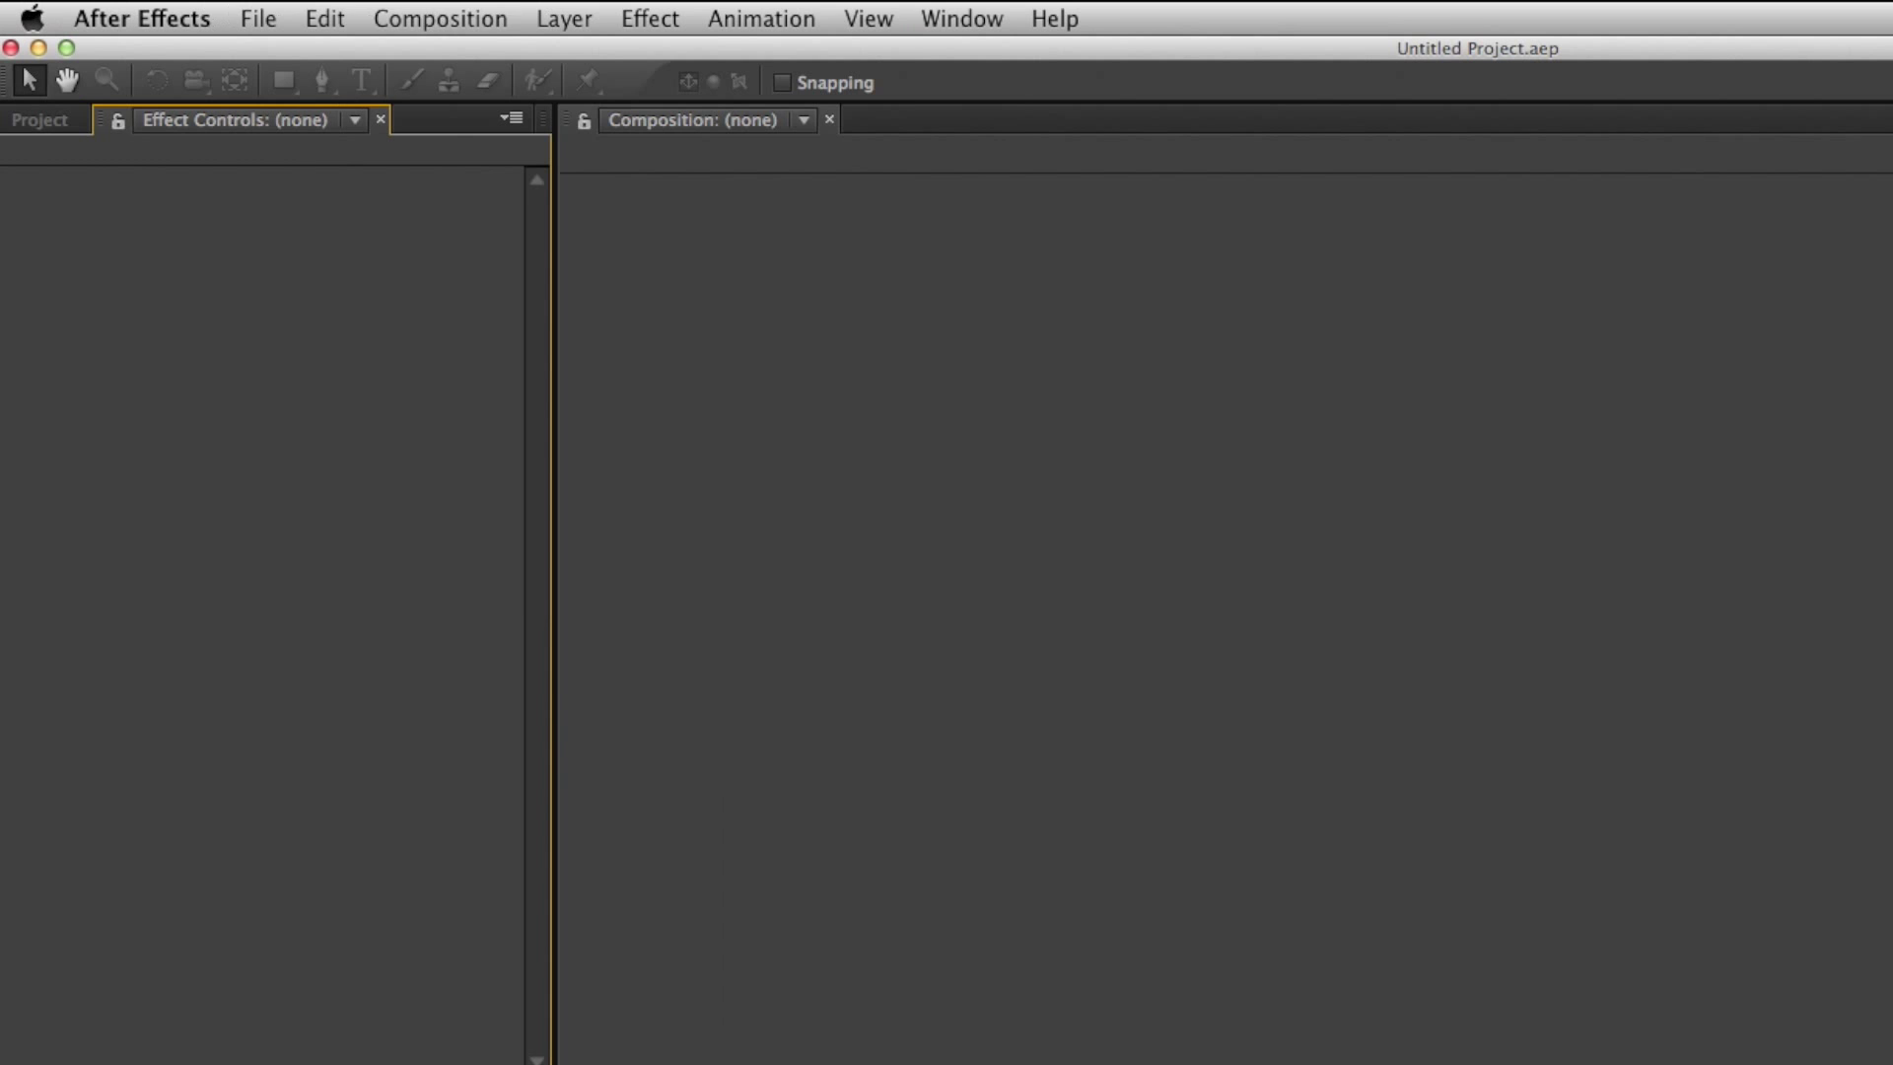
# Create a 1280×720, 30 fps composition named 'Intro Video' with a 7-second duration
pyautogui.click(440, 18)
pyautogui.click(562, 56)
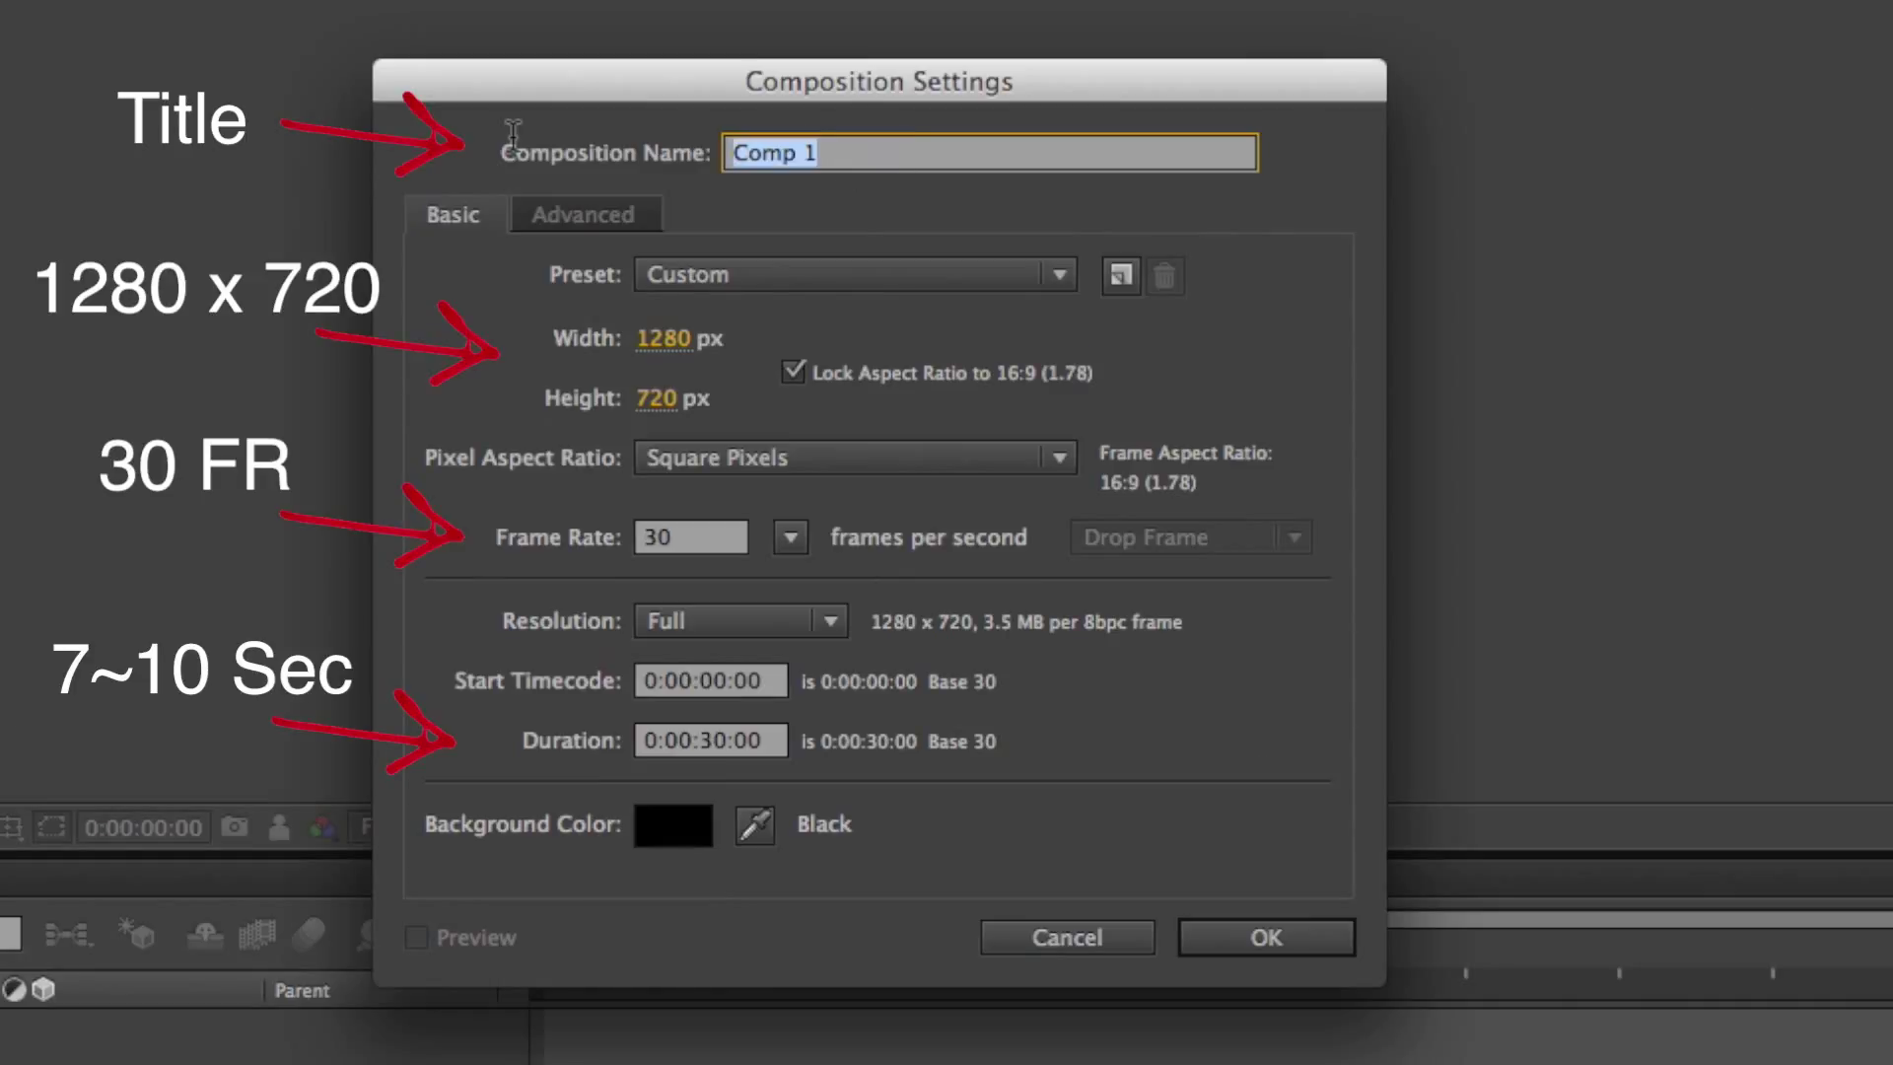
pyautogui.write('Intro Video')
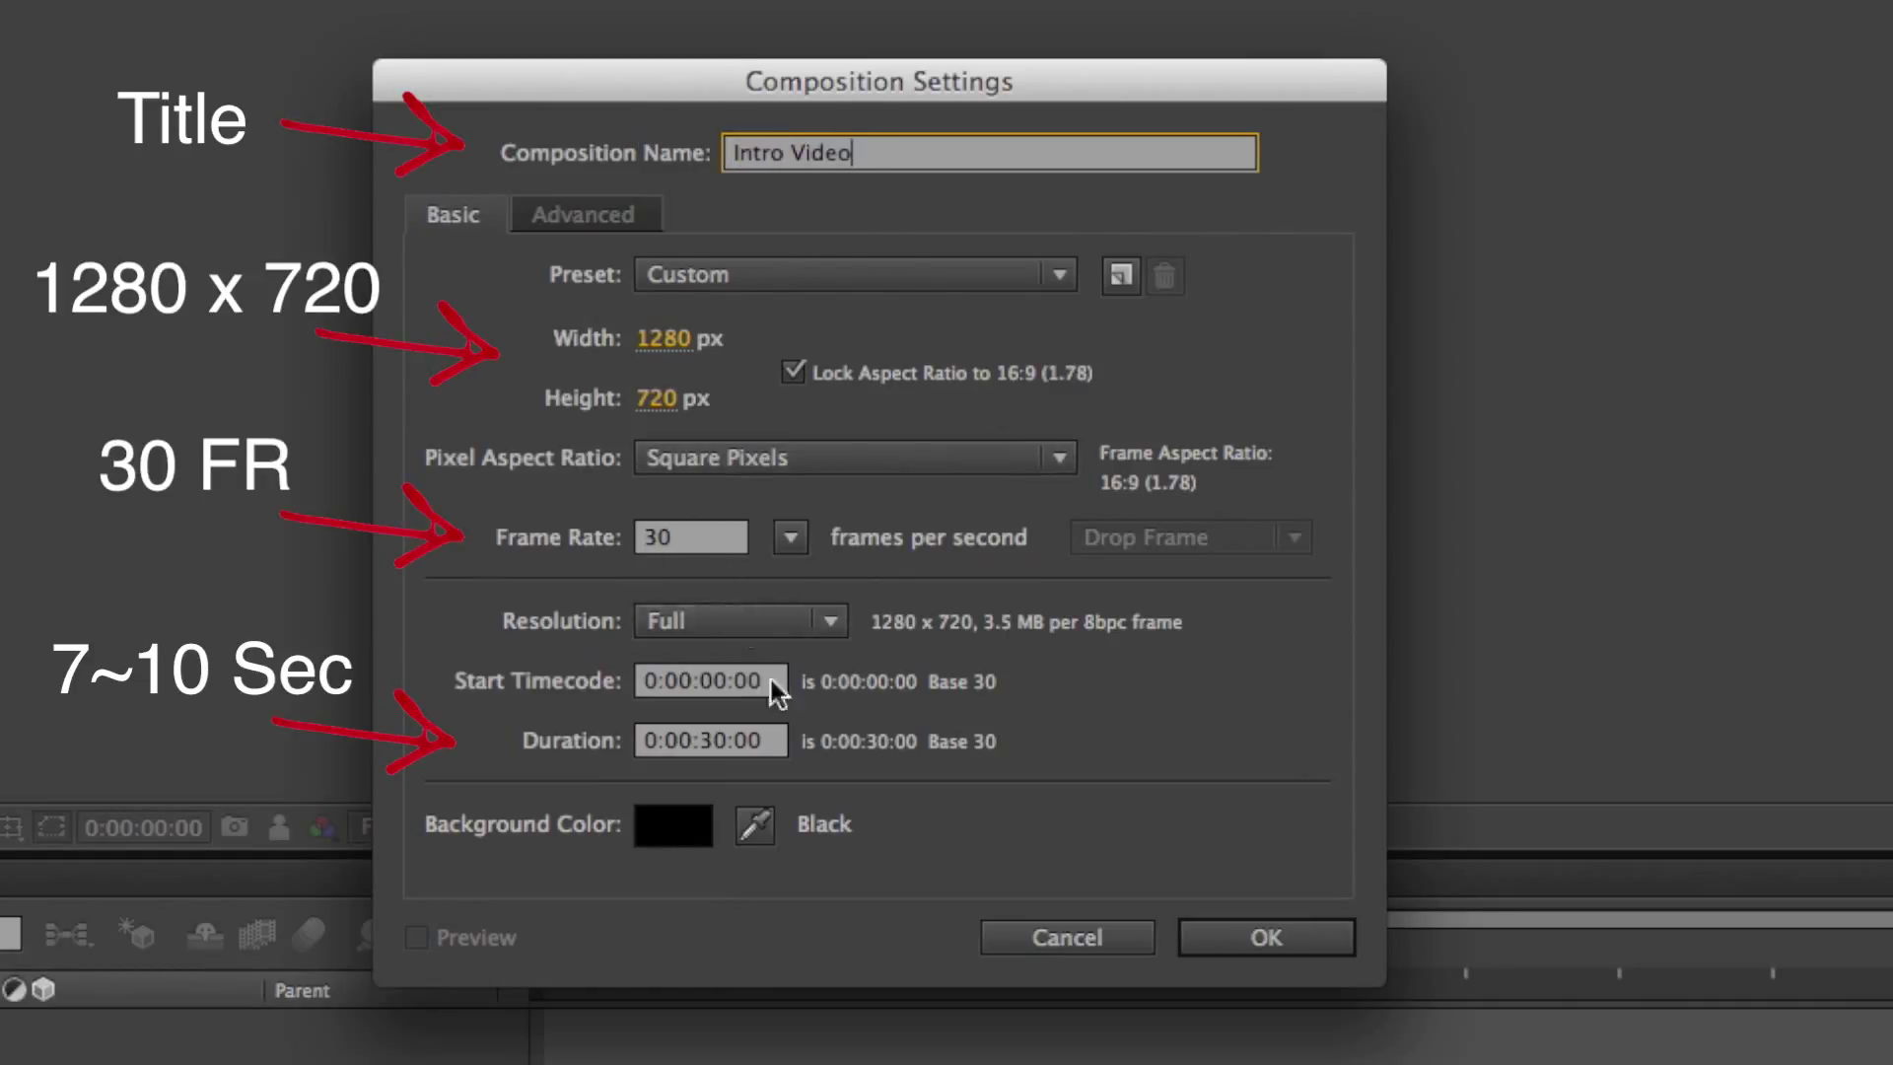
pyautogui.click(713, 746)
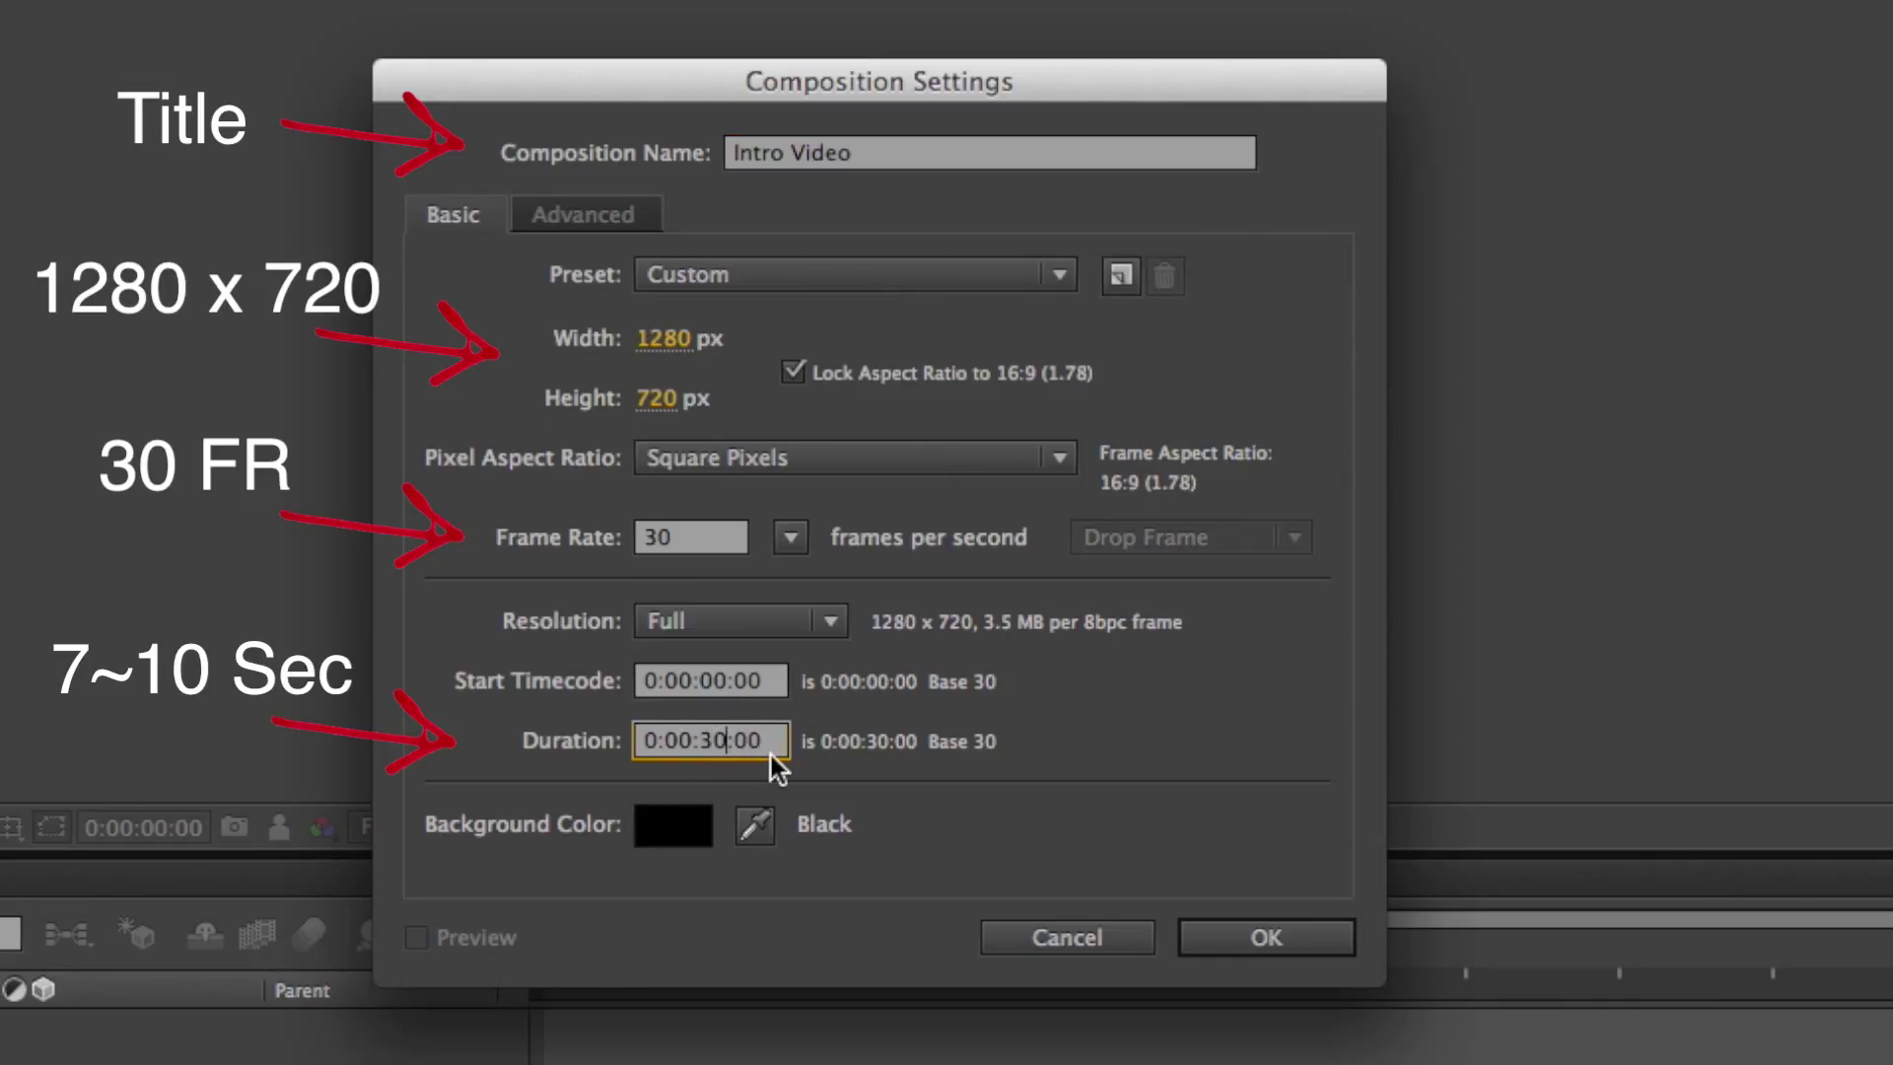
pyautogui.press('BackSpace')
pyautogui.press('BackSpace')
pyautogui.write('7')
pyautogui.click(1238, 942)
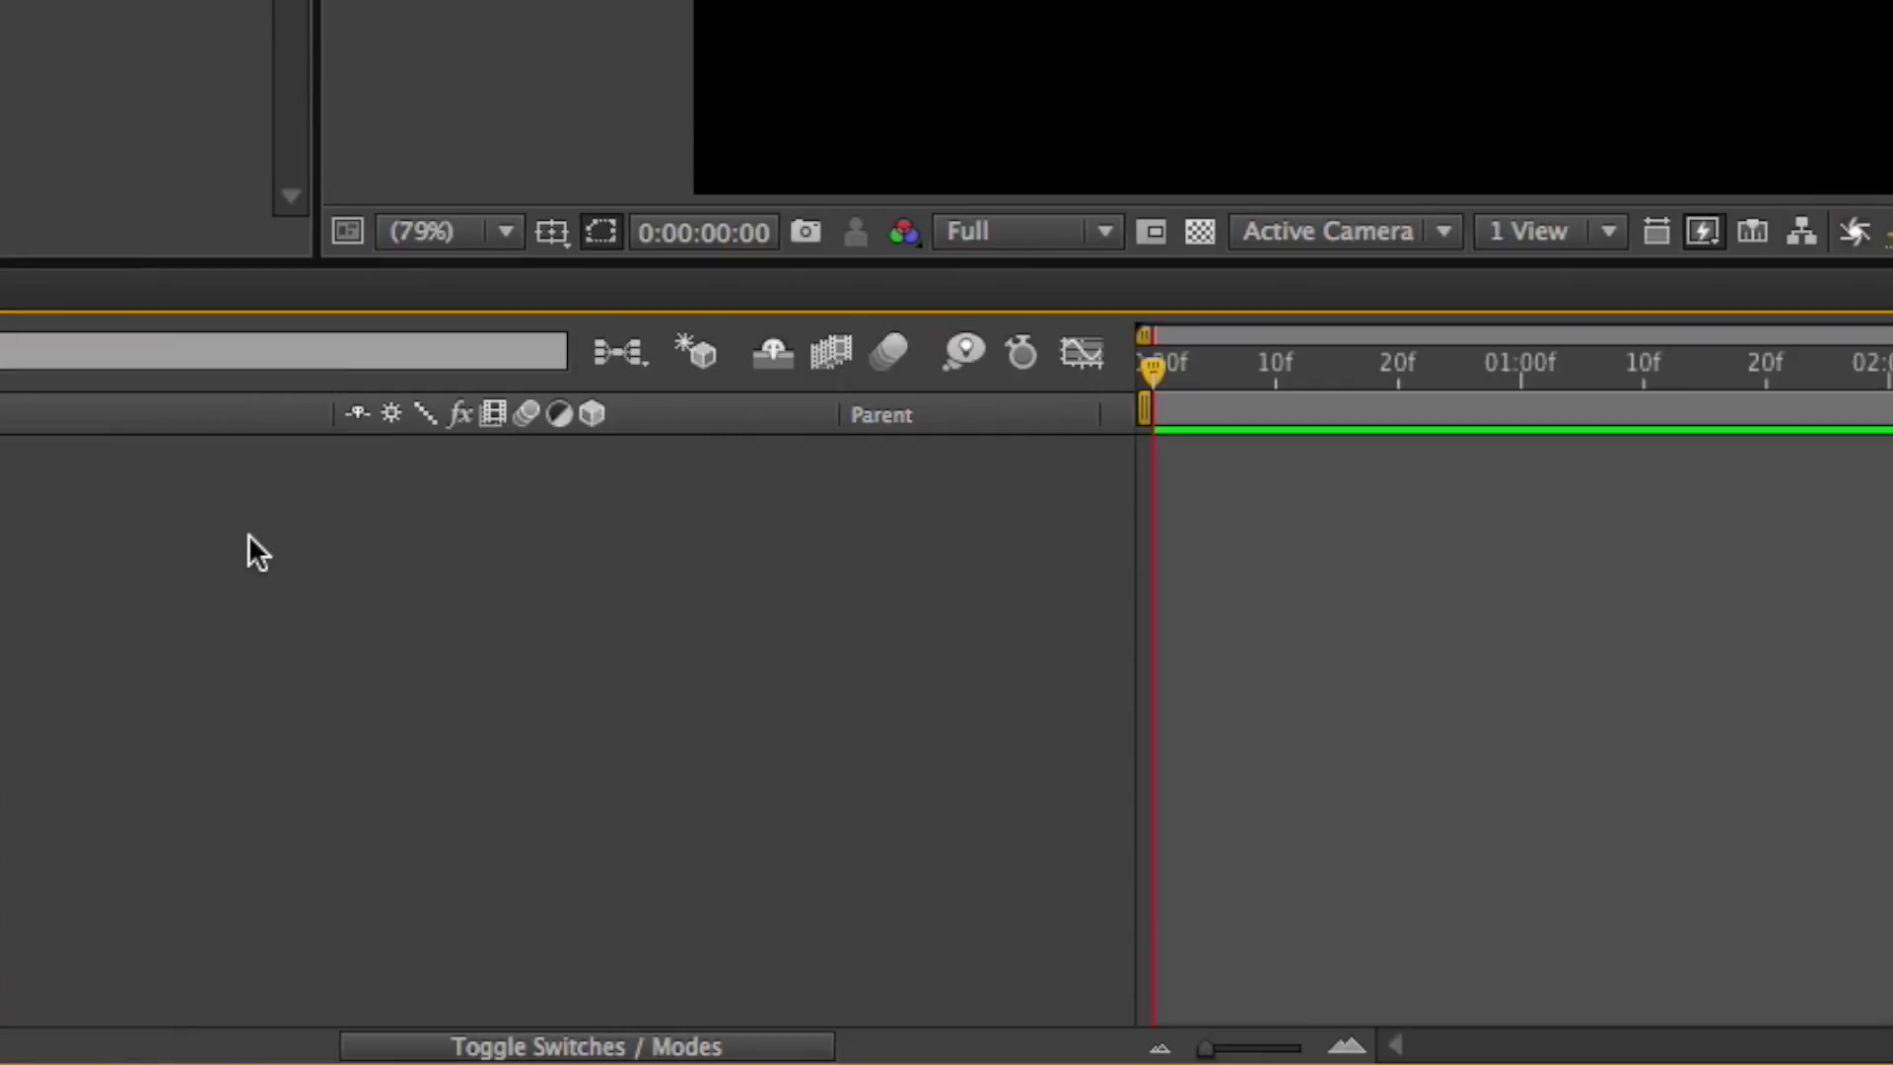
# Add a full-frame dark gray solid layer named 'Background' to the composition
pyautogui.rightClick(331, 831)
pyautogui.moveTo(366, 835)
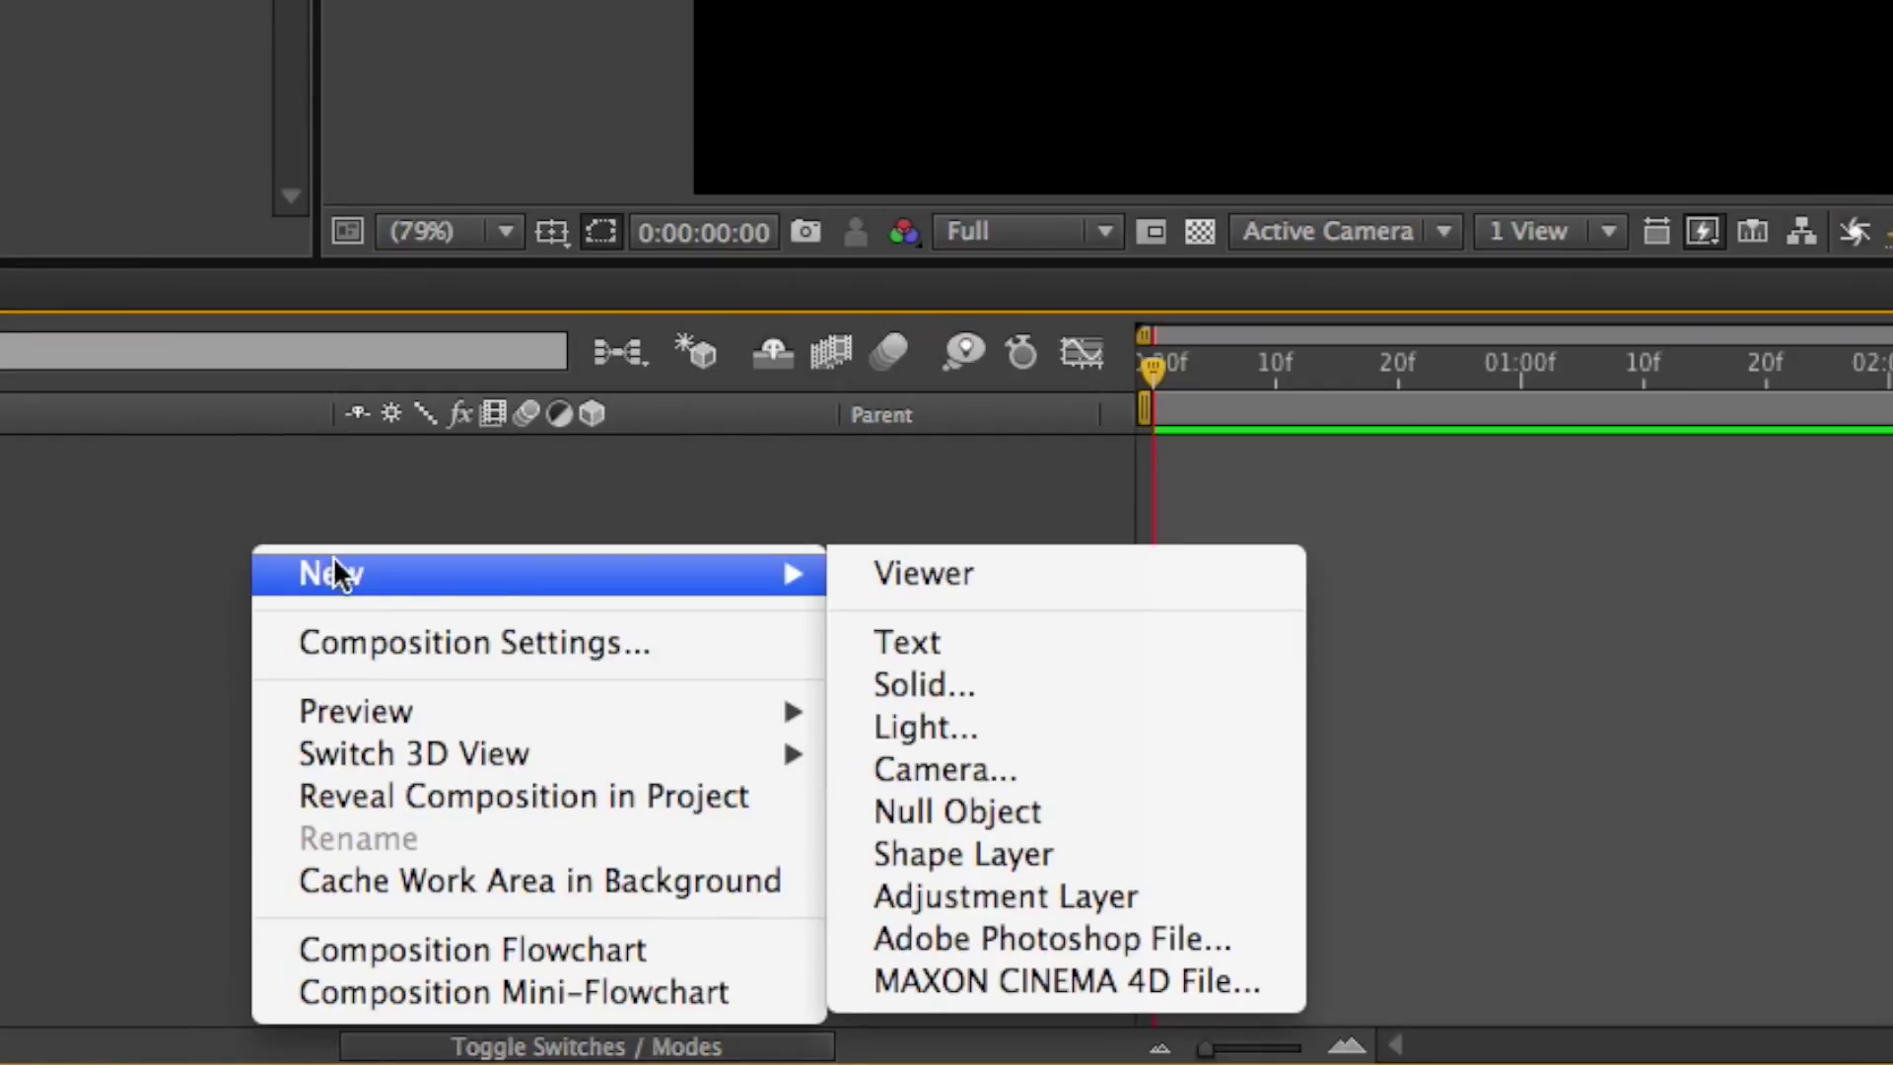
pyautogui.click(925, 684)
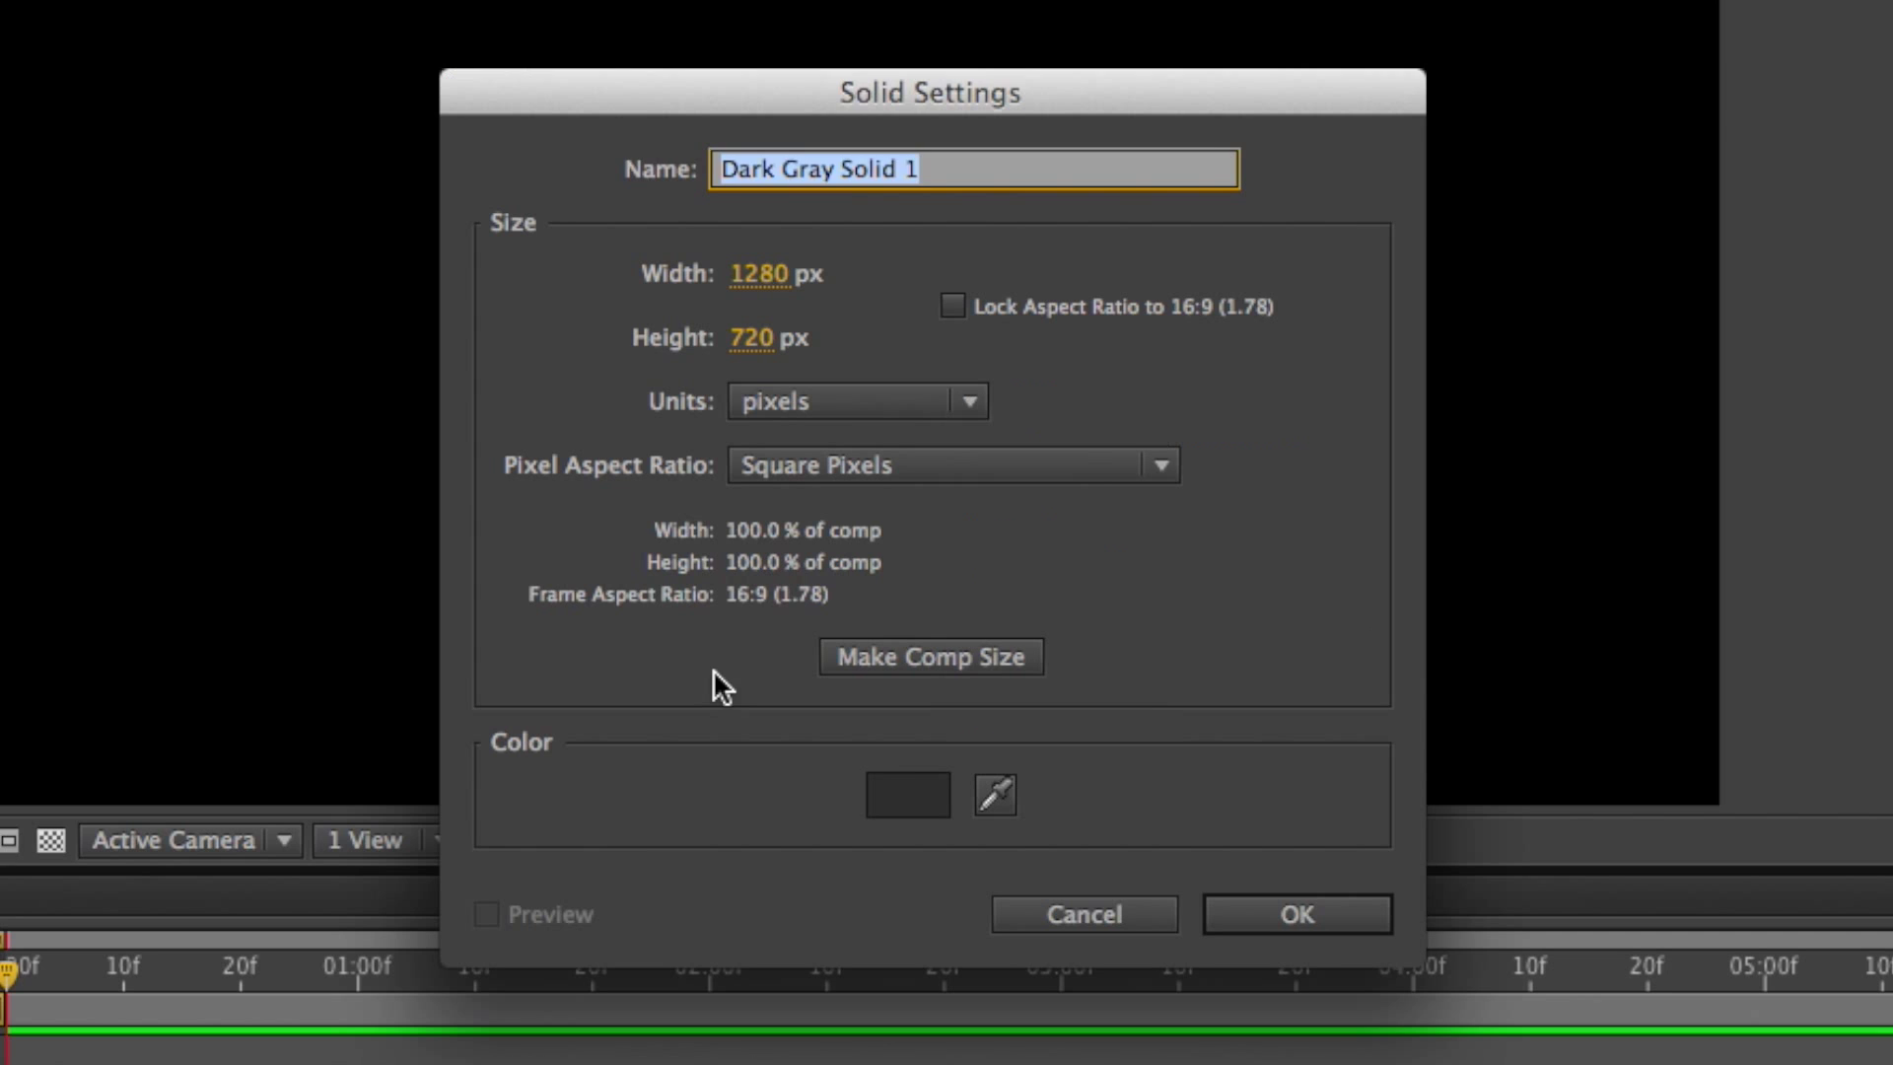
pyautogui.write('Backgroun')
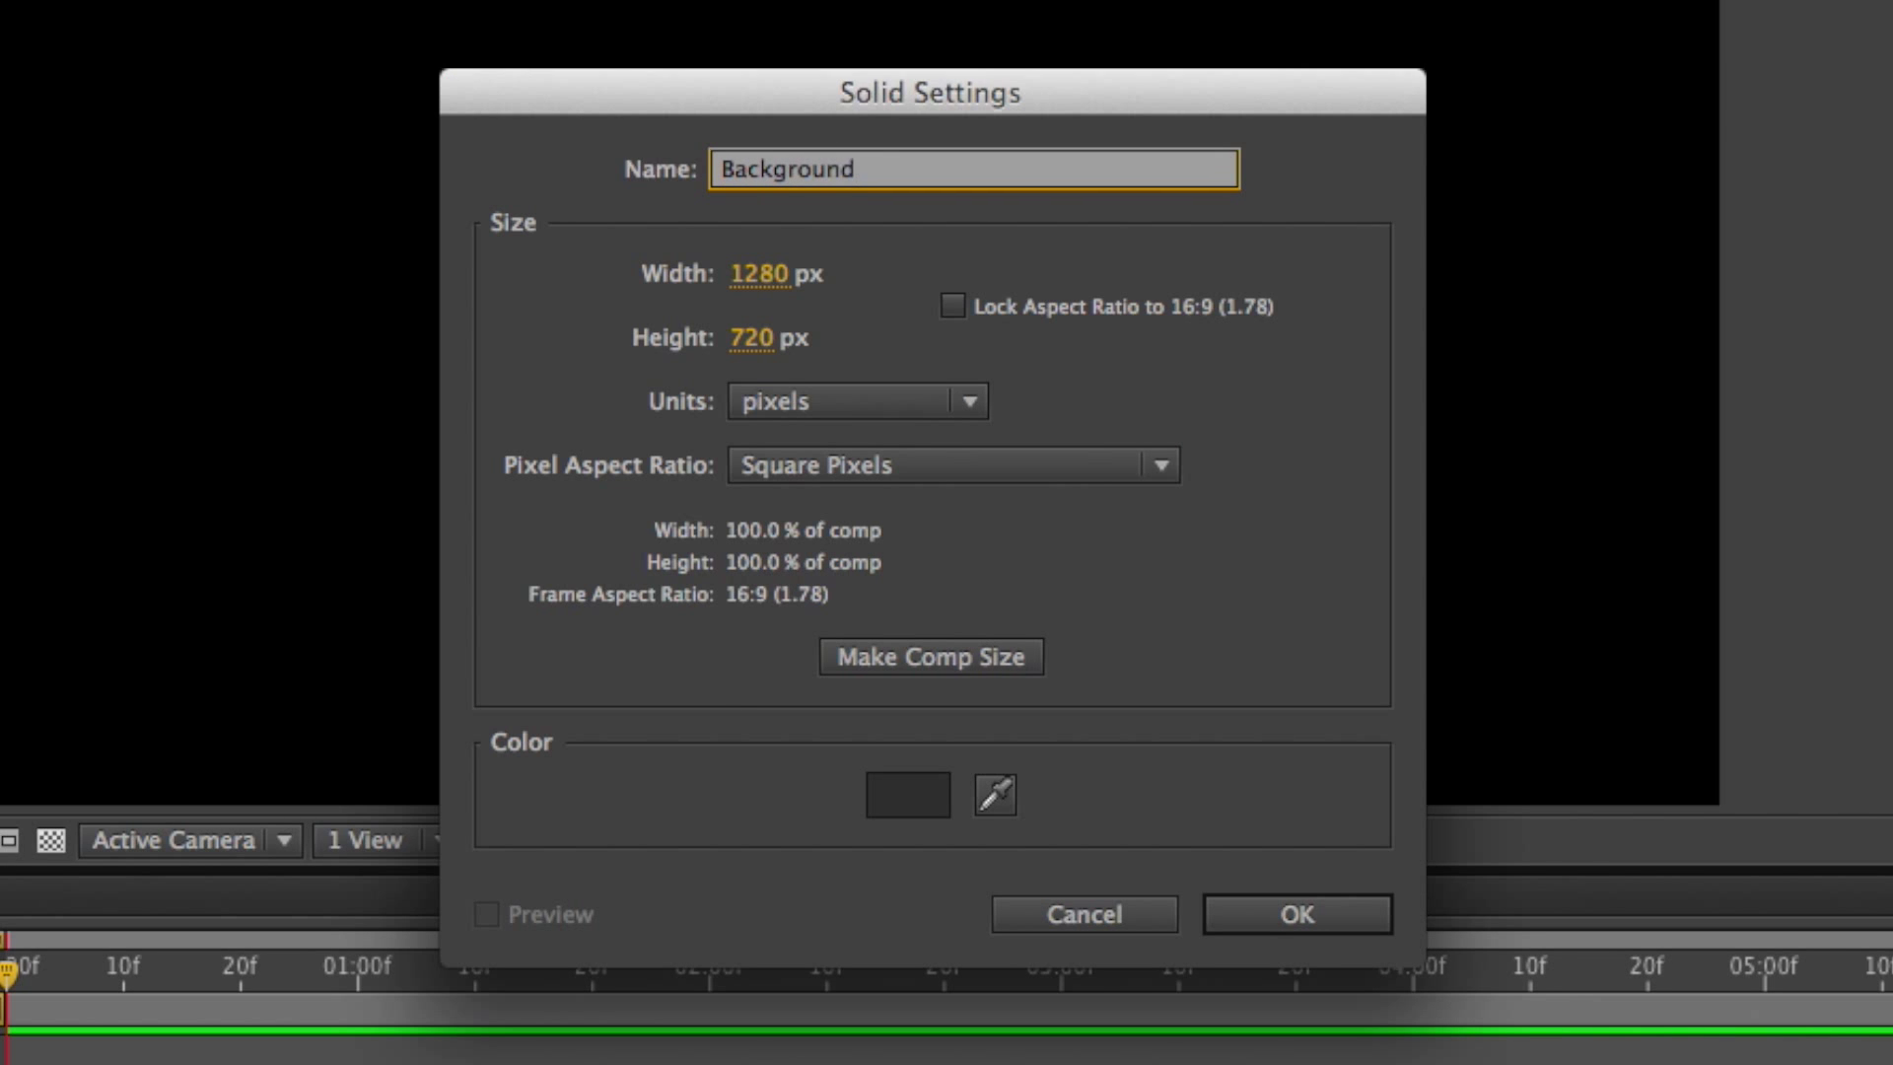
pyautogui.write('d')
pyautogui.press('Return')
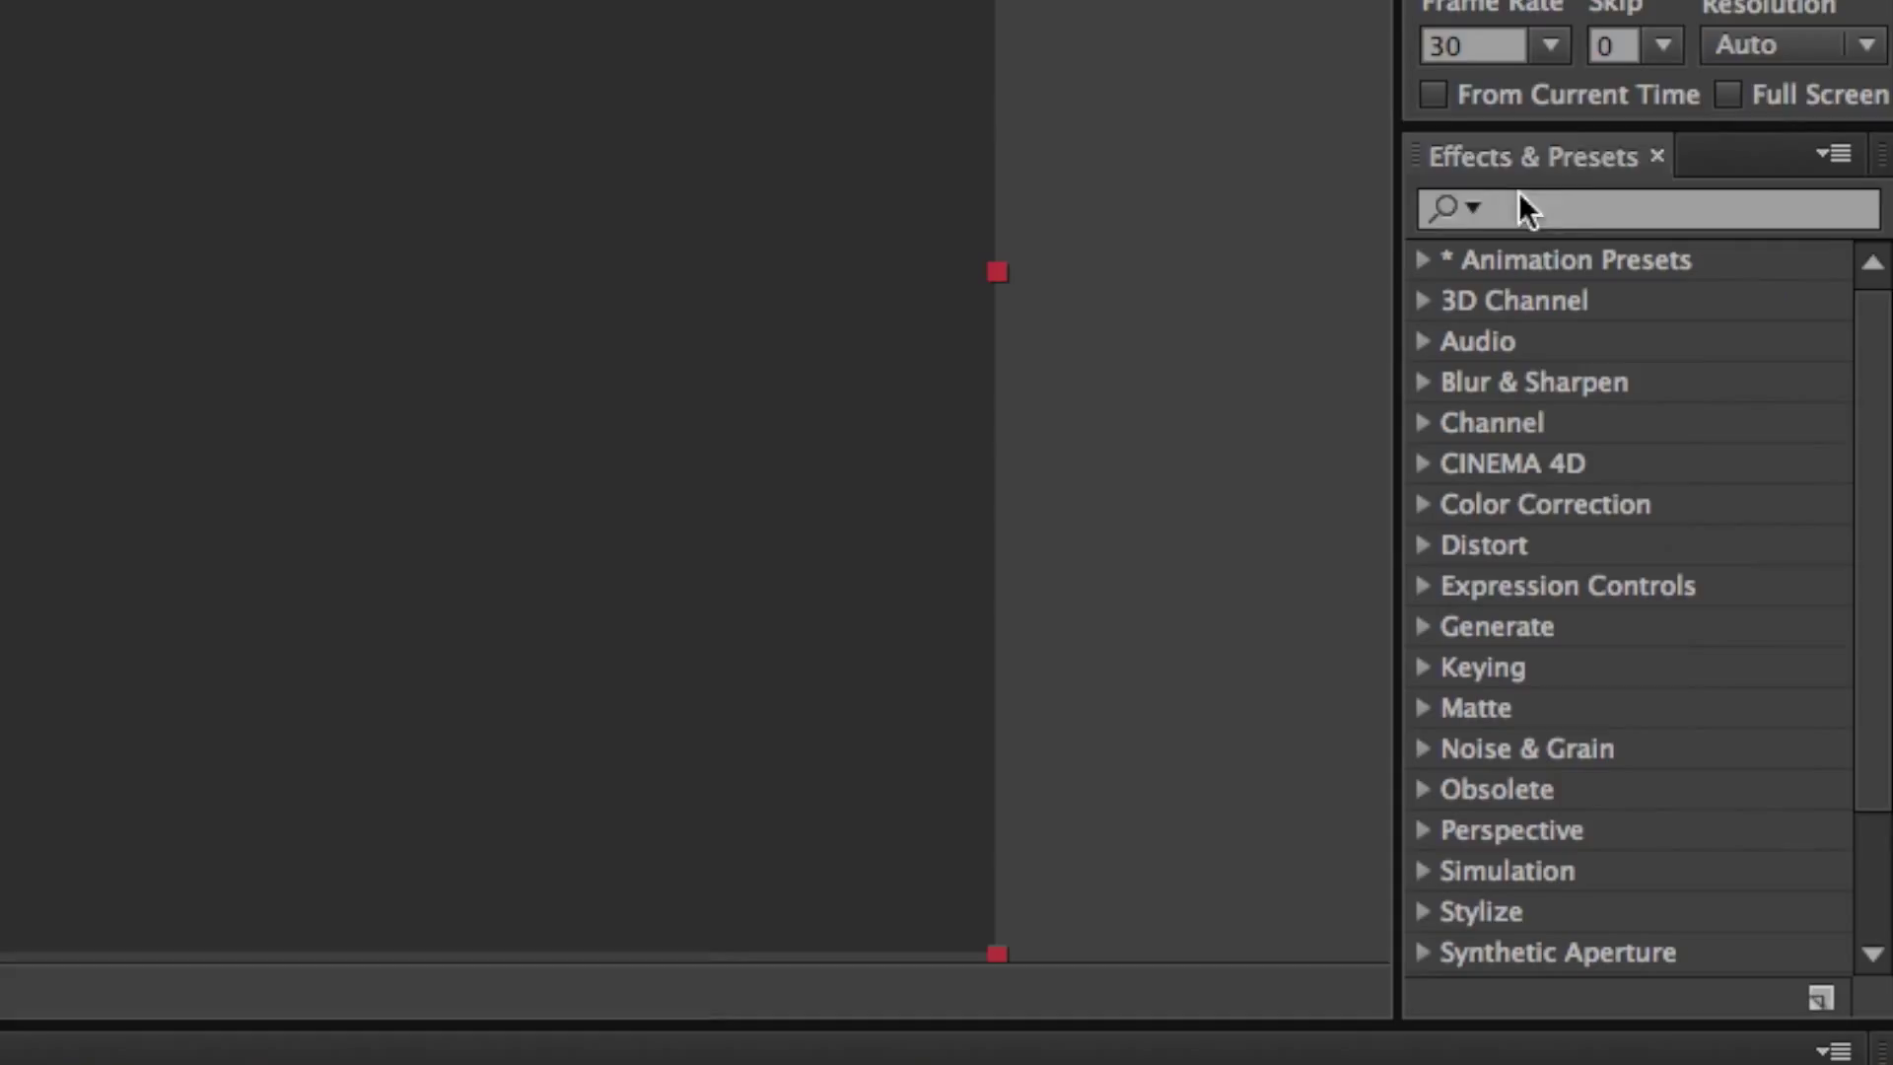
# Apply the Gradient Ramp effect to the Background layer
pyautogui.click(1475, 209)
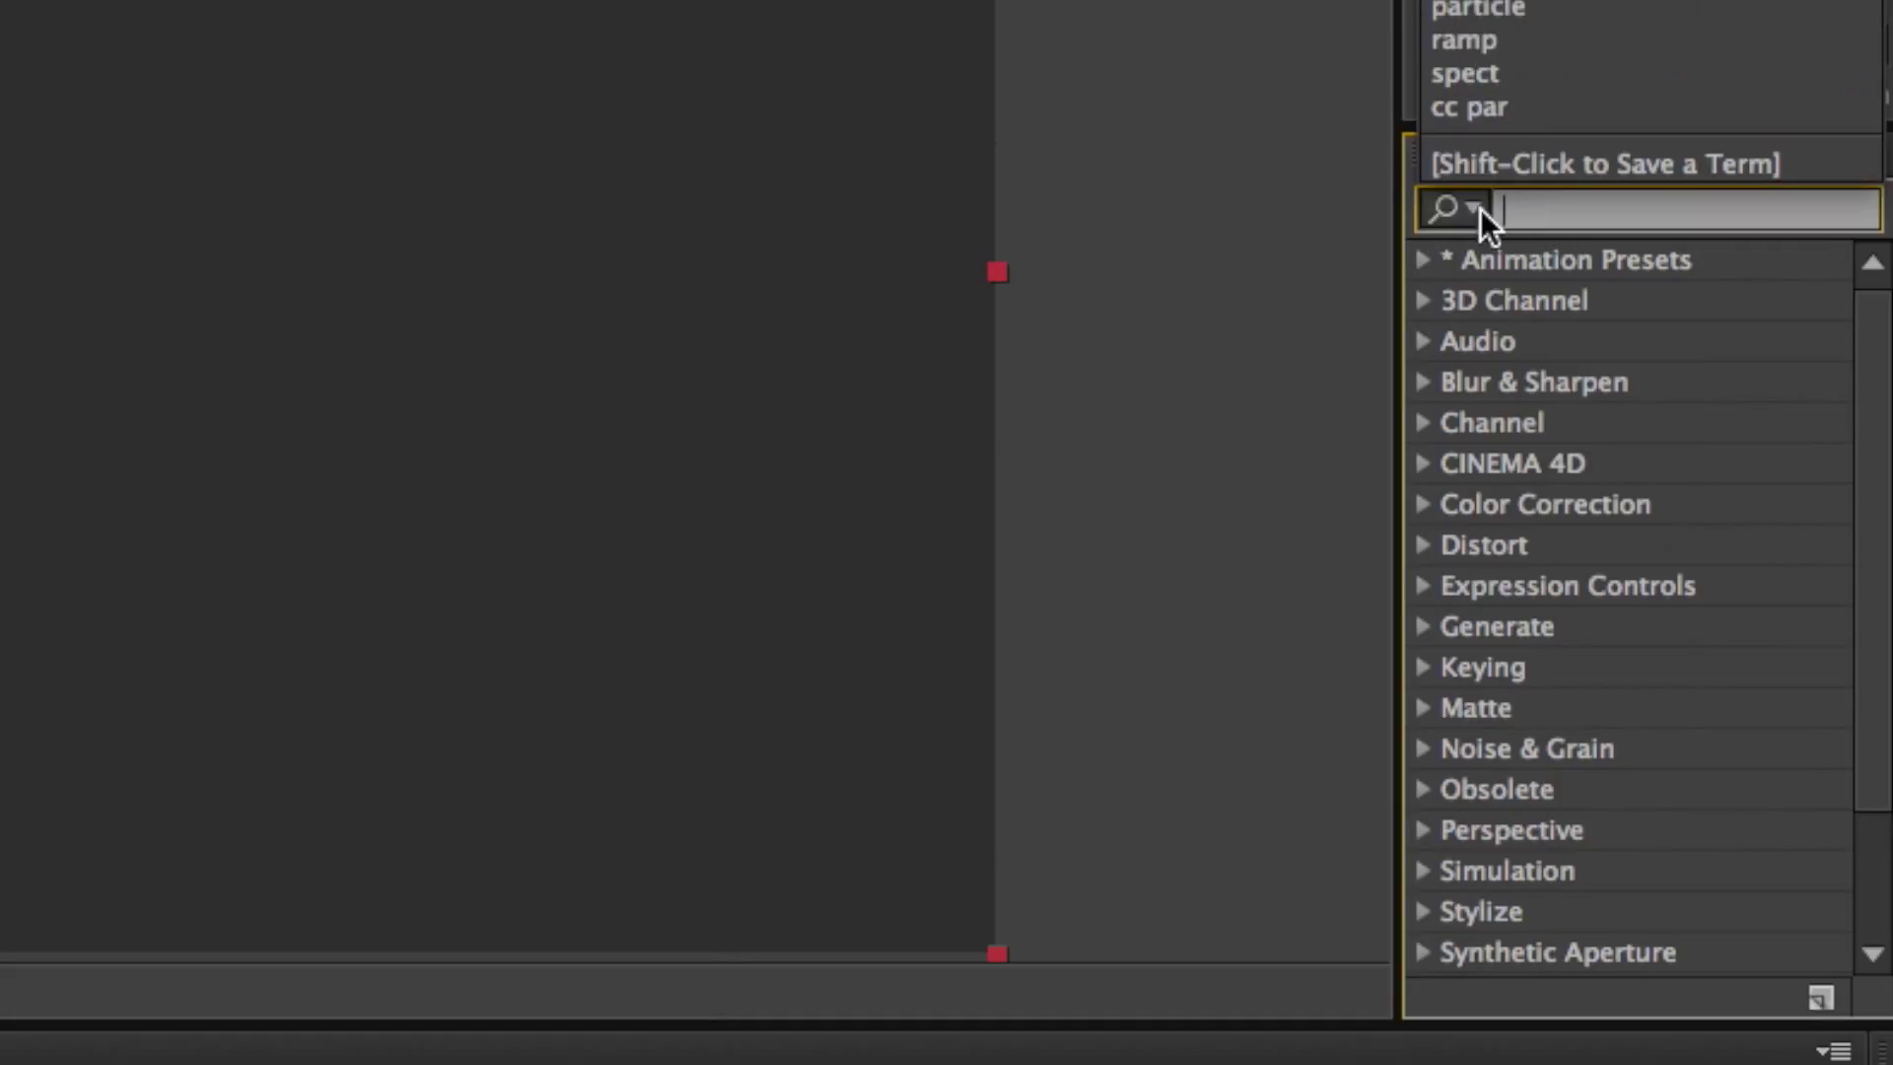
pyautogui.write('ramp')
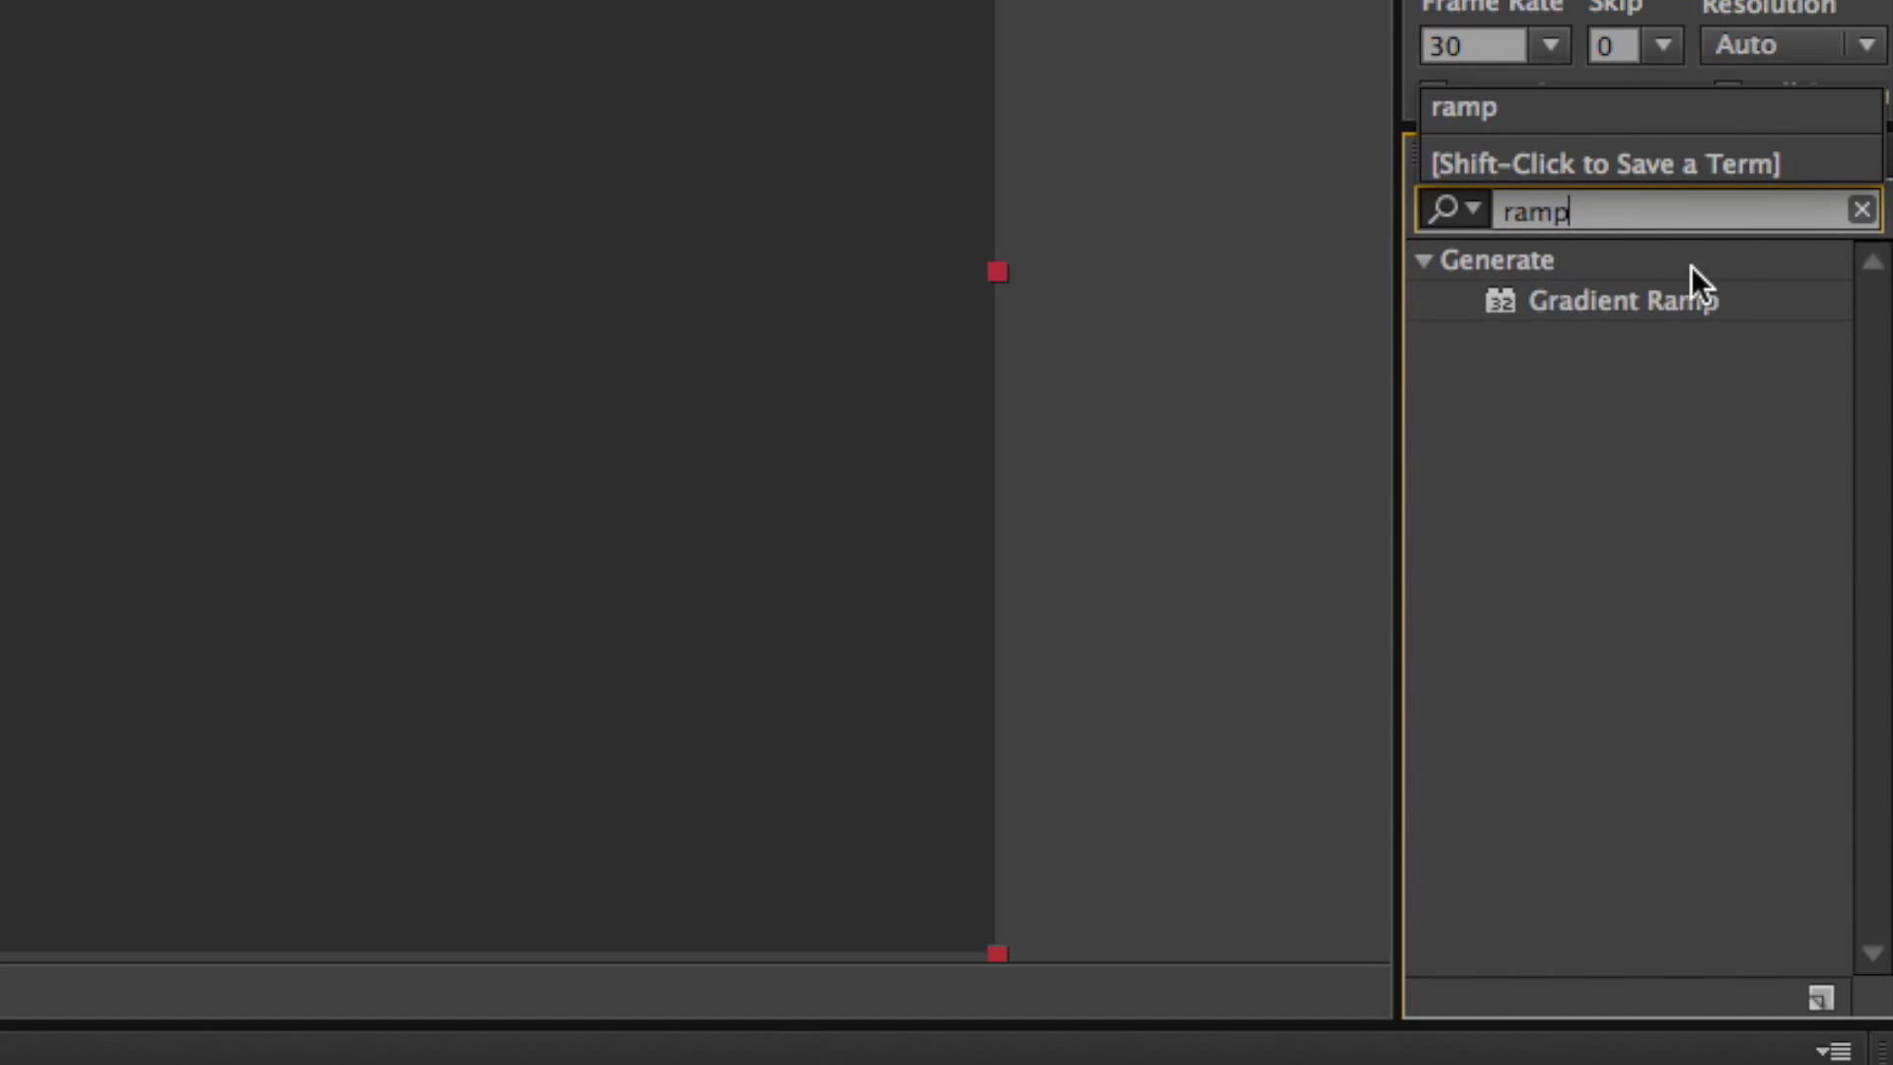
pyautogui.moveTo(1590, 305); pyautogui.dragTo(210, 795)
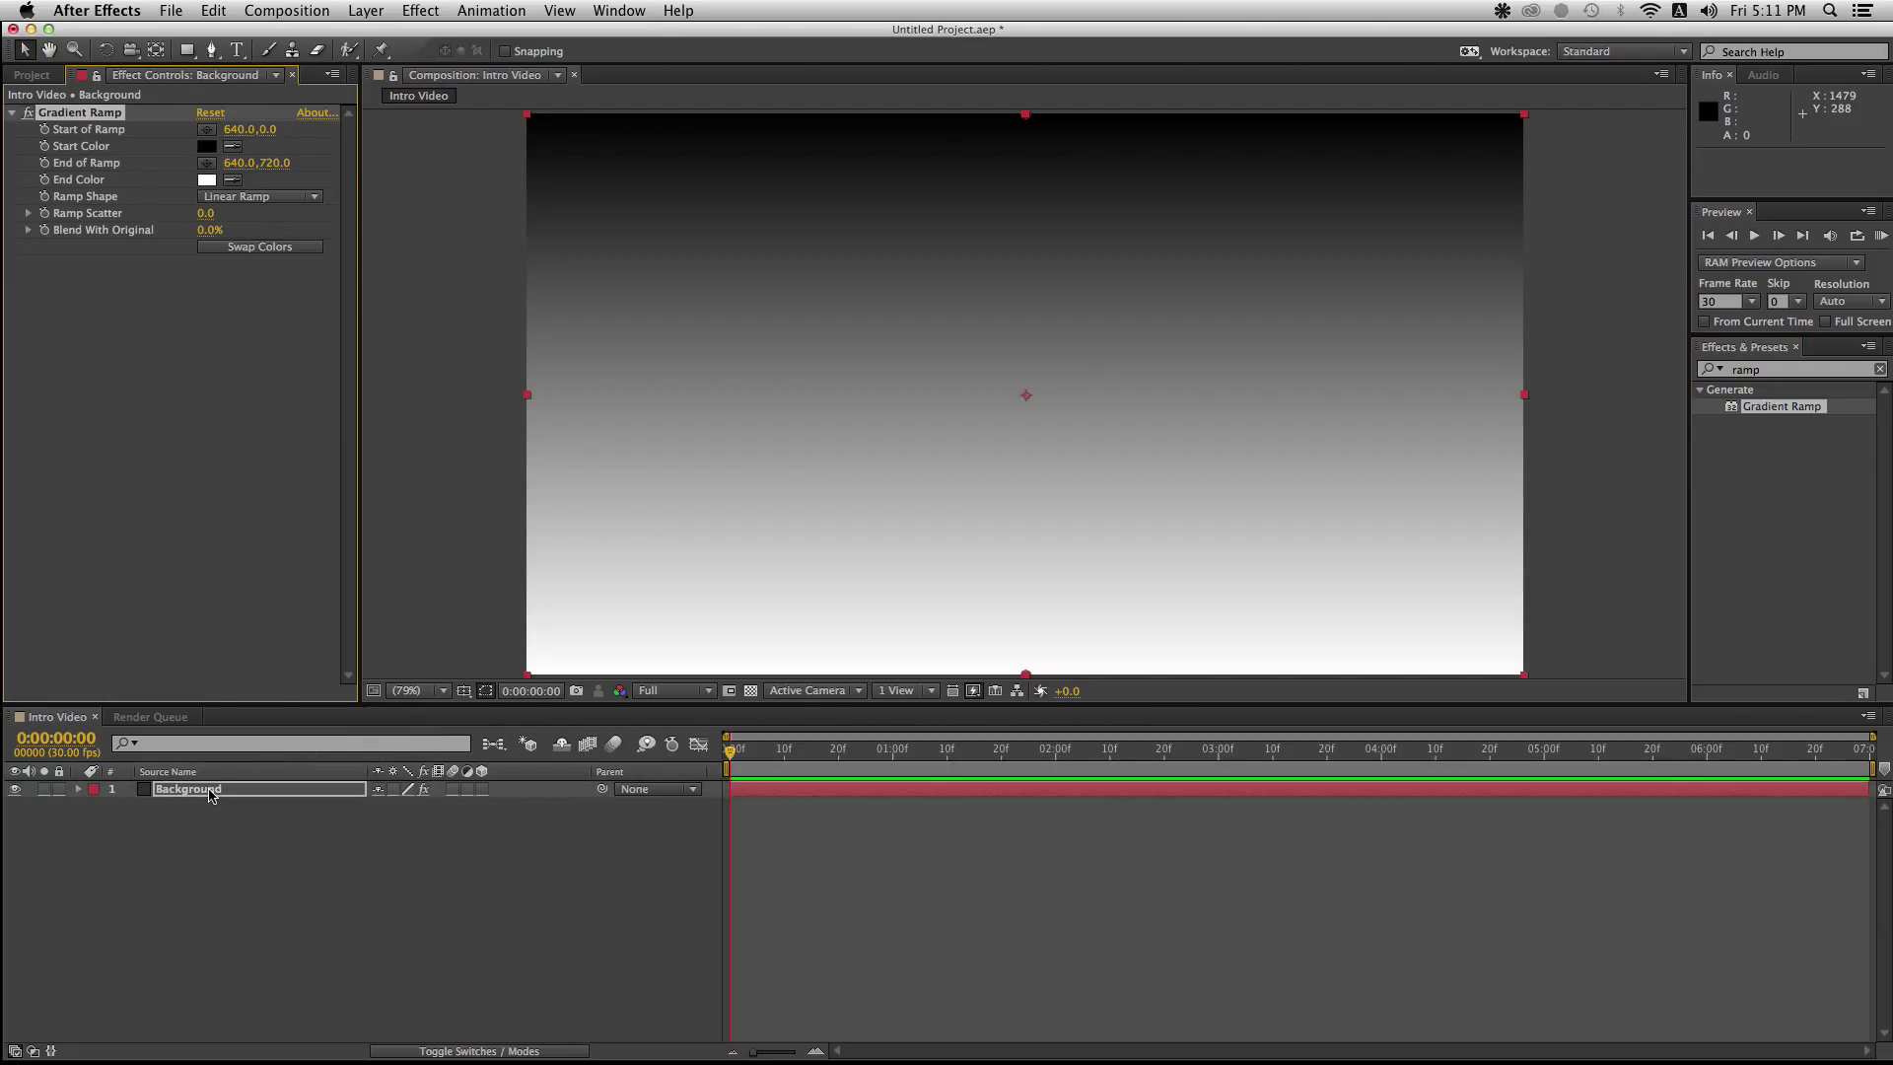
# Make the ramp a Radial Ramp starting at frame centre and spreading past the bottom edge
pyautogui.click(276, 195)
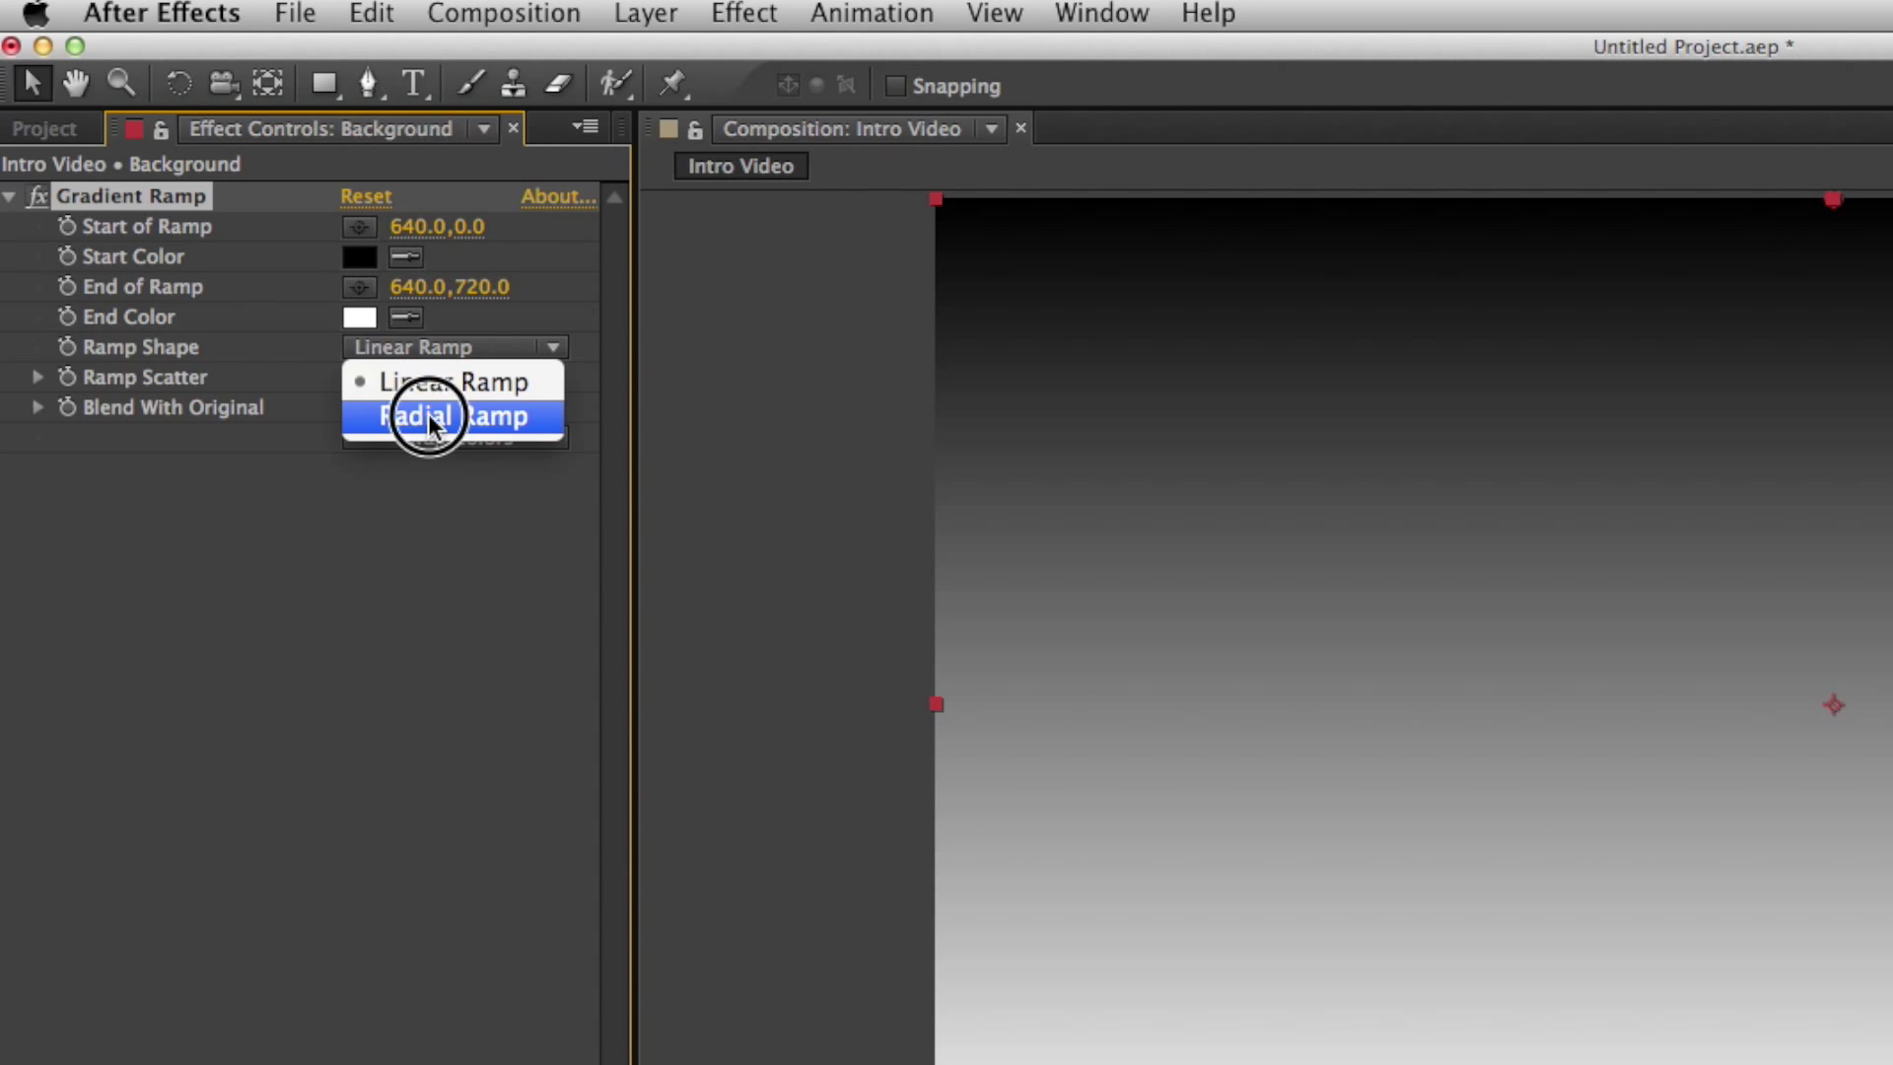
pyautogui.click(428, 415)
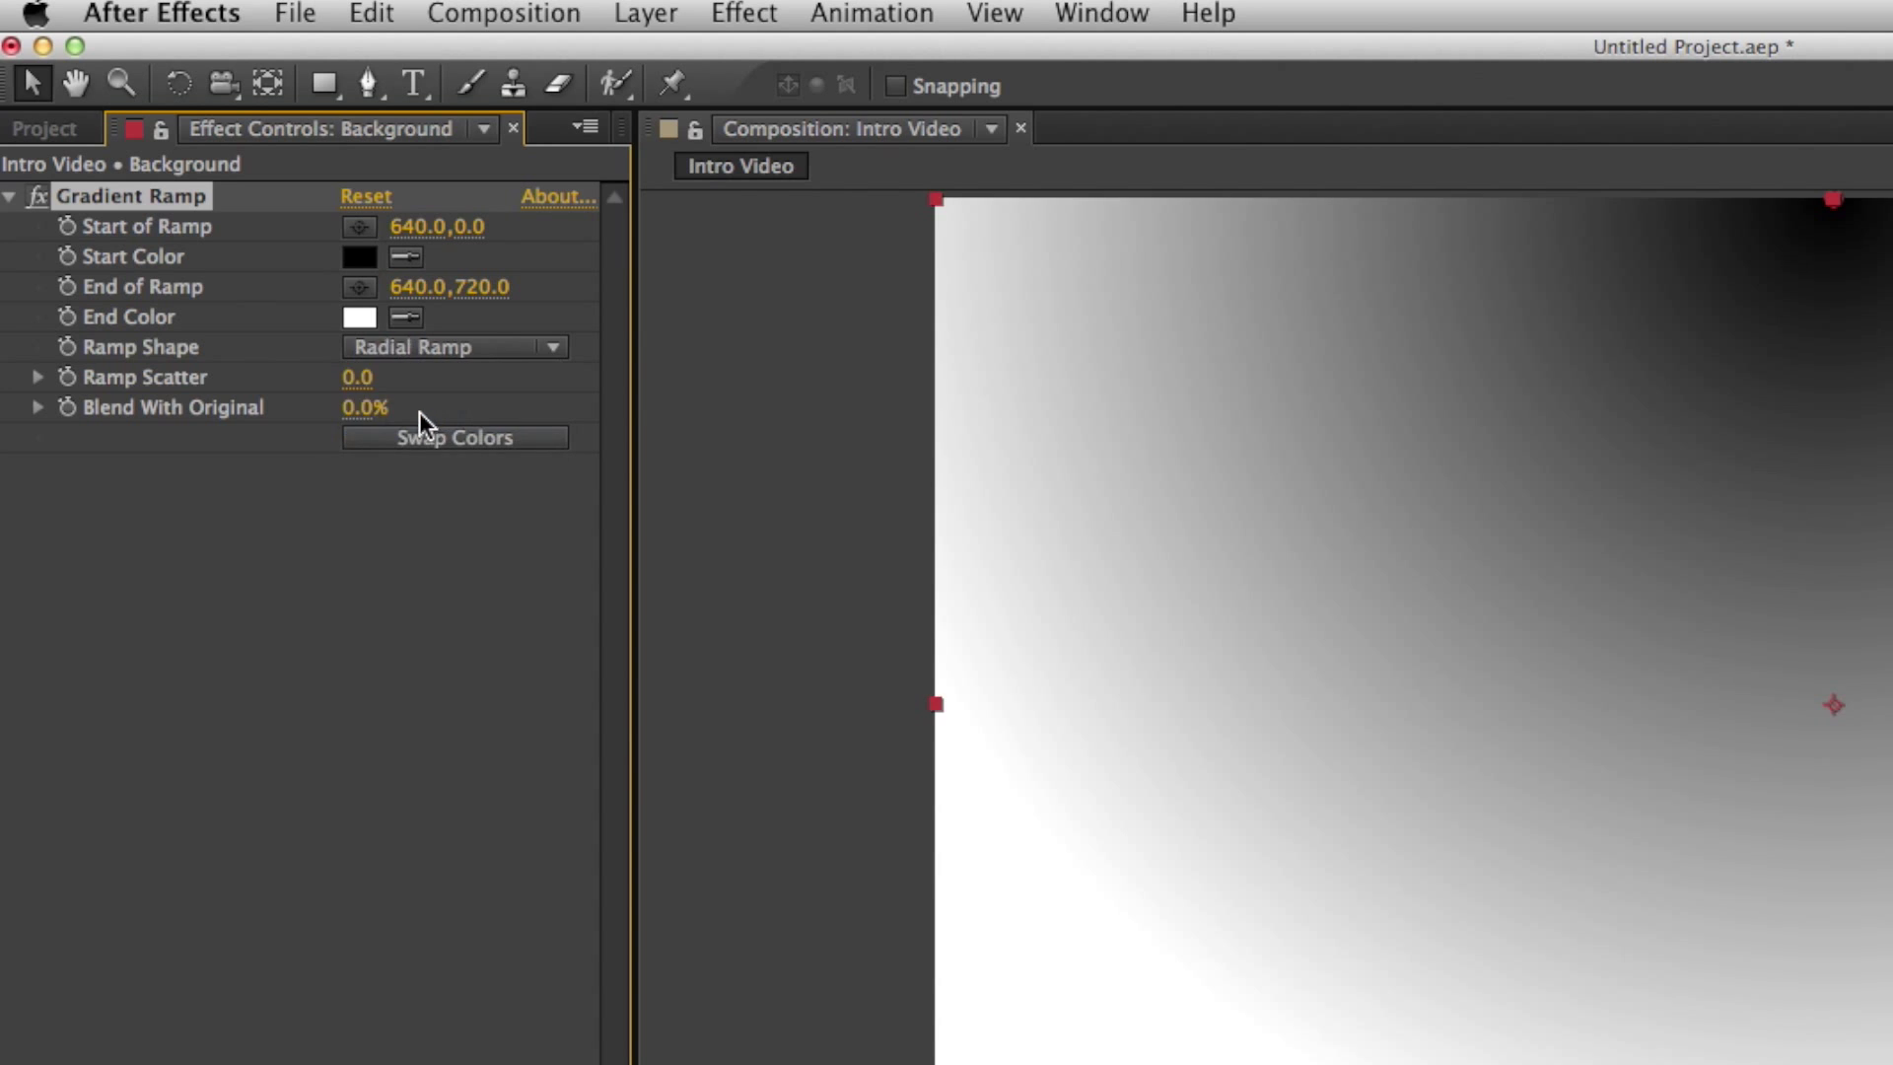
pyautogui.moveTo(1060, 155); pyautogui.dragTo(1060, 540)
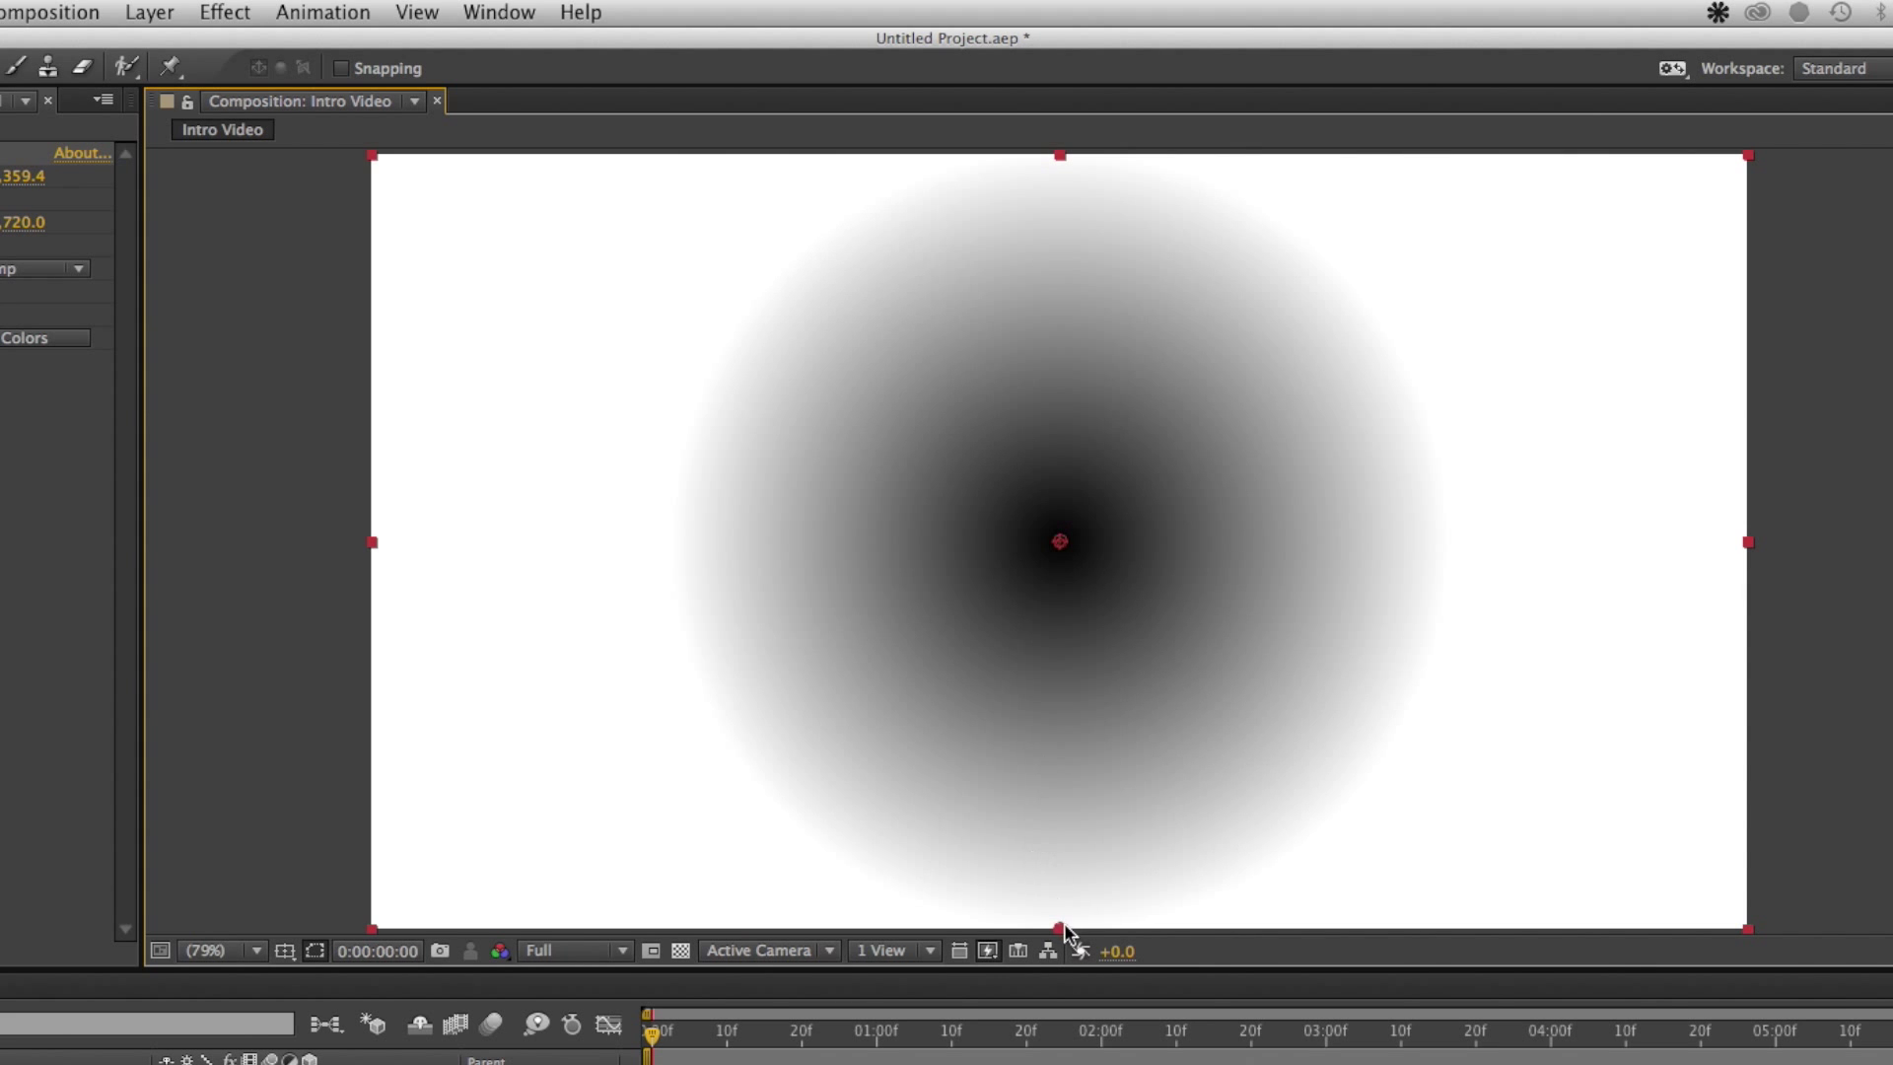
pyautogui.moveTo(1061, 925); pyautogui.dragTo(1073, 1064)
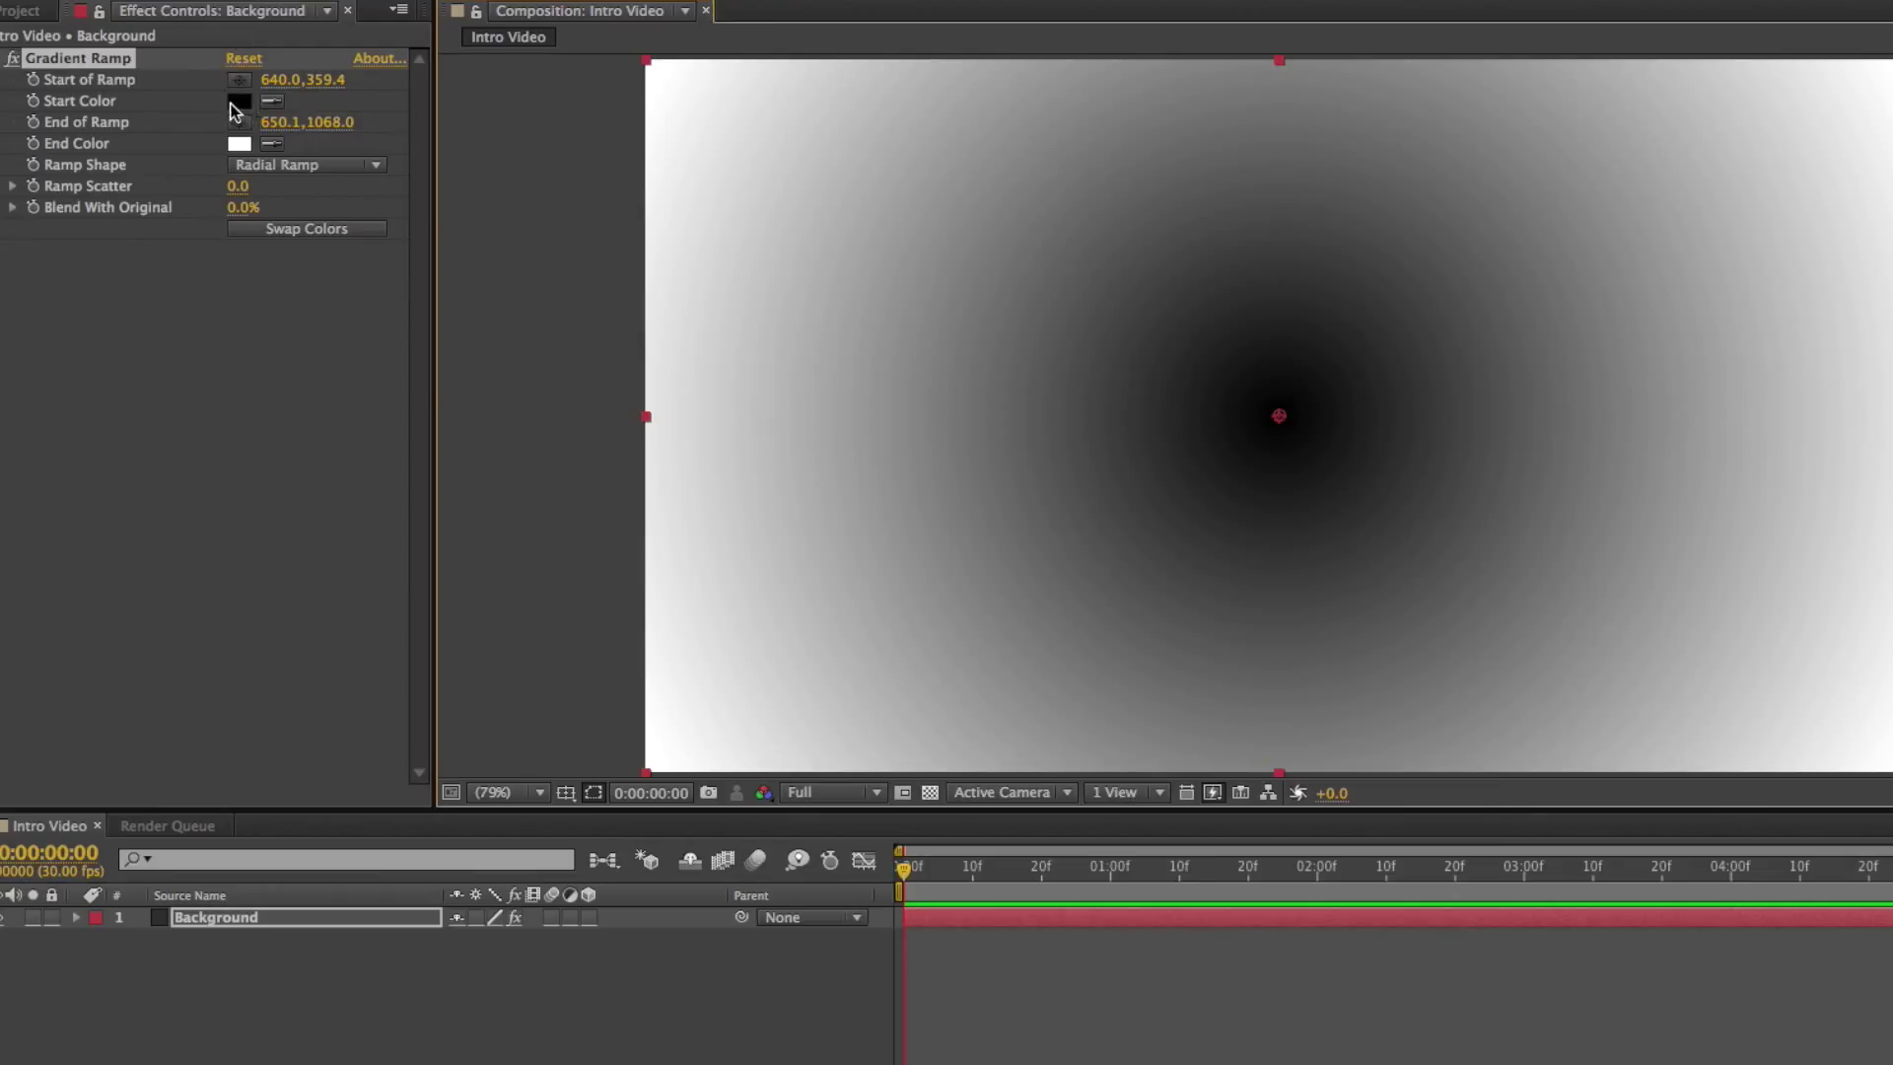
# Set the gradient's start colour to a light sky blue
pyautogui.click(237, 102)
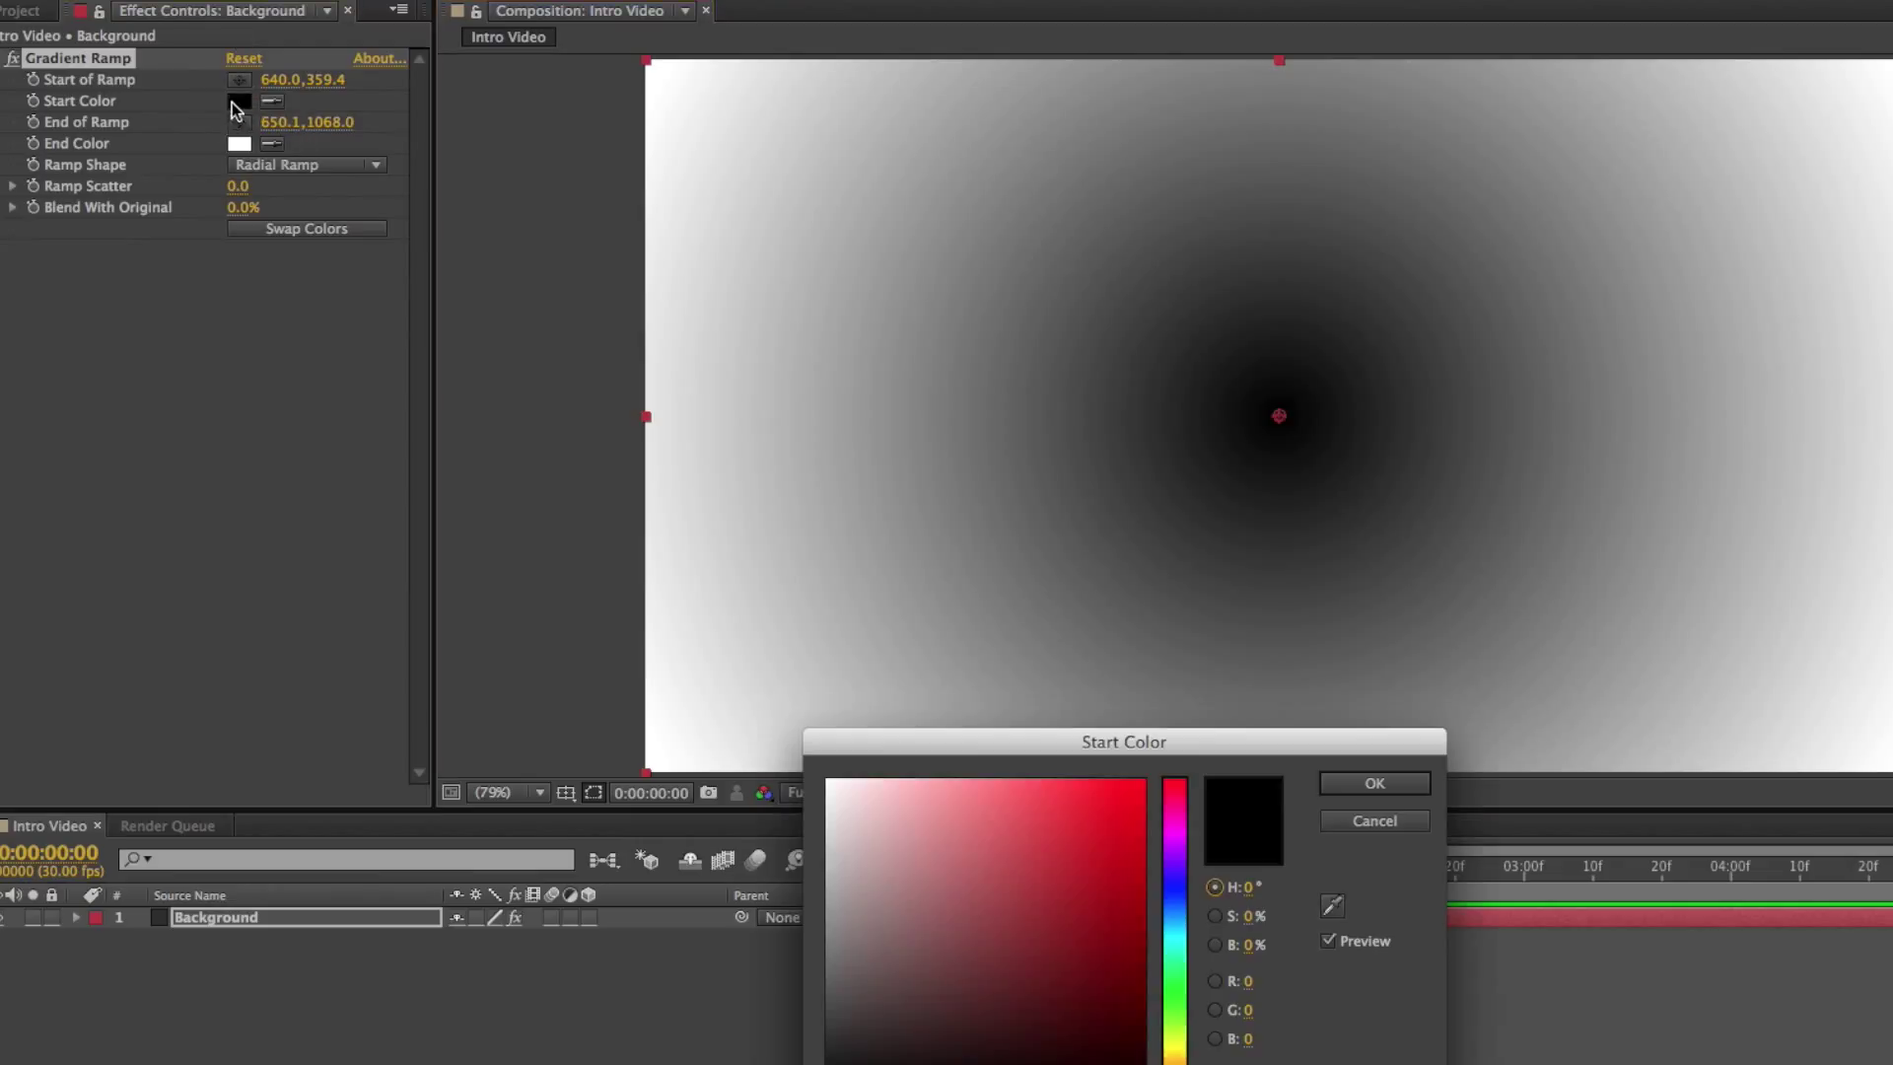
pyautogui.click(1174, 886)
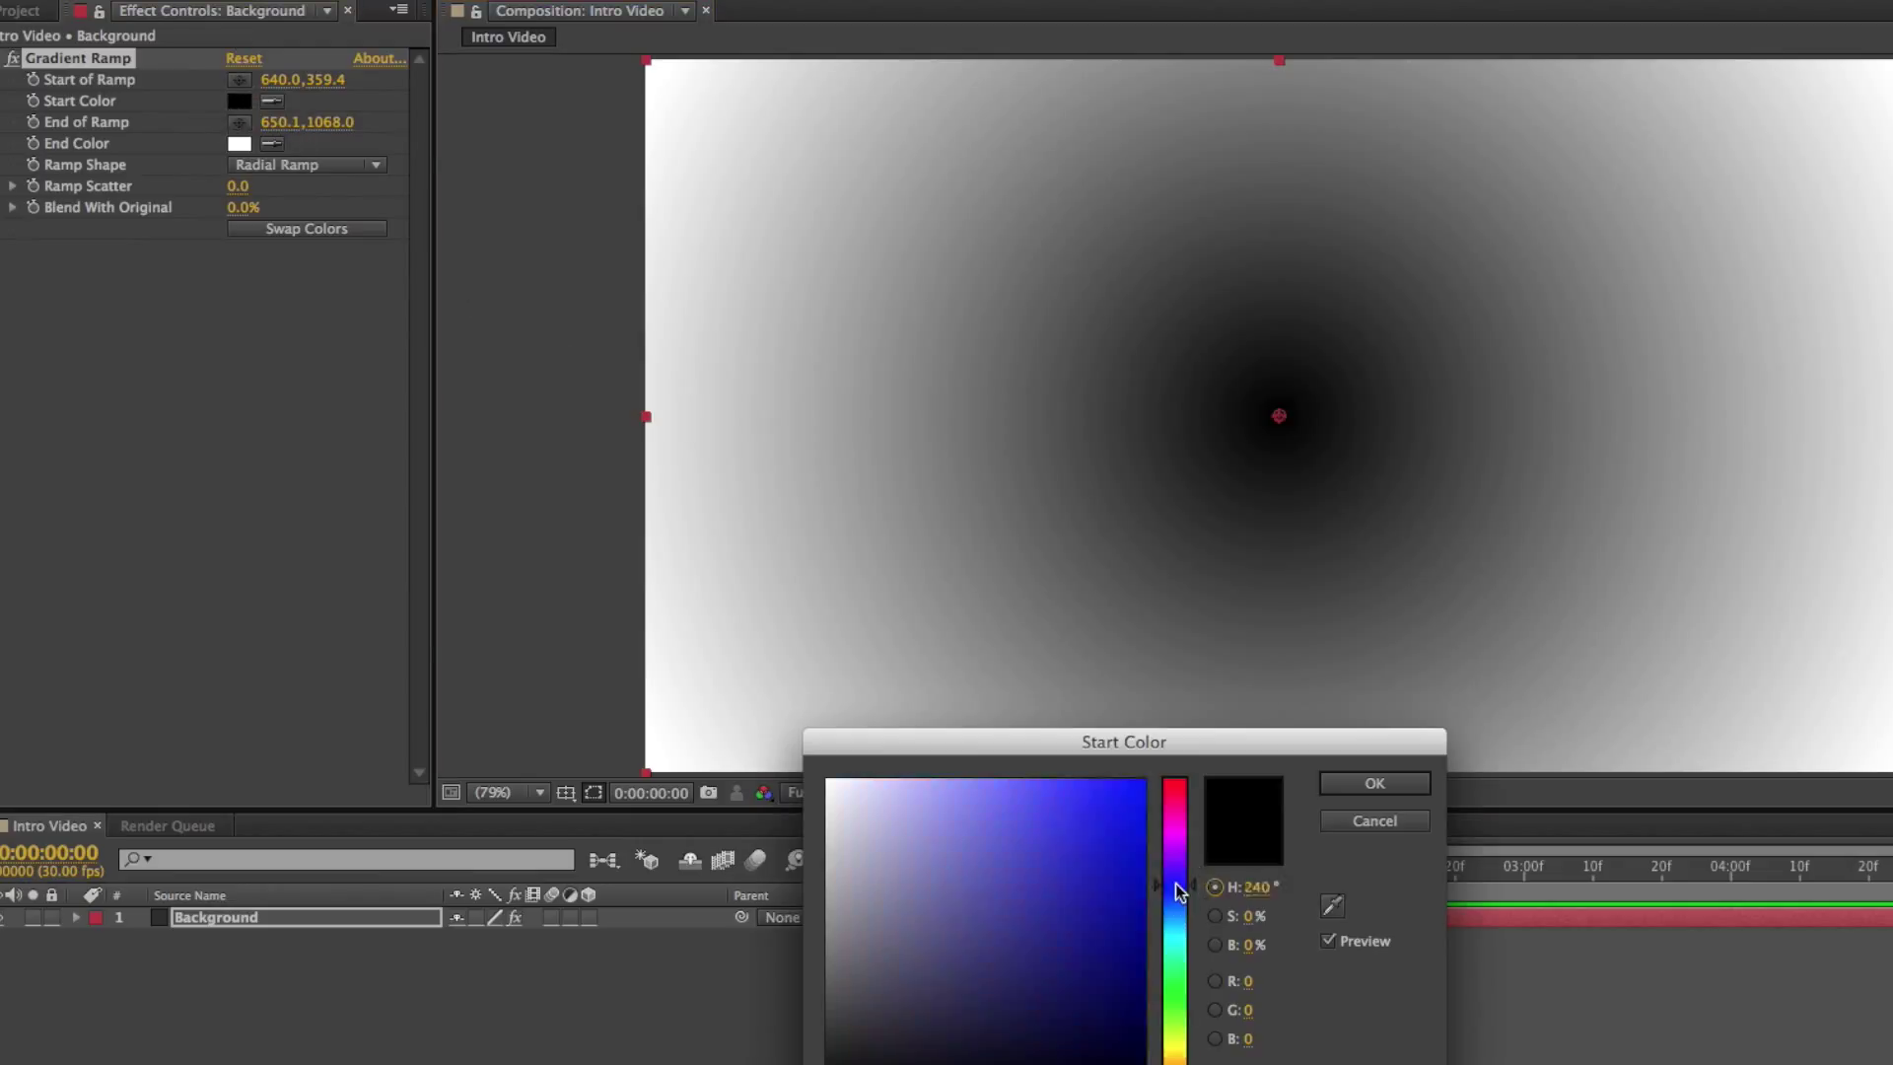
pyautogui.moveTo(1062, 855)
pyautogui.mouseDown()
pyautogui.moveTo(972, 765)
pyautogui.moveTo(938, 777)
pyautogui.mouseUp()
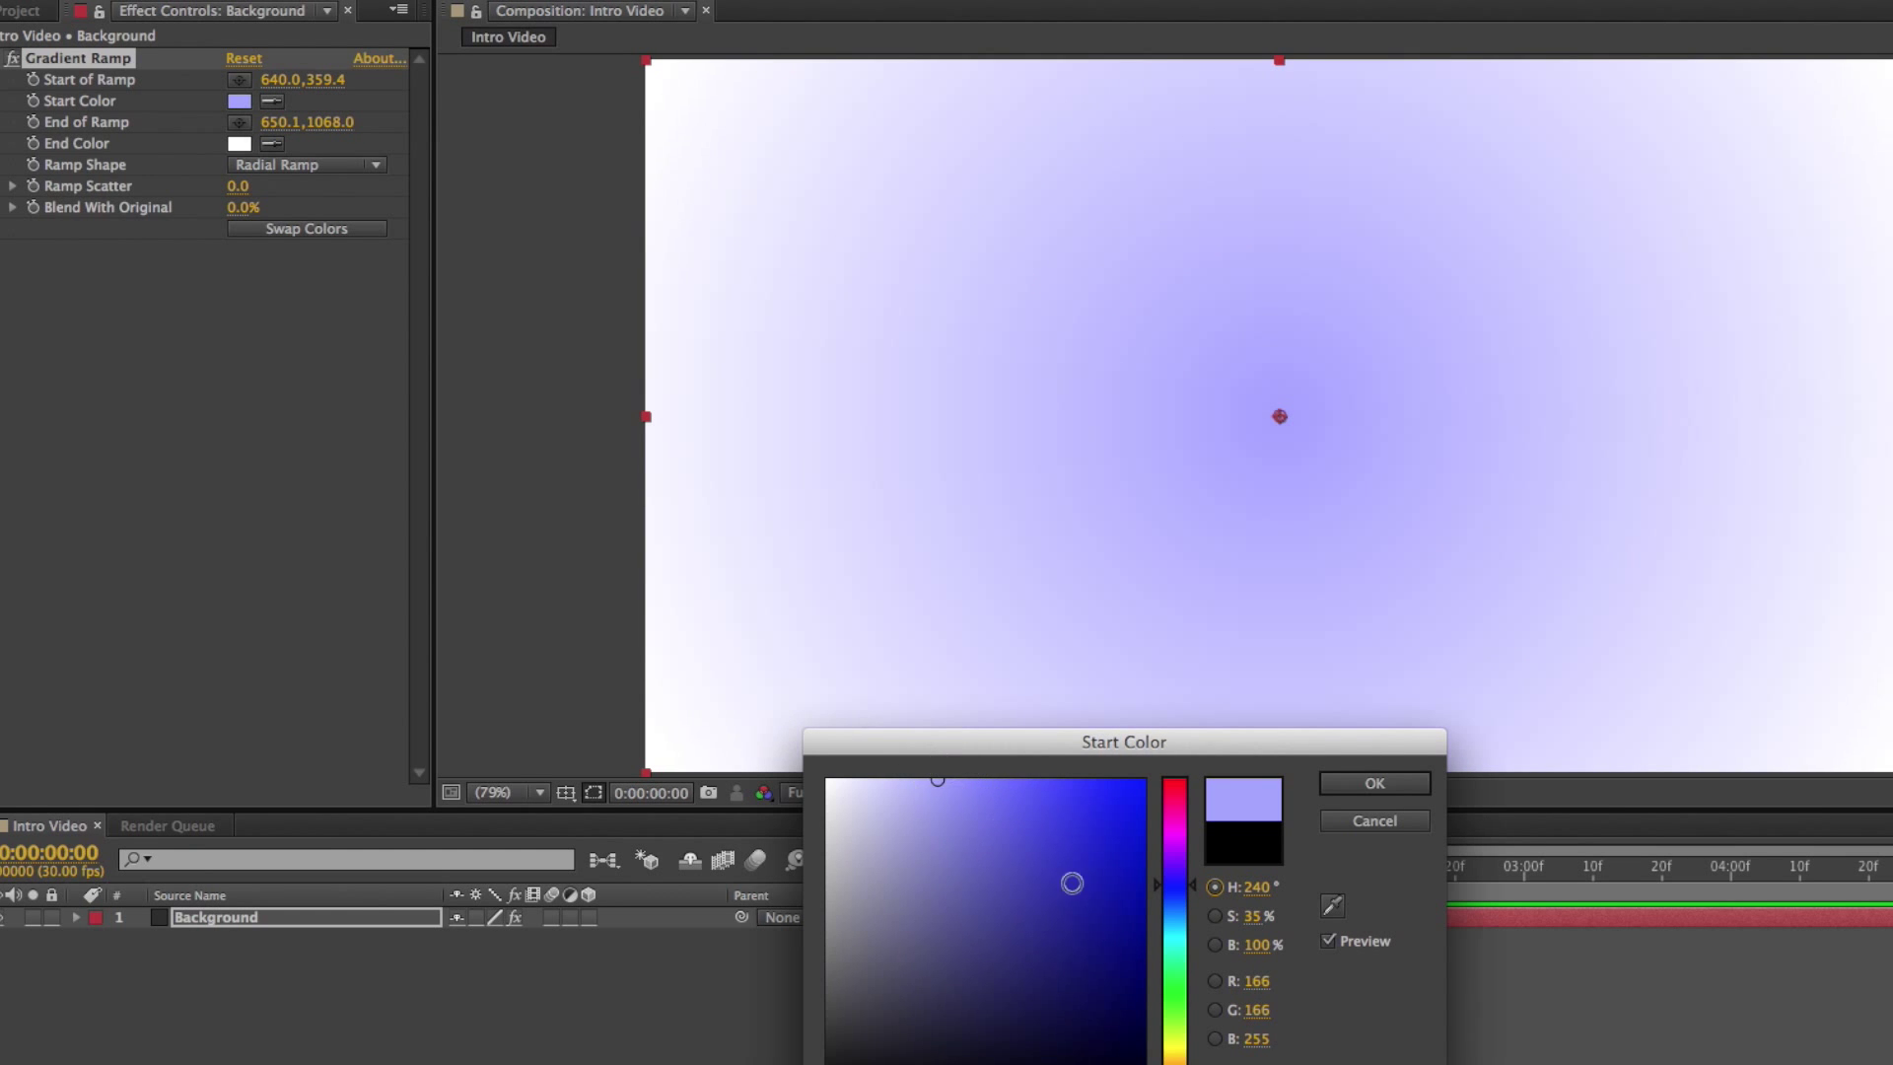
pyautogui.click(1174, 913)
pyautogui.click(929, 781)
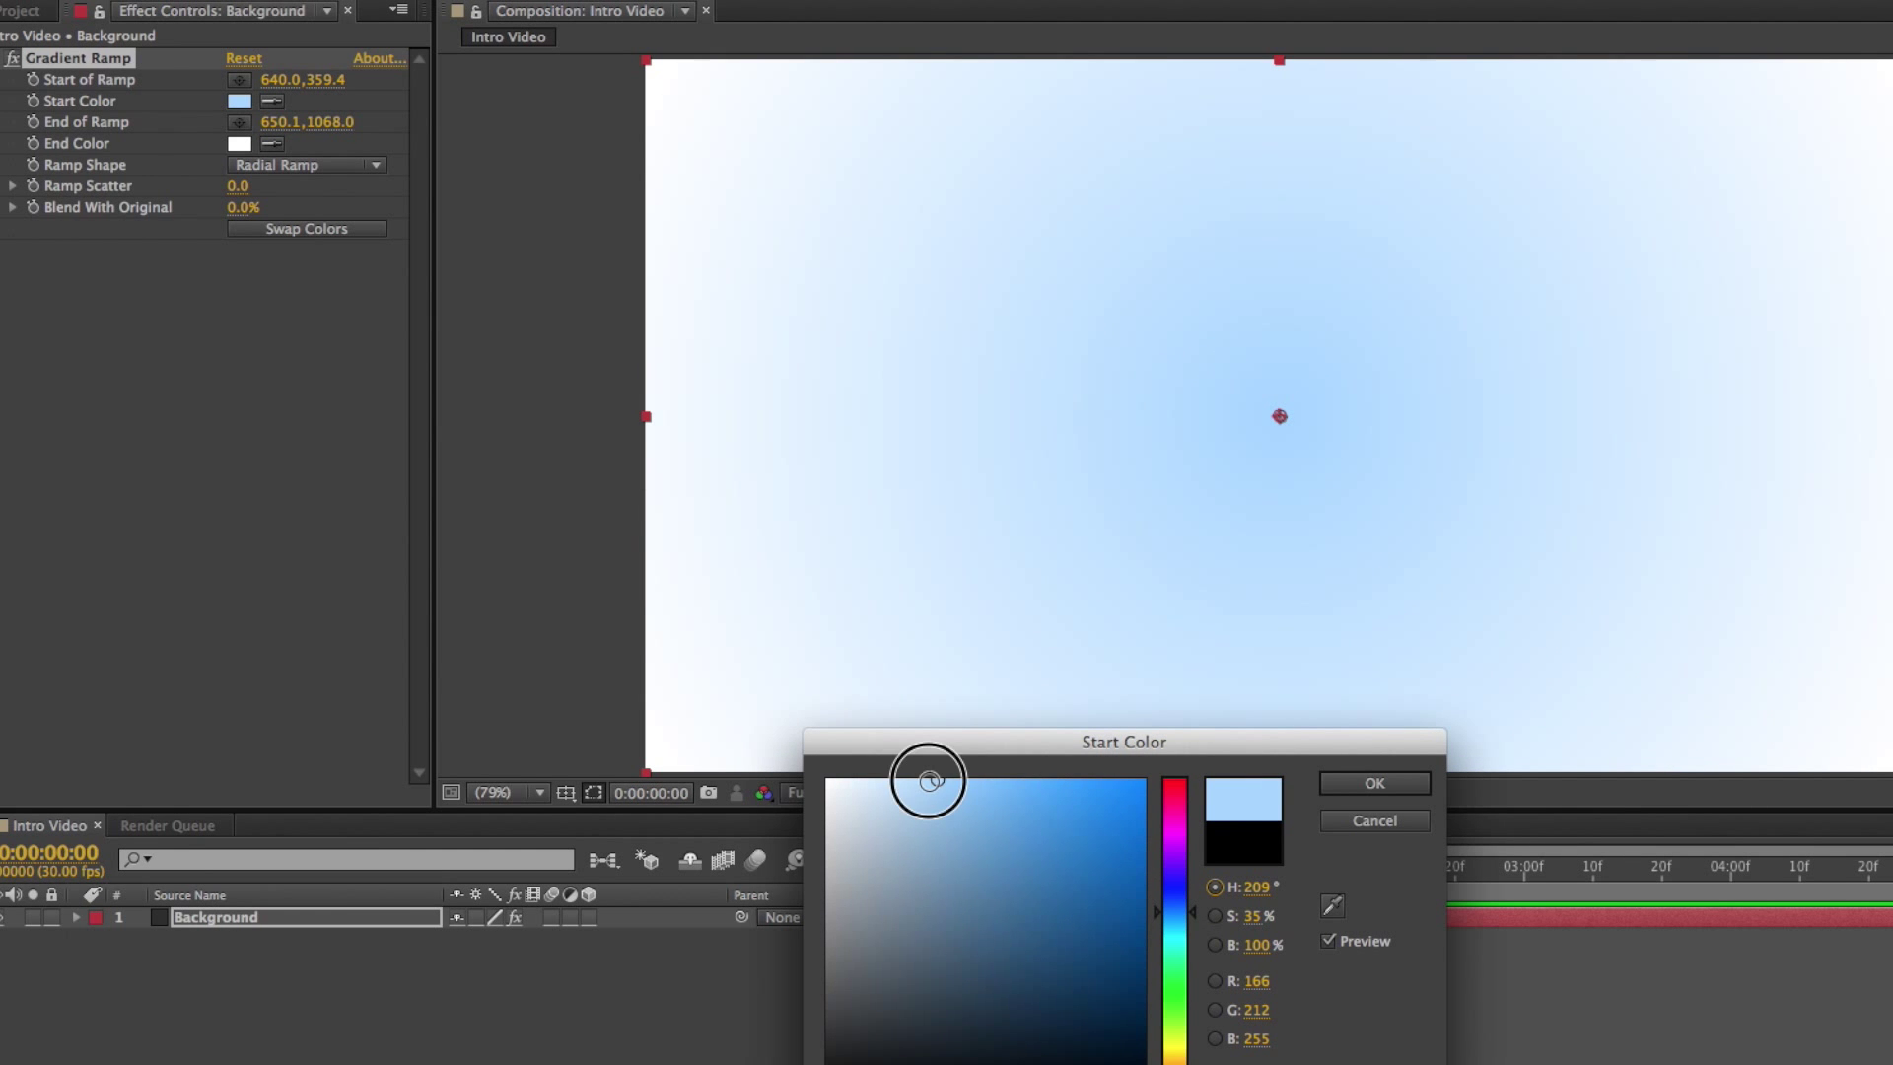
pyautogui.click(1360, 781)
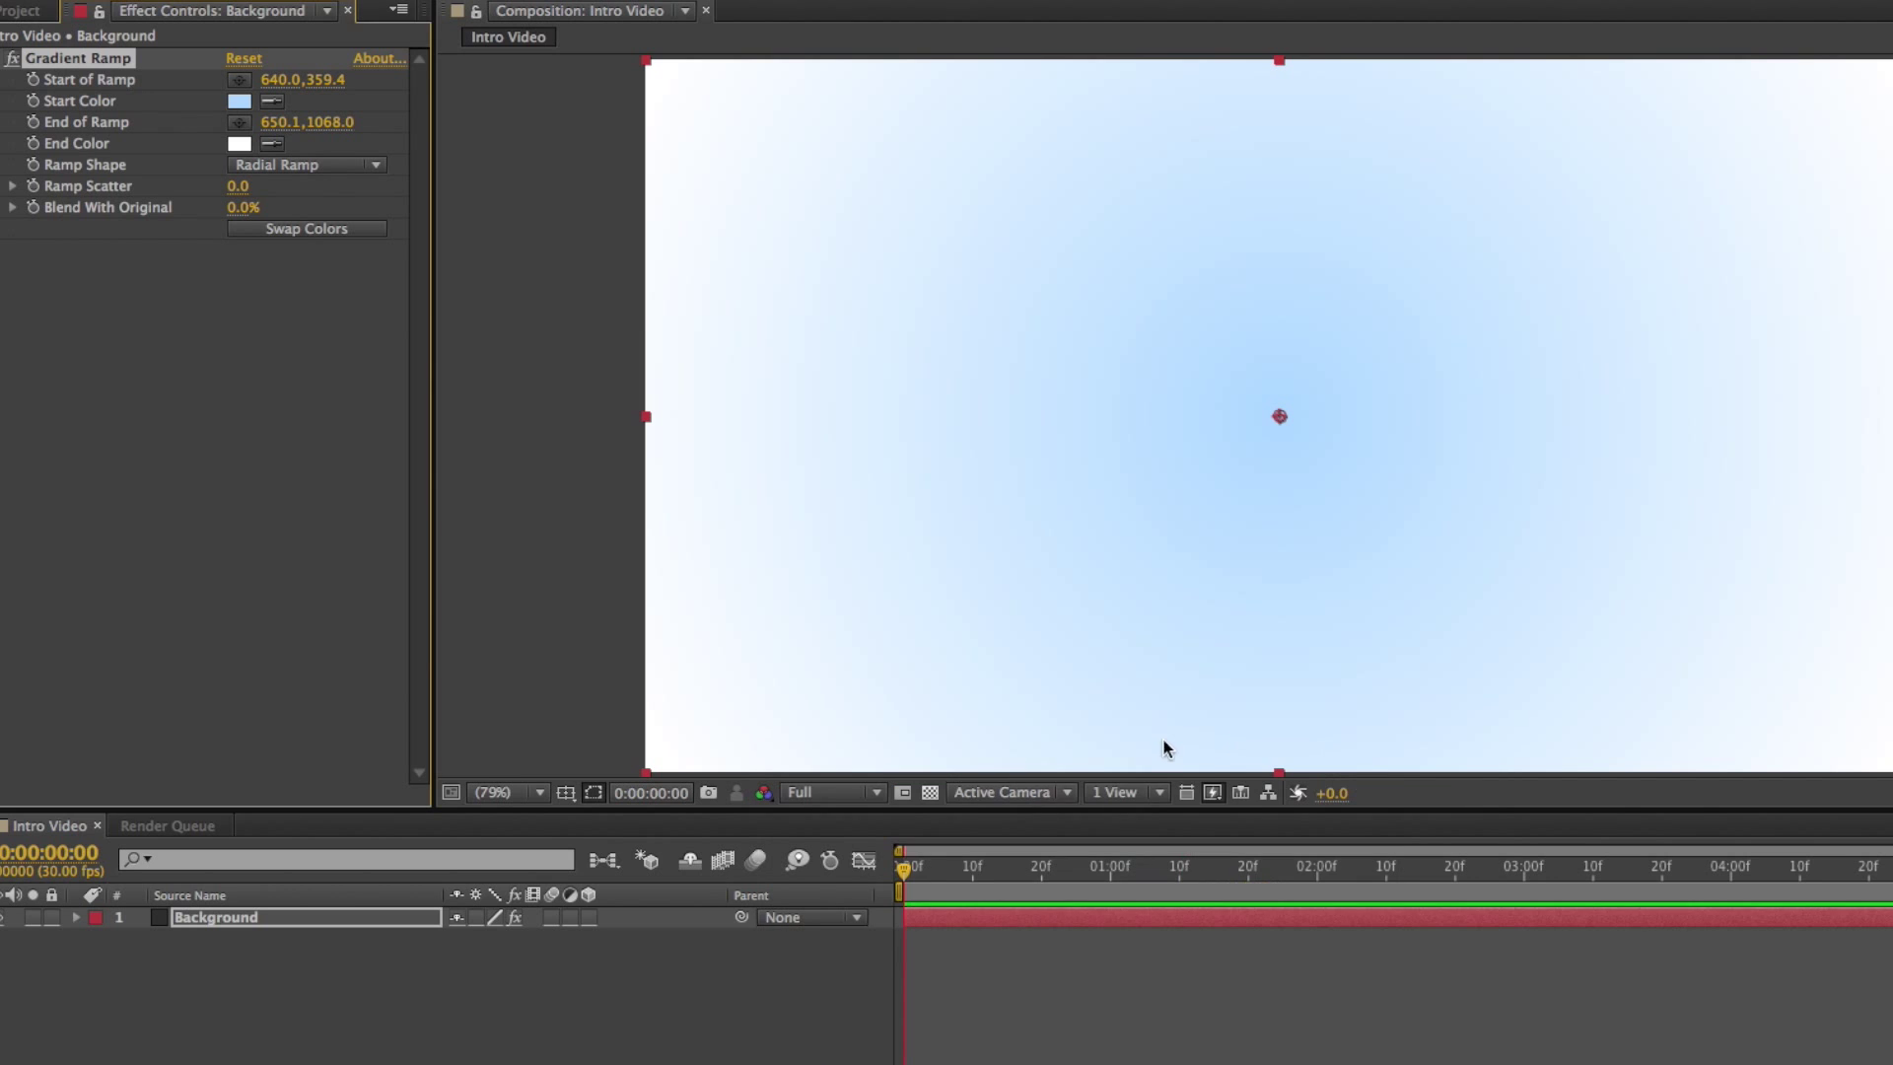
# Set the gradient's end colour to a soft lavender
pyautogui.click(240, 144)
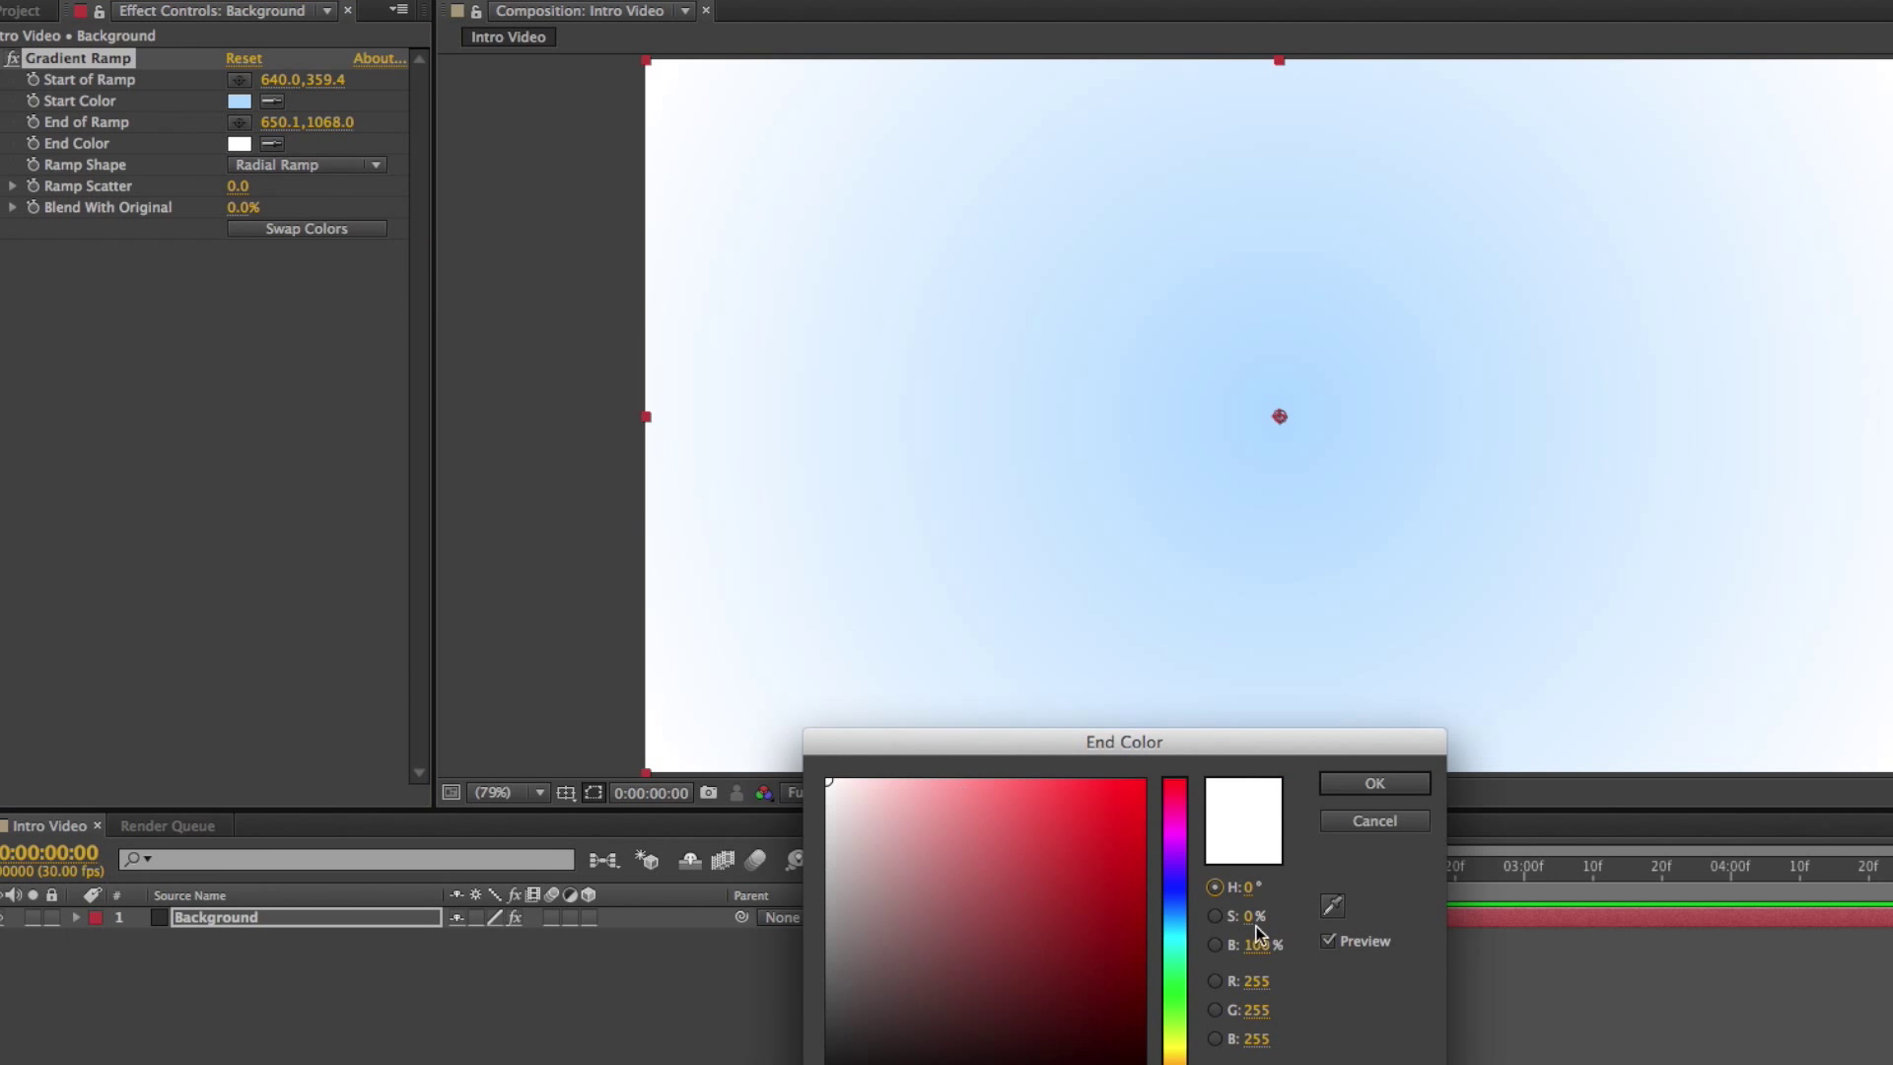
pyautogui.click(1174, 885)
pyautogui.moveTo(936, 781); pyautogui.dragTo(942, 776)
pyautogui.click(1355, 784)
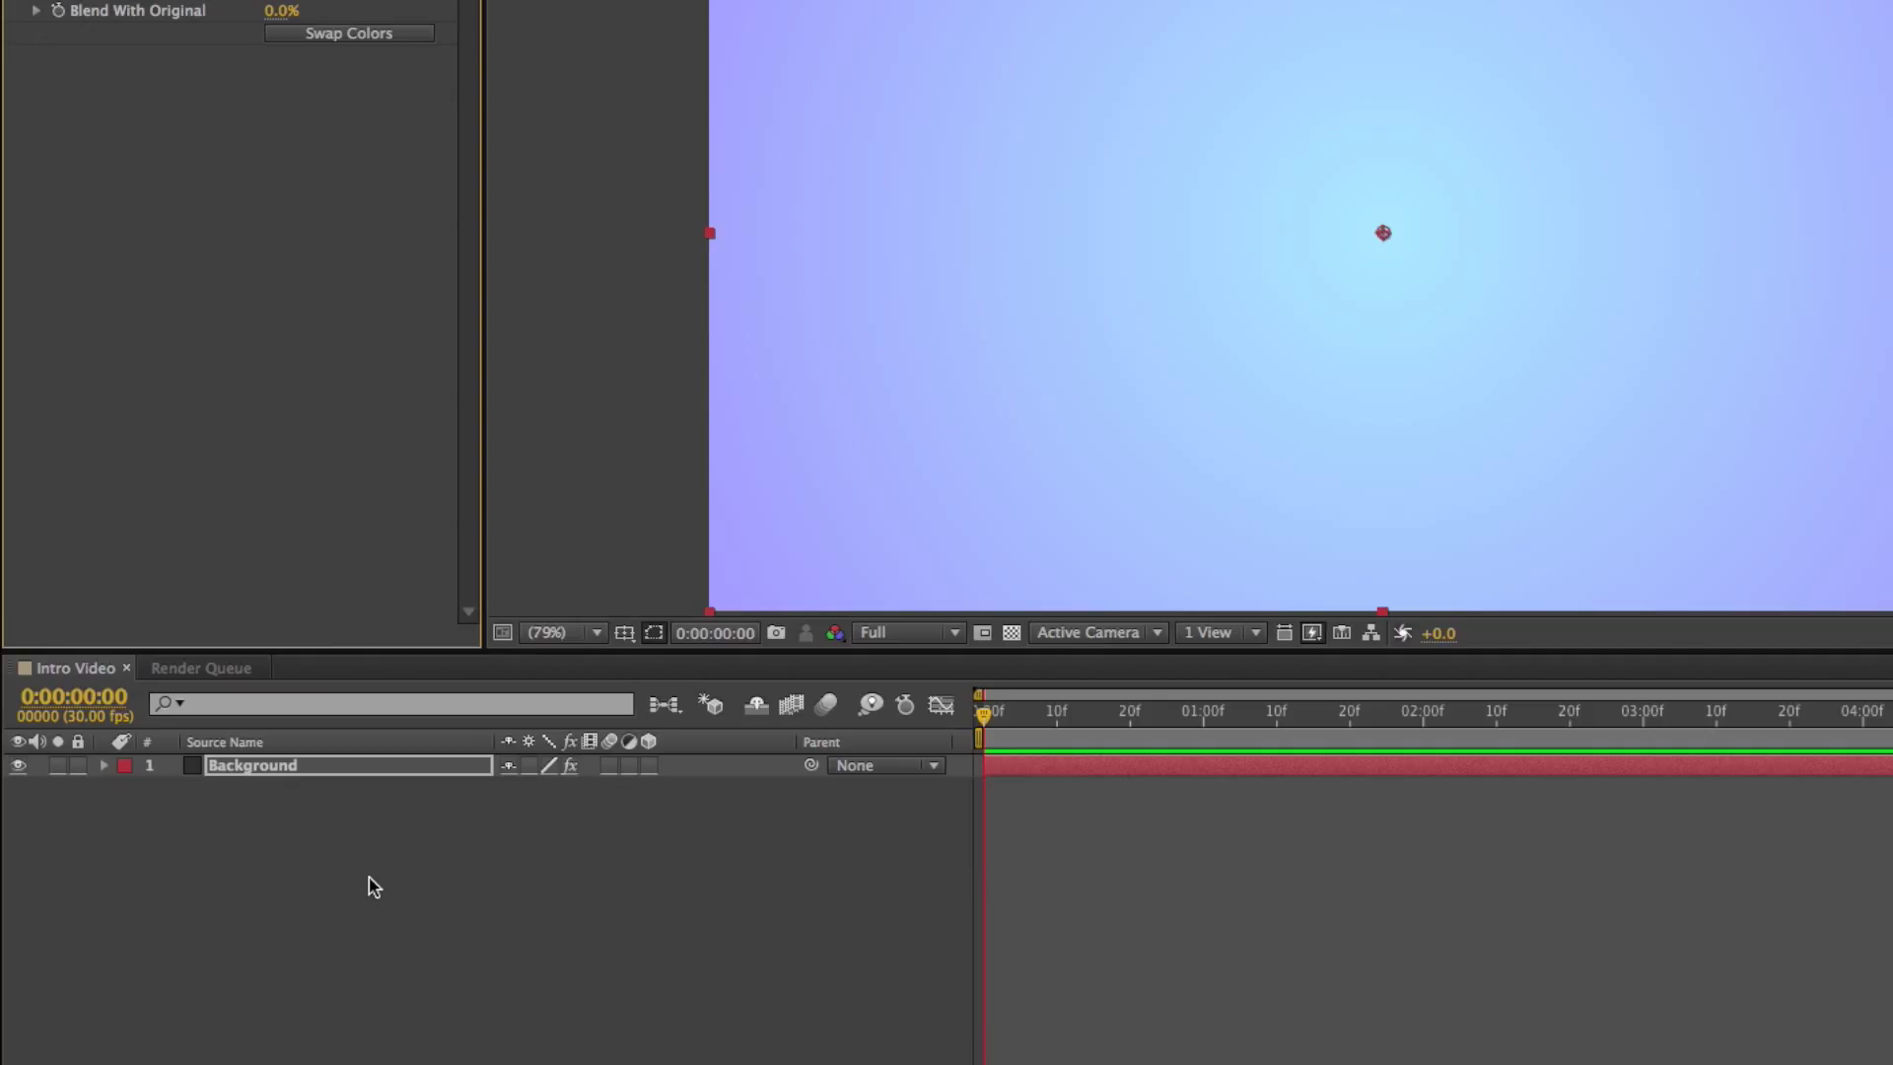
# Add a new full-frame solid layer named 'Particle'
pyautogui.rightClick(369, 877)
pyautogui.moveTo(432, 858)
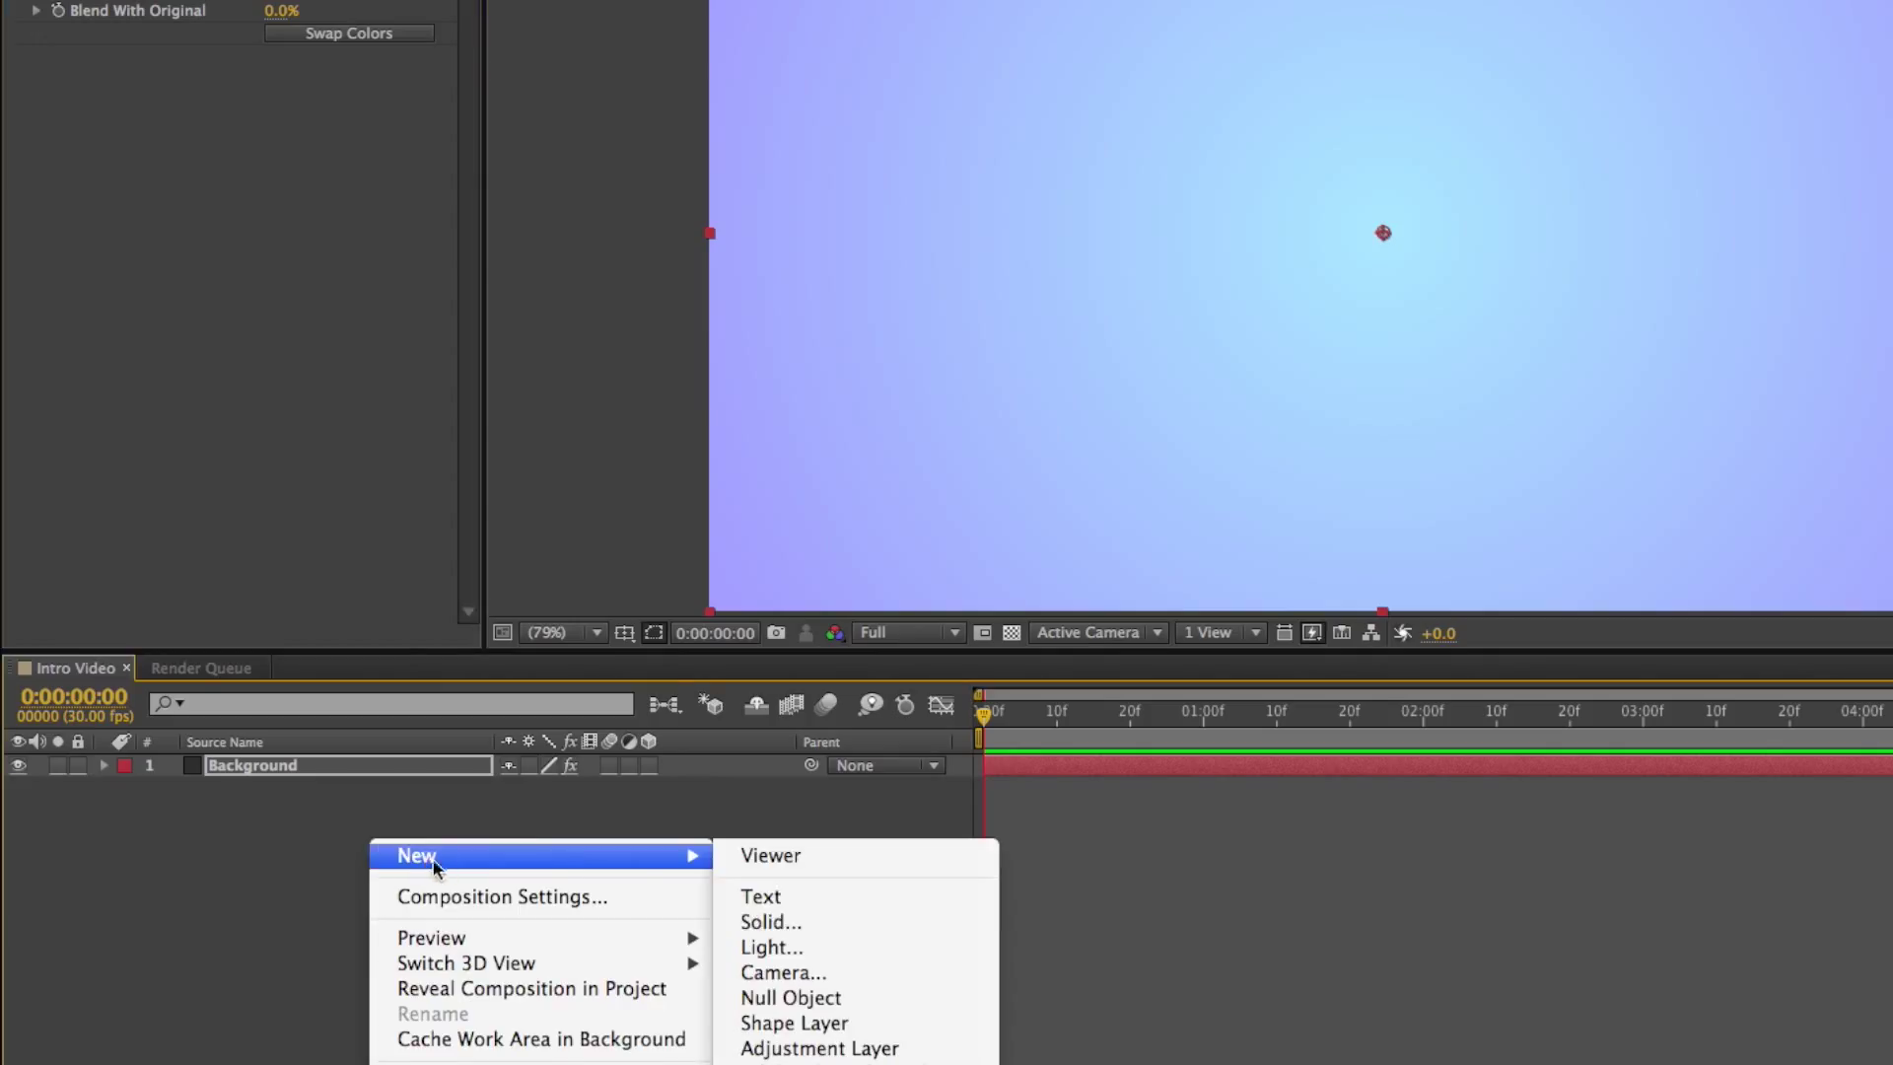
pyautogui.click(726, 907)
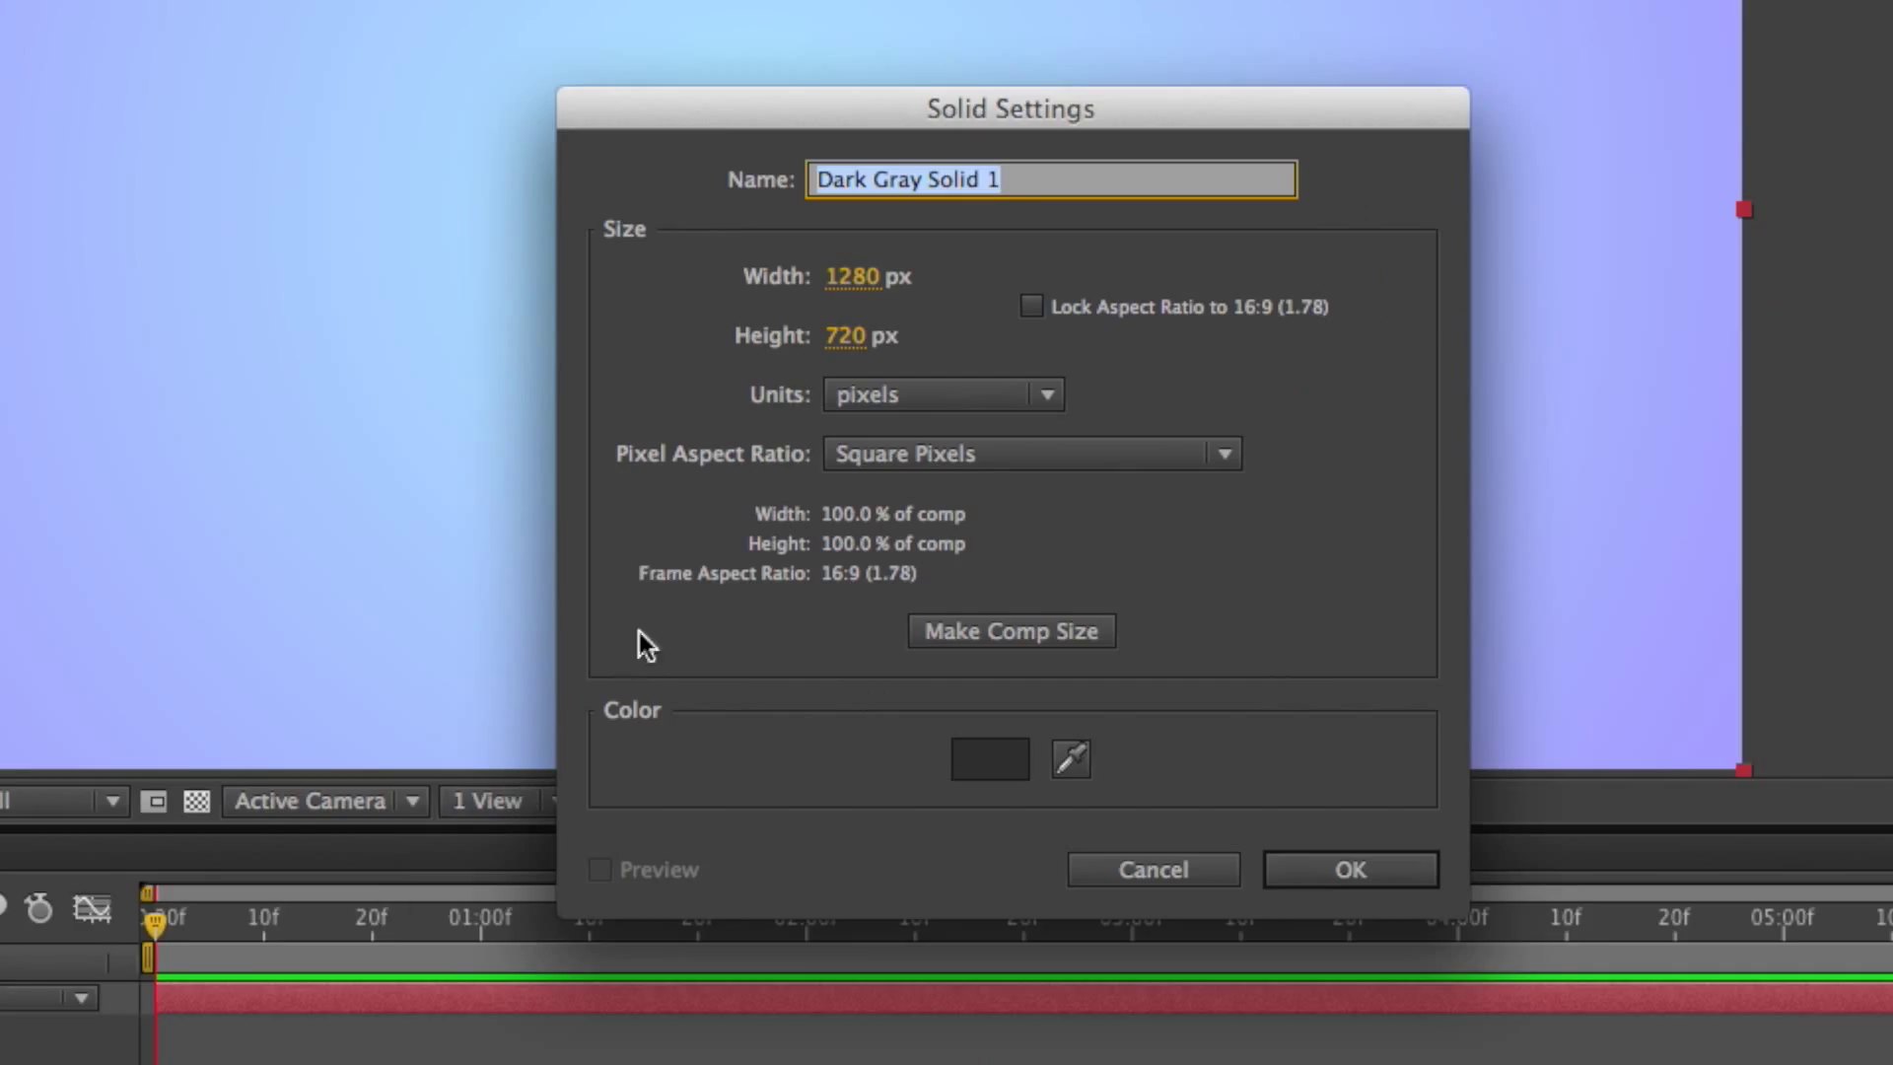
pyautogui.write('Particle')
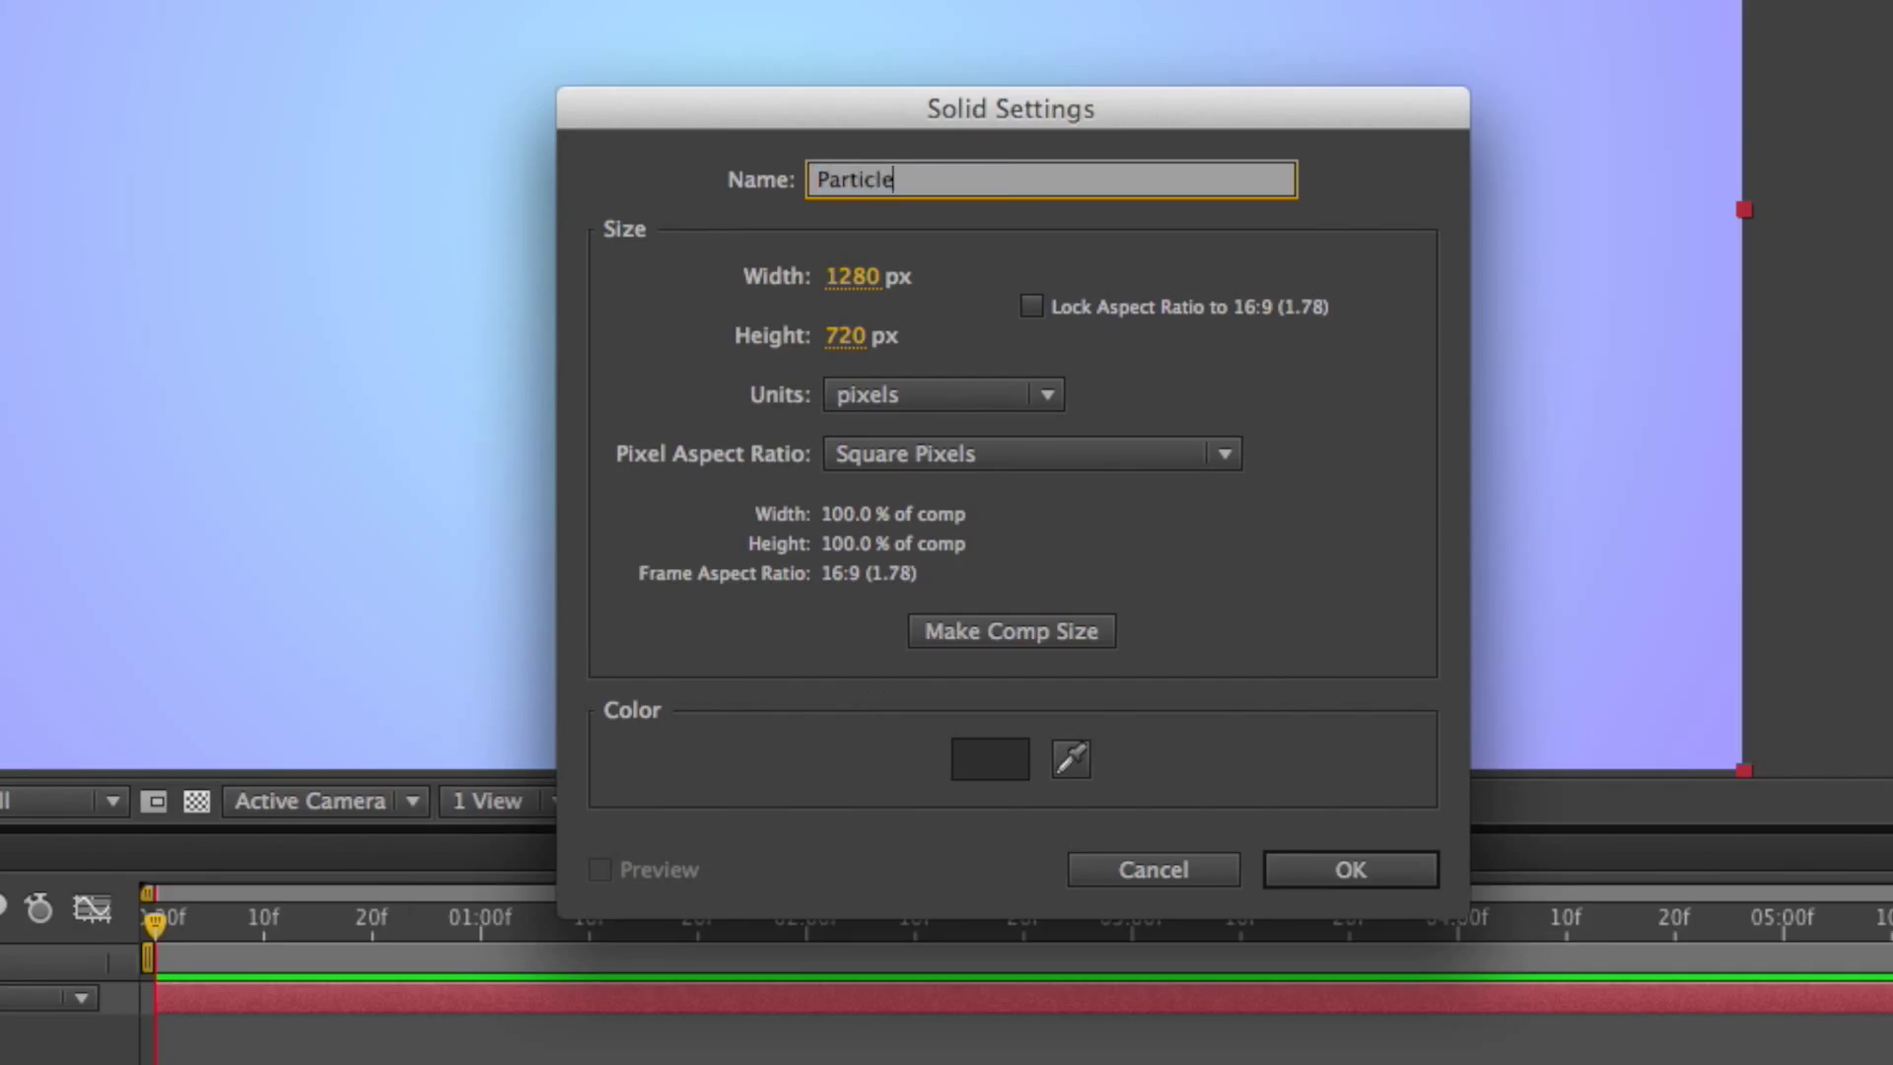
pyautogui.press('Return')
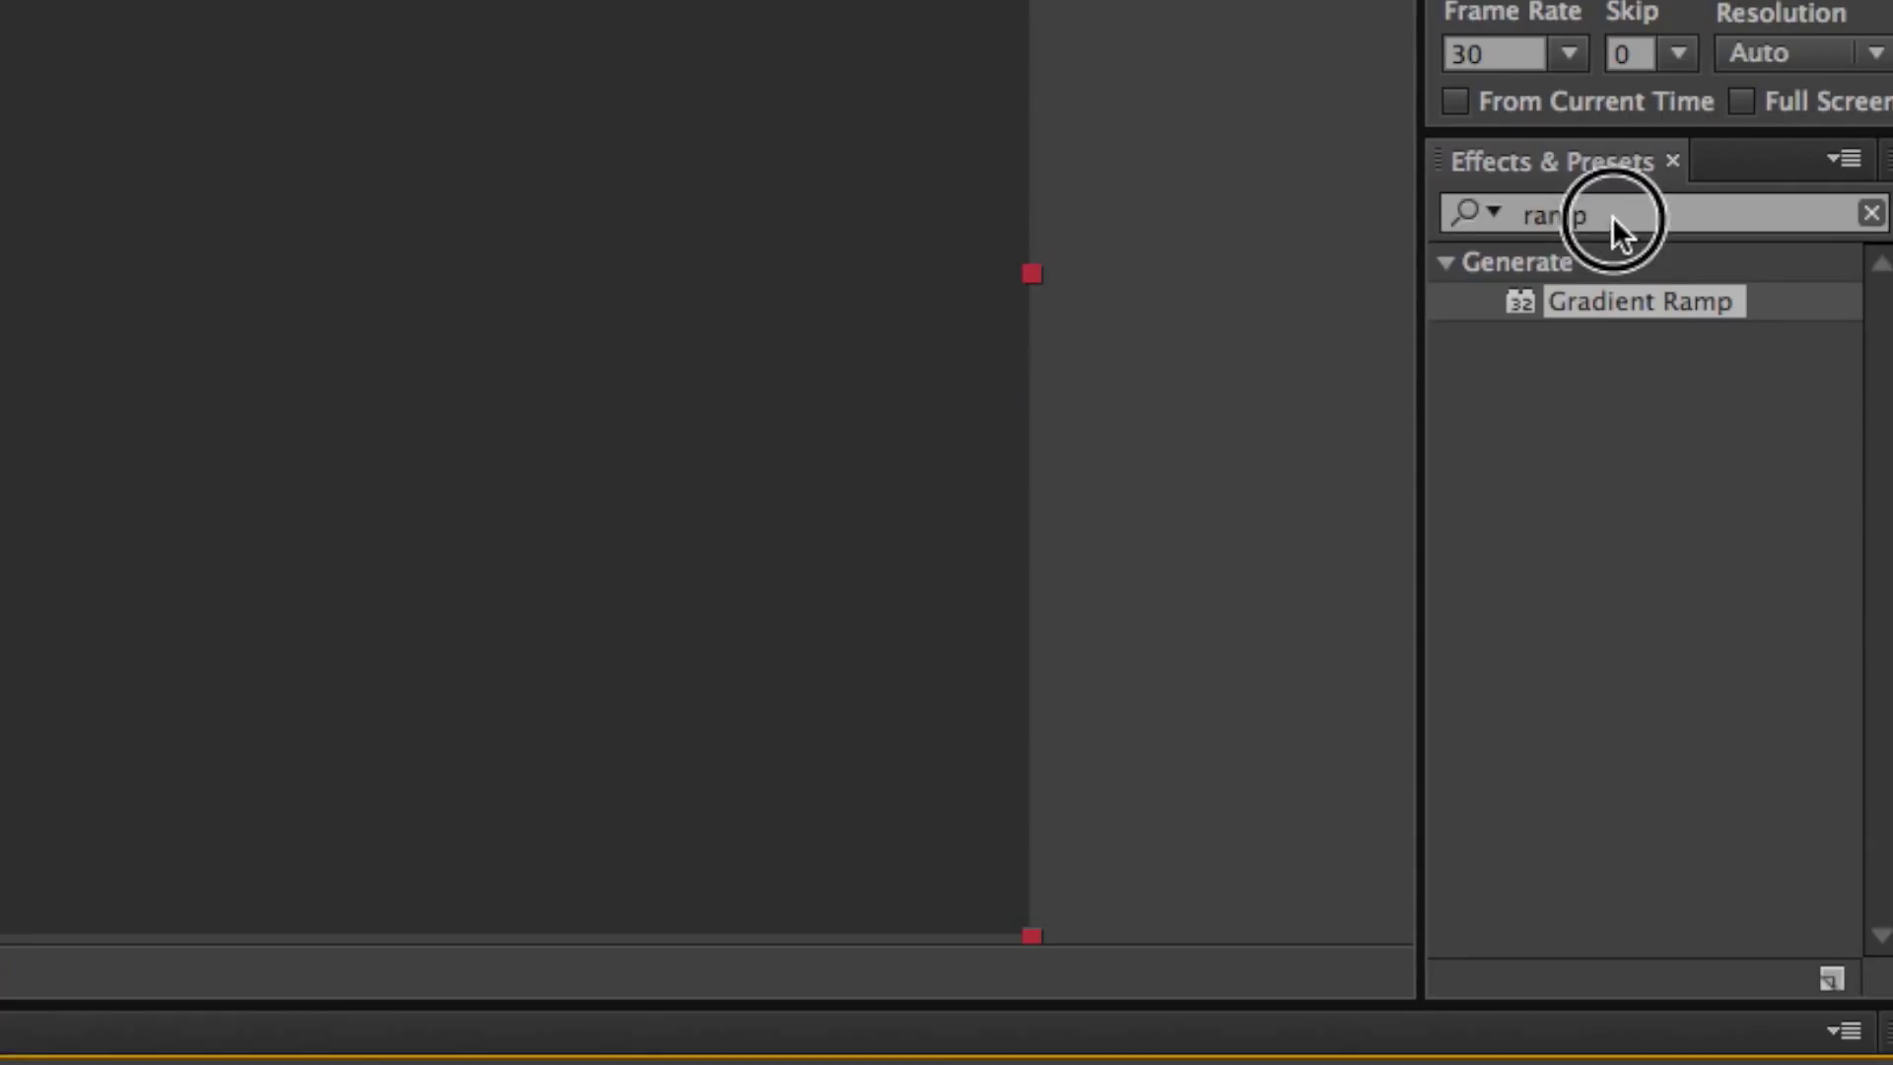
# Search 'particle' in Effects & Presets and apply CC Particle World to the Particle layer
pyautogui.moveTo(1769, 370); pyautogui.dragTo(1740, 370)
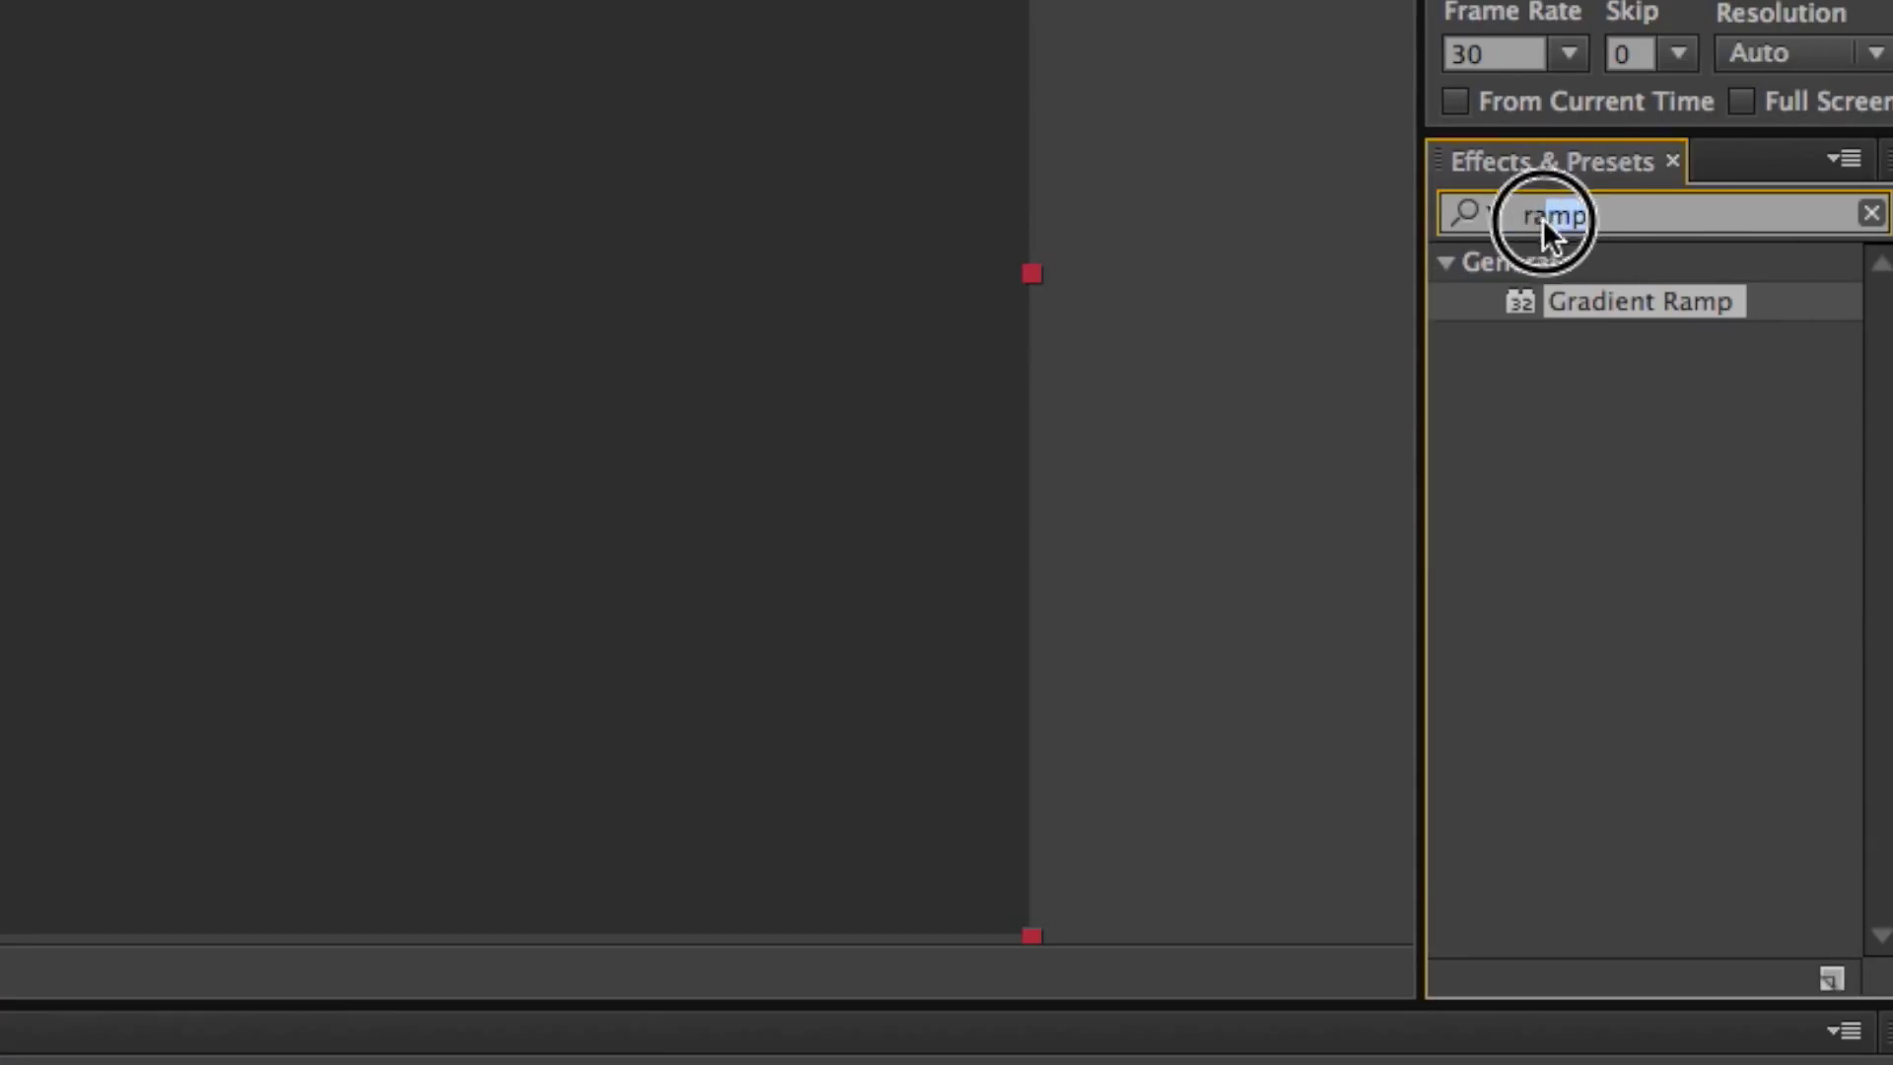
pyautogui.write('particle')
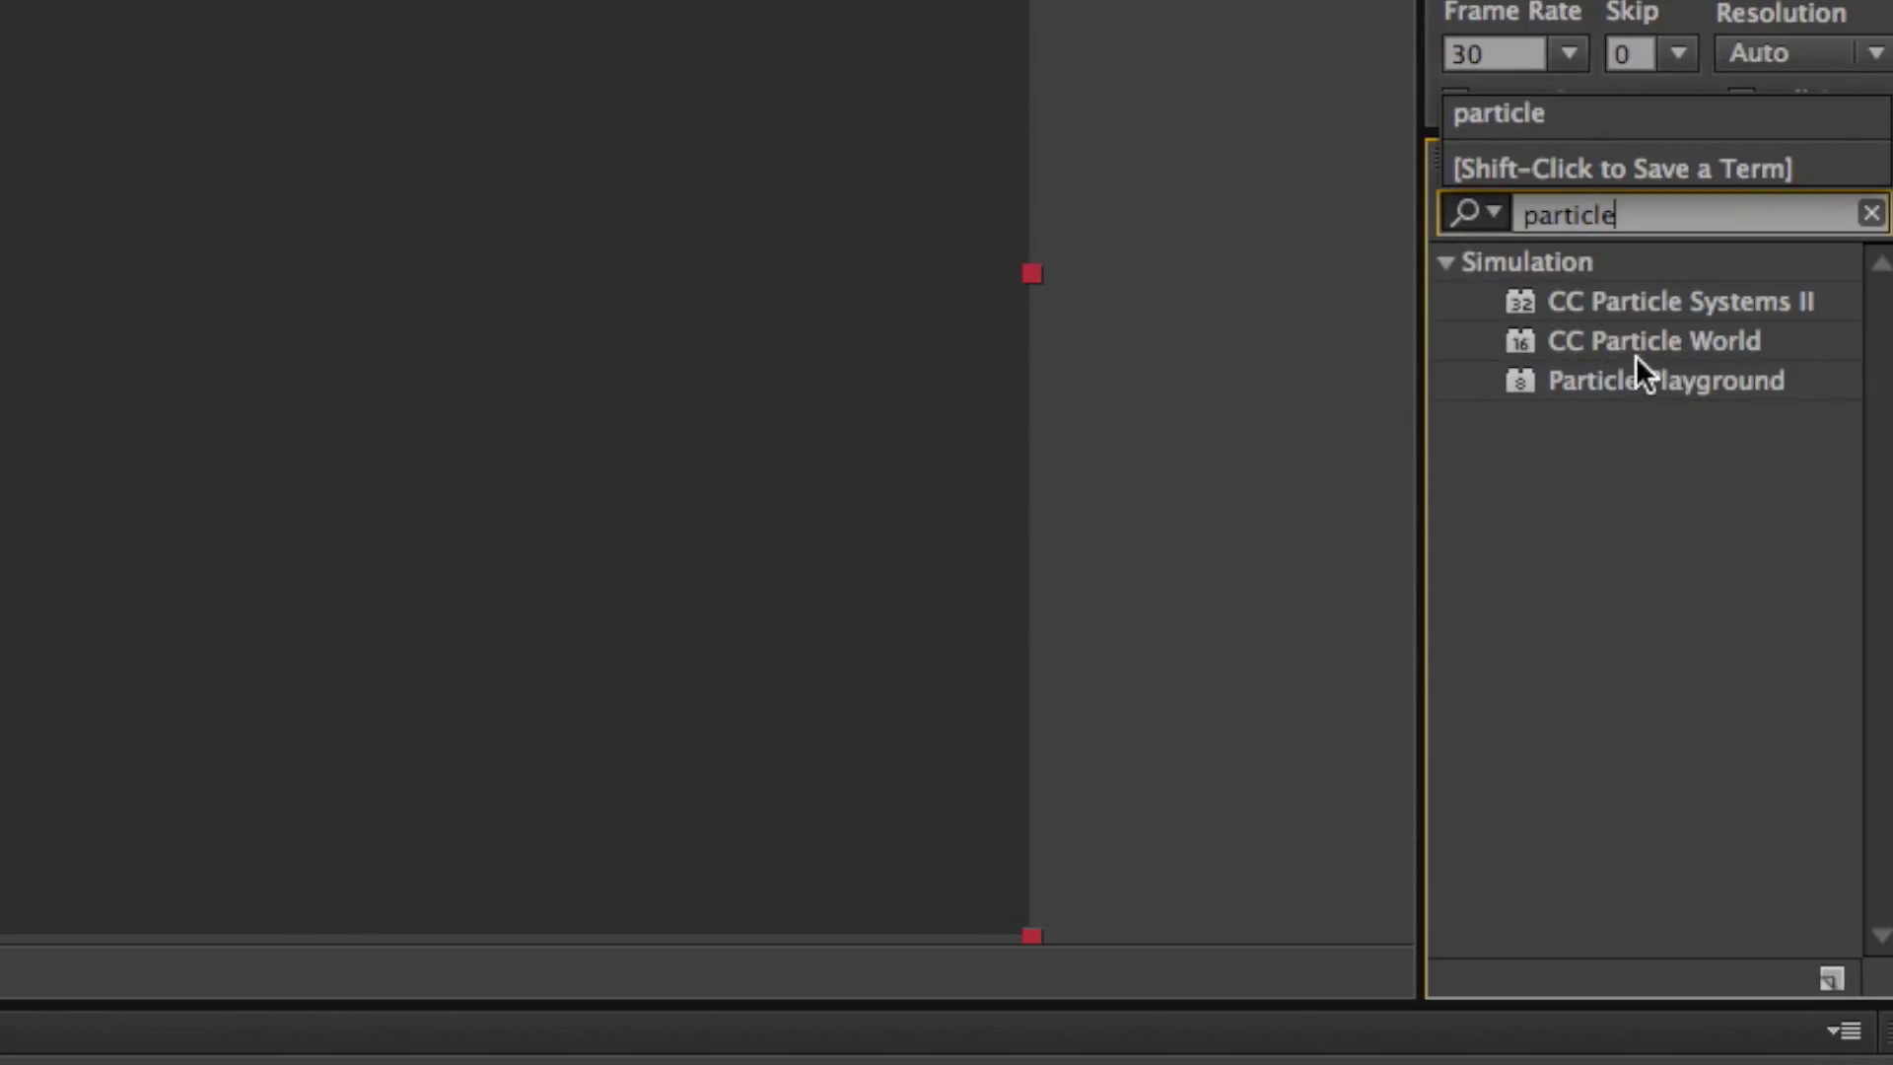
pyautogui.moveTo(1648, 341); pyautogui.dragTo(0, 1064)
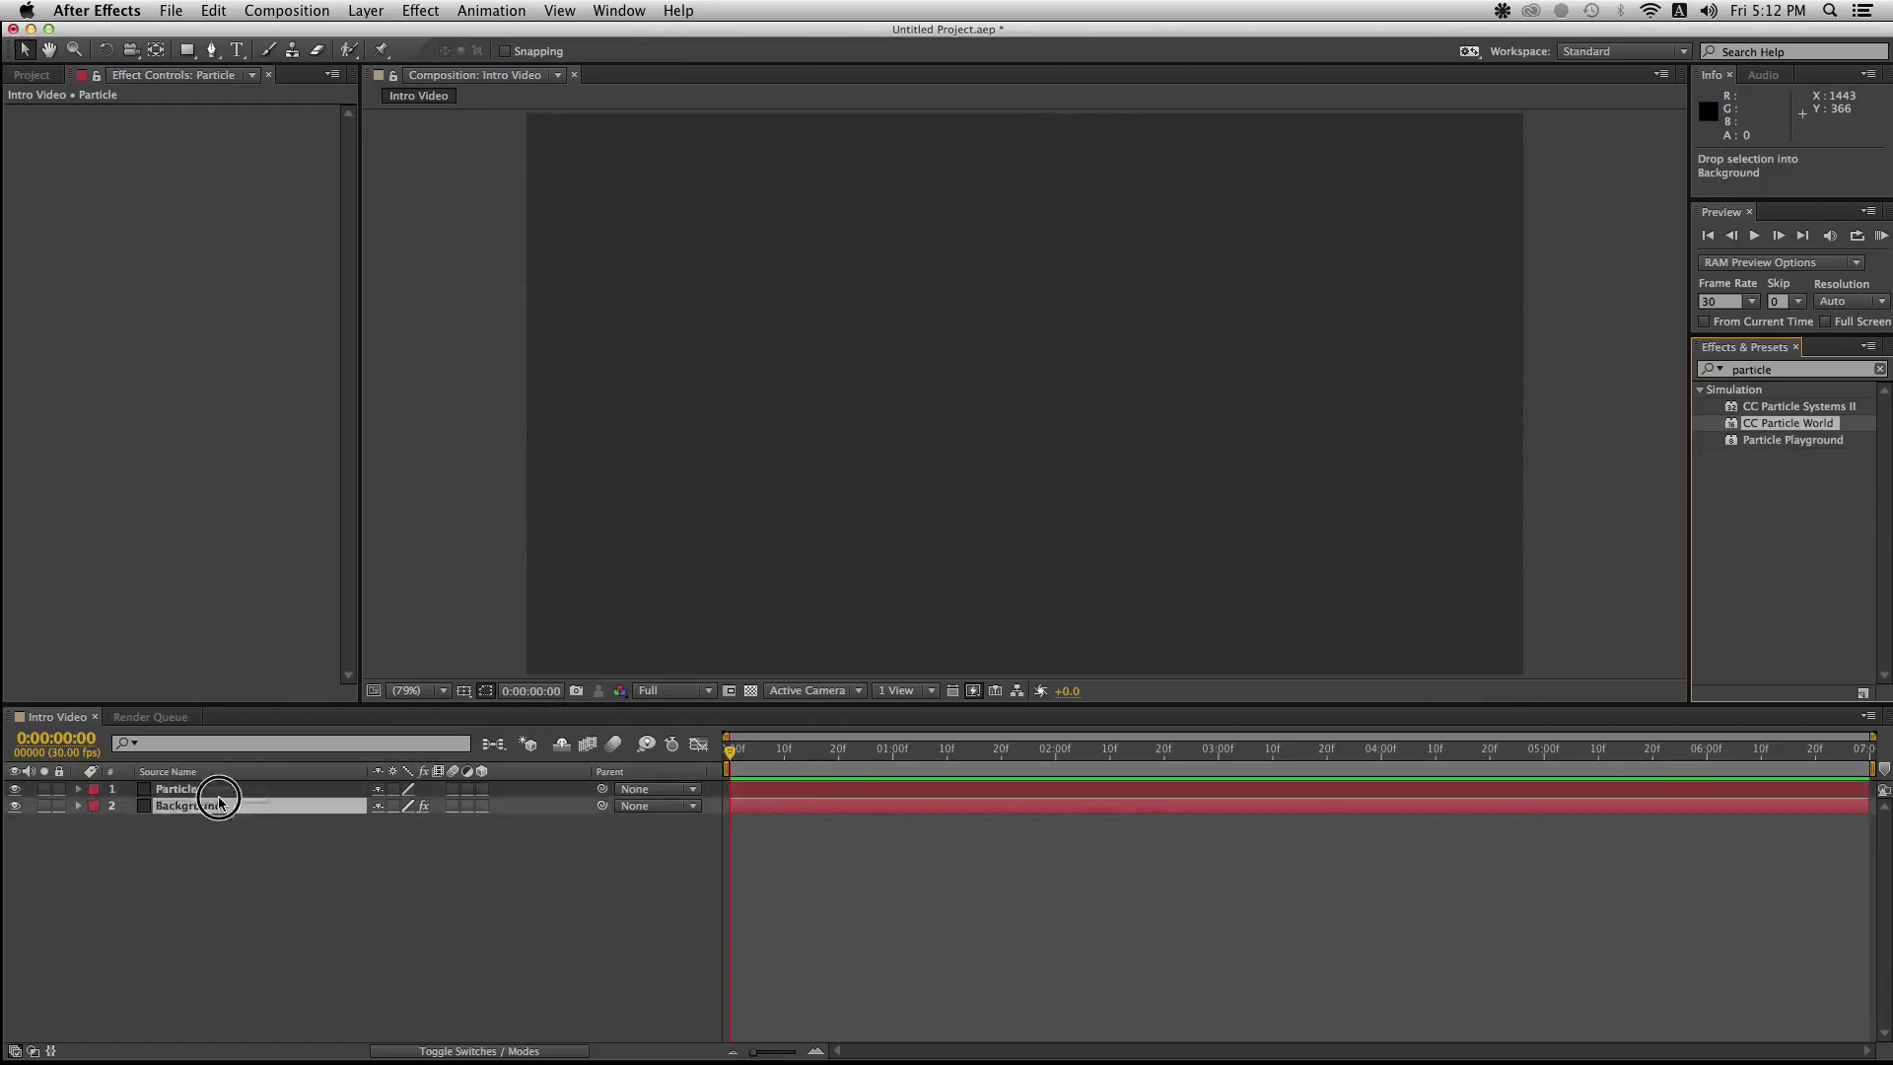
pyautogui.moveTo(219, 803); pyautogui.dragTo(194, 789)
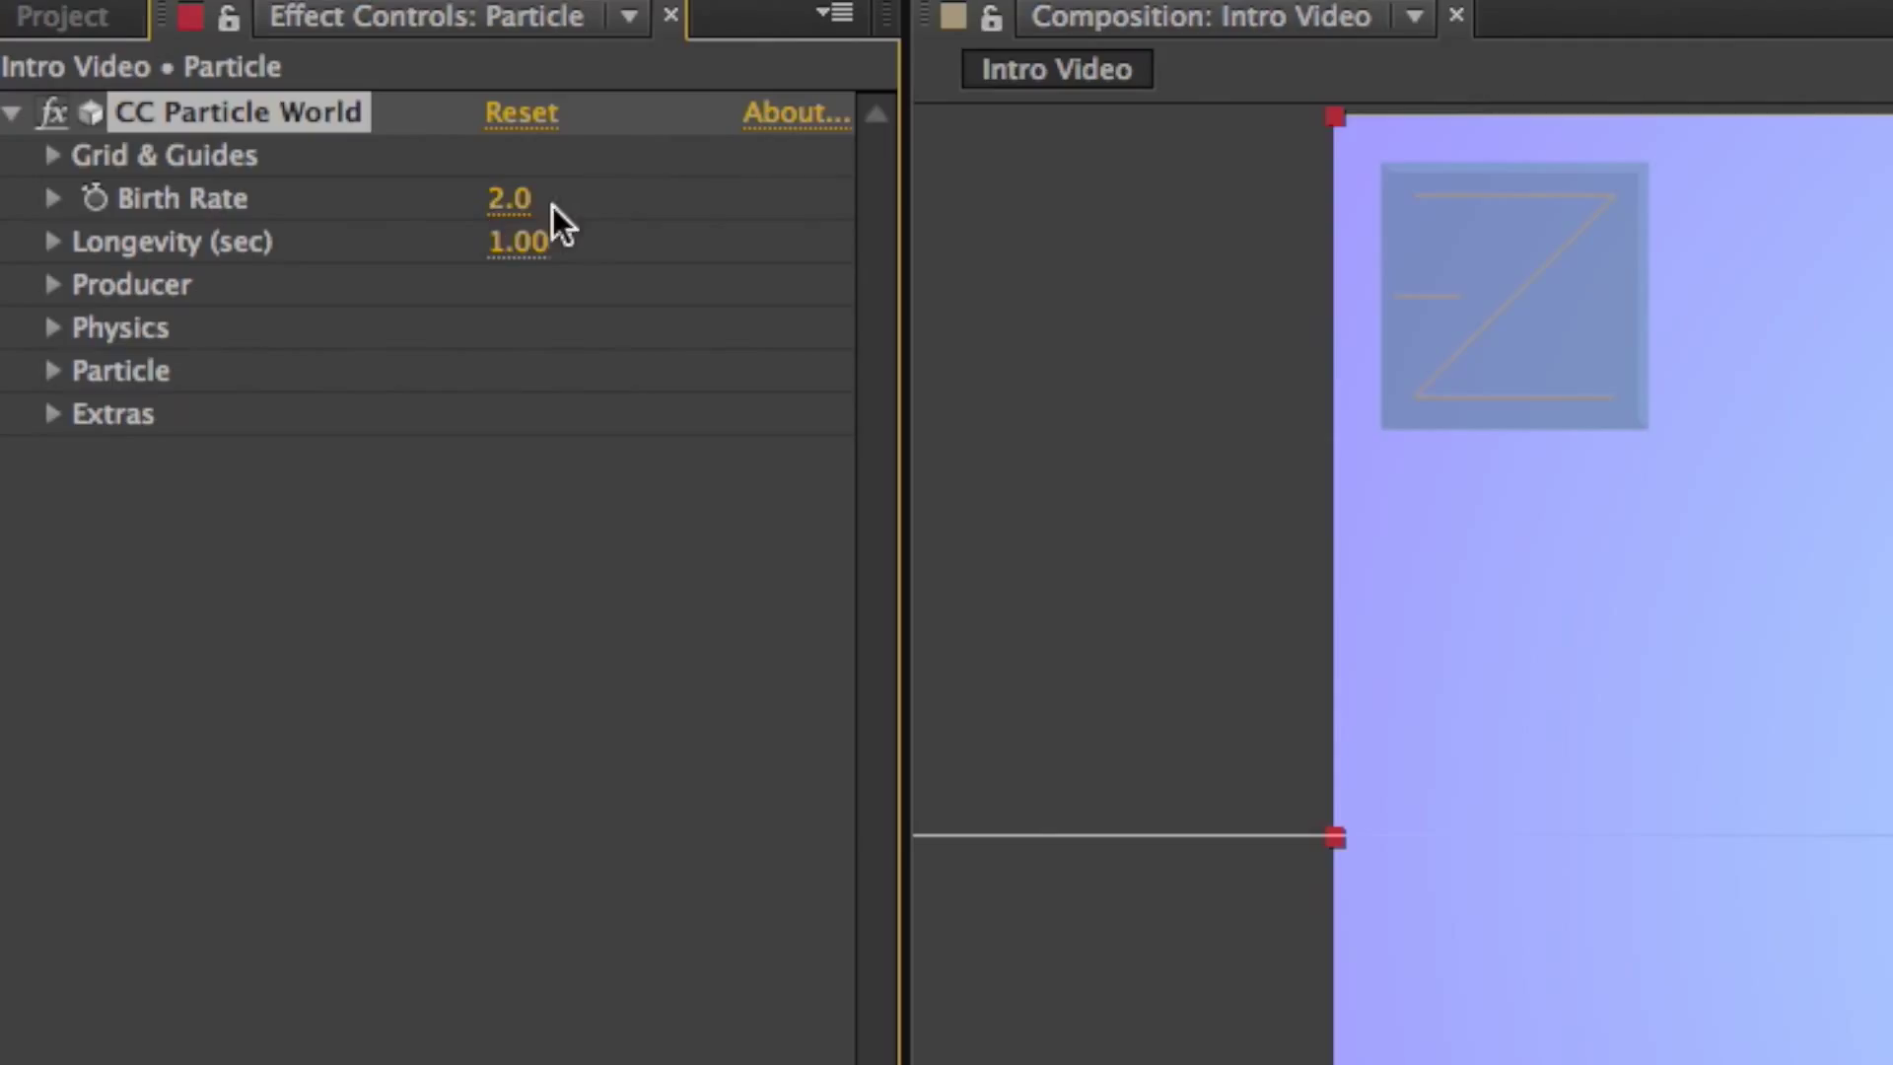
# Set CC Particle World Birth Rate to 0.5 and Longevity to 10 seconds
pyautogui.click(354, 118)
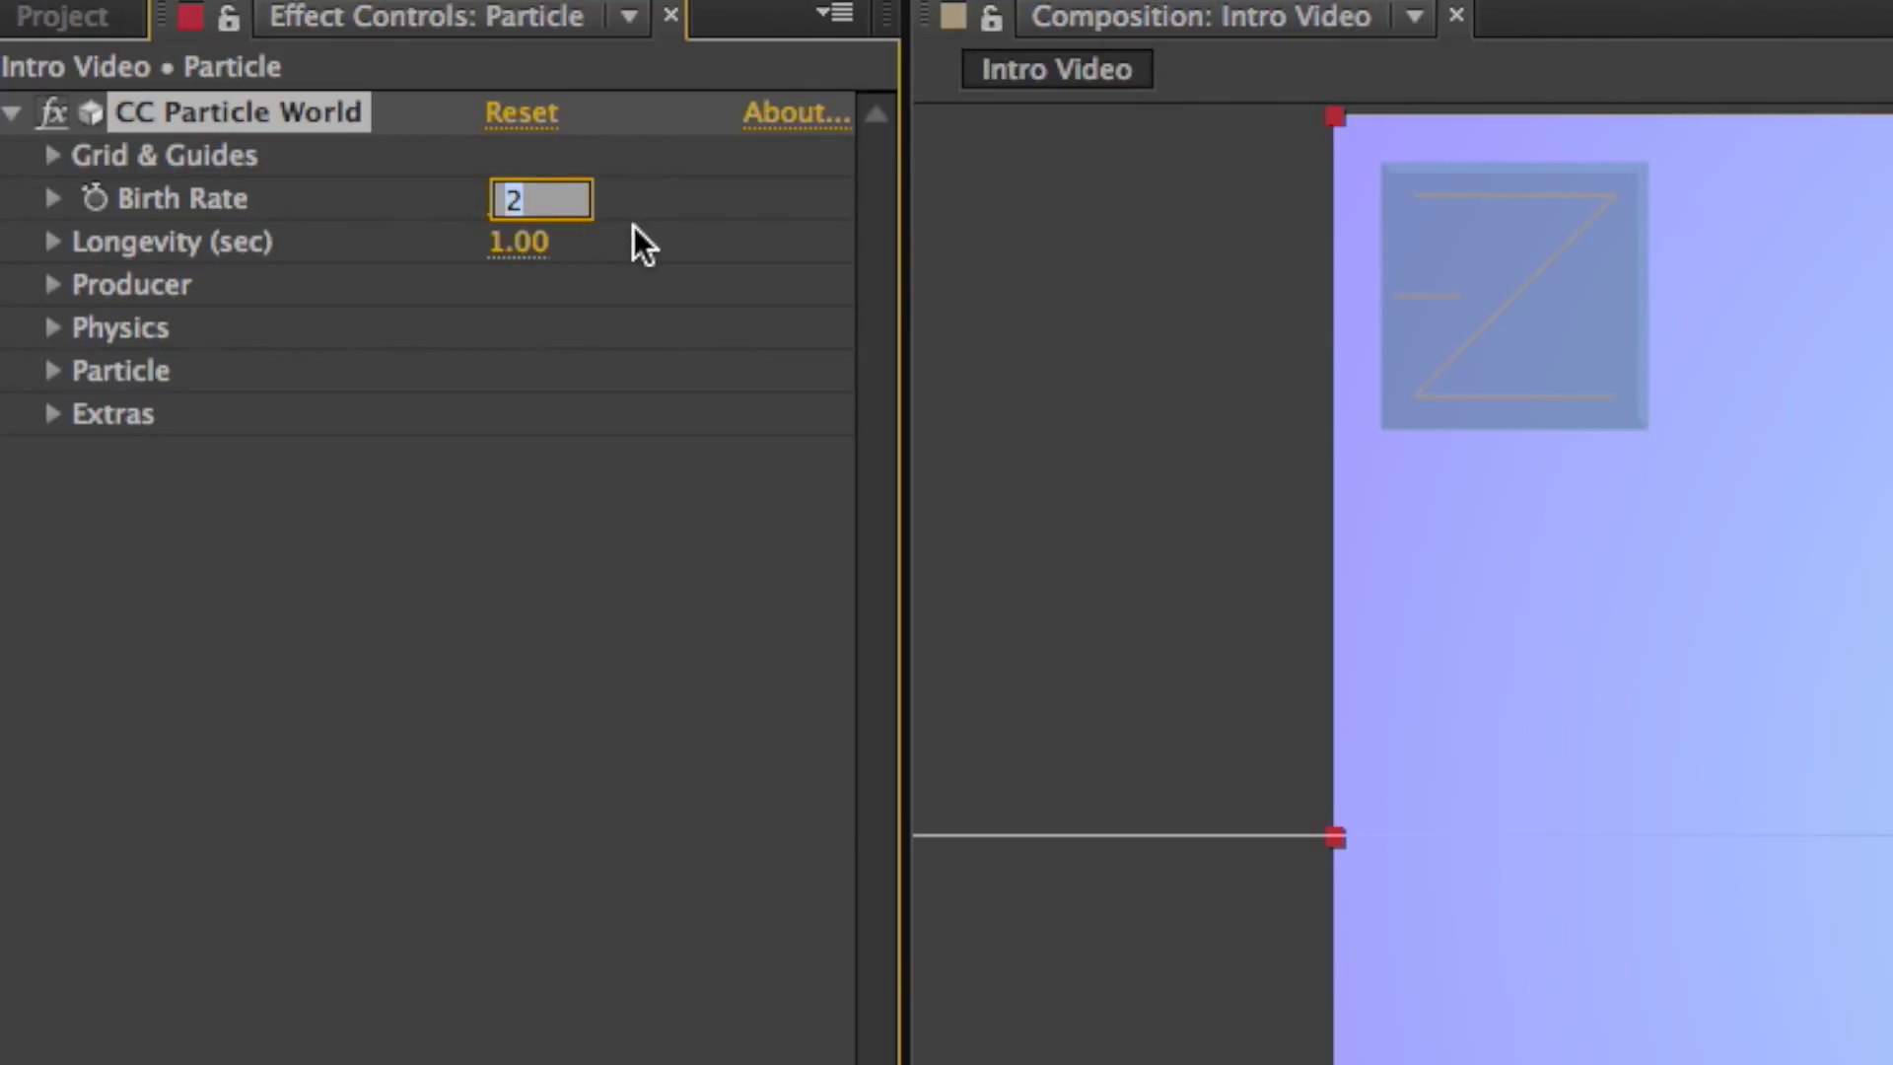
pyautogui.write('0.5')
pyautogui.press('Return')
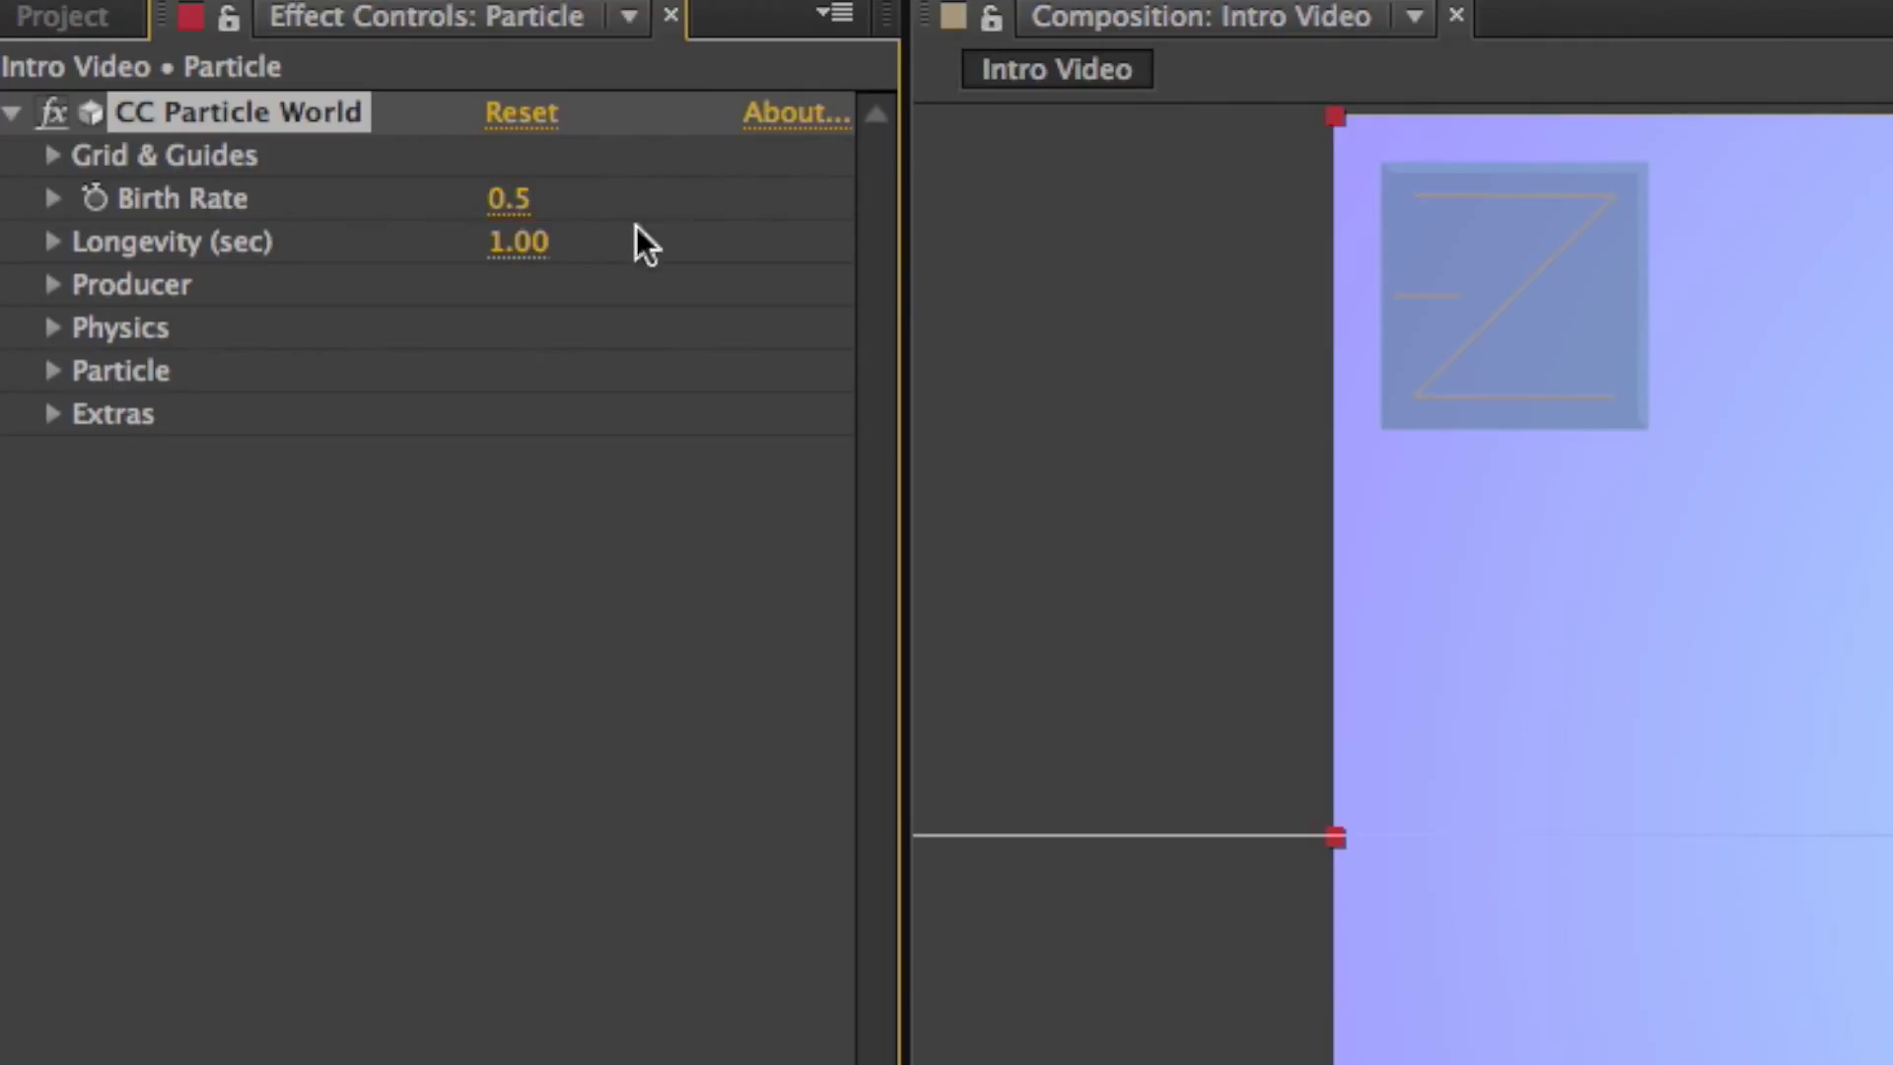
pyautogui.click(520, 248)
pyautogui.write('1')
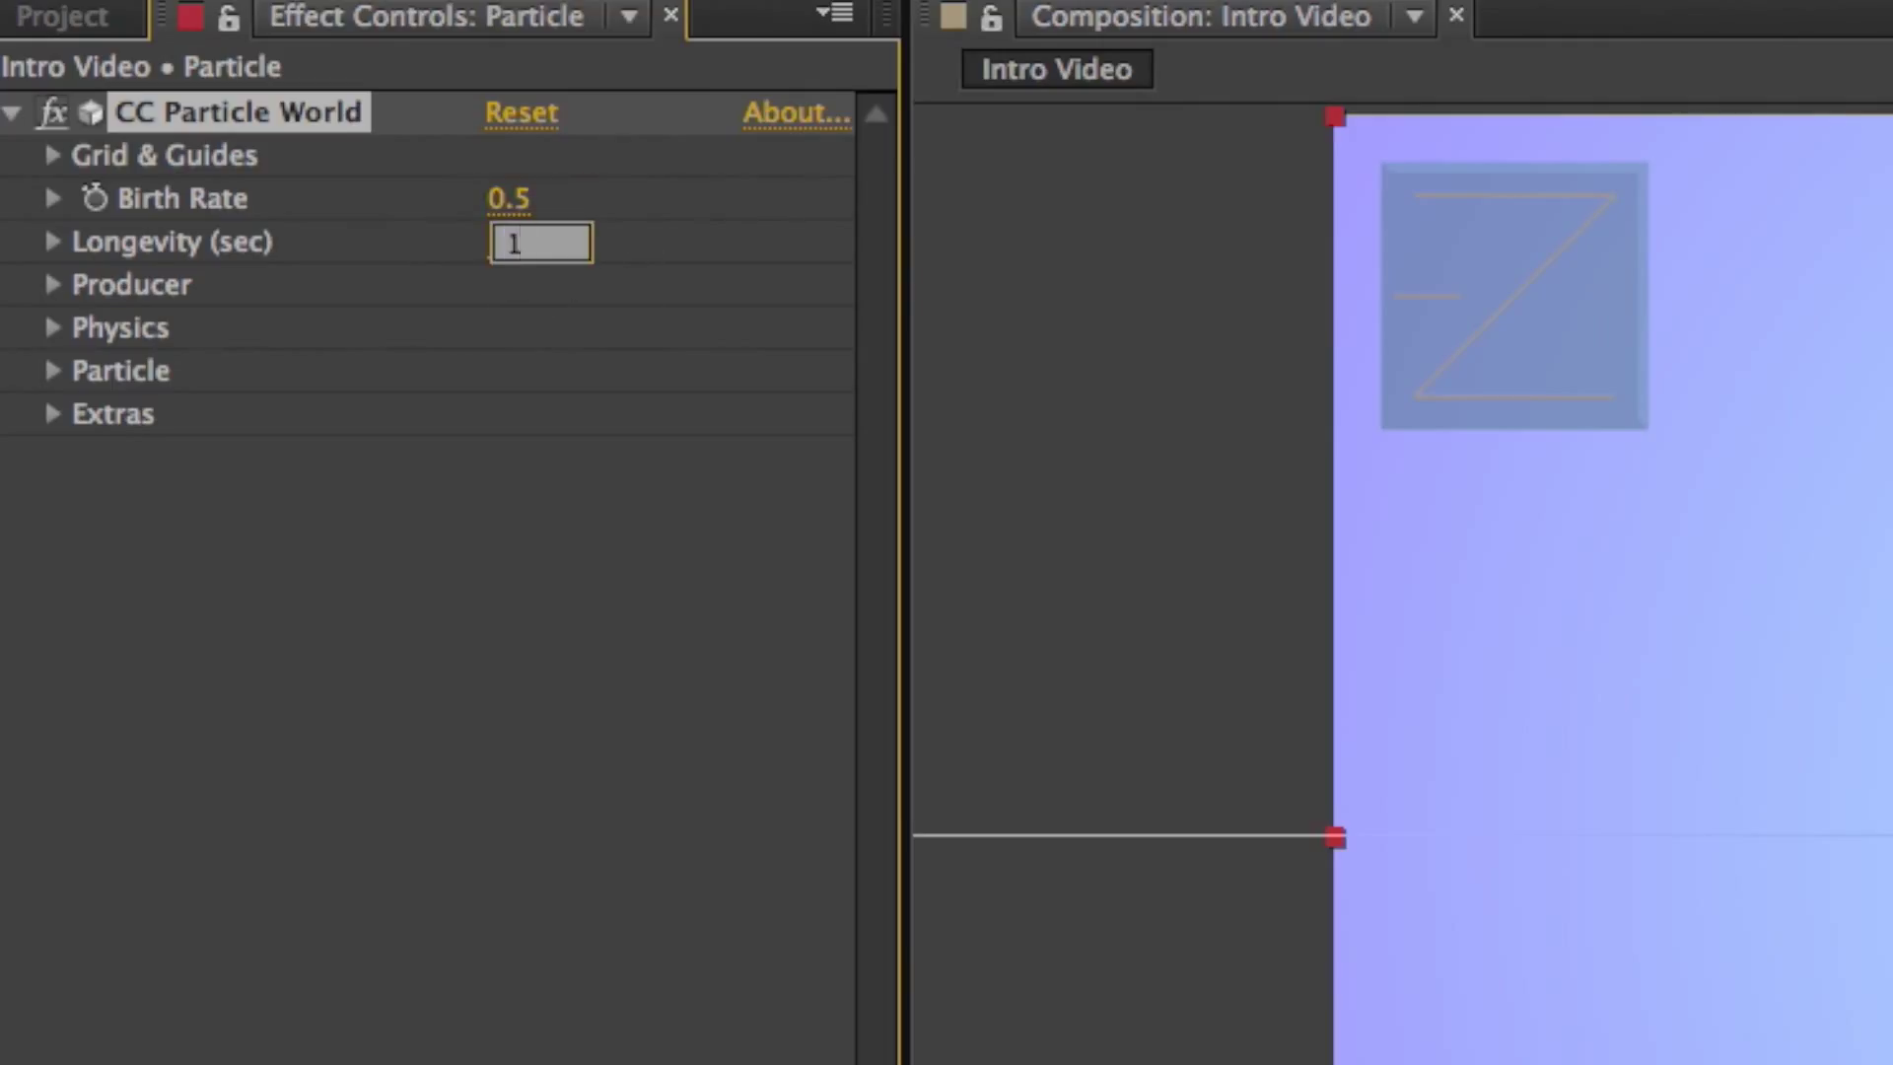
pyautogui.write('0')
pyautogui.press('Return')
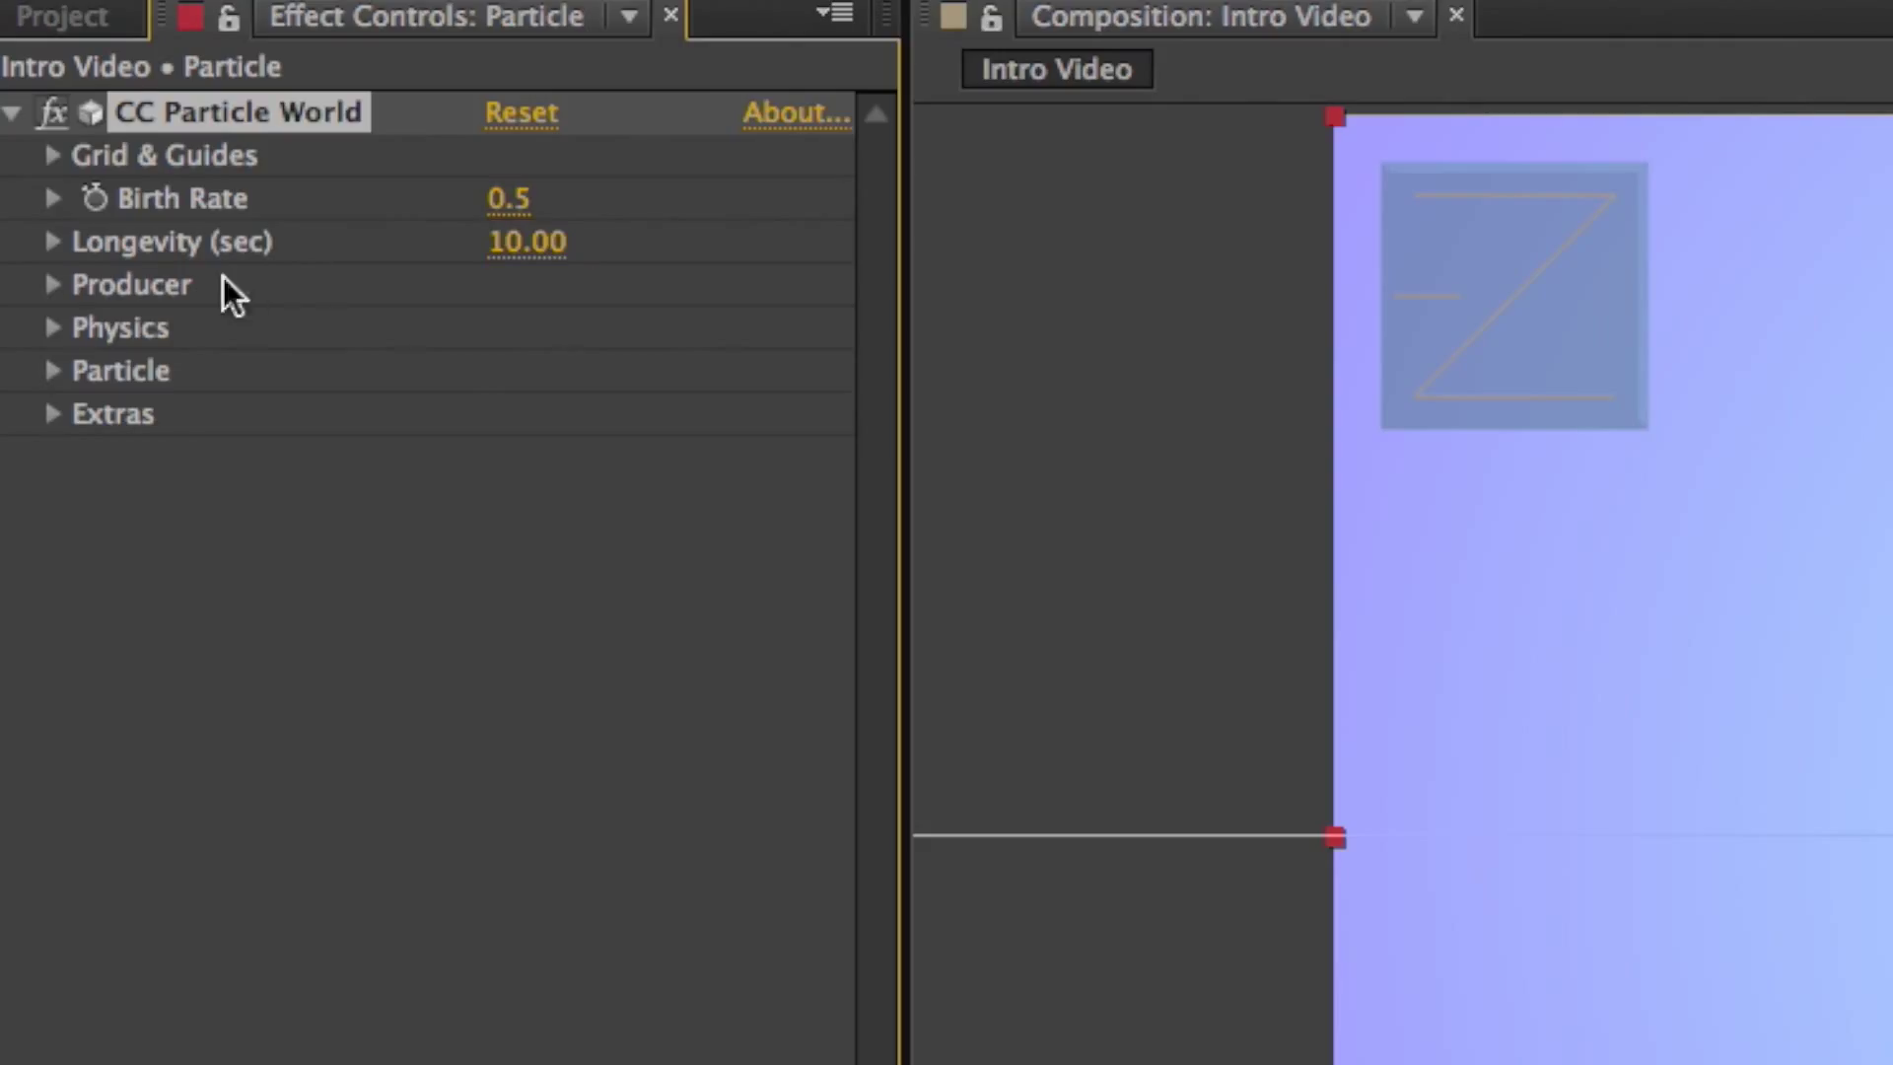
# Set the Physics Velocity to 0.20 and Gravity to 0
pyautogui.click(55, 328)
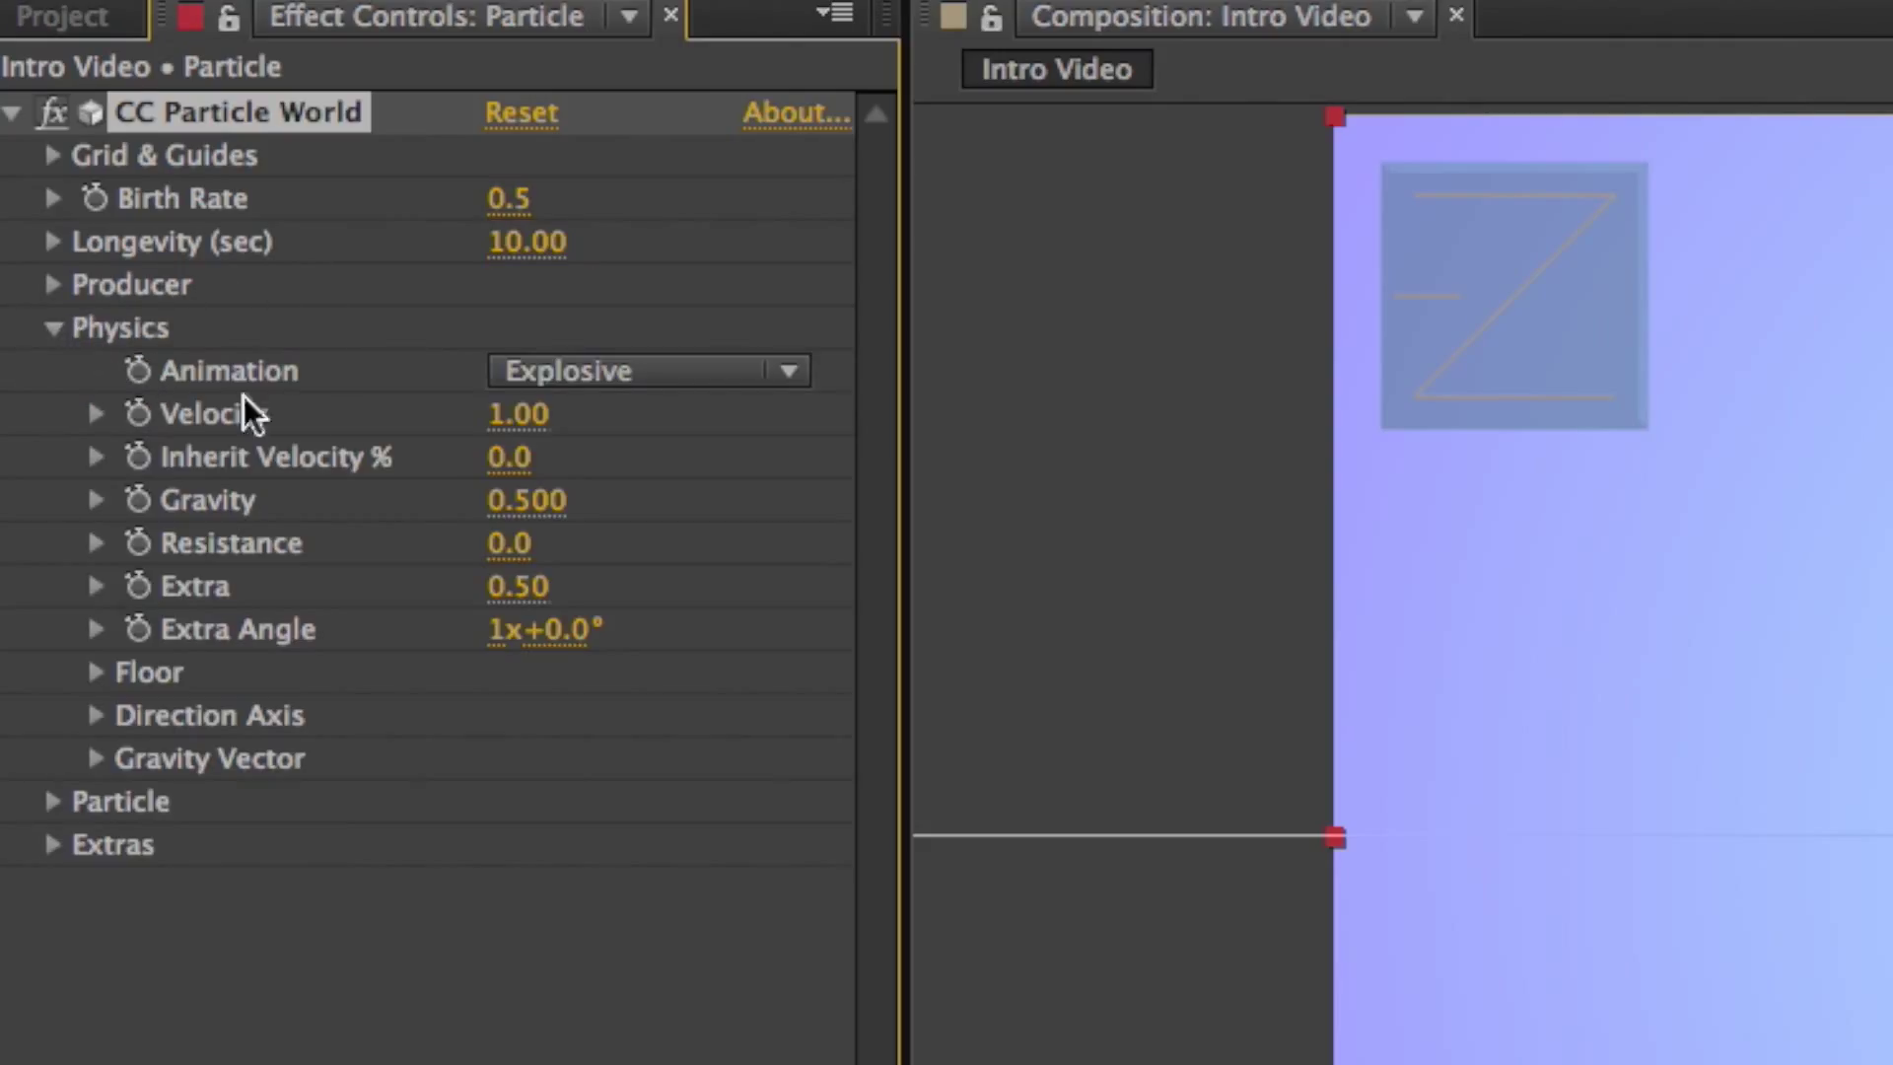
pyautogui.click(513, 415)
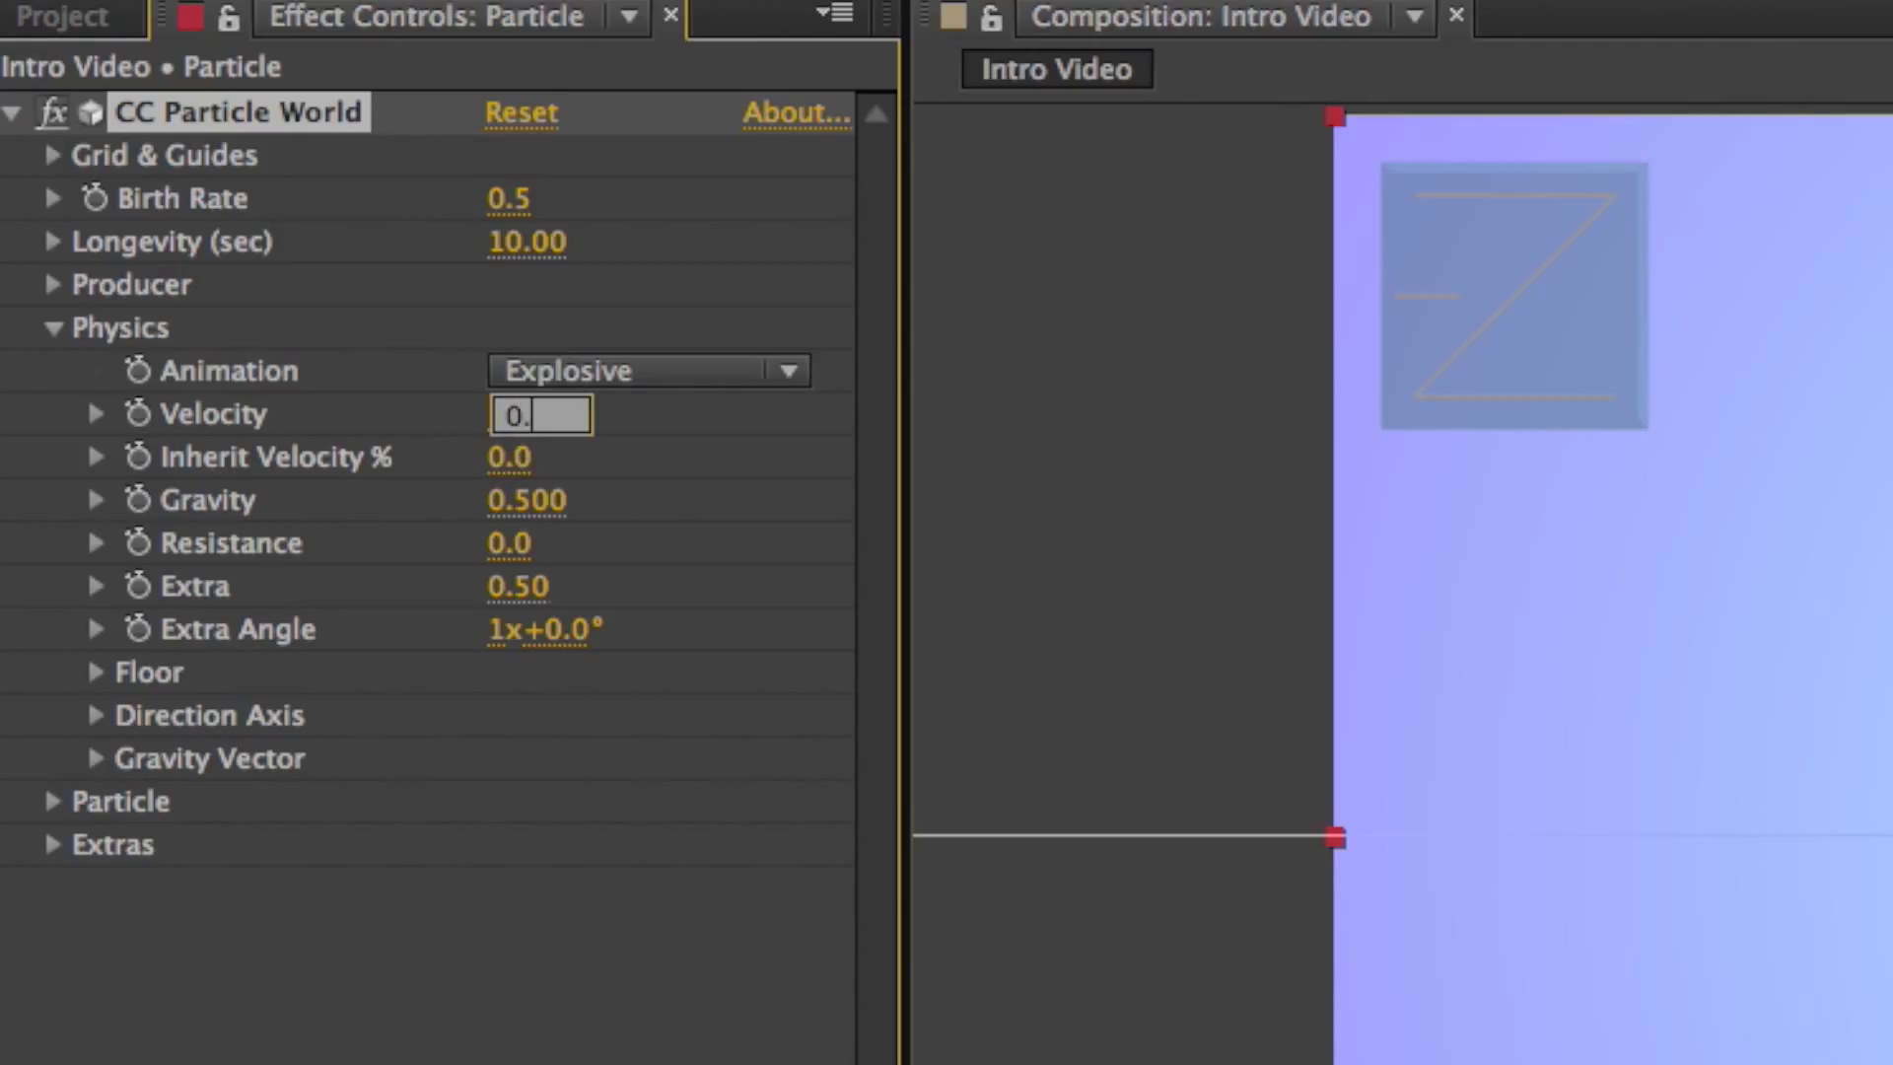
pyautogui.write('0.20')
pyautogui.press('Return')
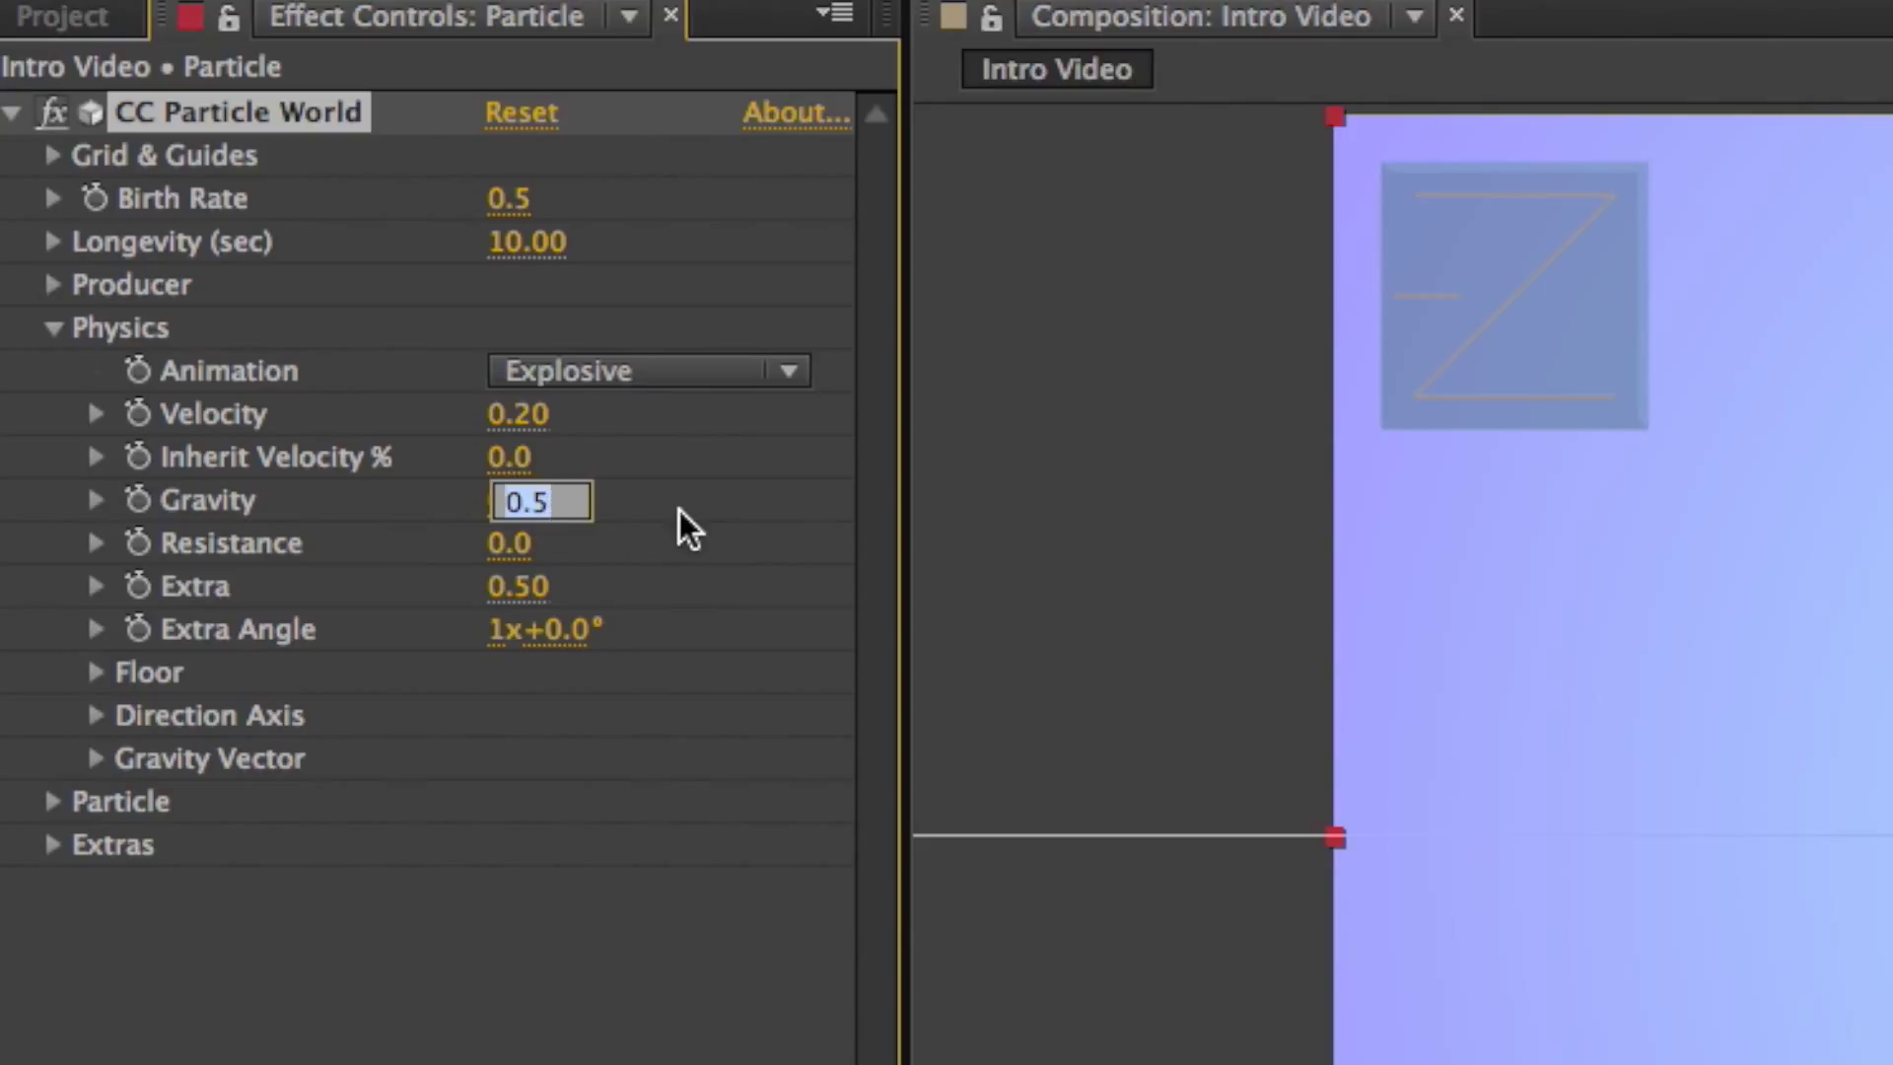
pyautogui.write('0')
pyautogui.press('Return')
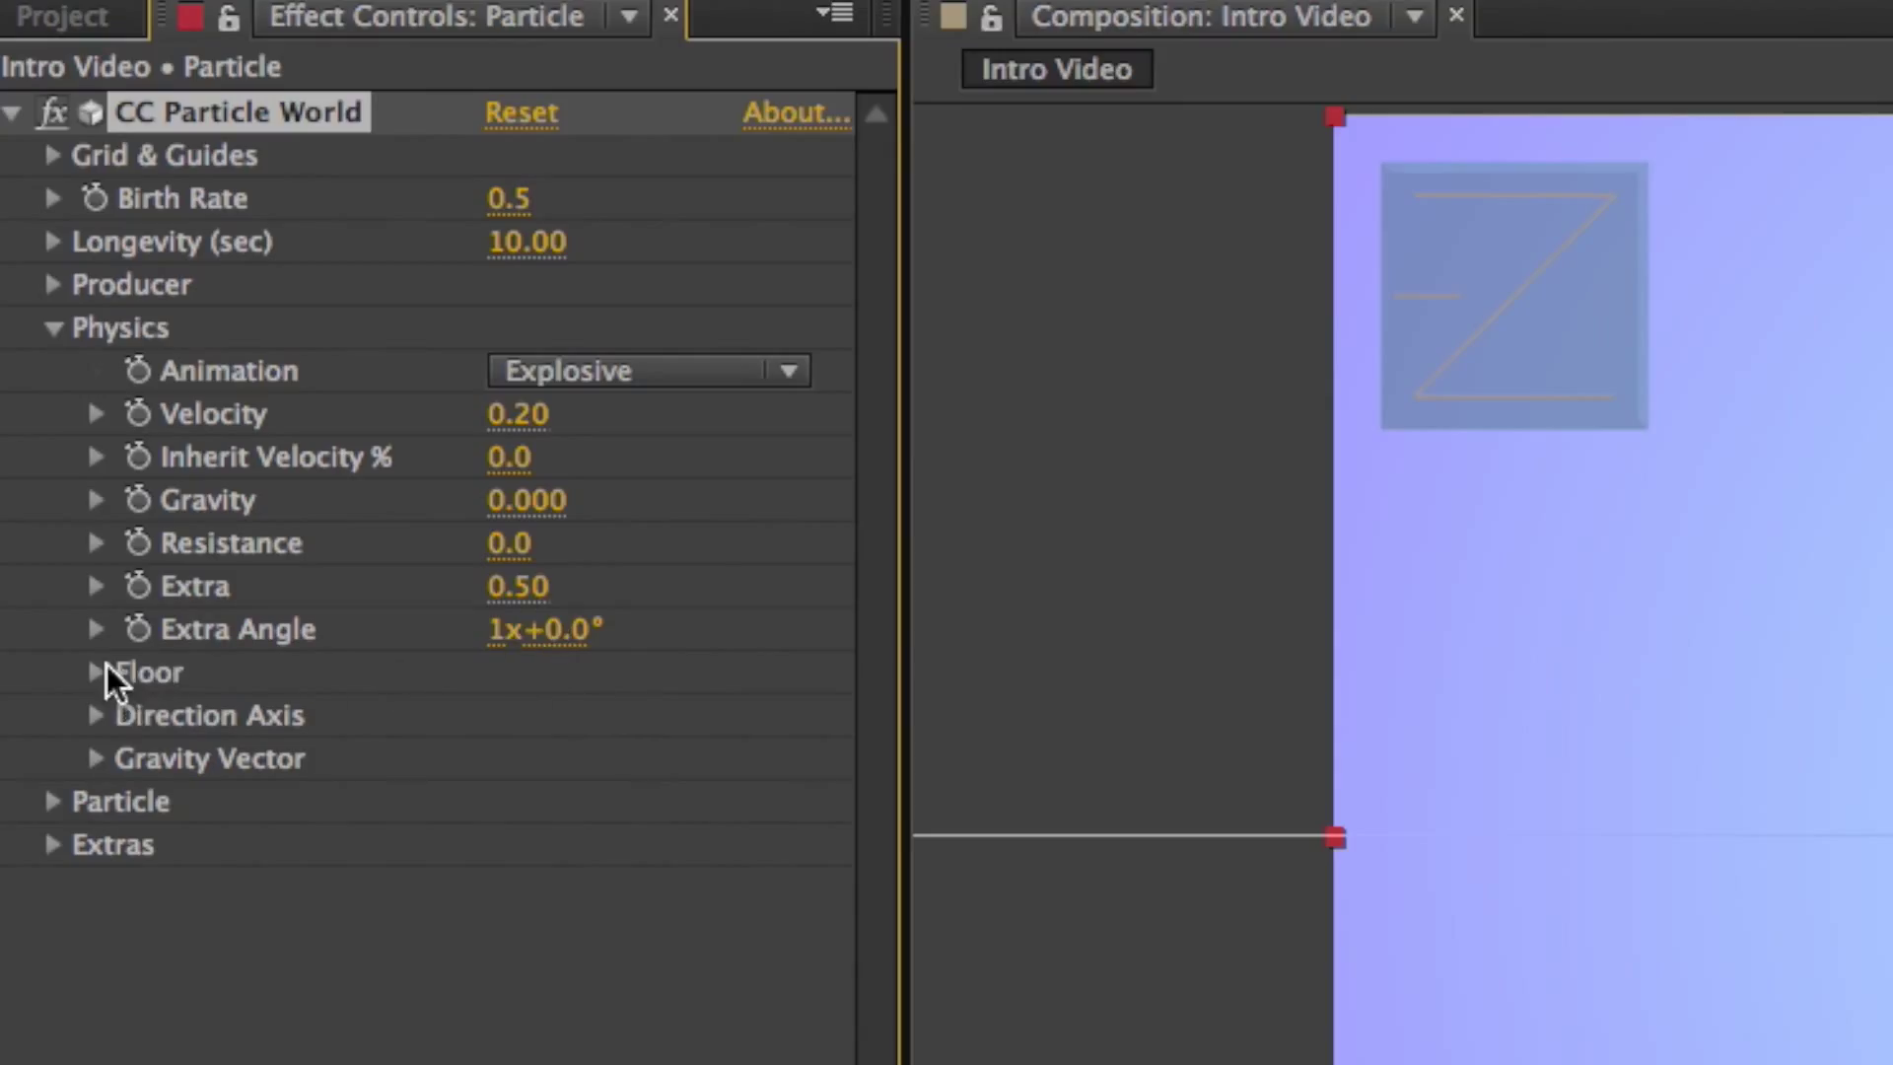
pyautogui.click(52, 801)
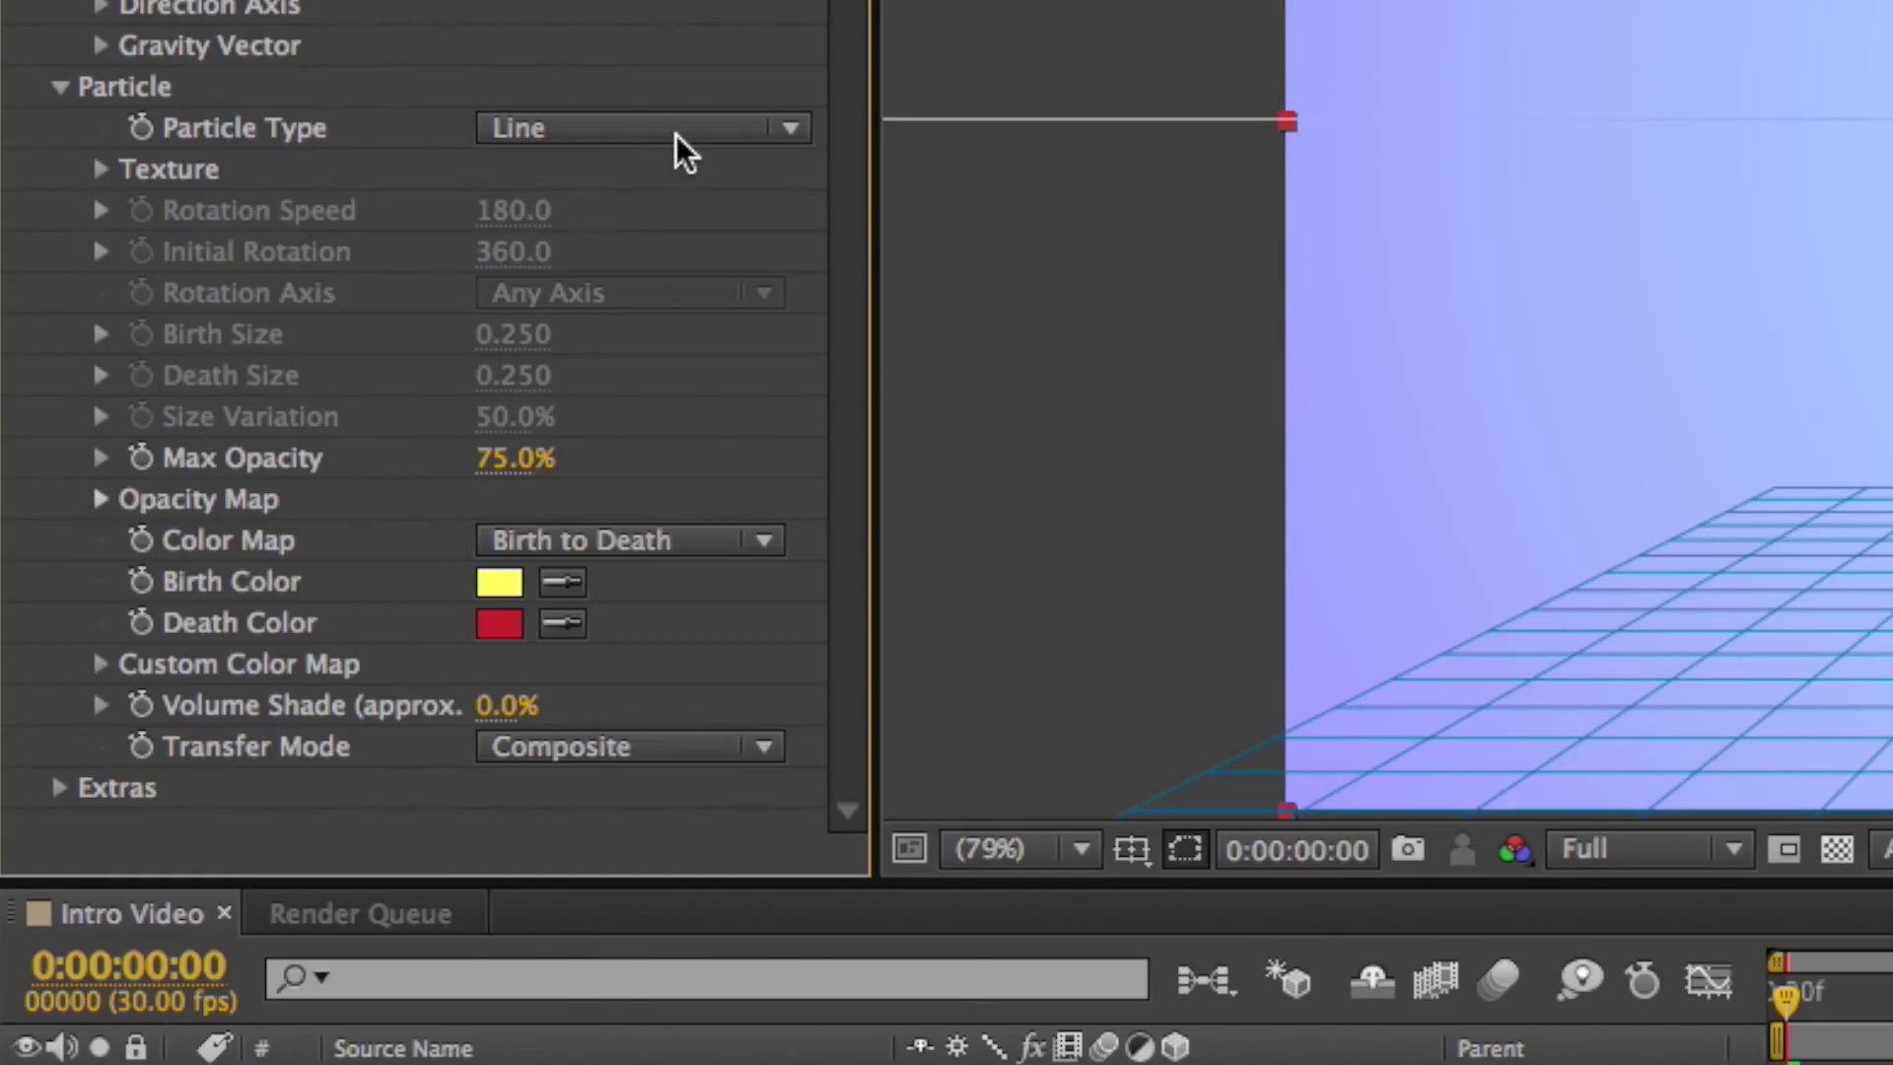
# Make particles Faded Spheres with Birth Size 0.05, Death Size 0.09 and Max Opacity 100%
pyautogui.click(676, 134)
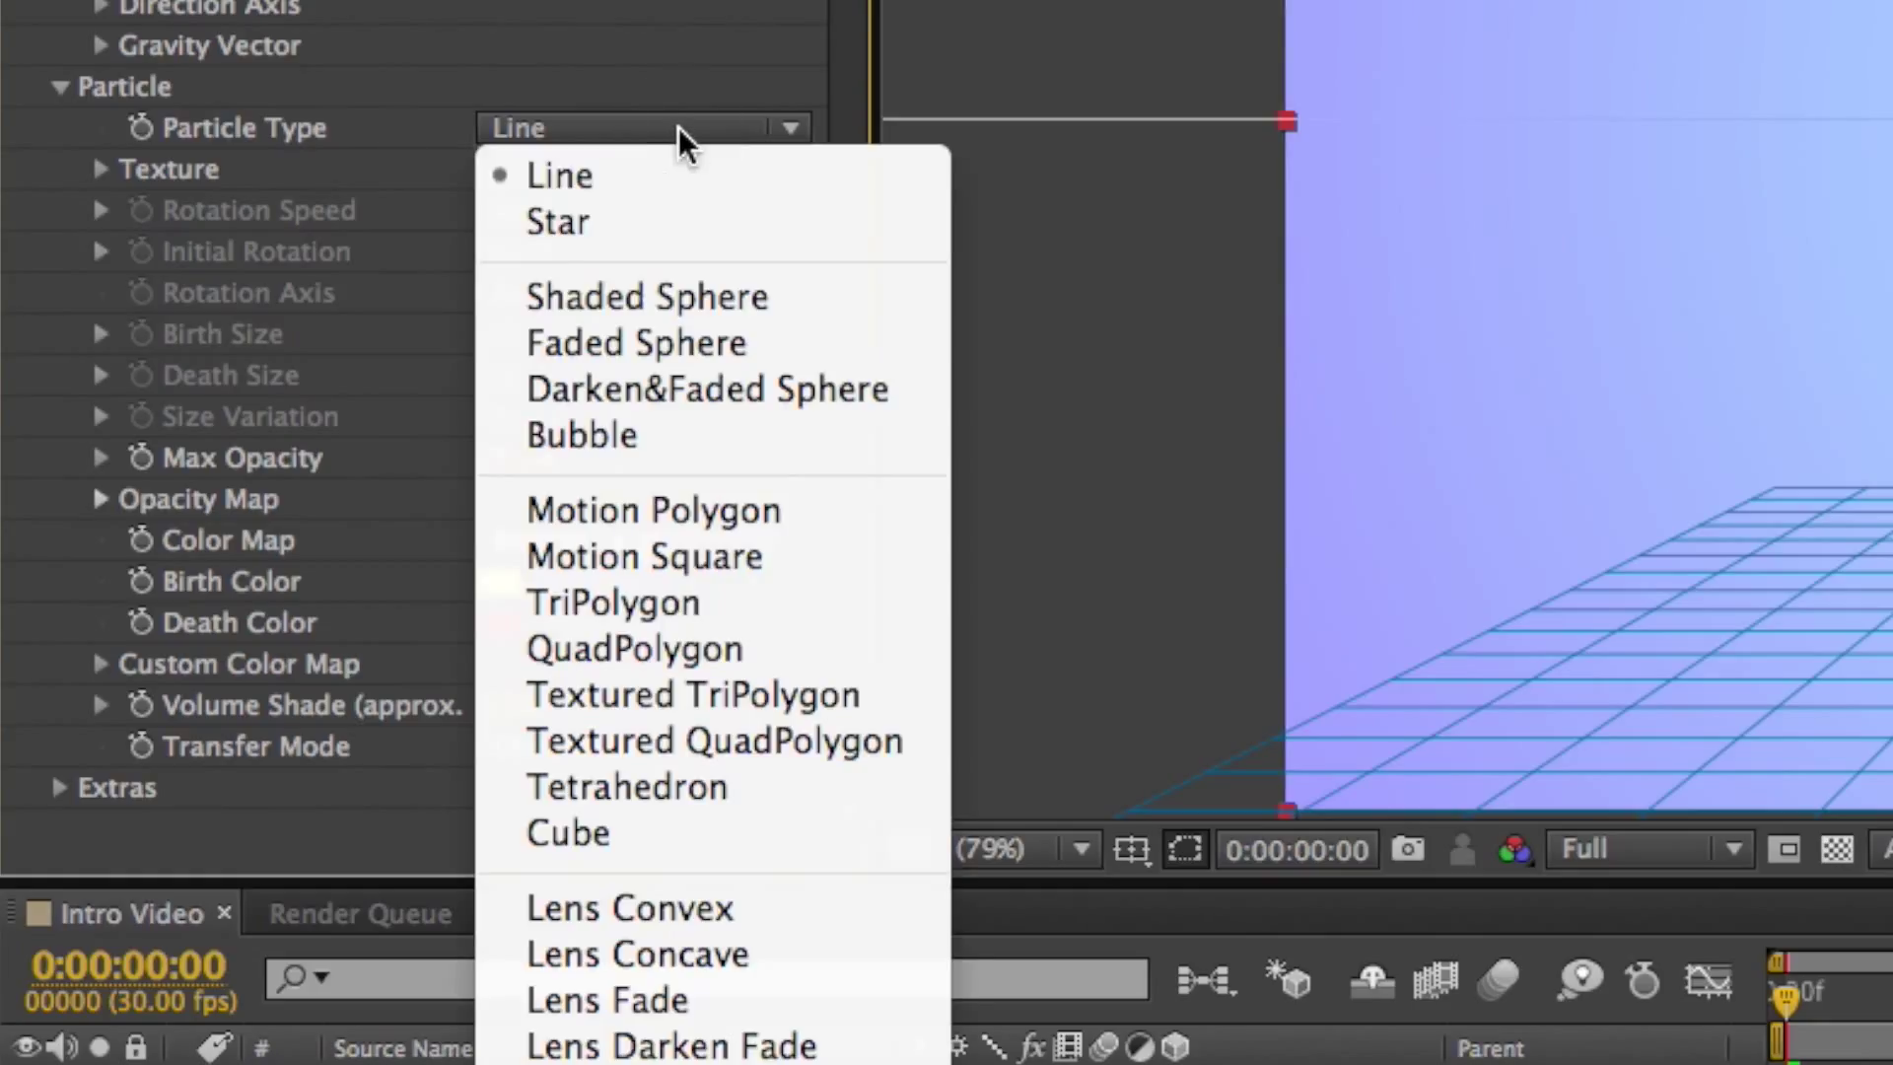
pyautogui.click(646, 347)
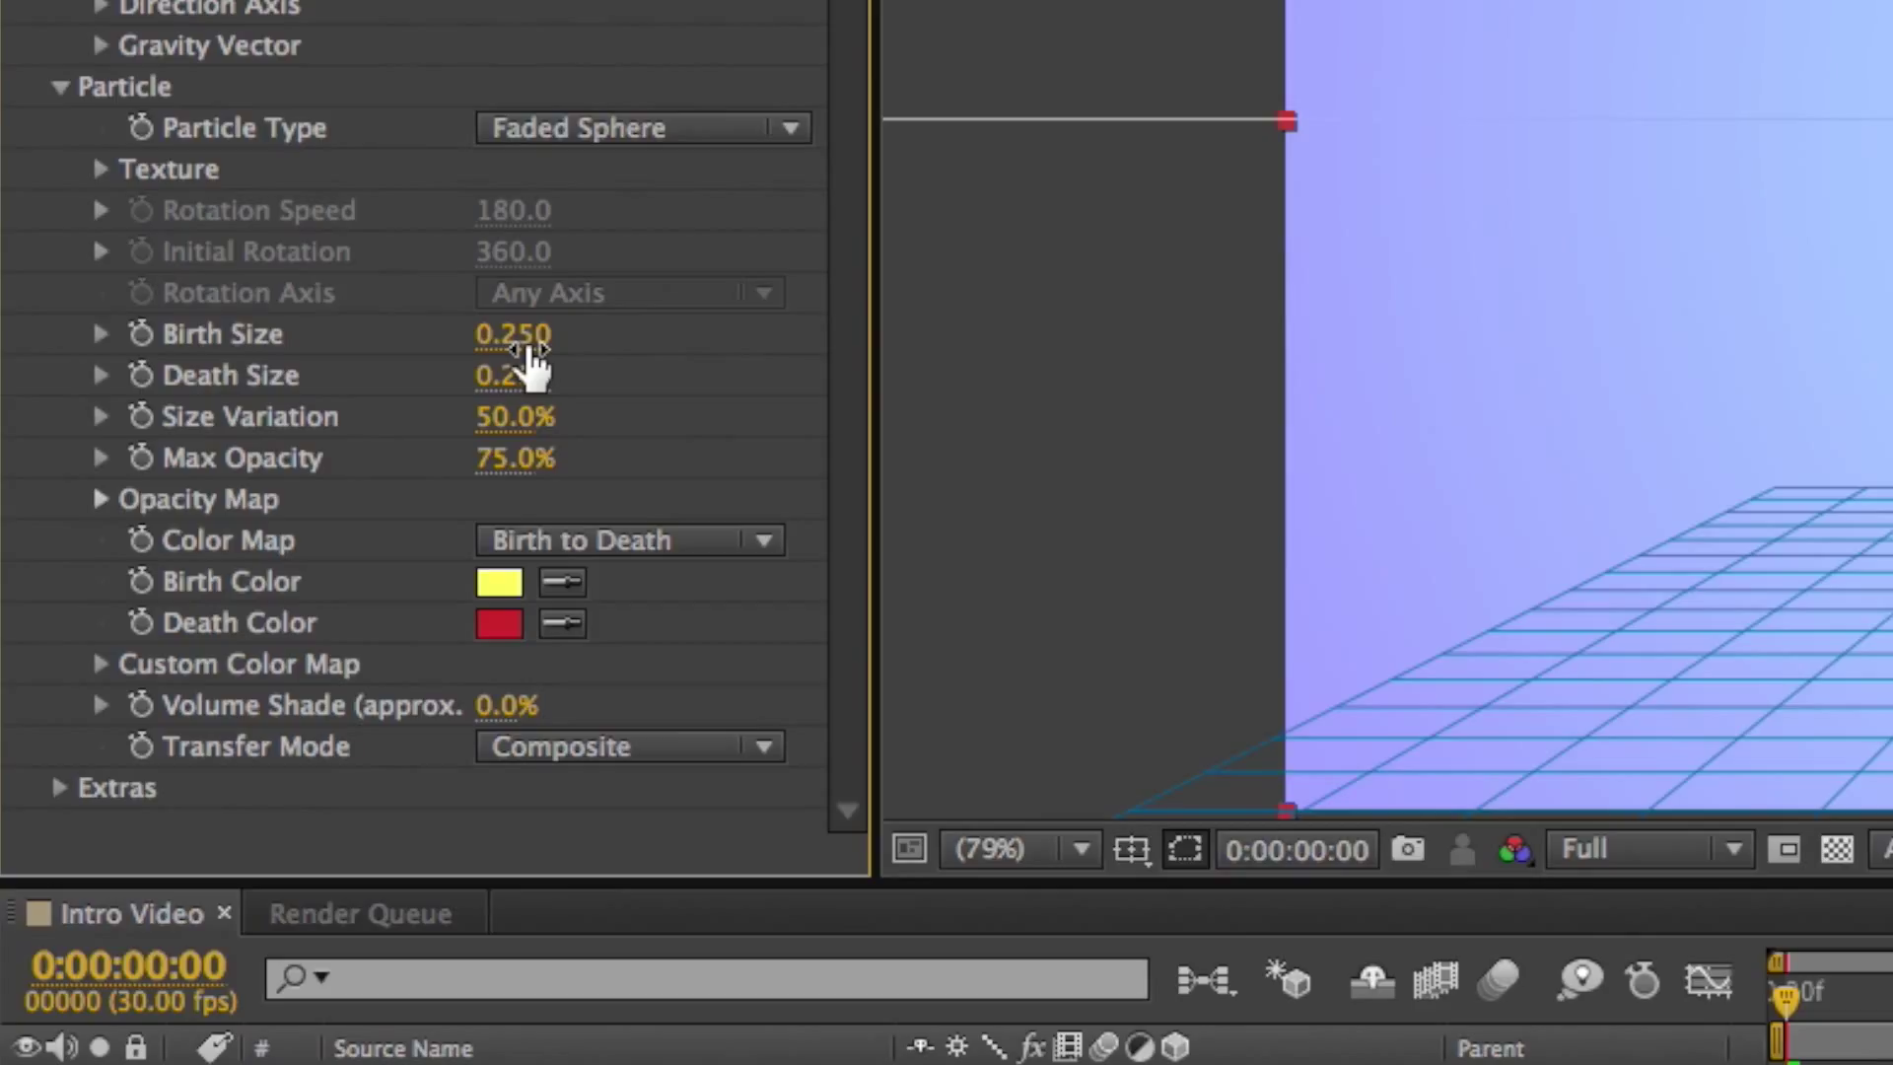
pyautogui.click(530, 350)
pyautogui.write('0.0')
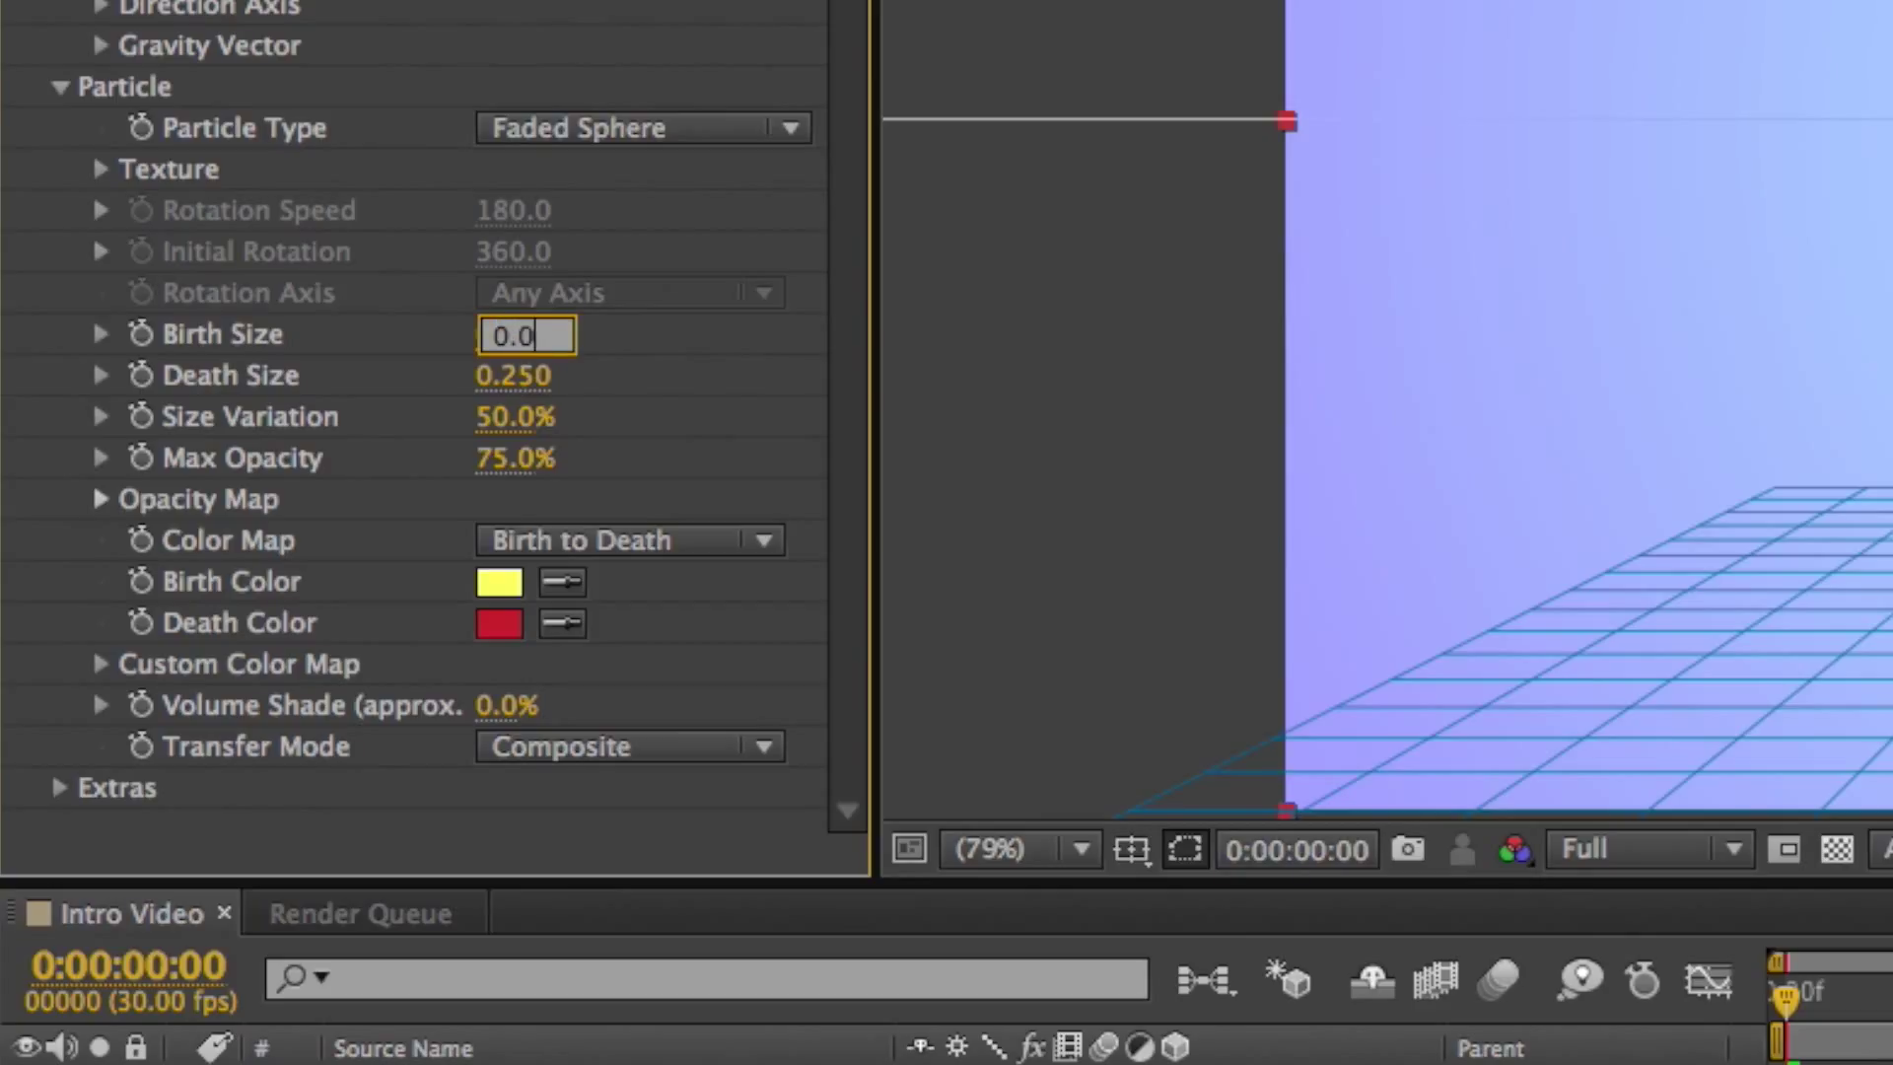
pyautogui.write('5')
pyautogui.press('Return')
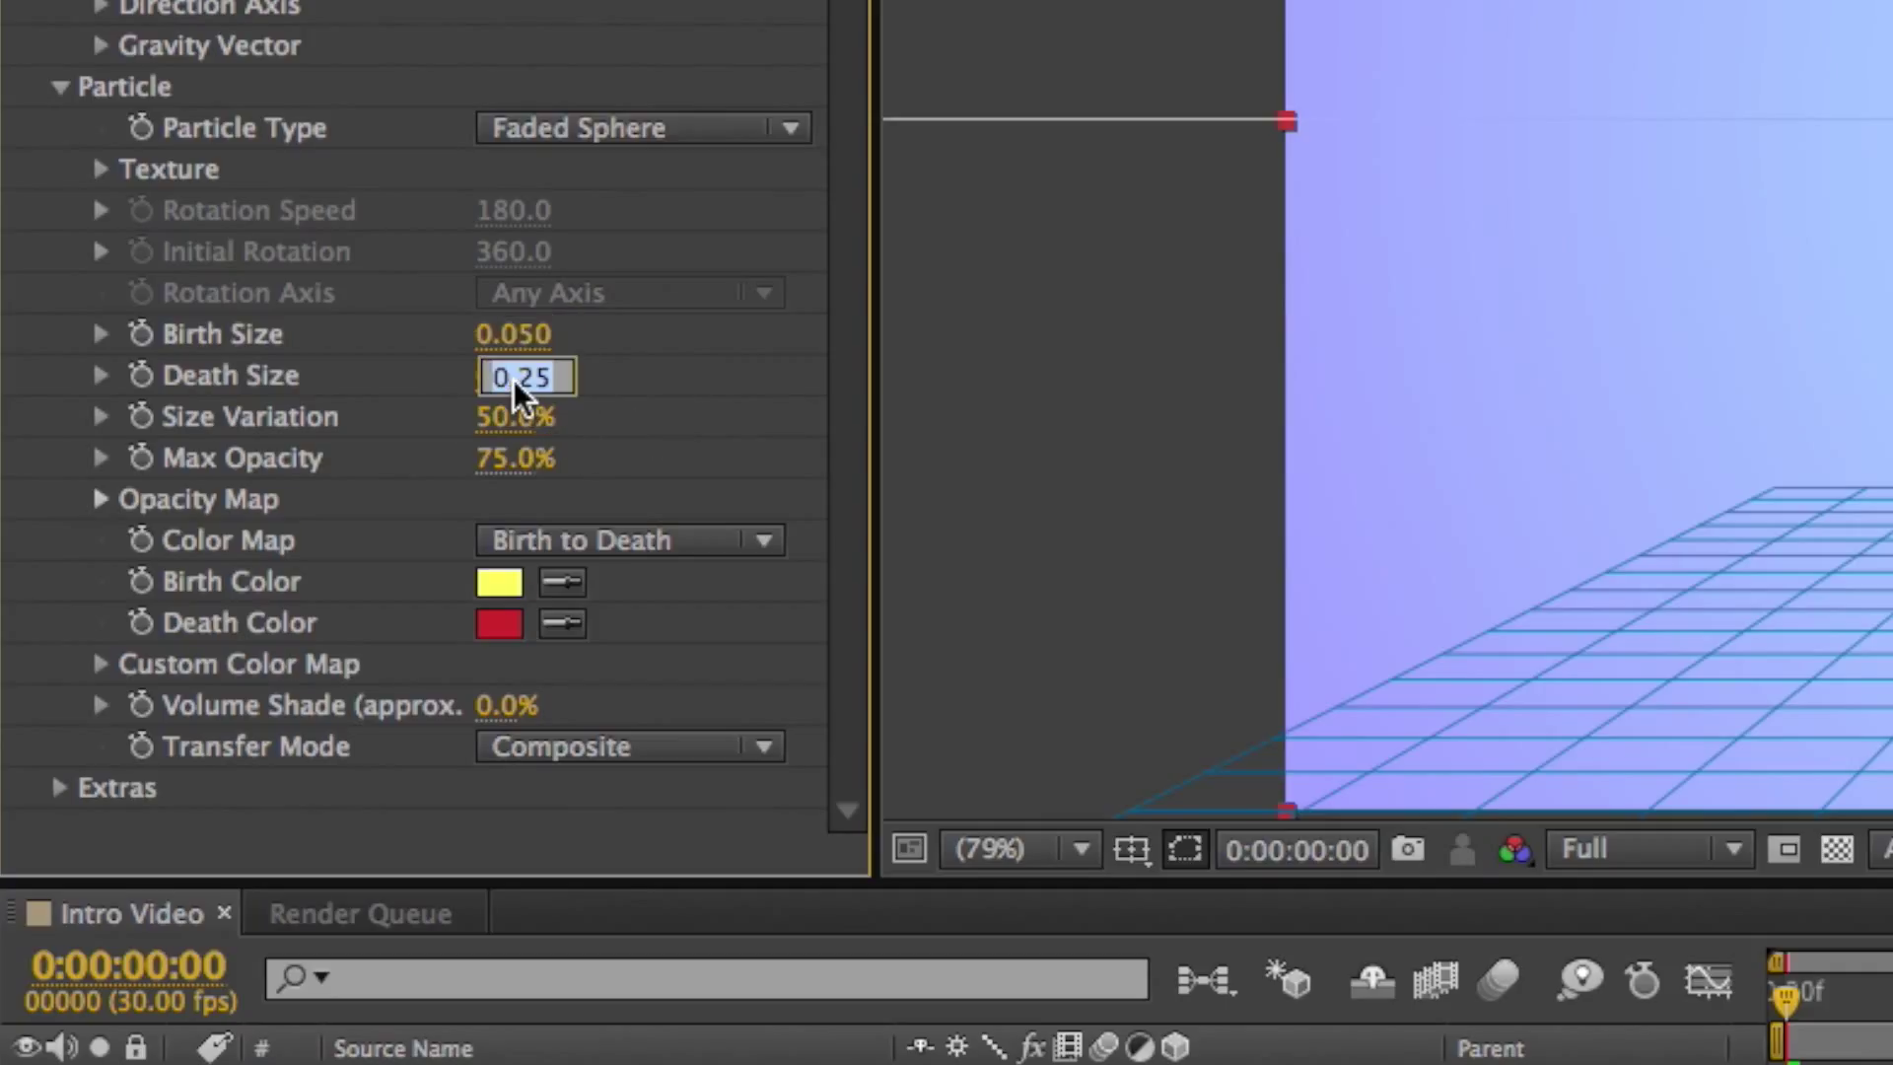
pyautogui.write('0.09')
pyautogui.press('Return')
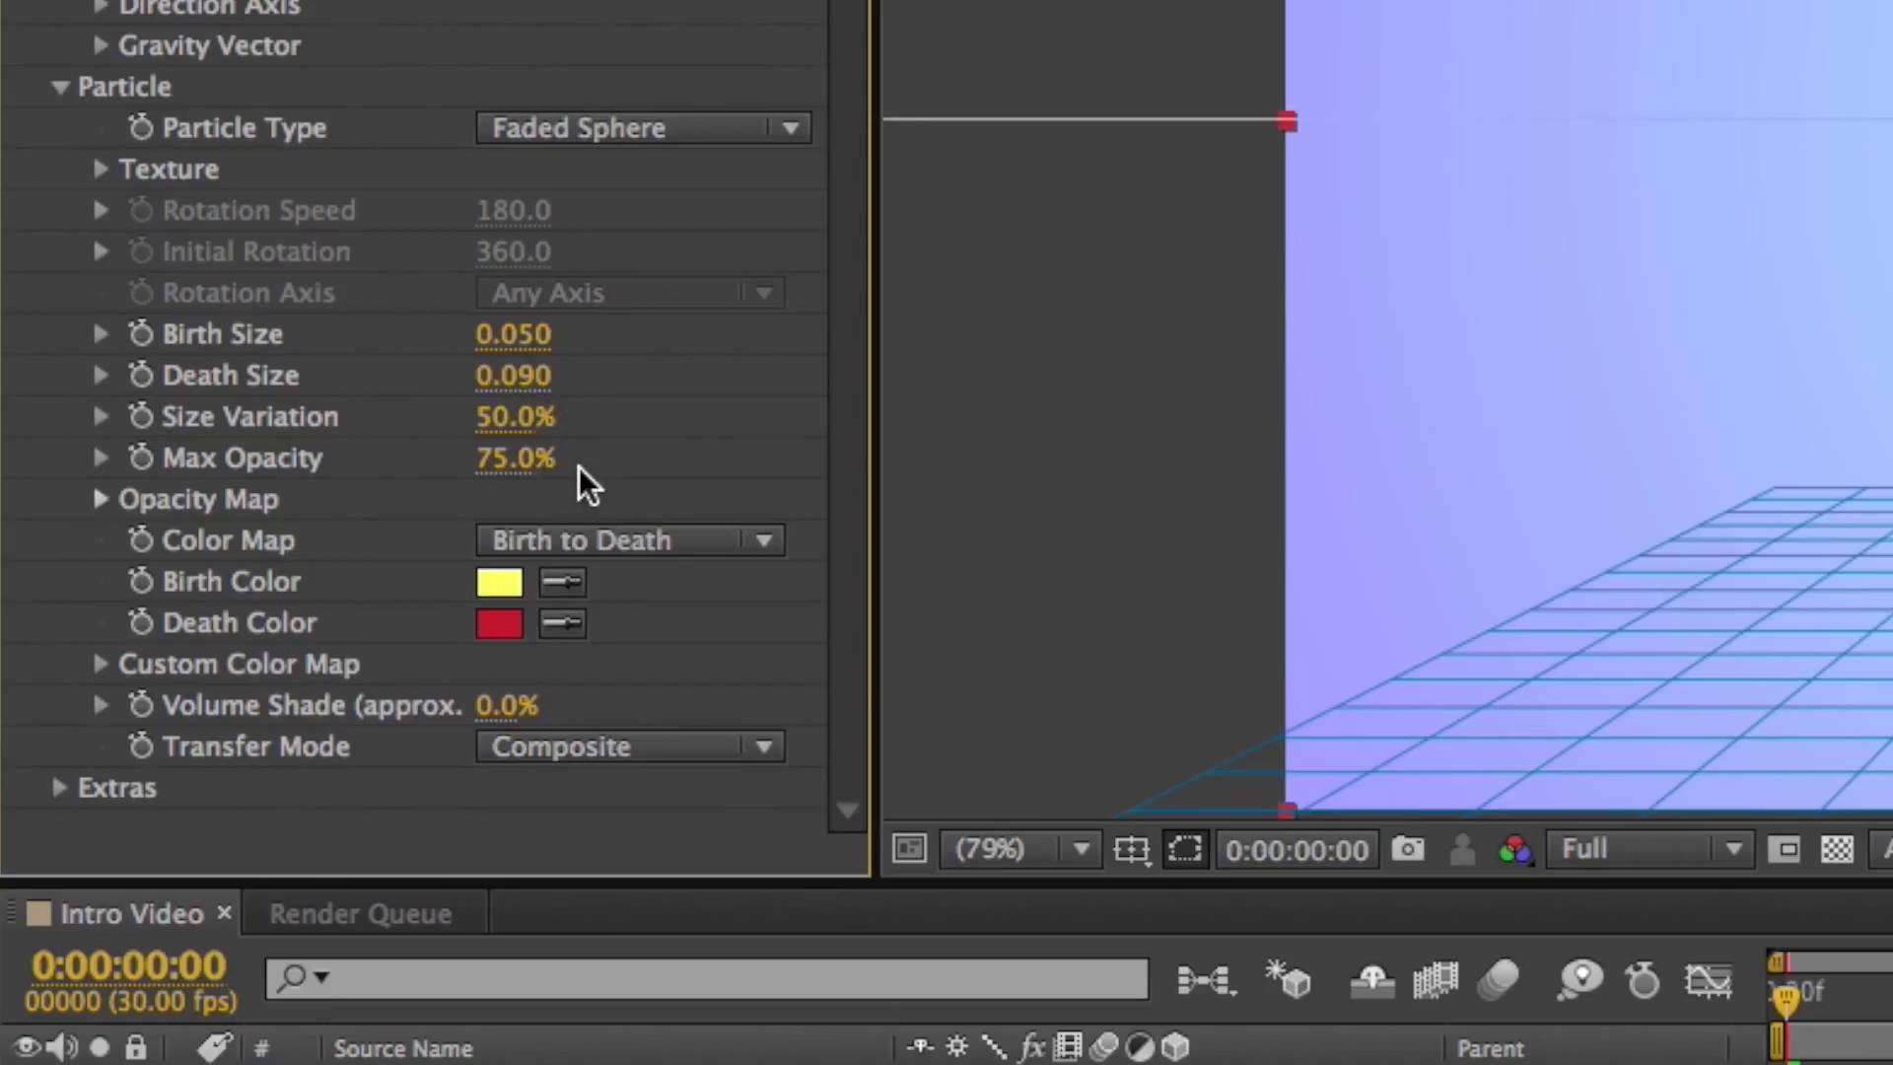
pyautogui.click(527, 462)
pyautogui.write('1')
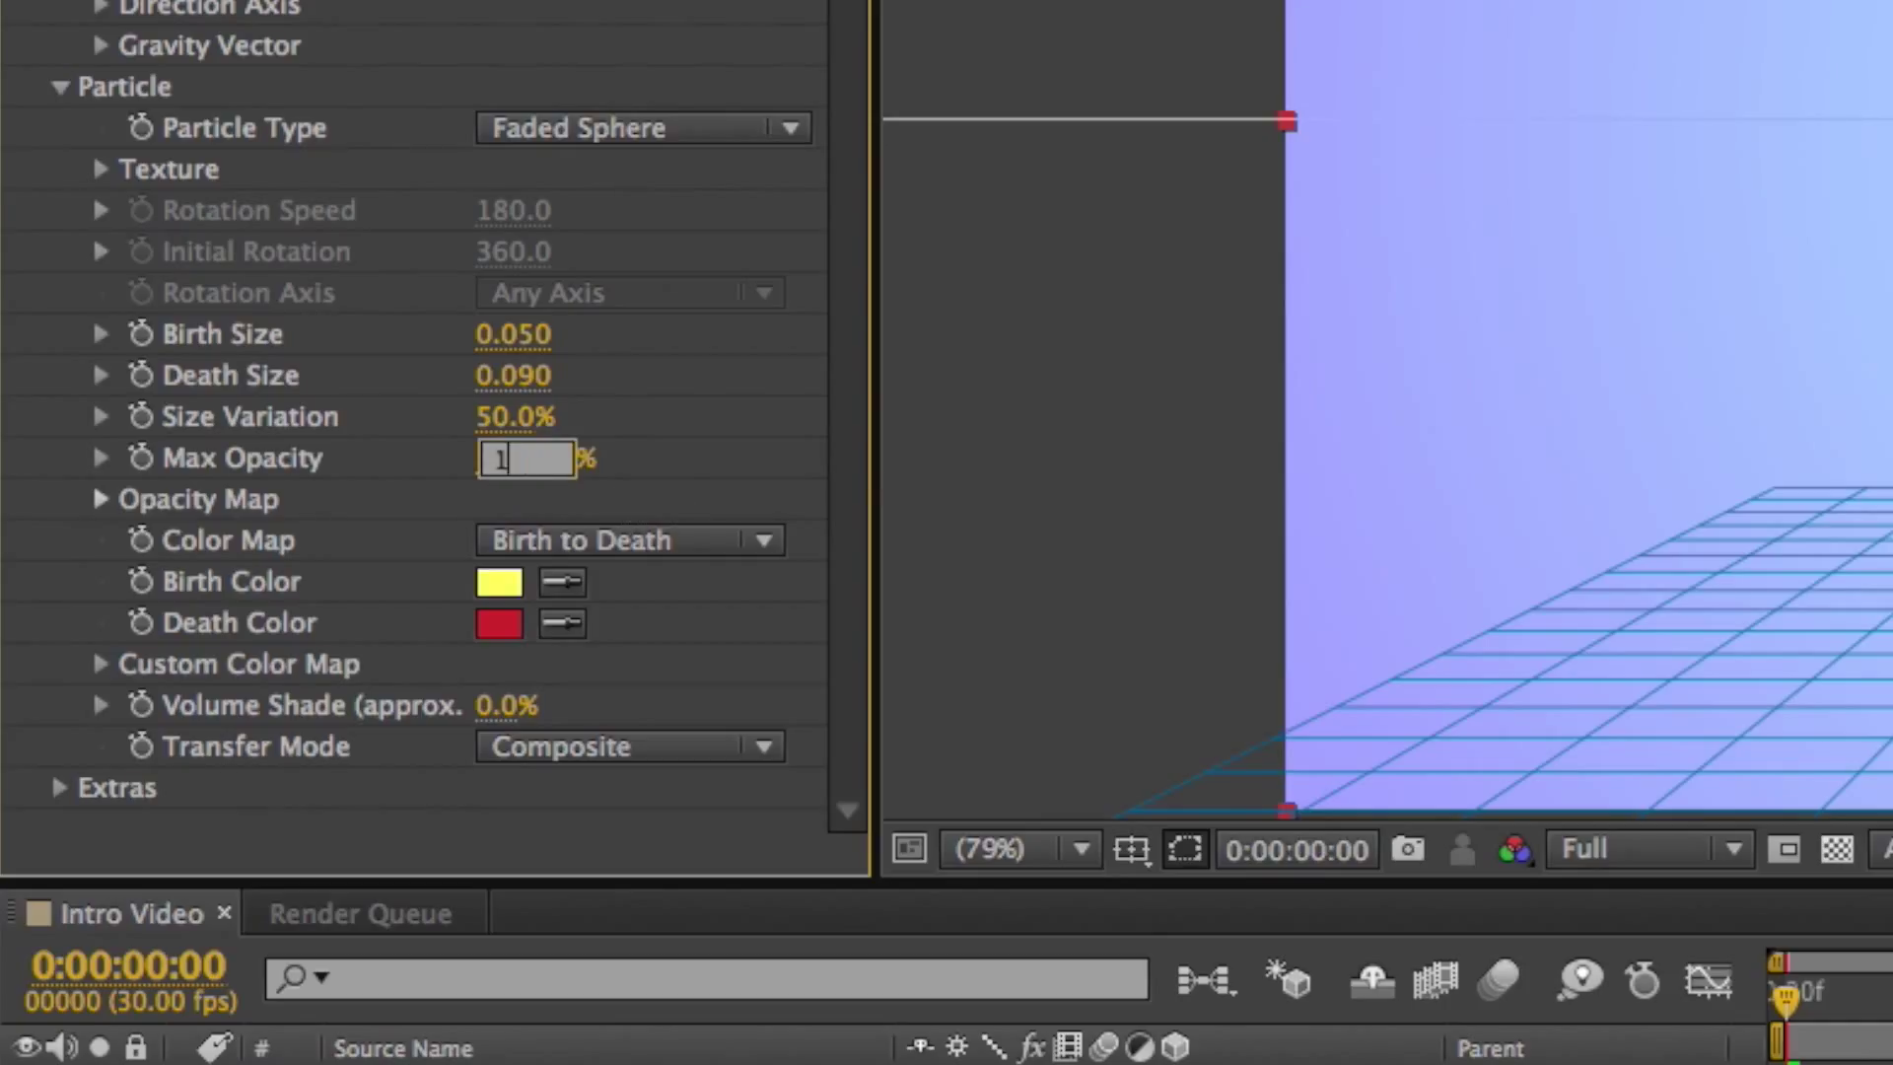
pyautogui.write('00')
pyautogui.press('Return')
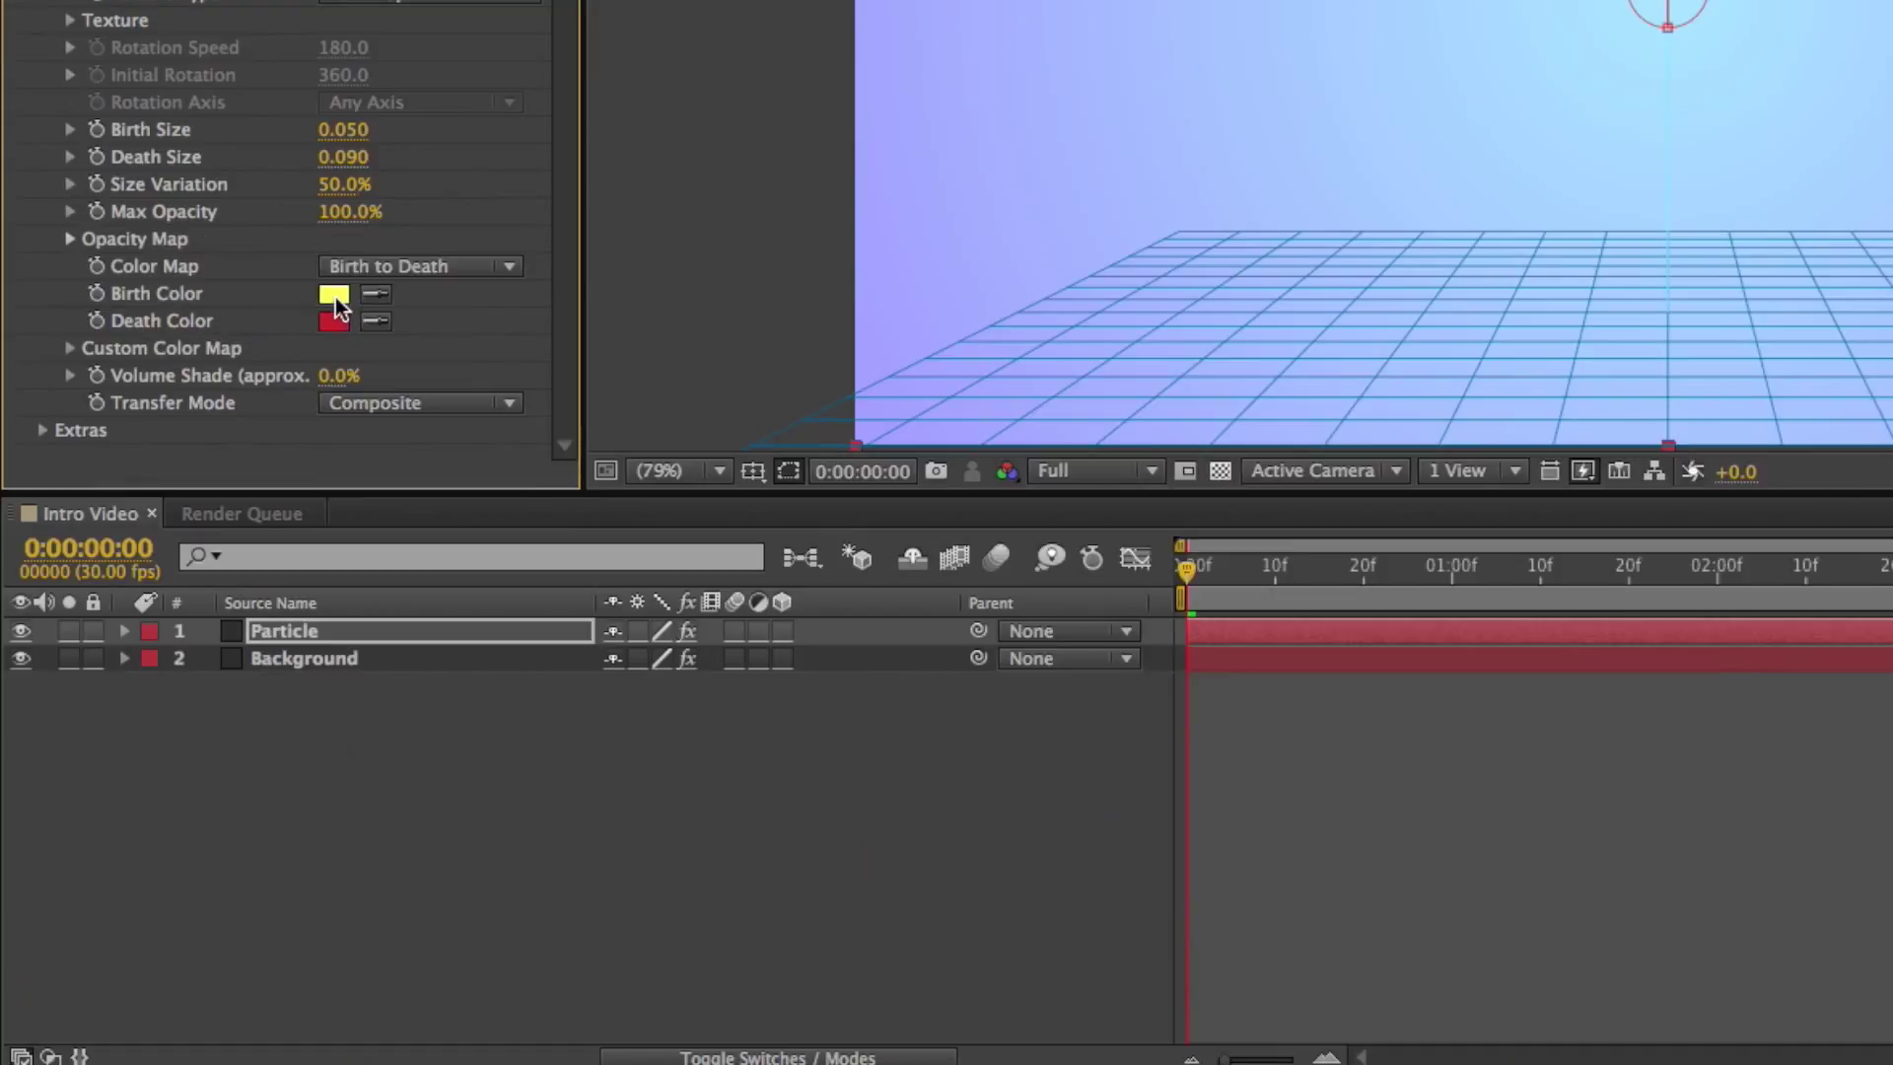
# Set both the particle Birth Color and Death Color to white
pyautogui.click(500, 583)
pyautogui.click(1528, 541)
pyautogui.moveTo(1349, 471)
pyautogui.mouseDown()
pyautogui.moveTo(1281, 440)
pyautogui.moveTo(1270, 493)
pyautogui.mouseUp()
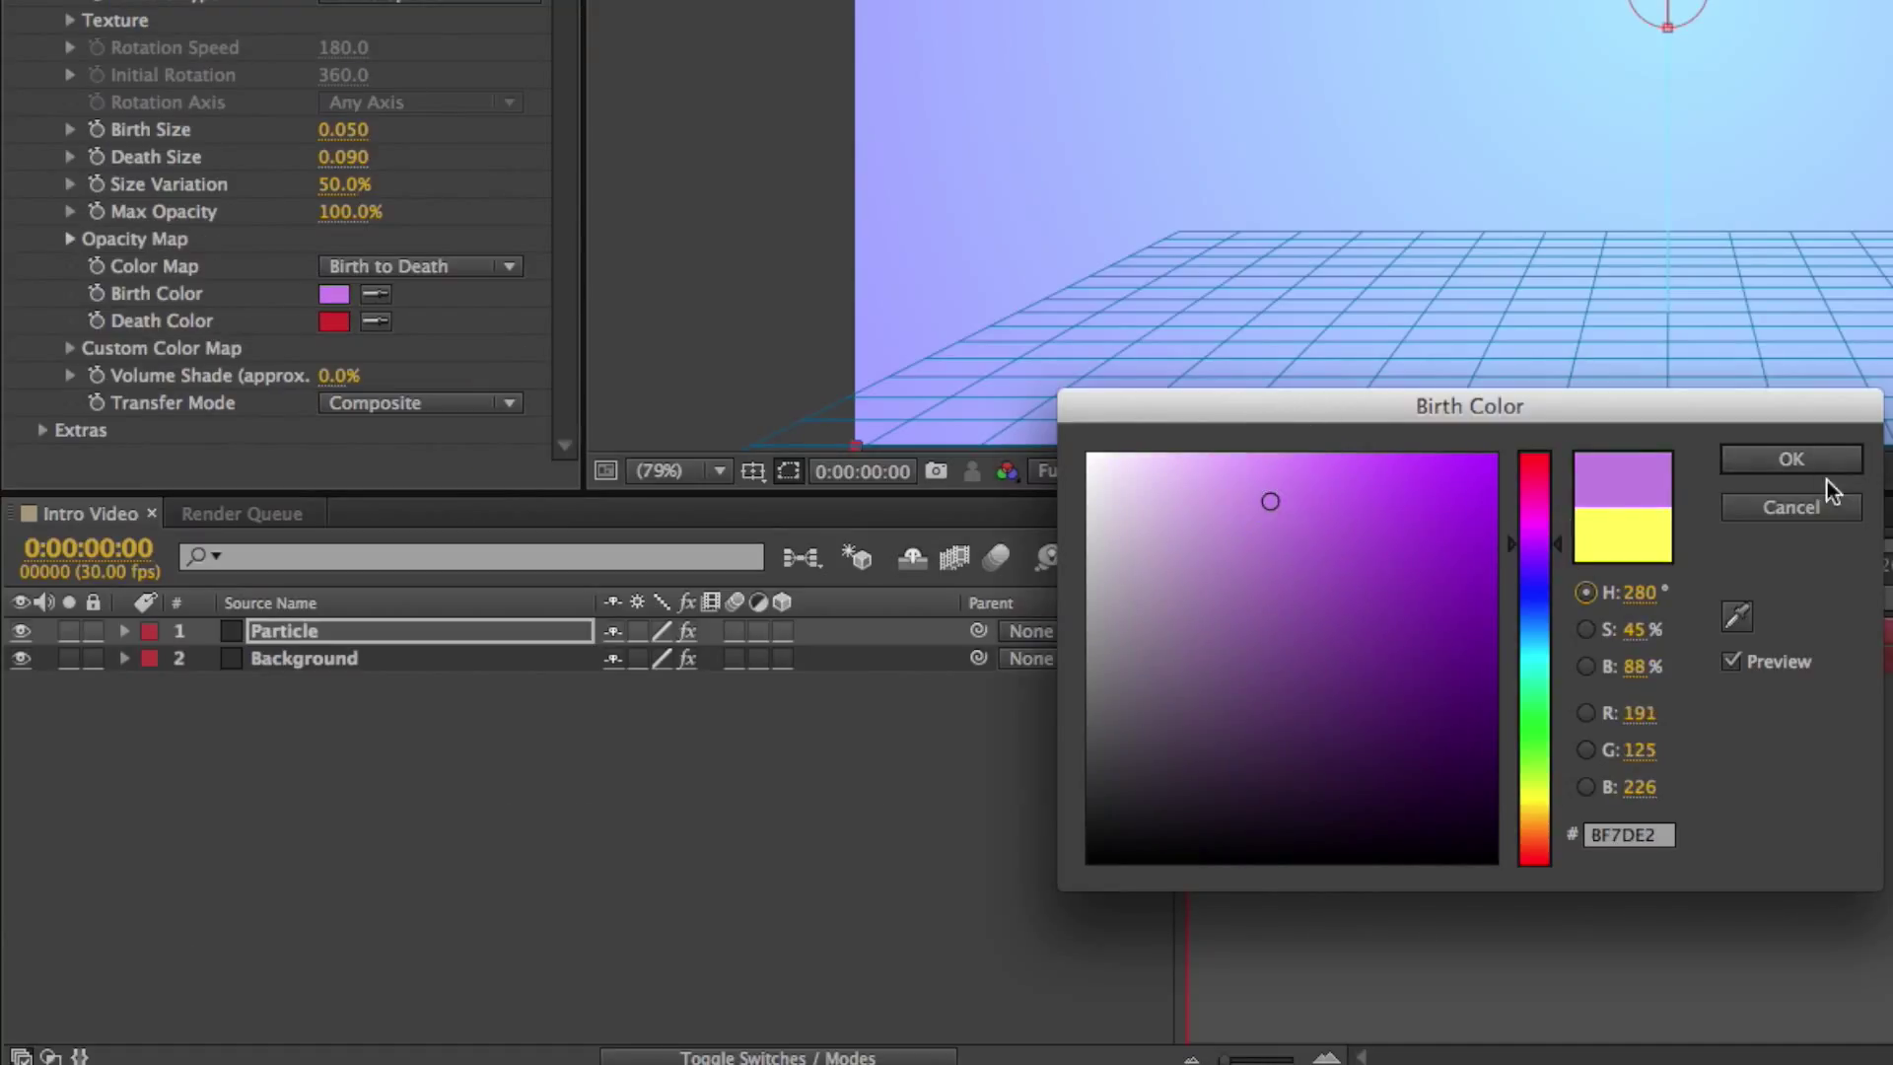
pyautogui.click(1814, 461)
pyautogui.click(332, 323)
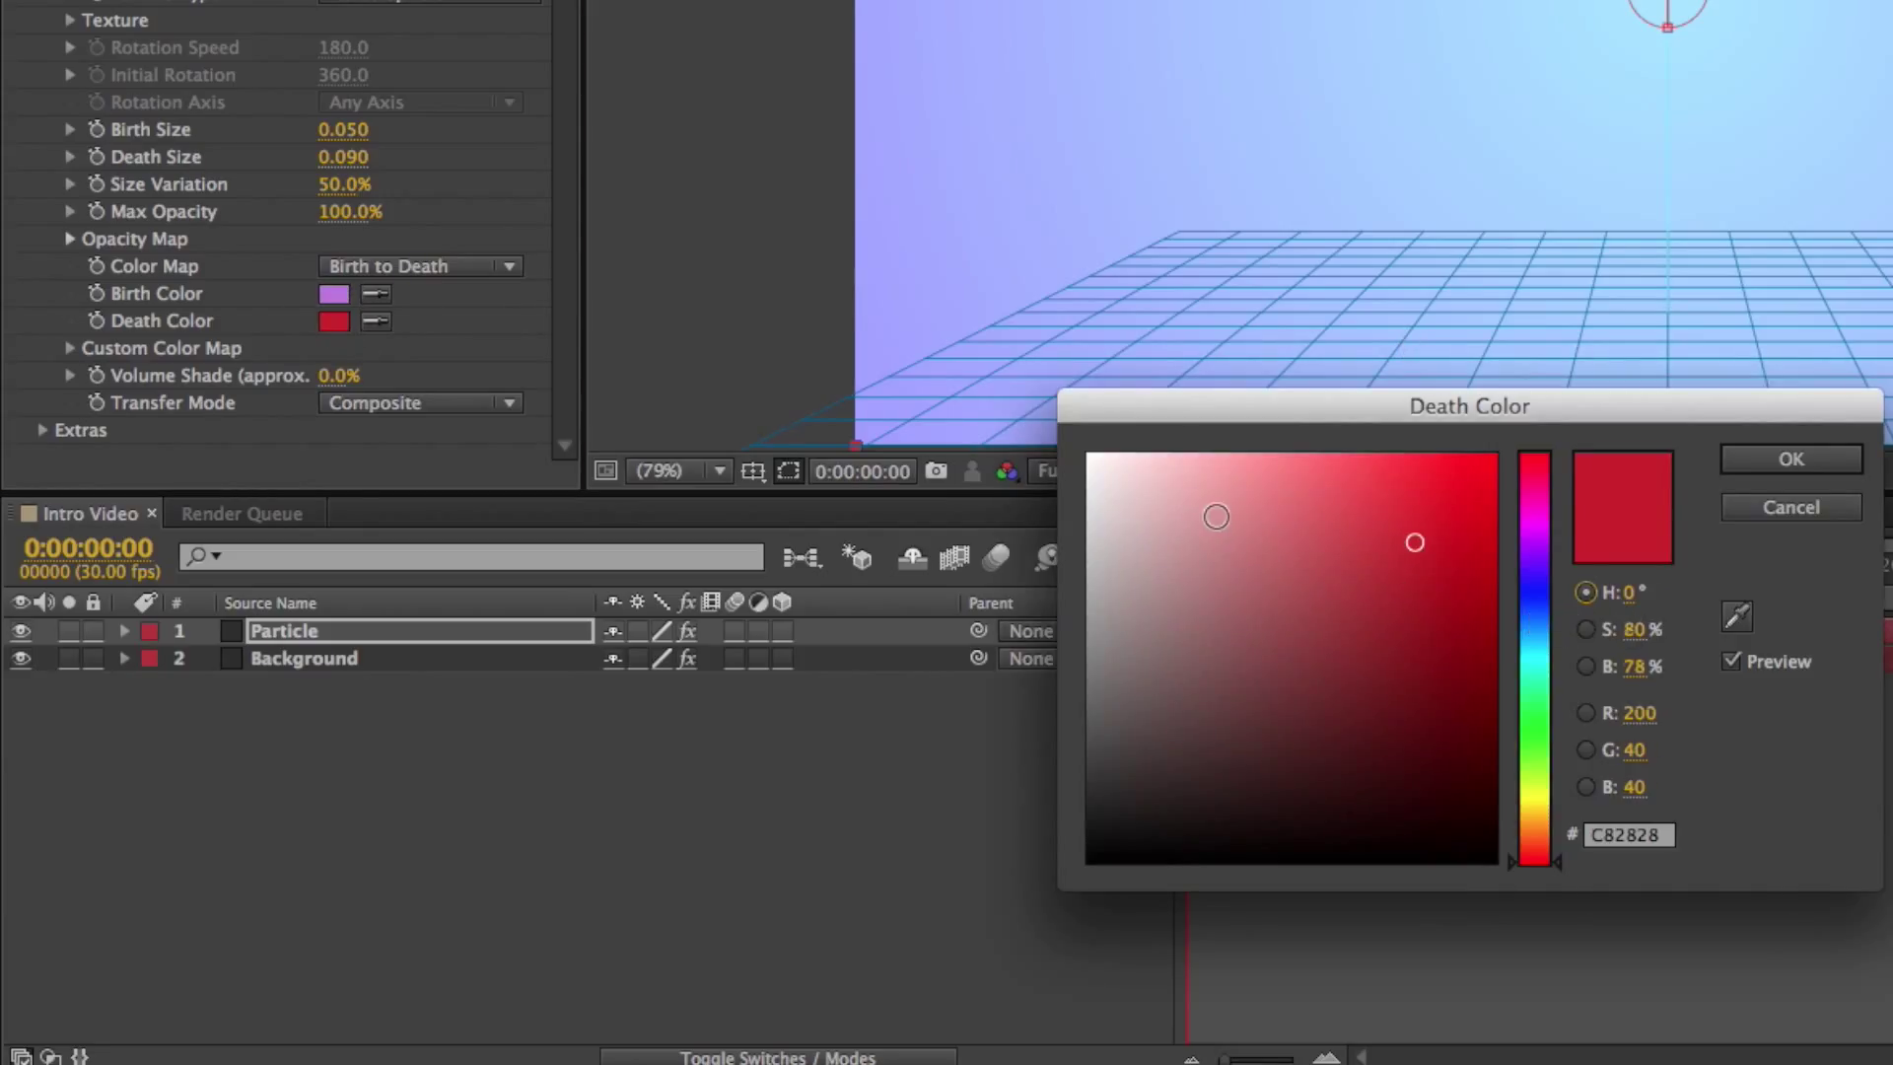
pyautogui.moveTo(1215, 516); pyautogui.dragTo(1085, 452)
pyautogui.click(1829, 458)
pyautogui.click(329, 296)
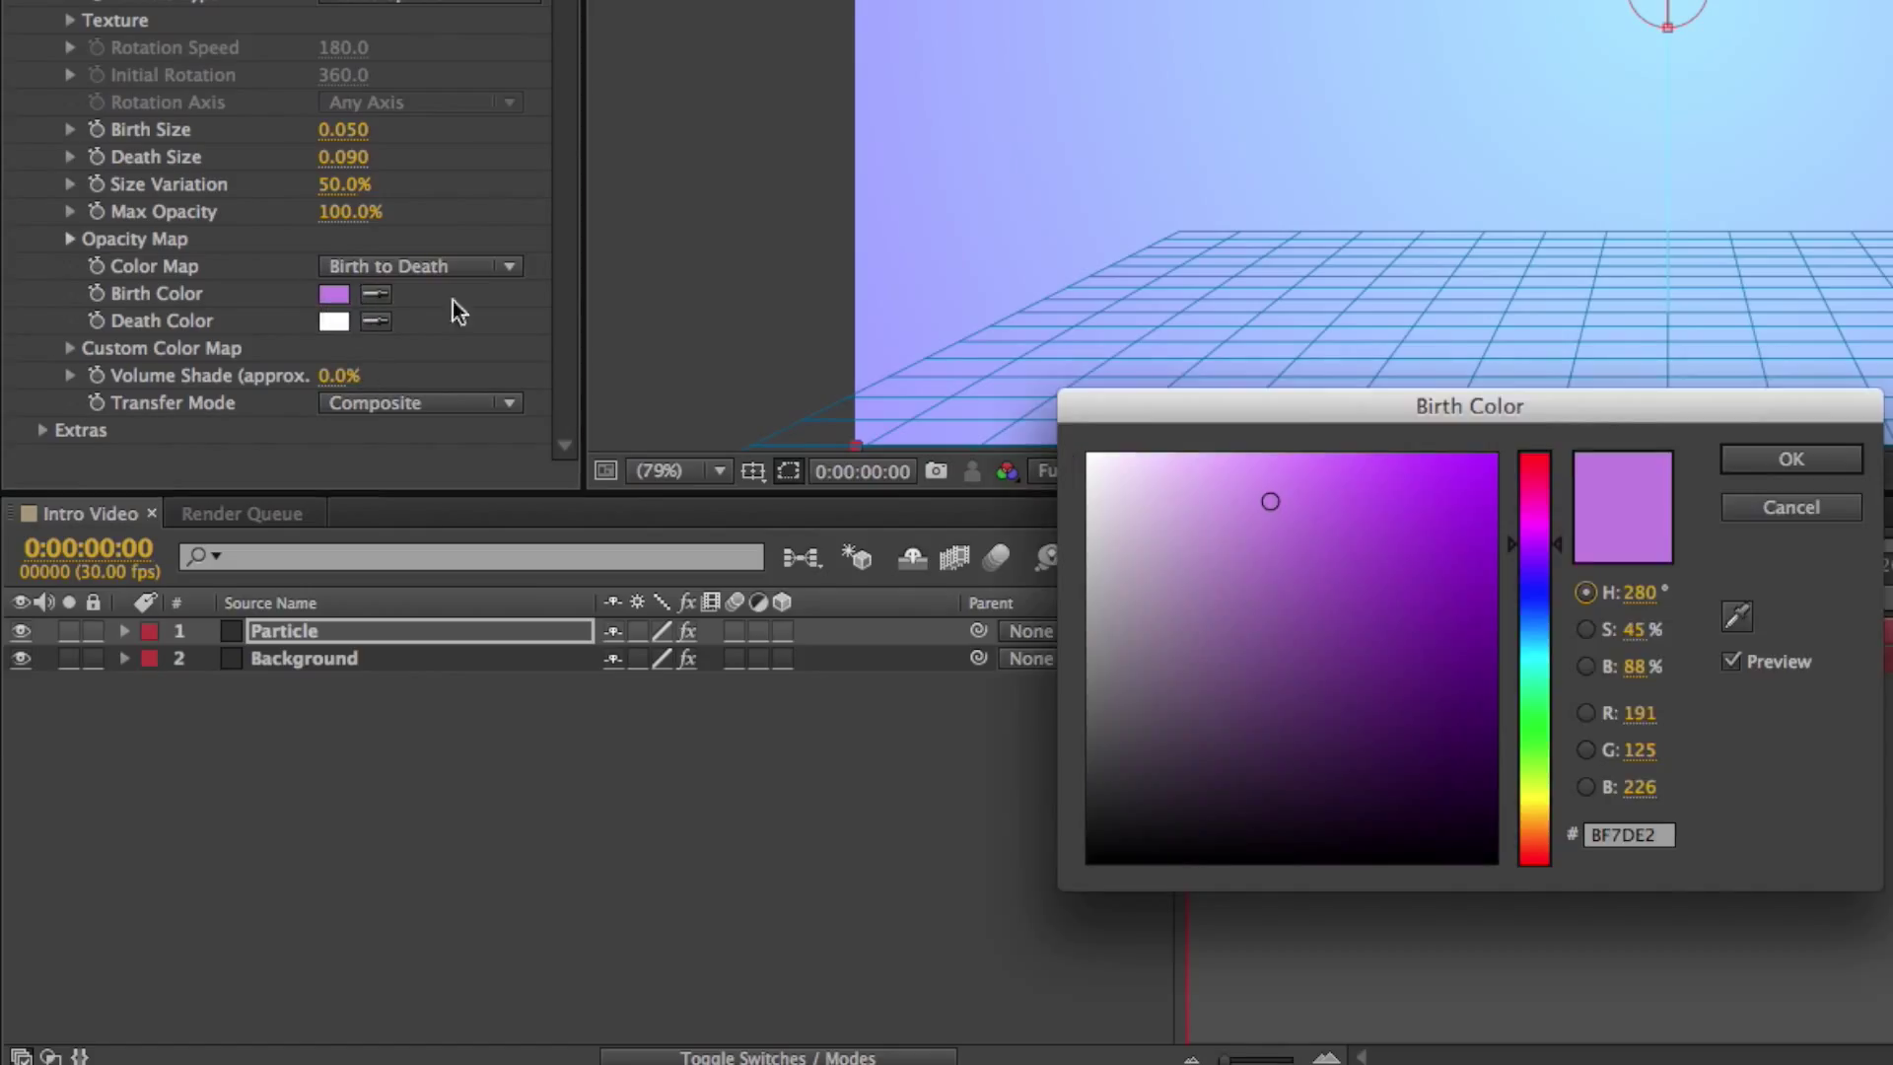
pyautogui.moveTo(1344, 536); pyautogui.dragTo(1085, 452)
pyautogui.click(1791, 459)
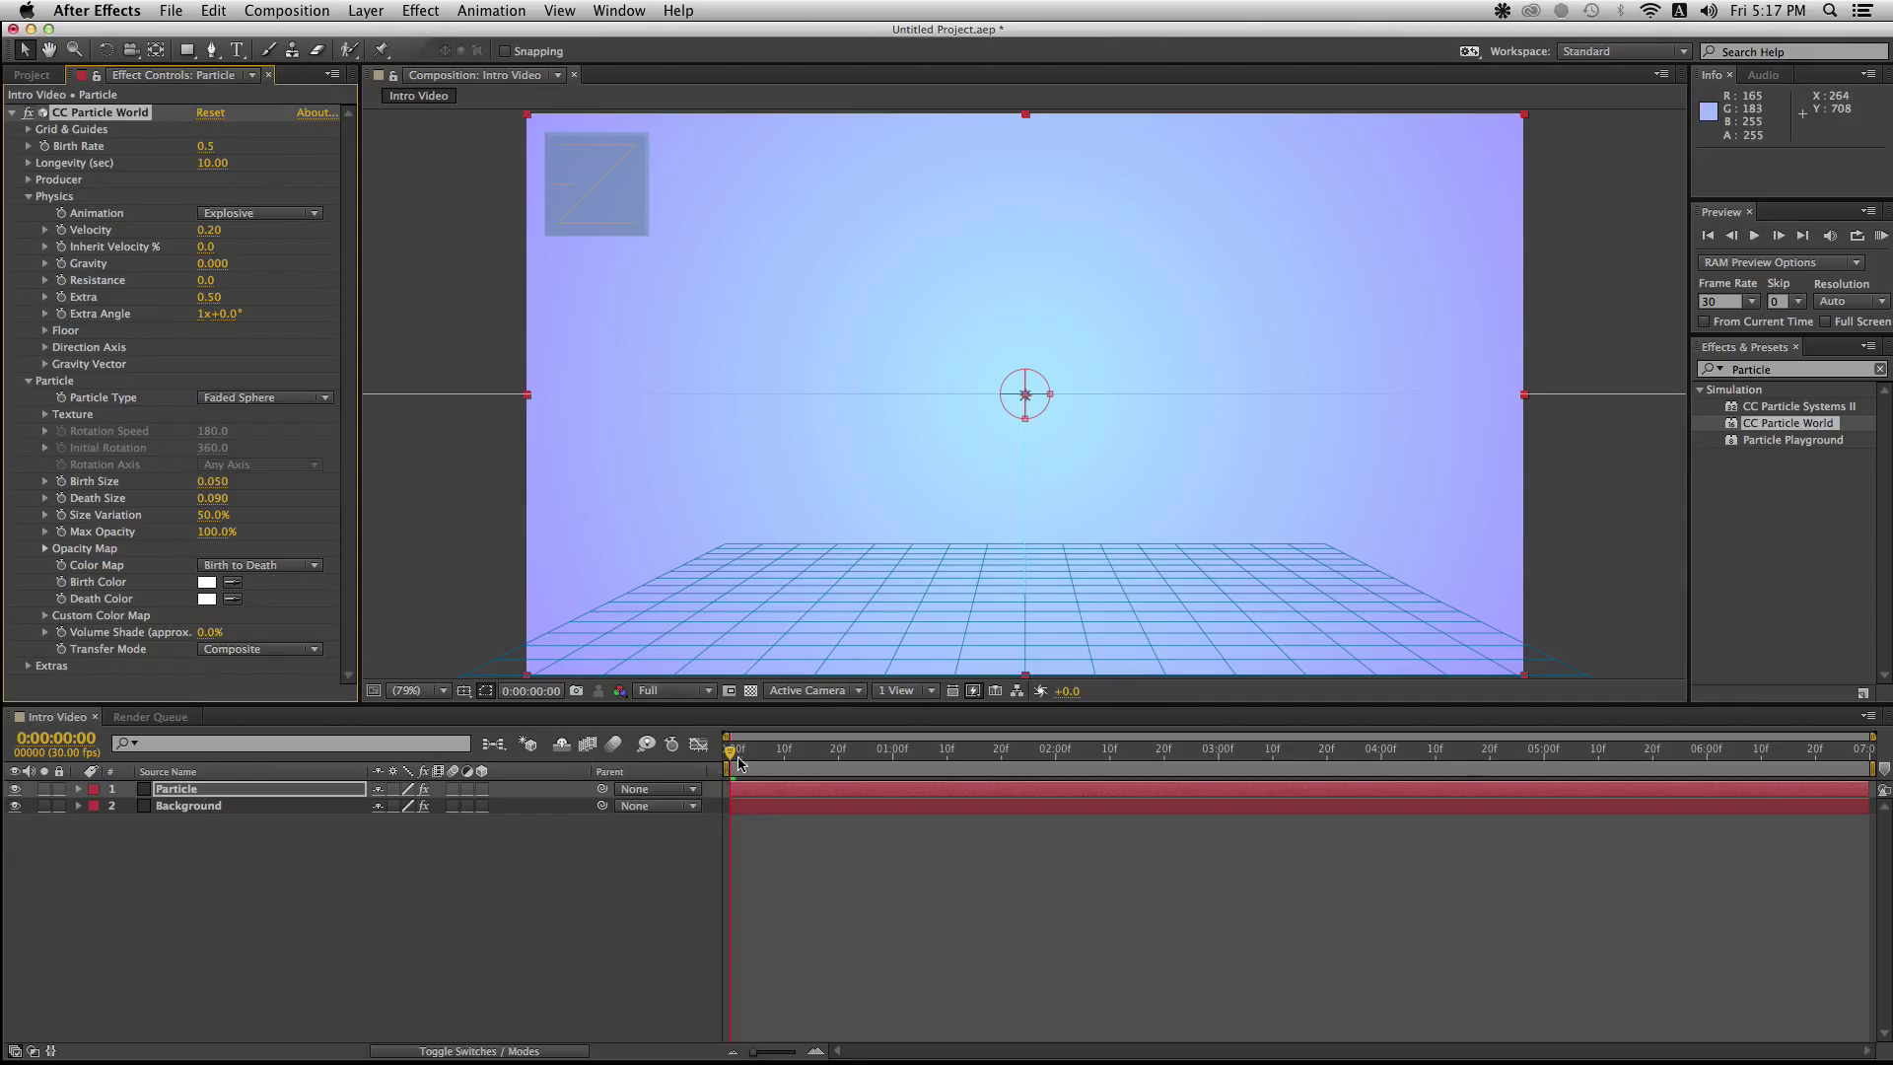
# Shift the Particle layer earlier in the timeline
pyautogui.moveTo(740, 763); pyautogui.dragTo(1005, 747)
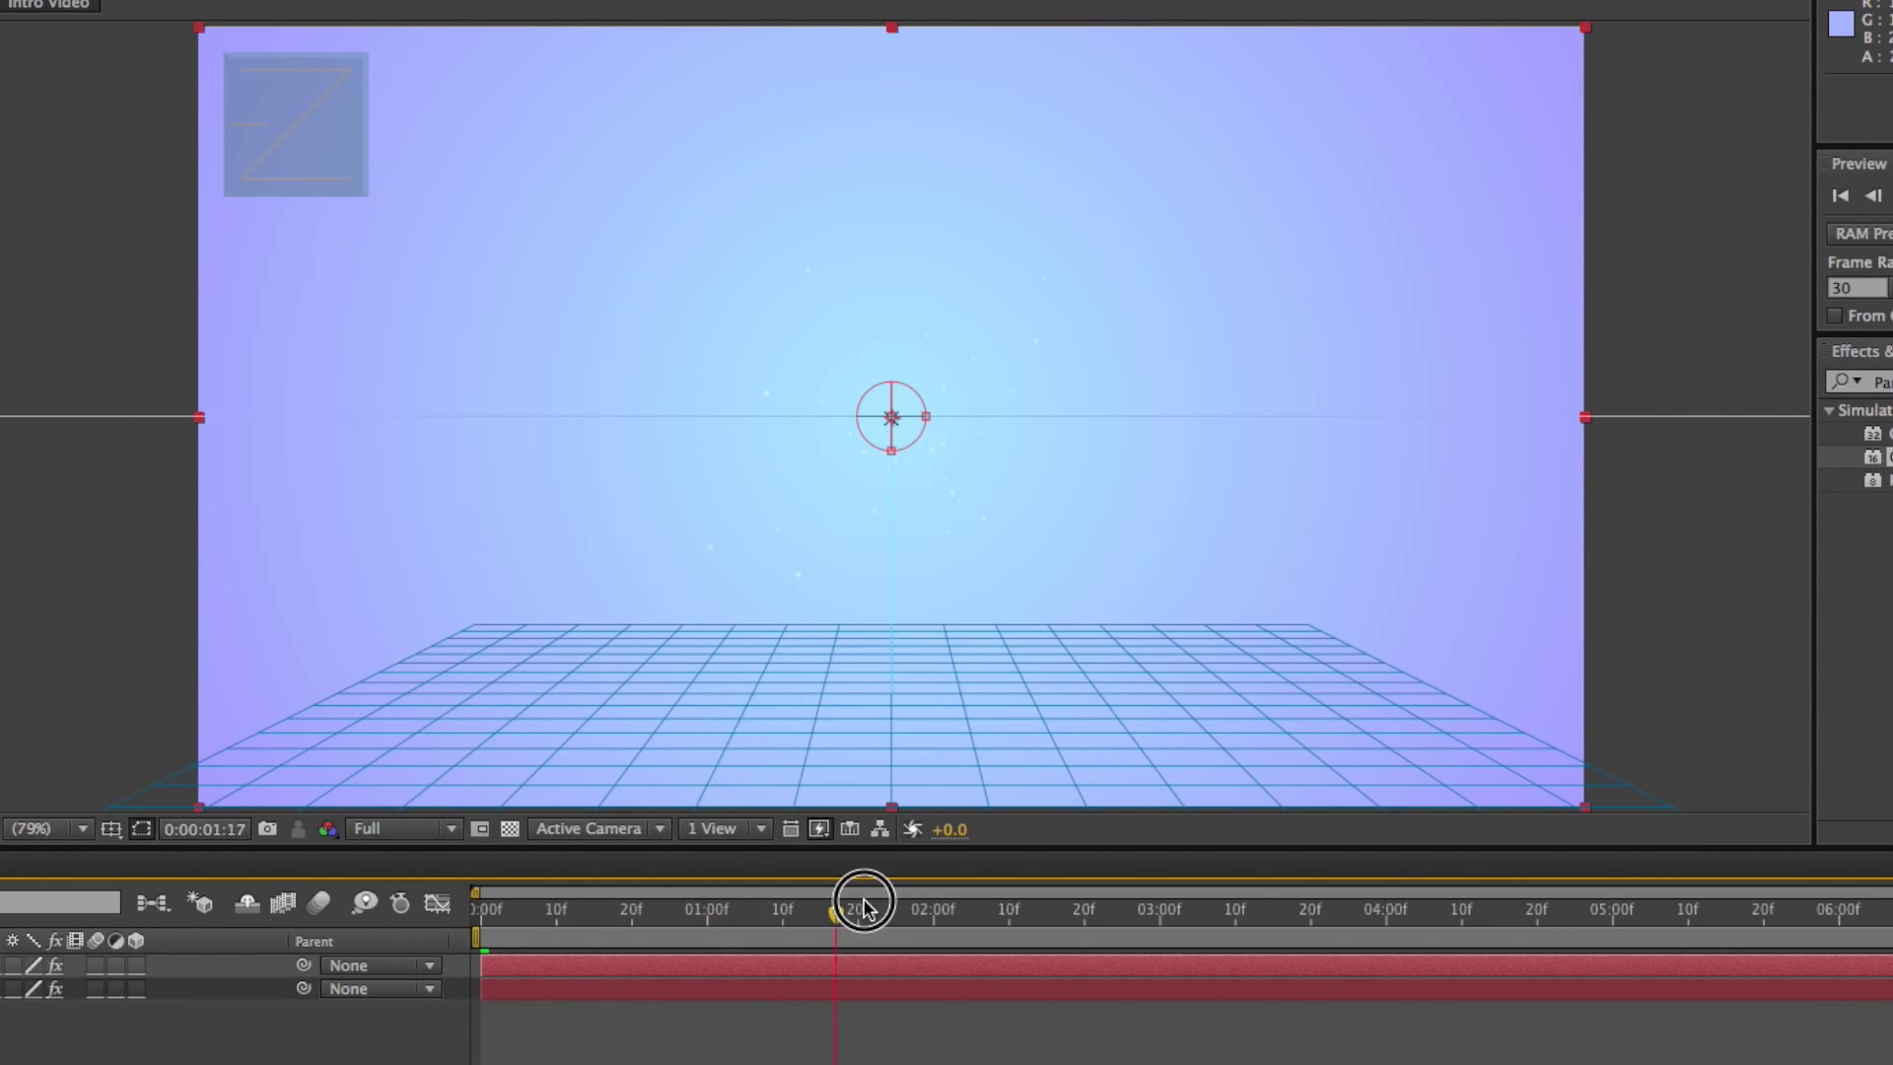
pyautogui.moveTo(864, 905); pyautogui.dragTo(1621, 900)
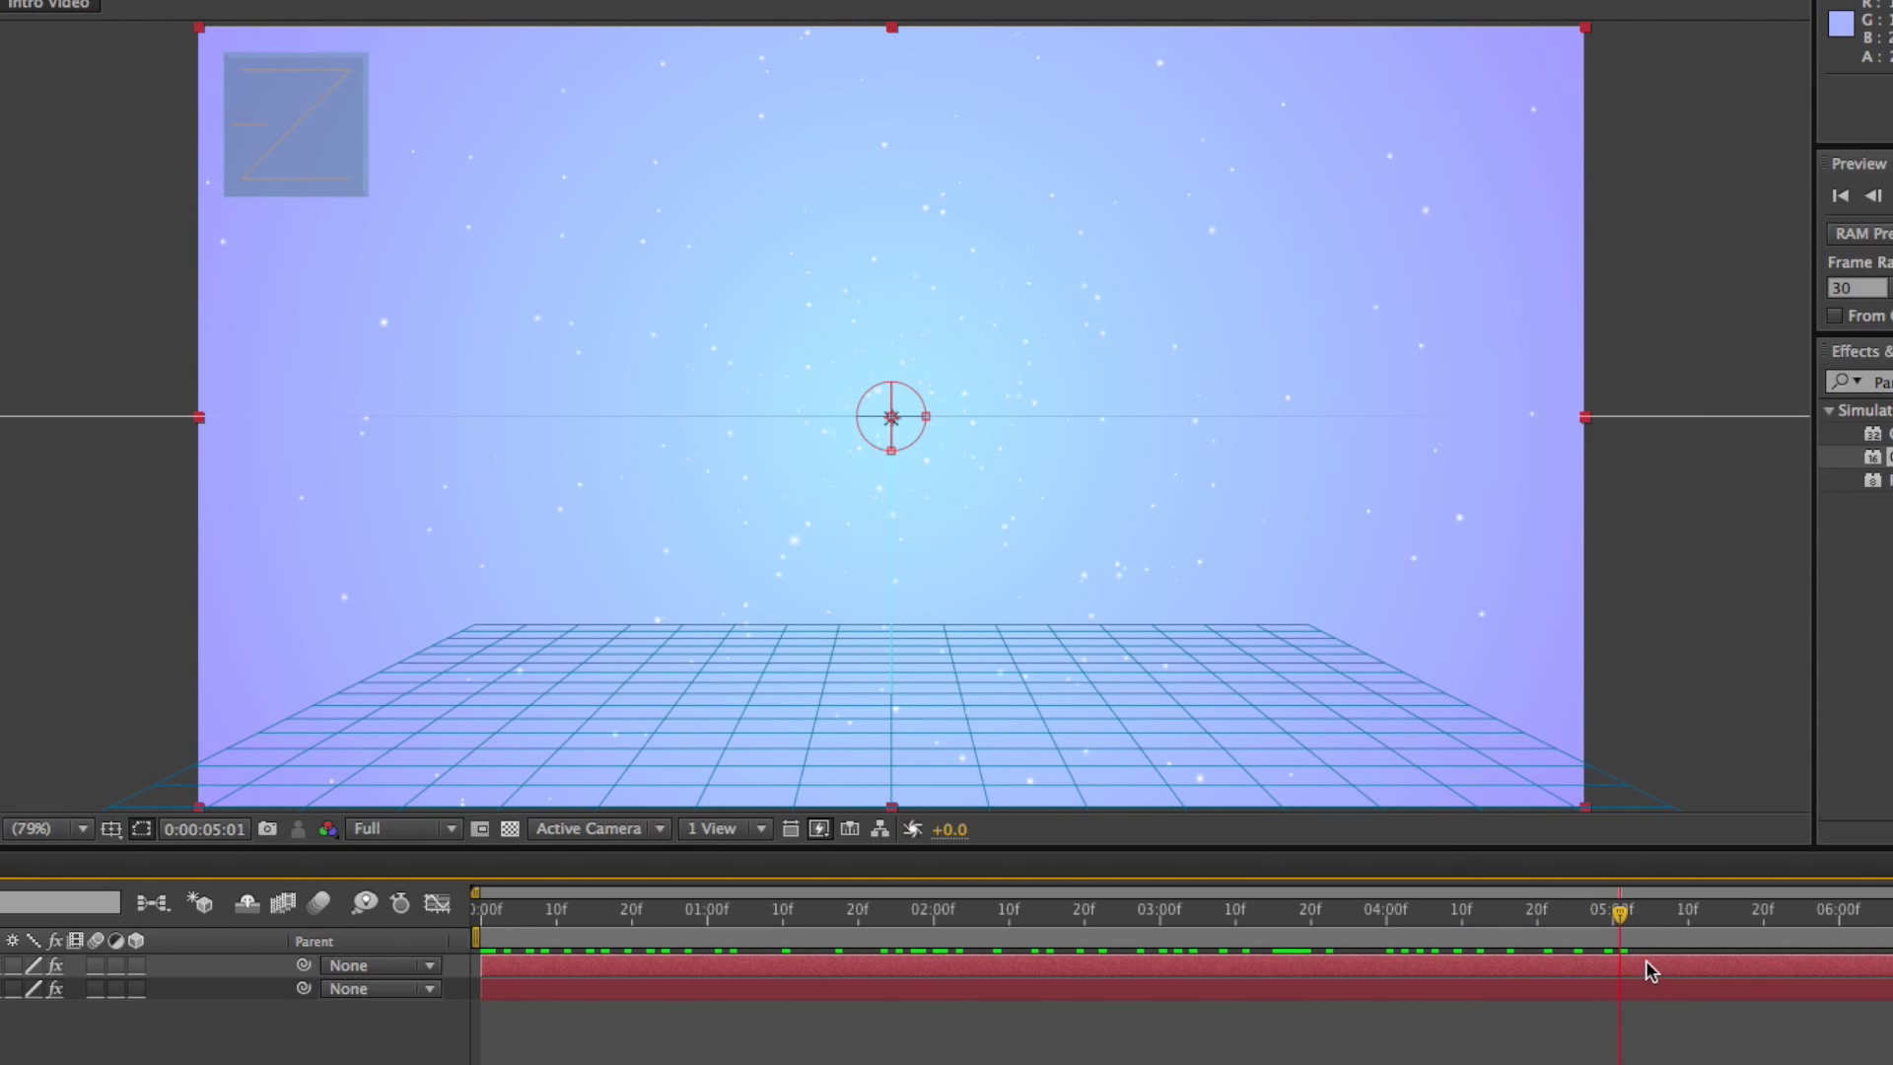
pyautogui.moveTo(1648, 970); pyautogui.dragTo(482, 970)
# Extend the Particle layer to the composition end and preview the drifting particles
pyautogui.click(656, 911)
pyautogui.moveTo(655, 911); pyautogui.dragTo(156, 945)
pyautogui.moveTo(483, 912); pyautogui.dragTo(917, 912)
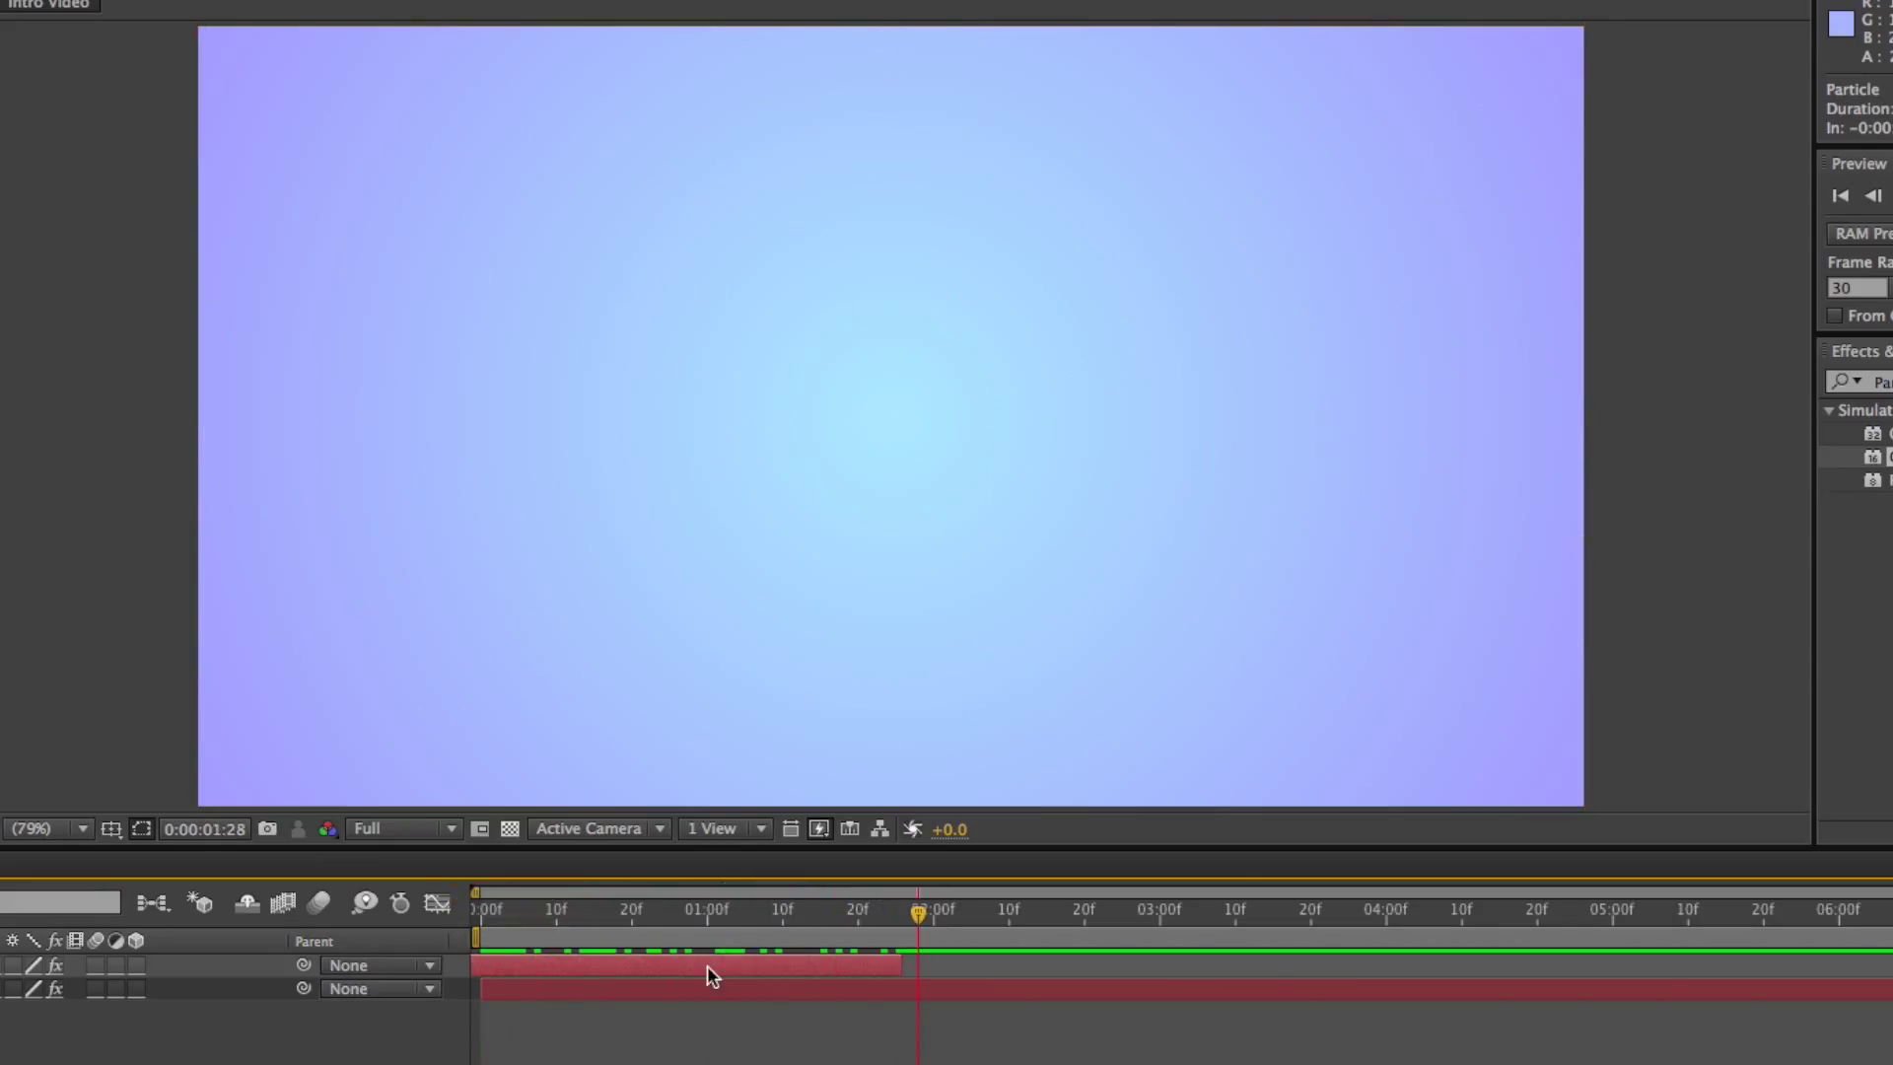
pyautogui.moveTo(901, 963); pyautogui.dragTo(1888, 962)
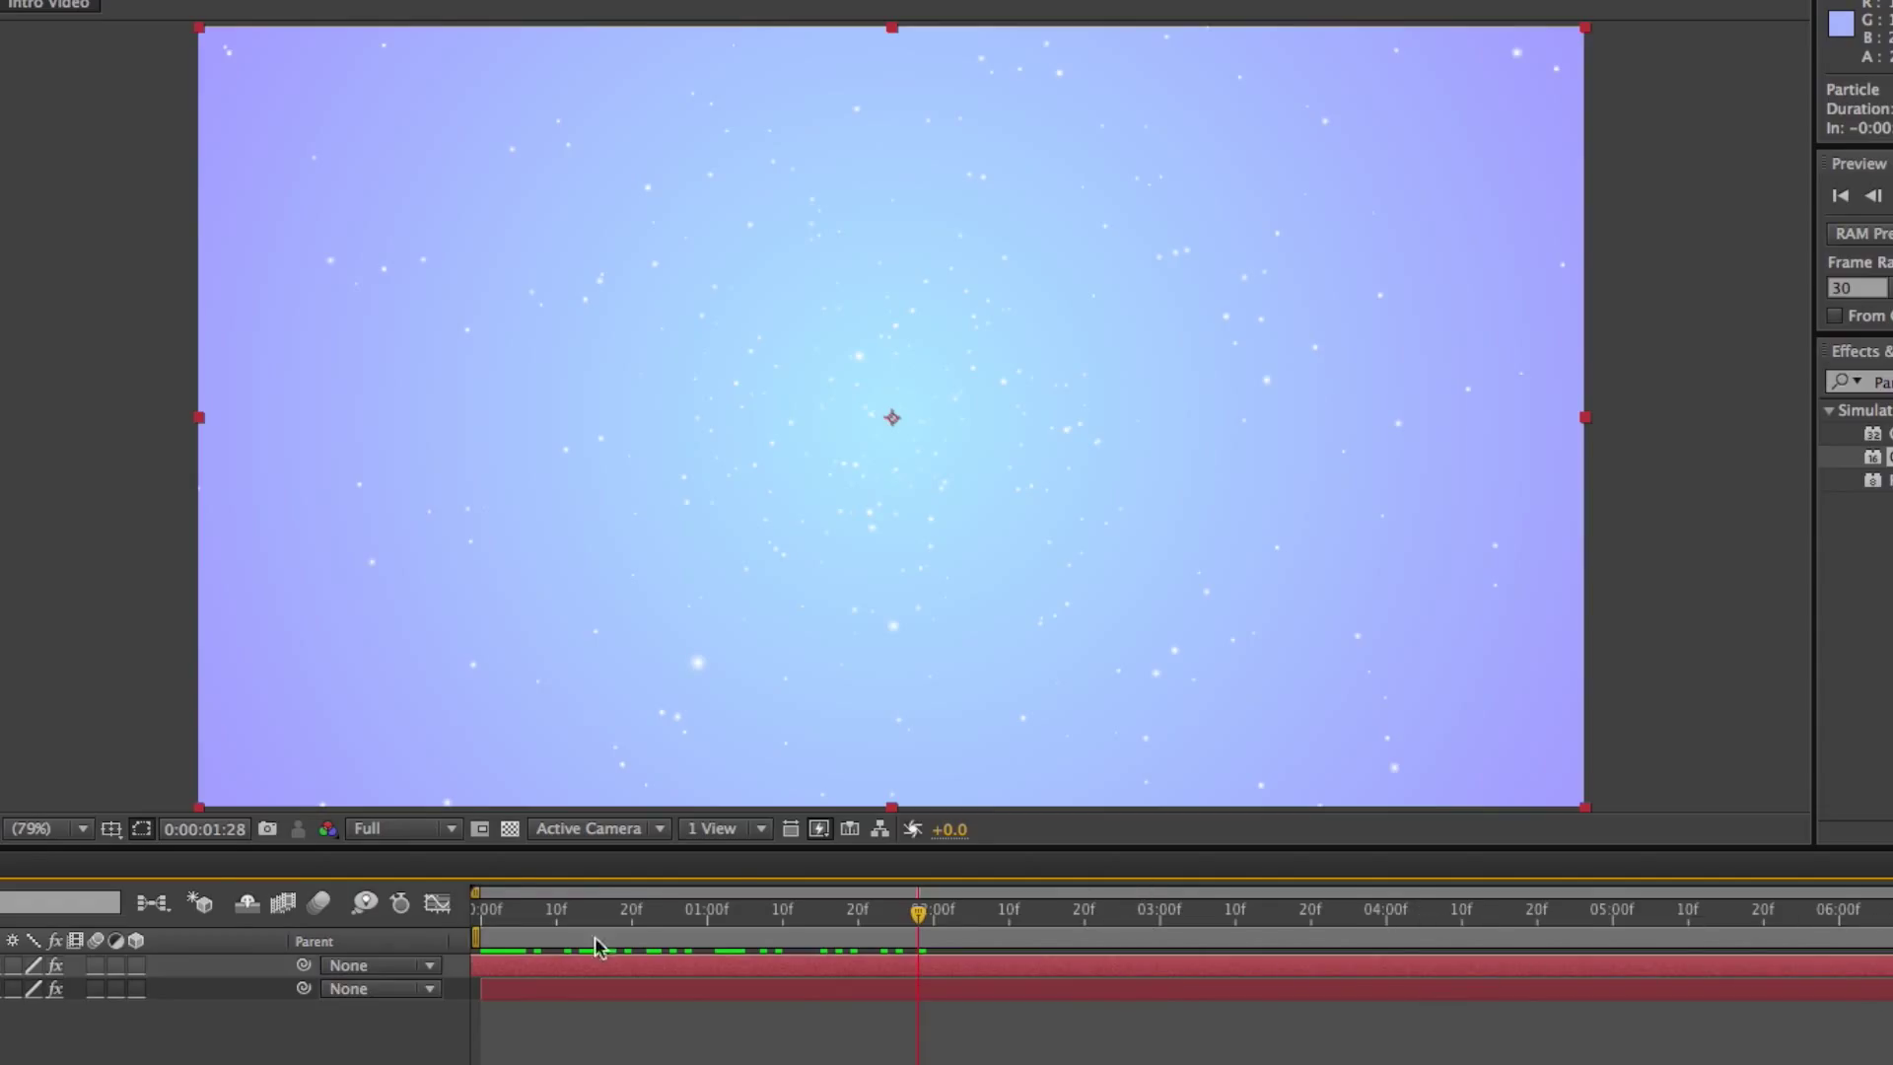
pyautogui.press('KP_0')
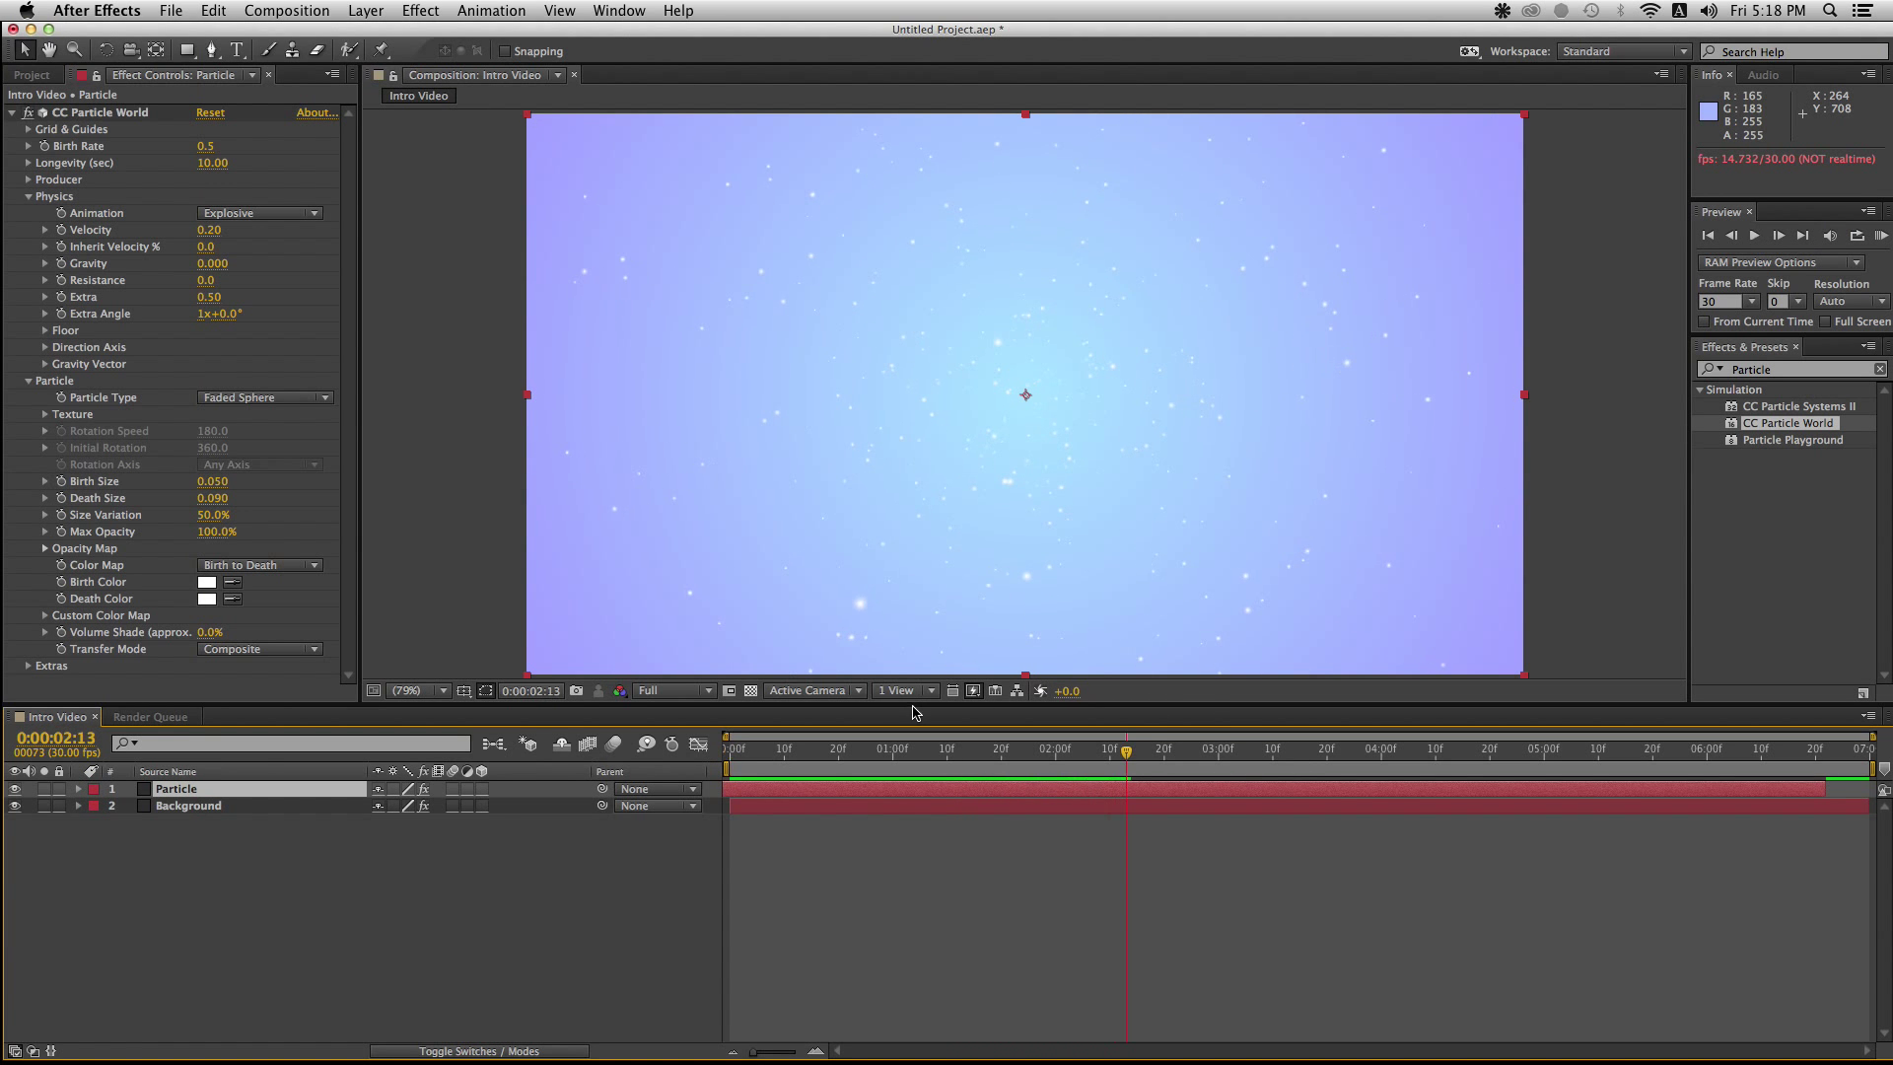
pyautogui.press('space')
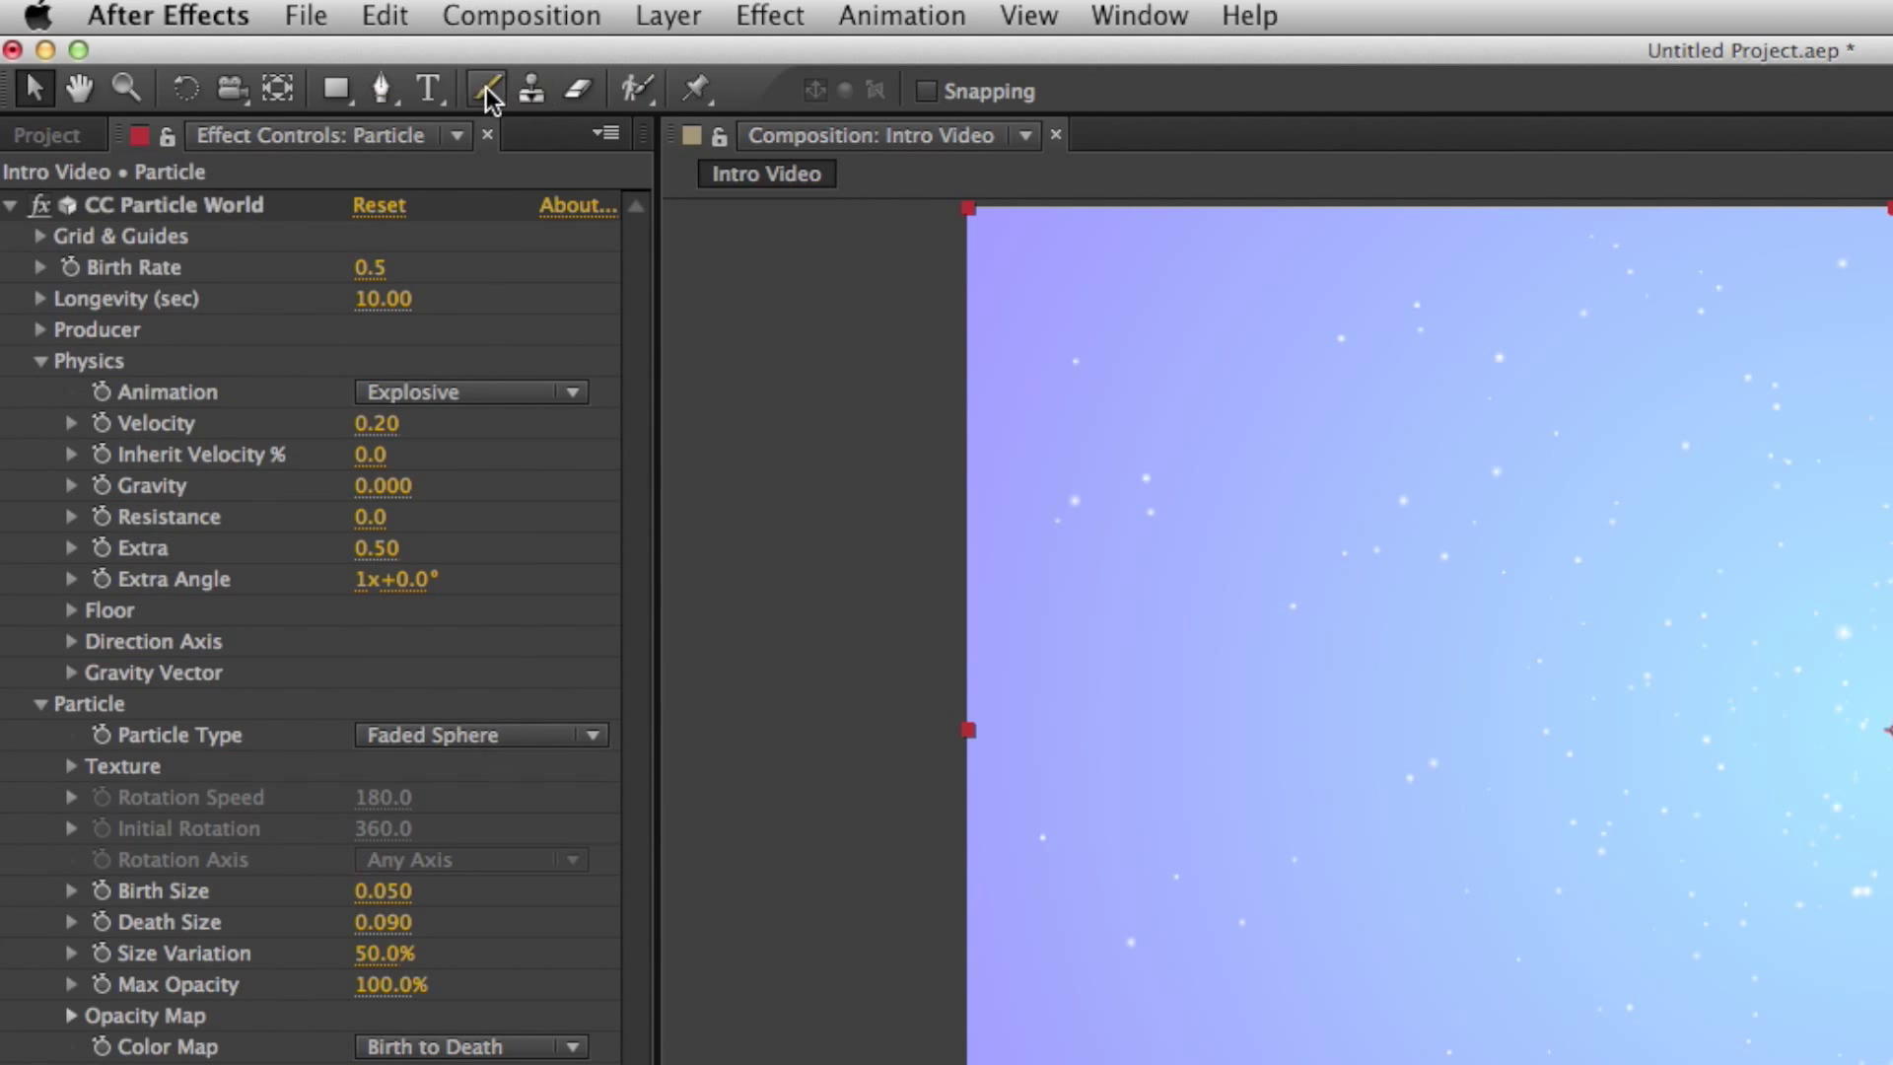
# Draw a paragraph text box across the composition using the MASTERPLAN font
pyautogui.click(431, 89)
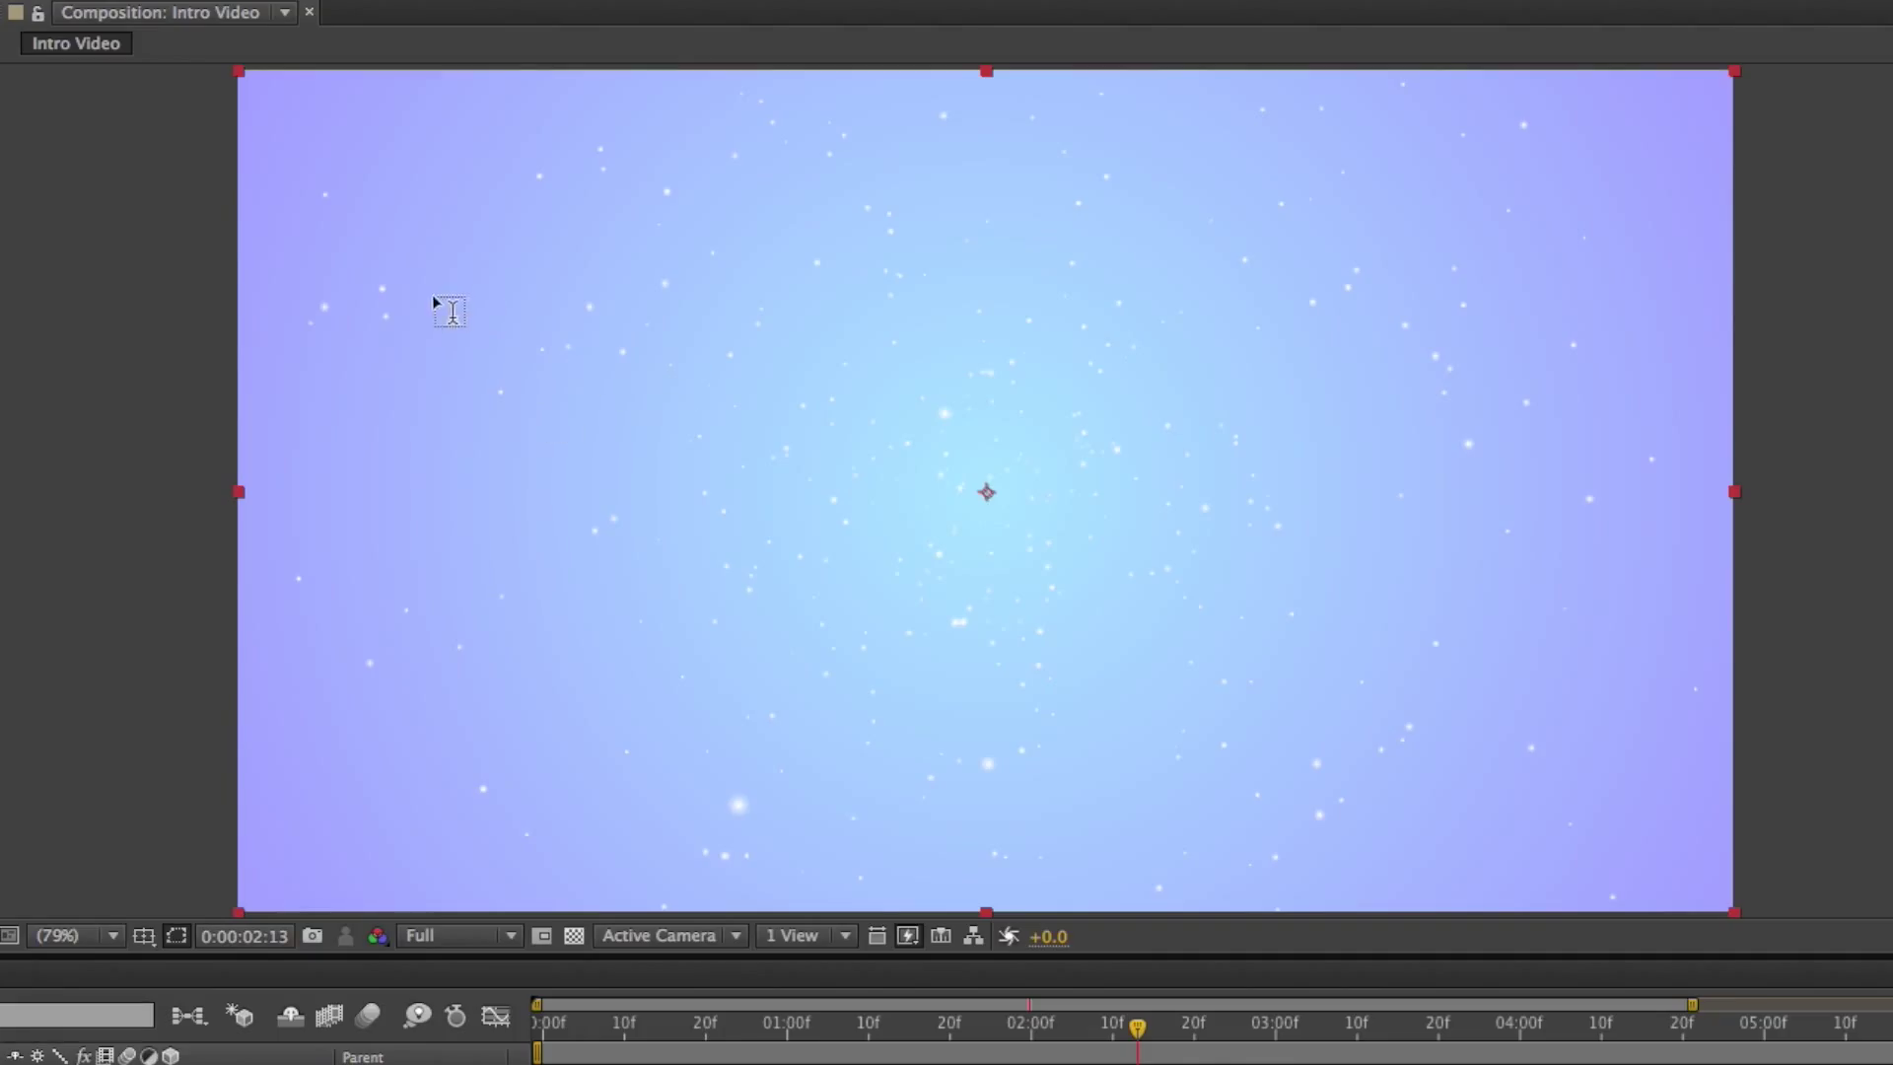
pyautogui.moveTo(412, 306); pyautogui.dragTo(1590, 692)
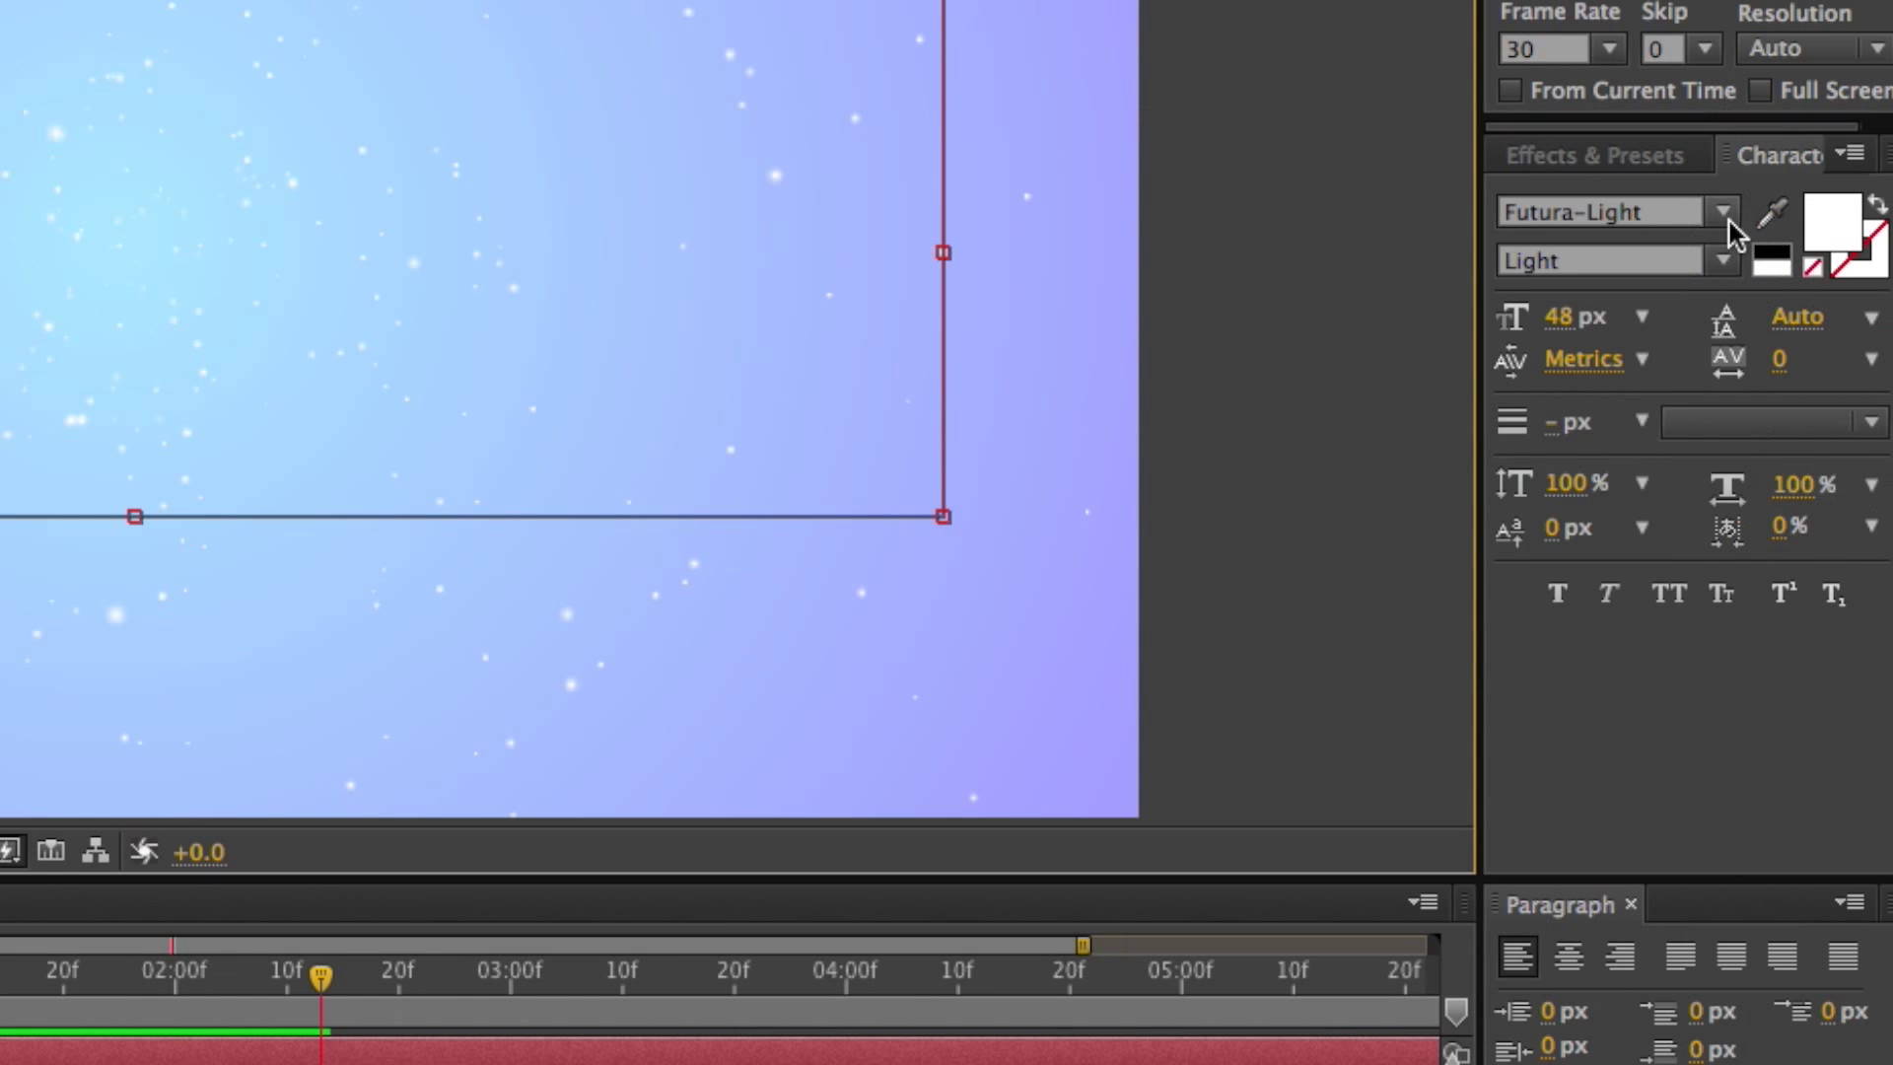
pyautogui.click(1720, 384)
pyautogui.scroll(-10, 1627, 548)
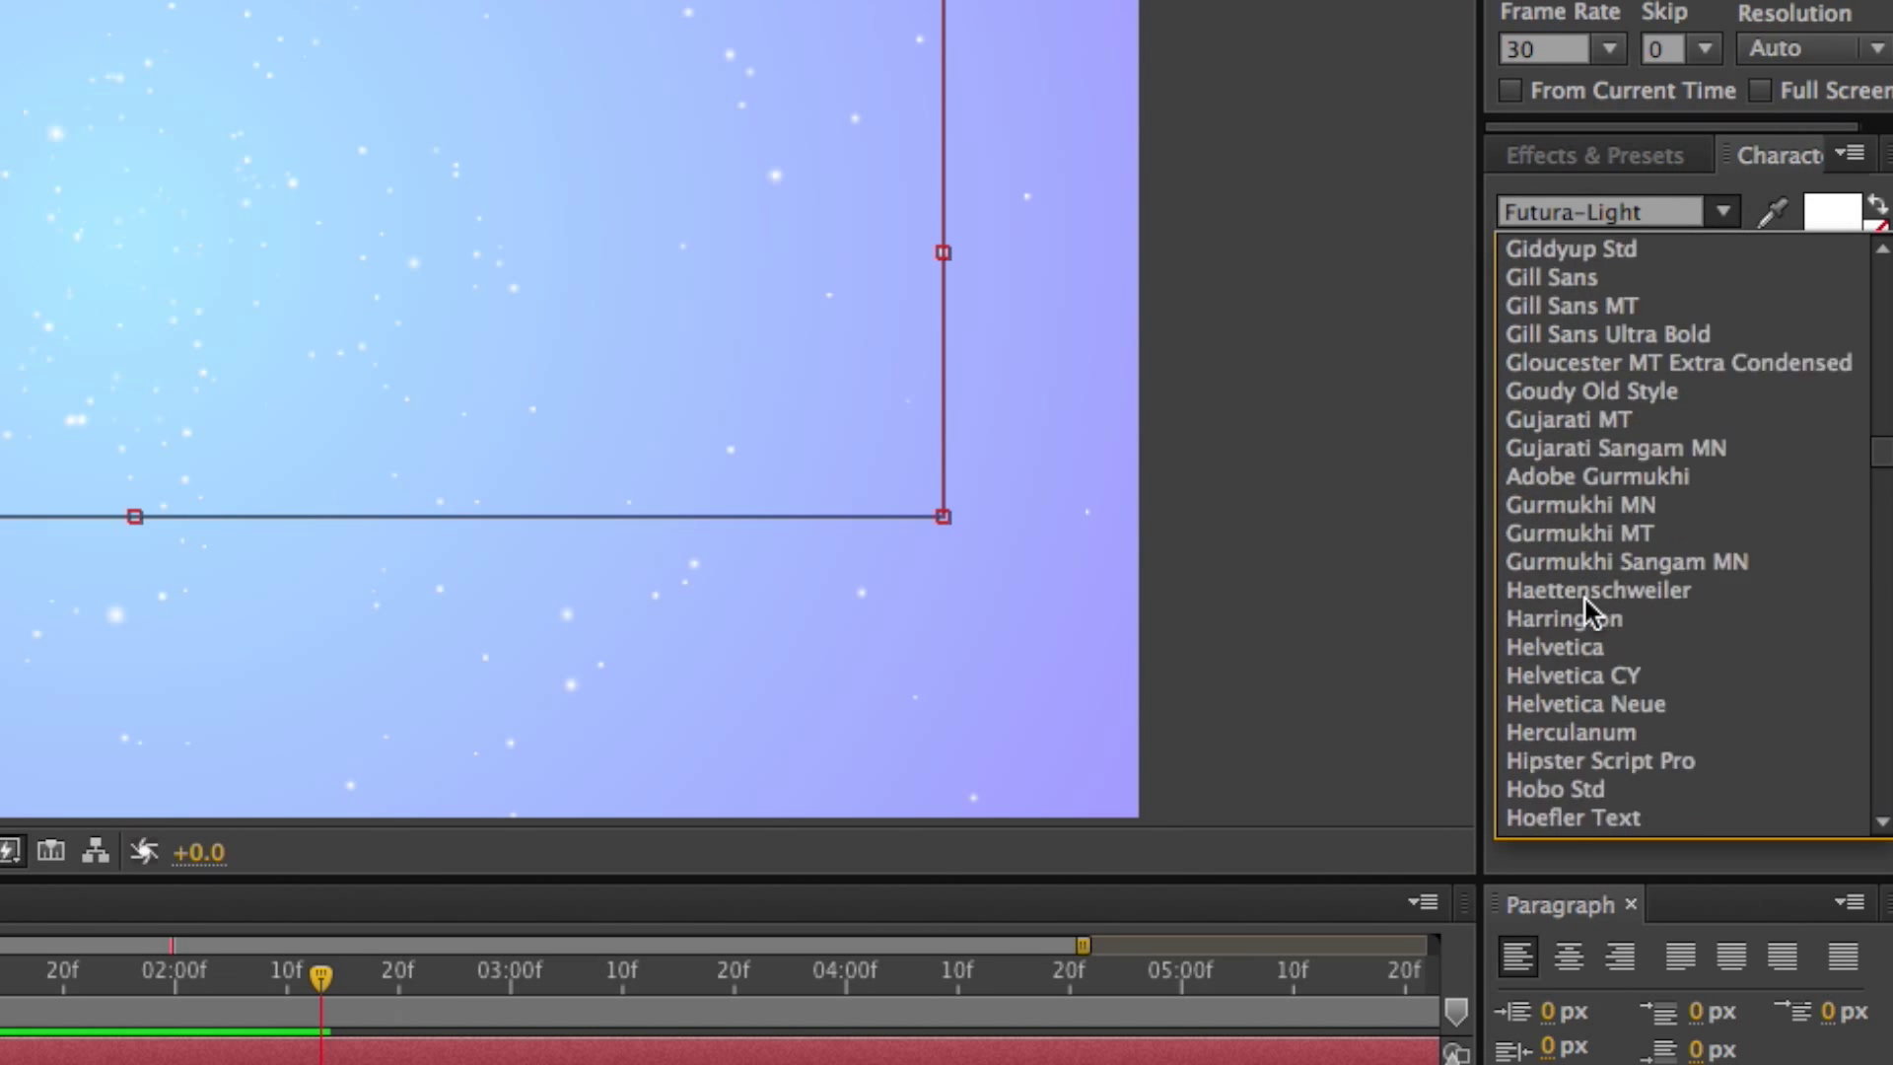
pyautogui.scroll(-12, 1617, 636)
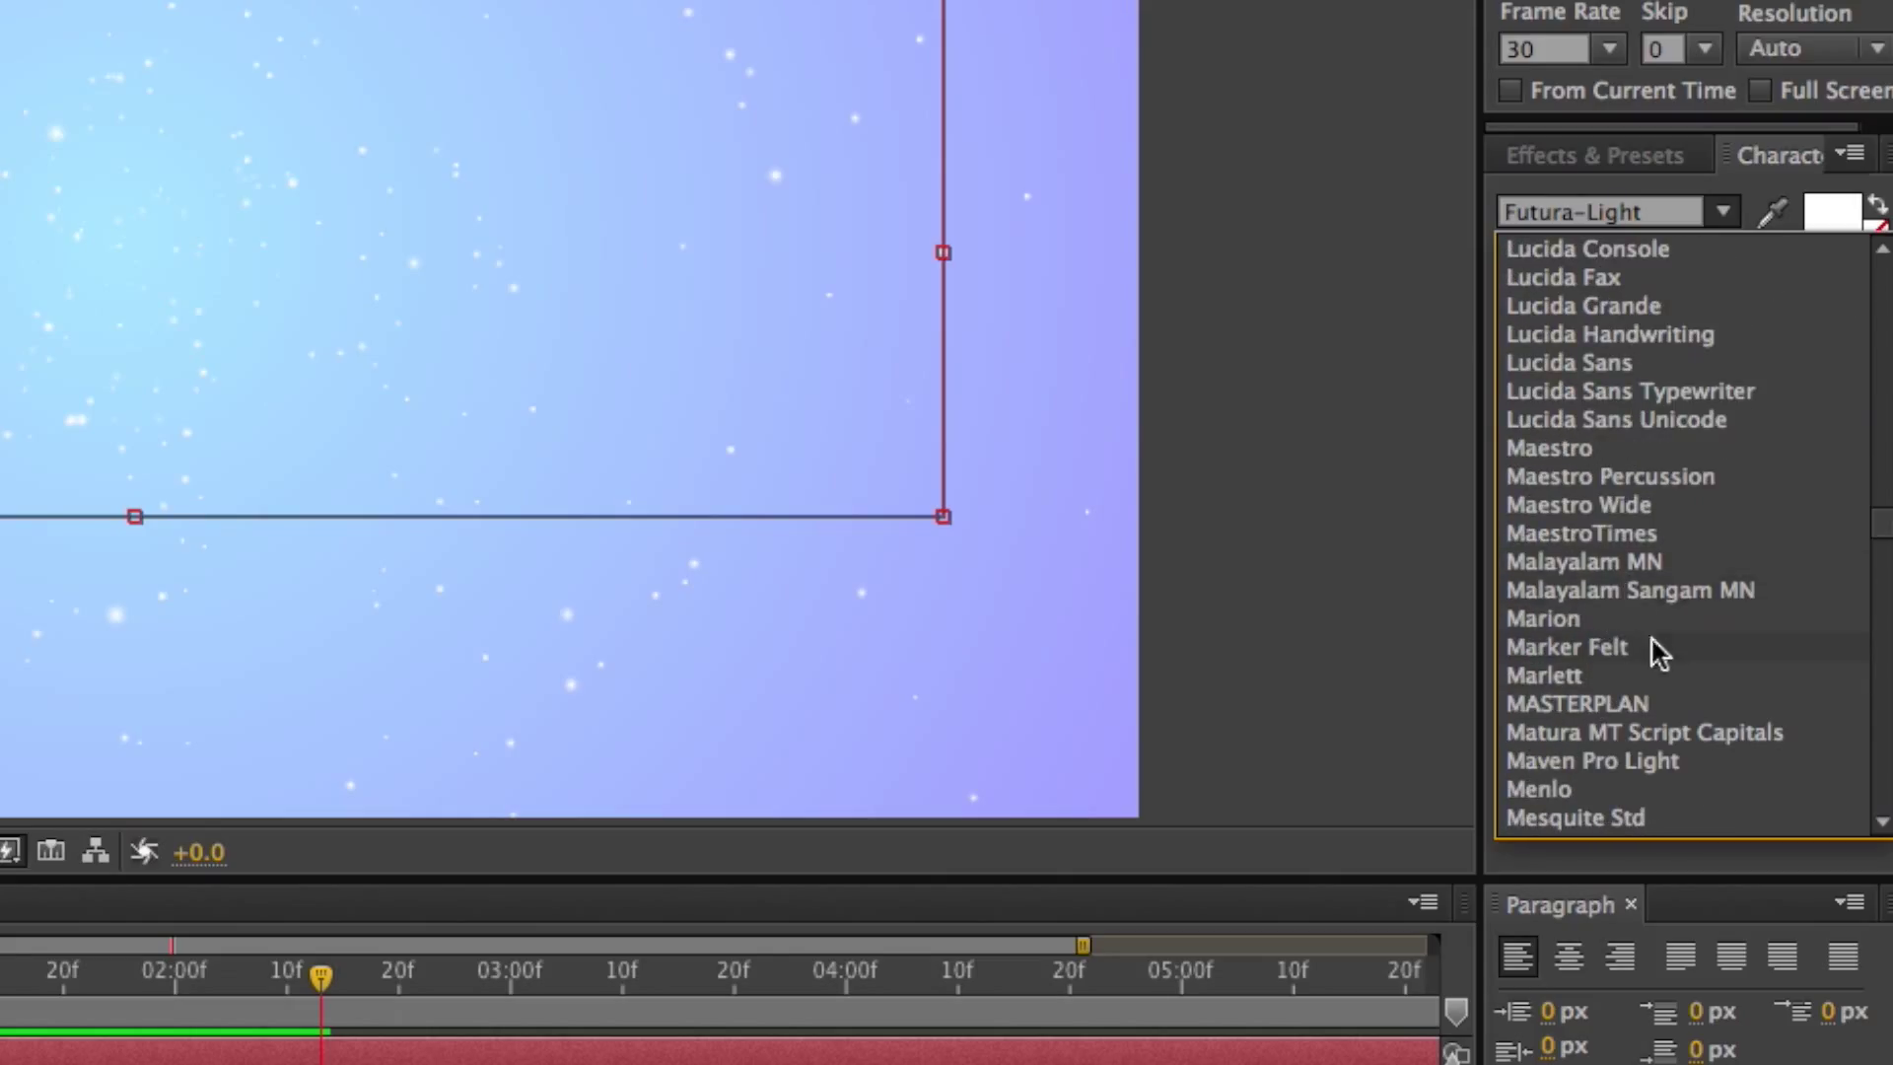
pyautogui.click(1634, 710)
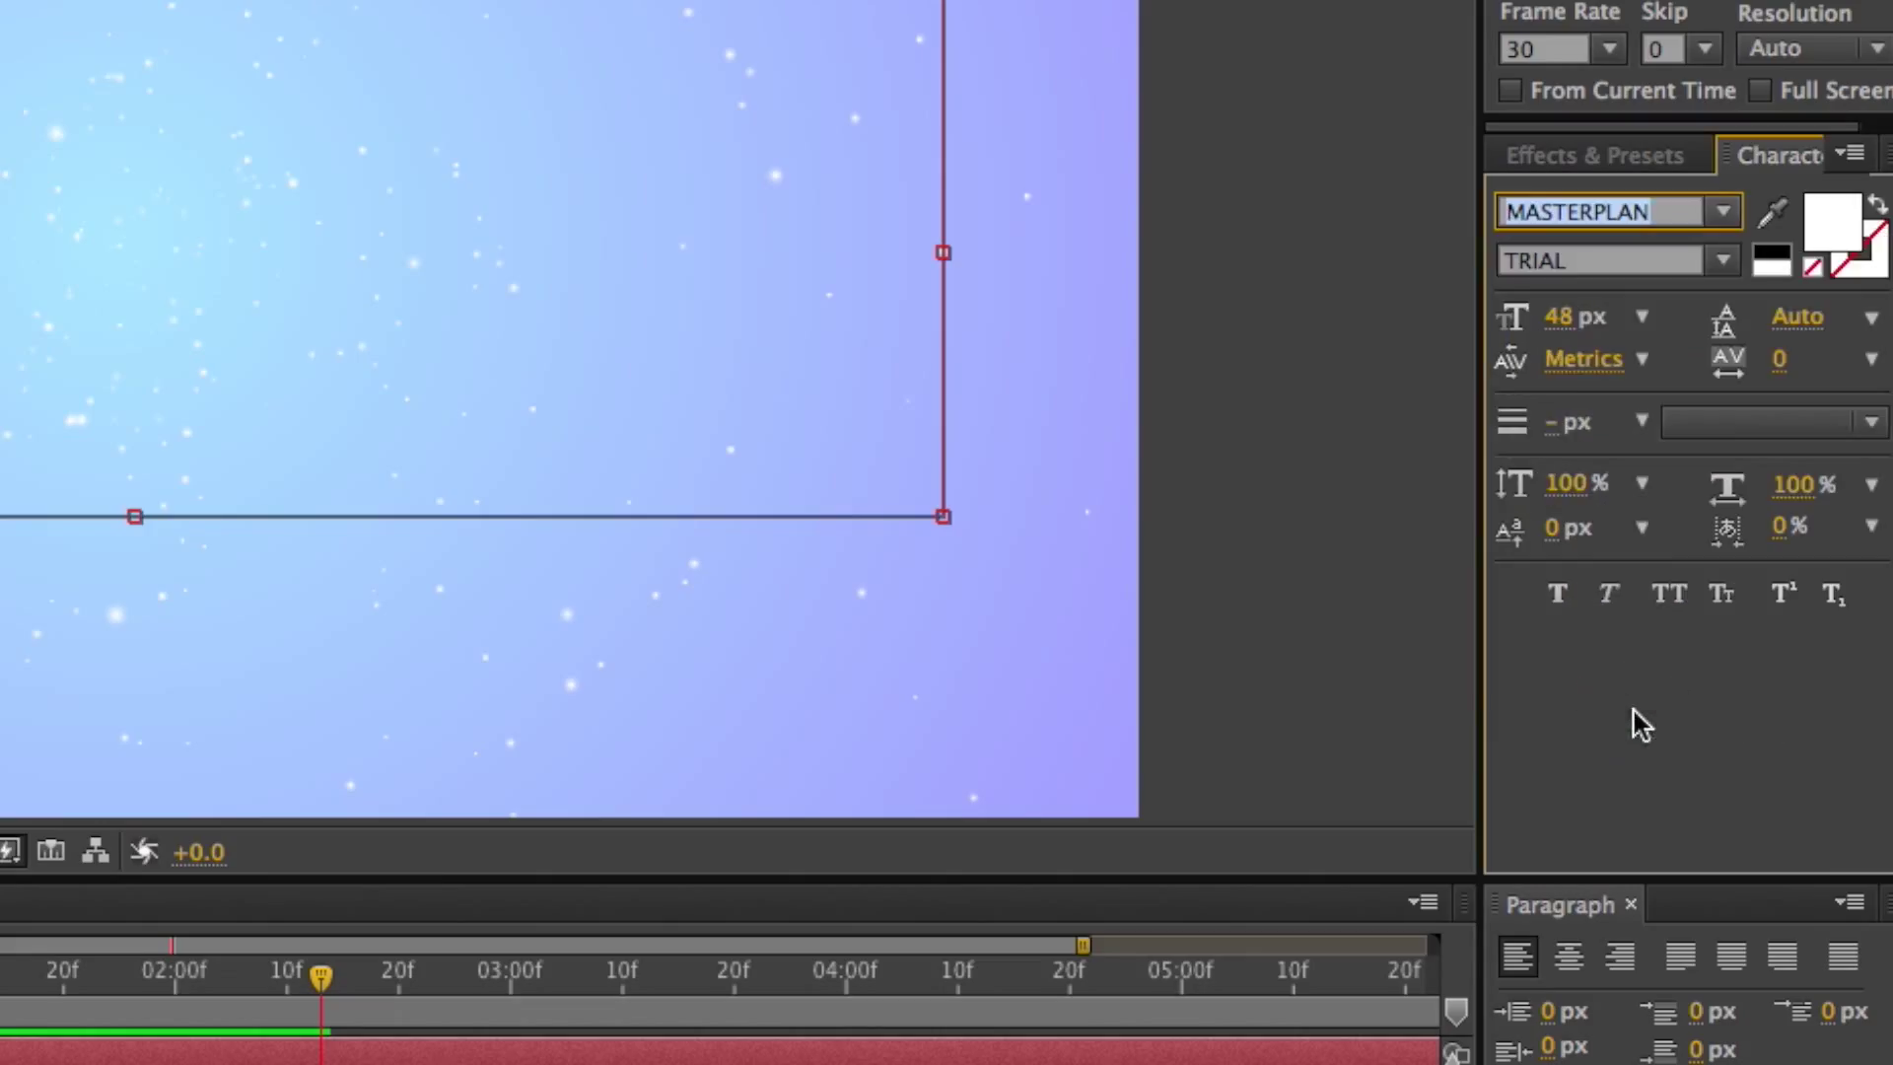
# Set the text to 86 px in light blue and type 'LIL SOKZ'
pyautogui.moveTo(1560, 317); pyautogui.dragTo(1640, 313)
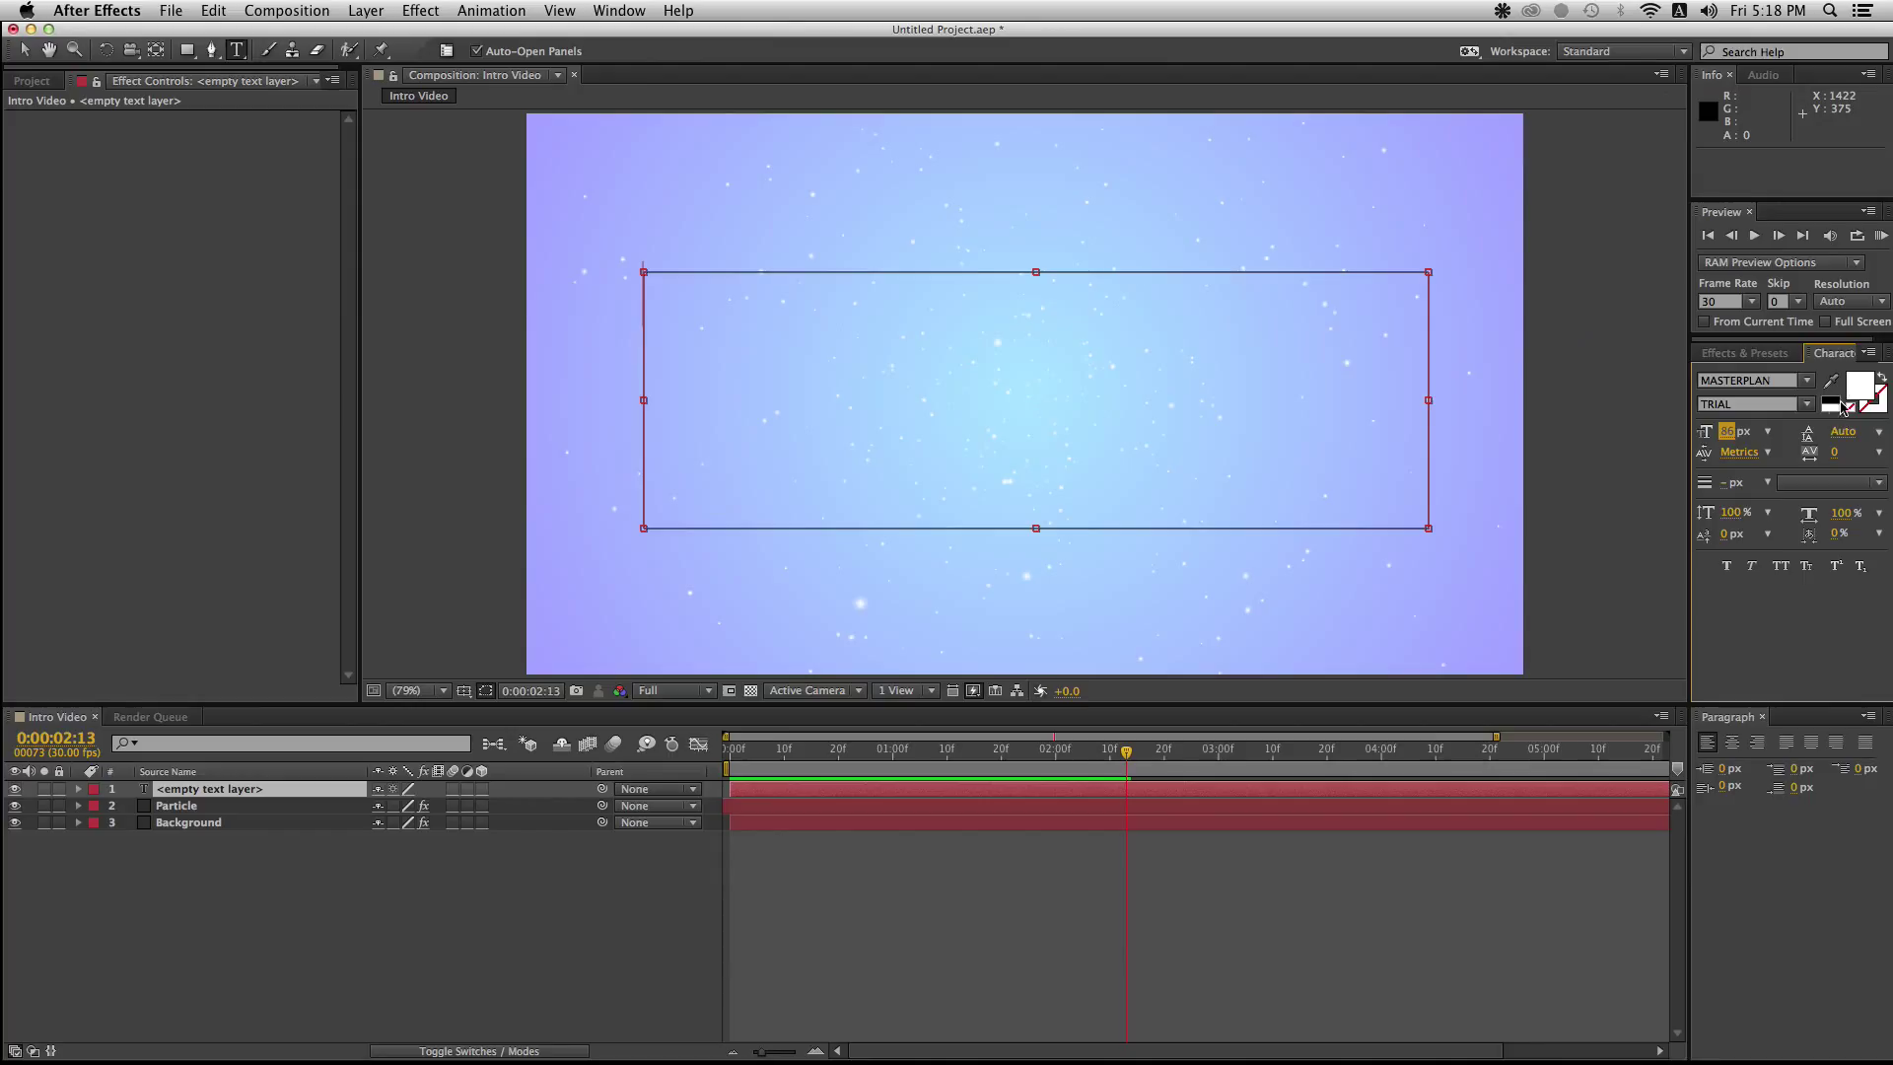
pyautogui.click(1857, 389)
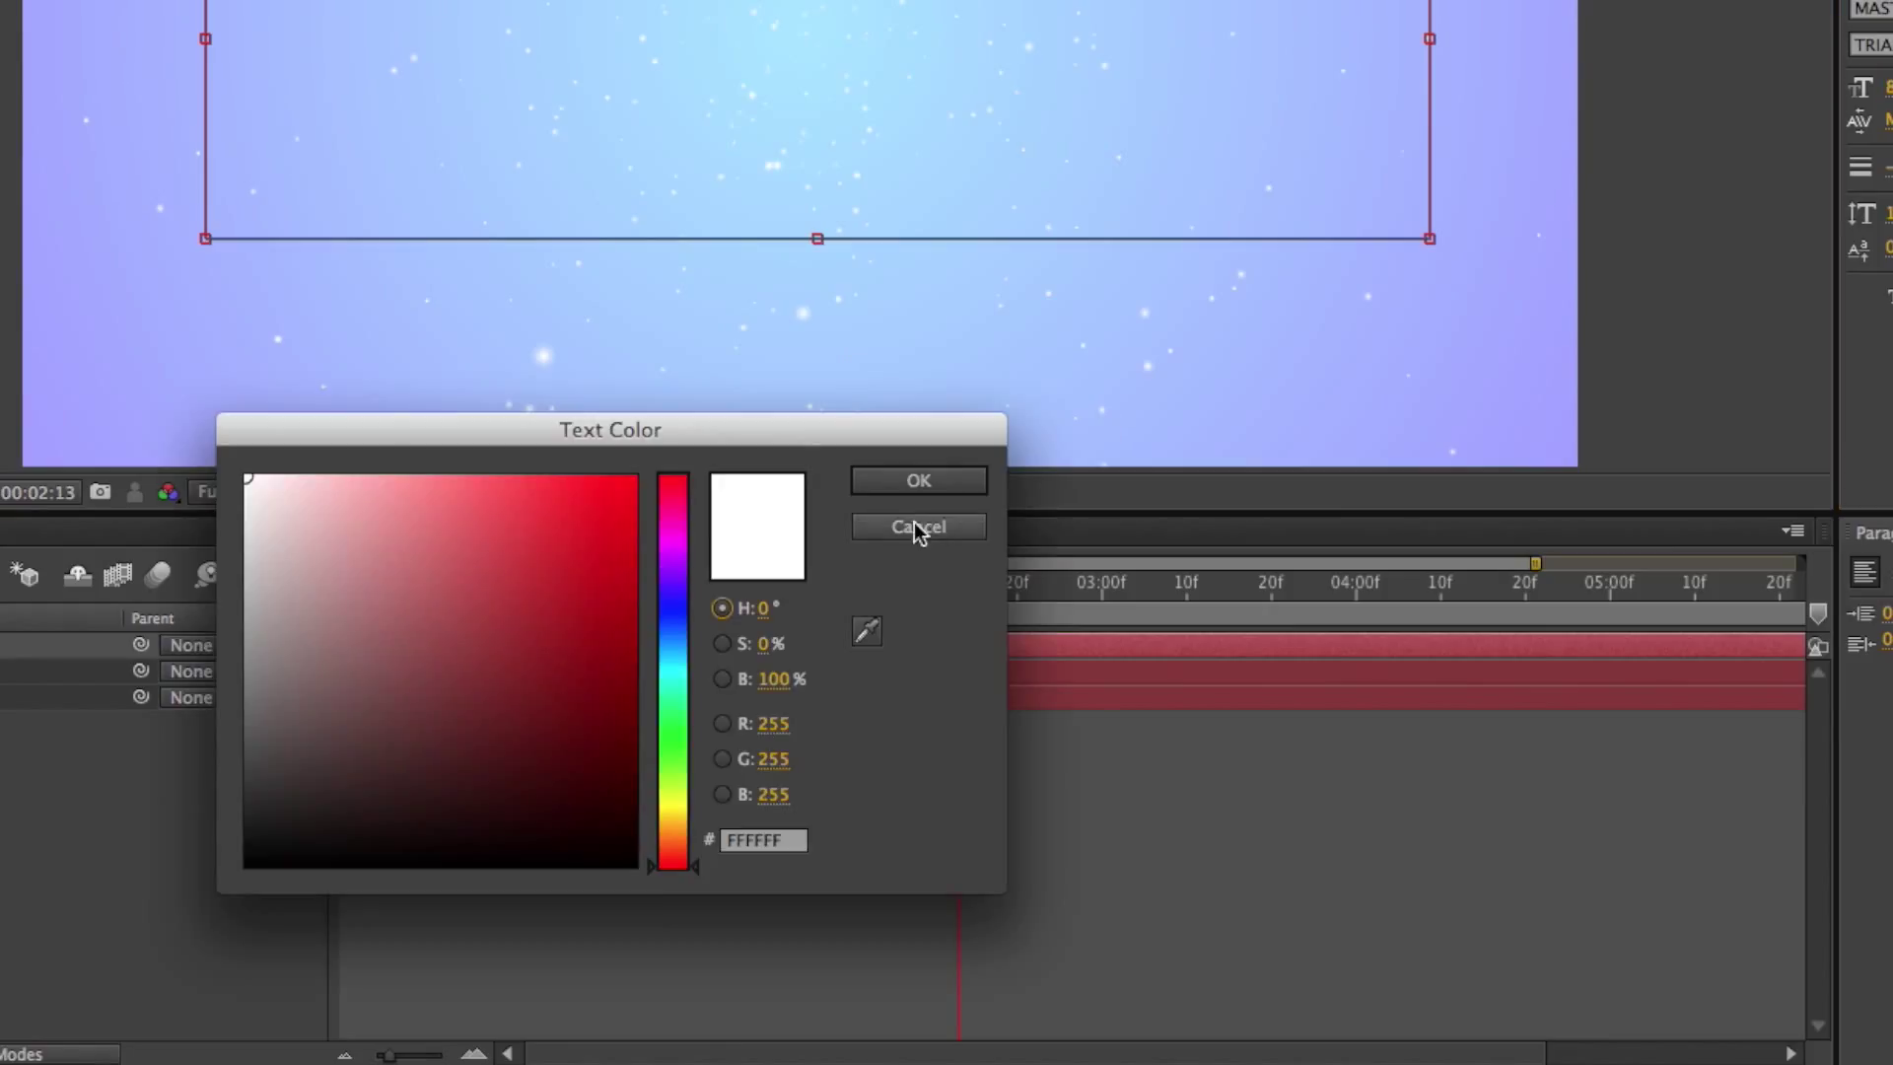
pyautogui.click(675, 614)
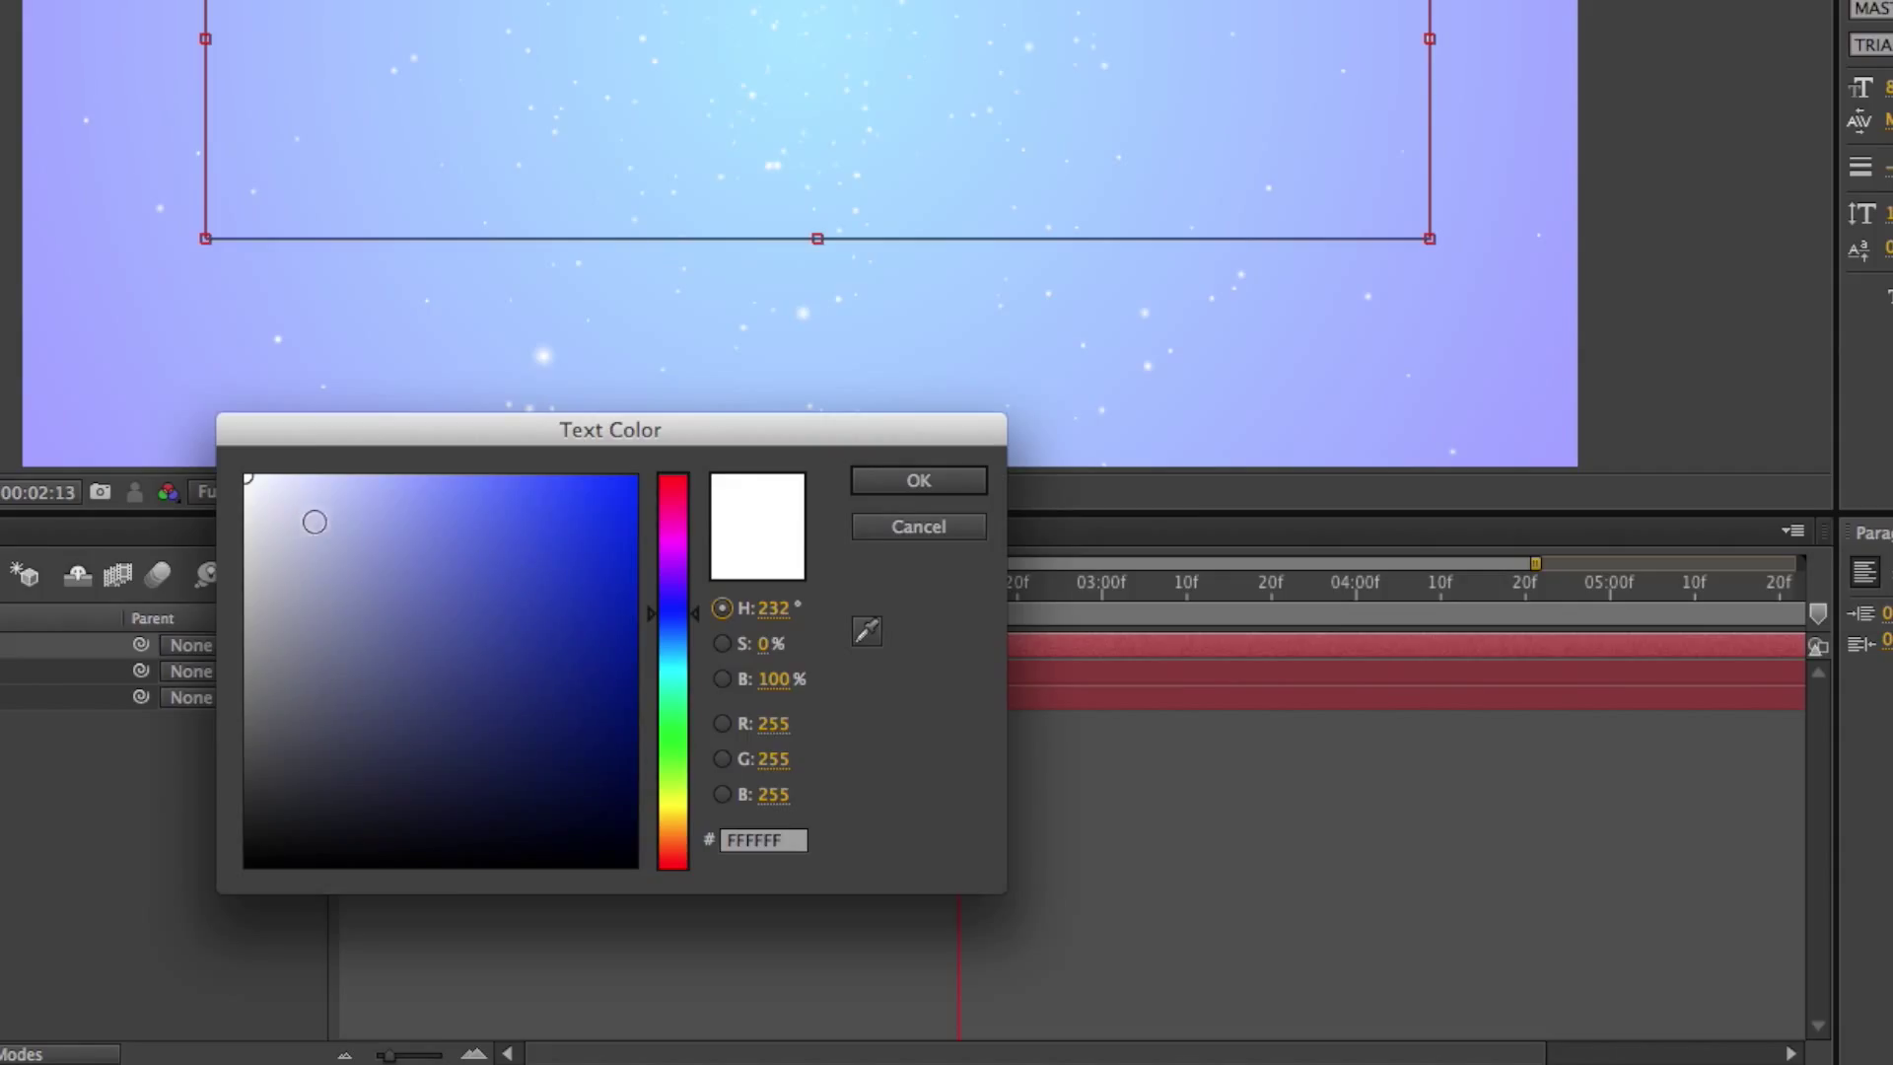
pyautogui.moveTo(315, 521); pyautogui.dragTo(459, 472)
pyautogui.click(892, 483)
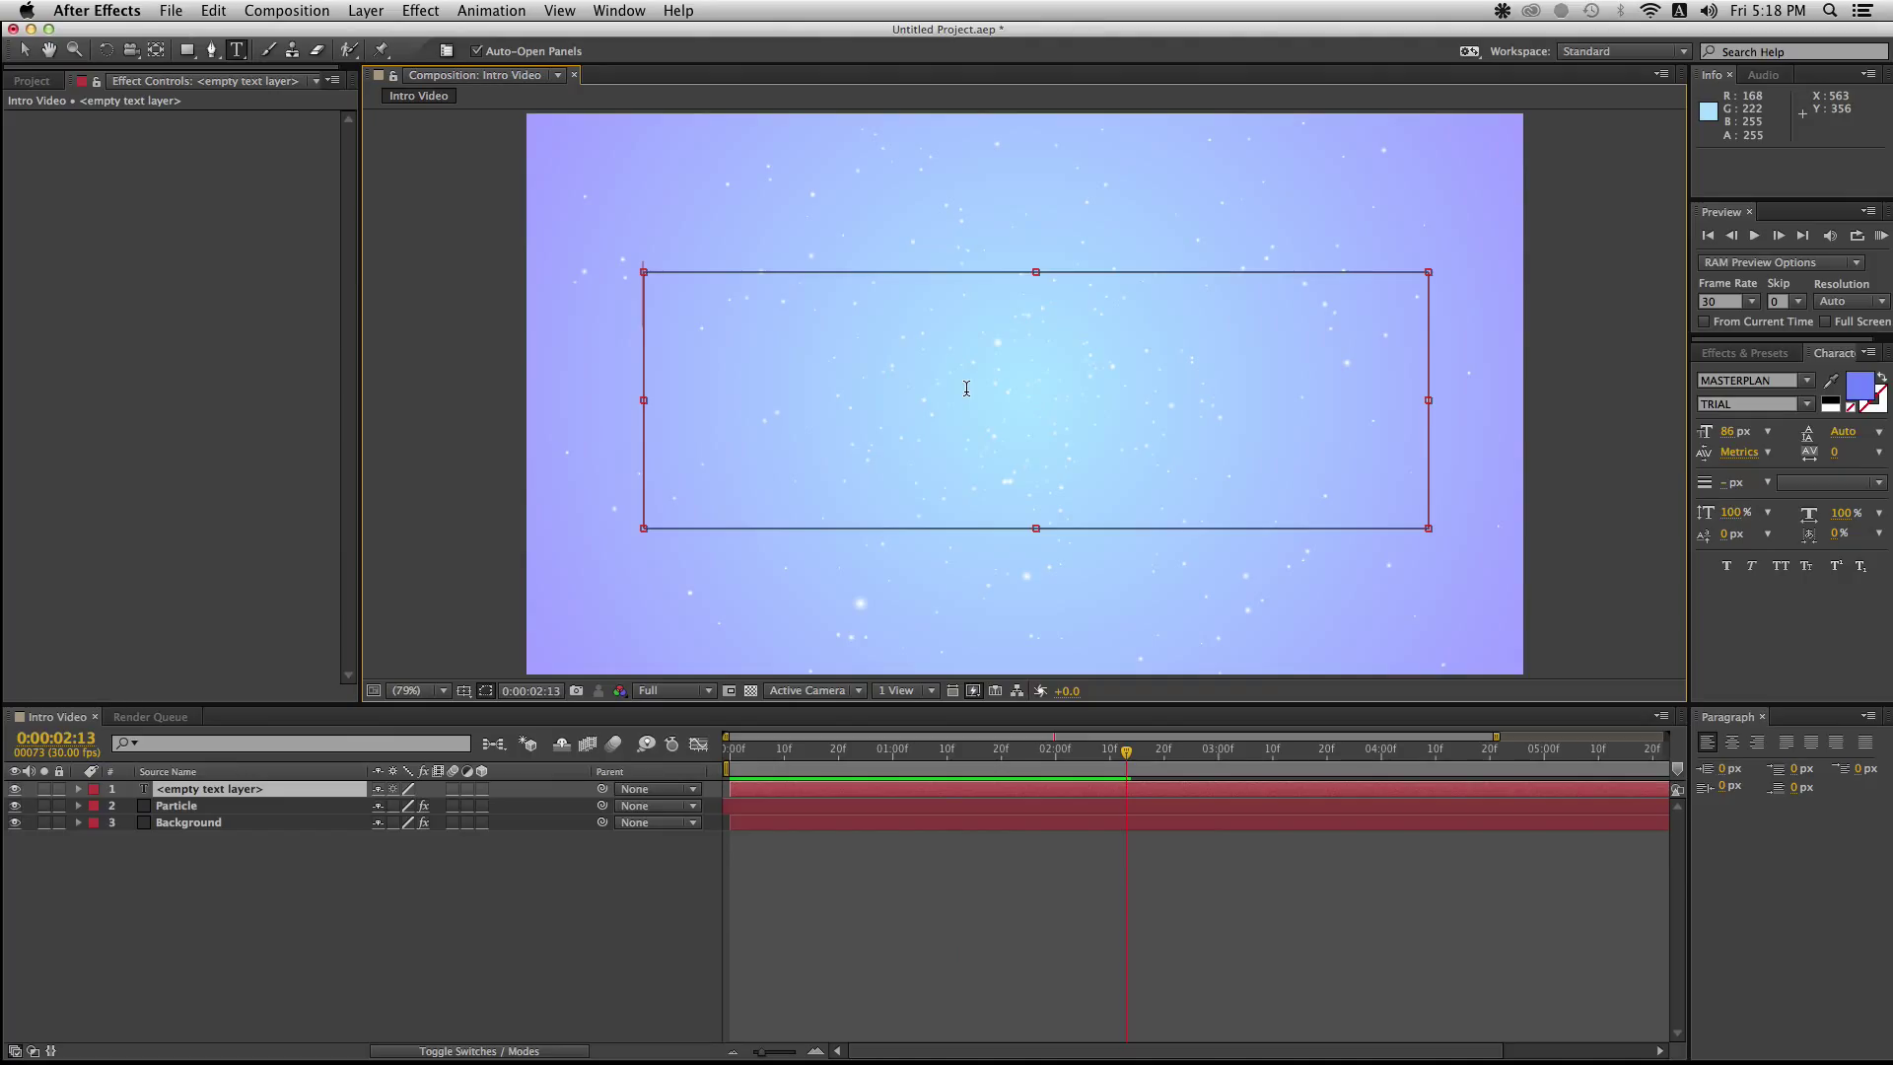
pyautogui.write('LIL ')
pyautogui.write('SOKZ')
# Enlarge the LIL SOKZ title to 230 px and move it right and down
pyautogui.tripleClick(866, 298)
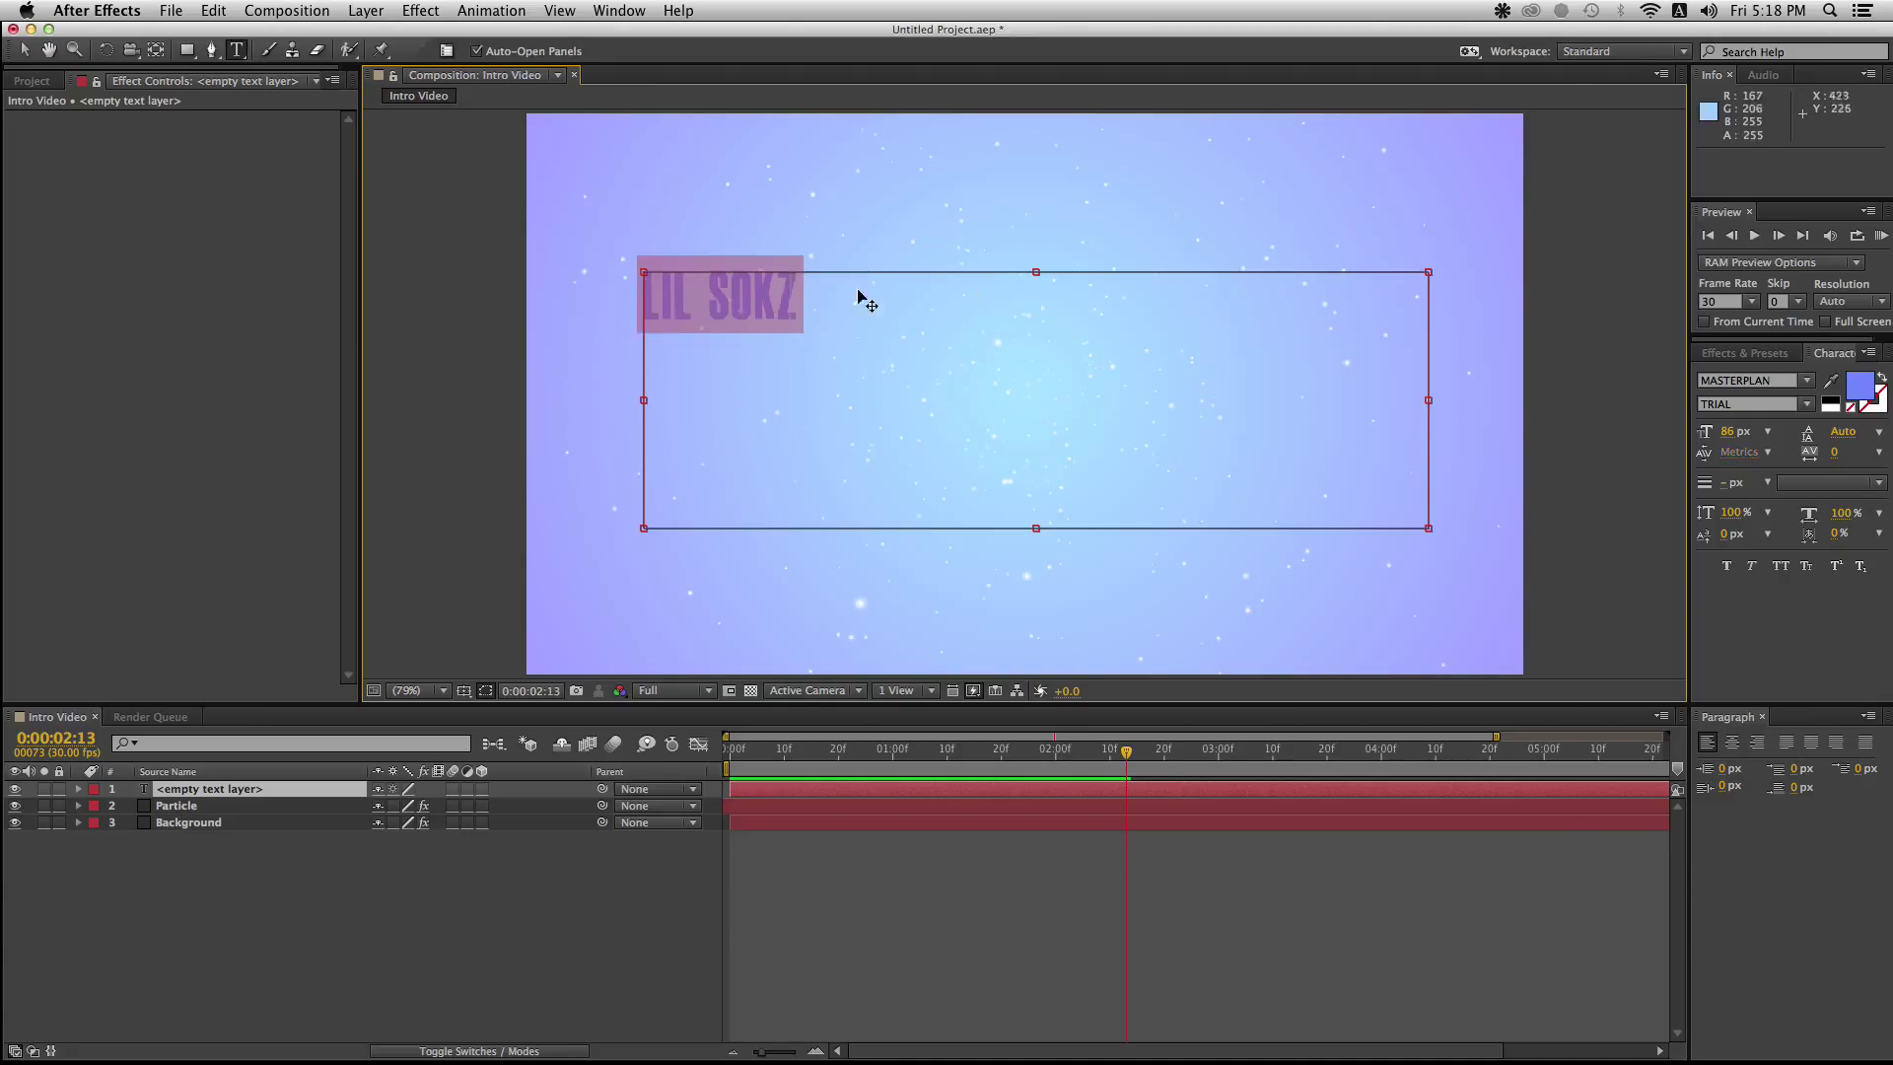
pyautogui.moveTo(1639, 399); pyautogui.dragTo(1809, 412)
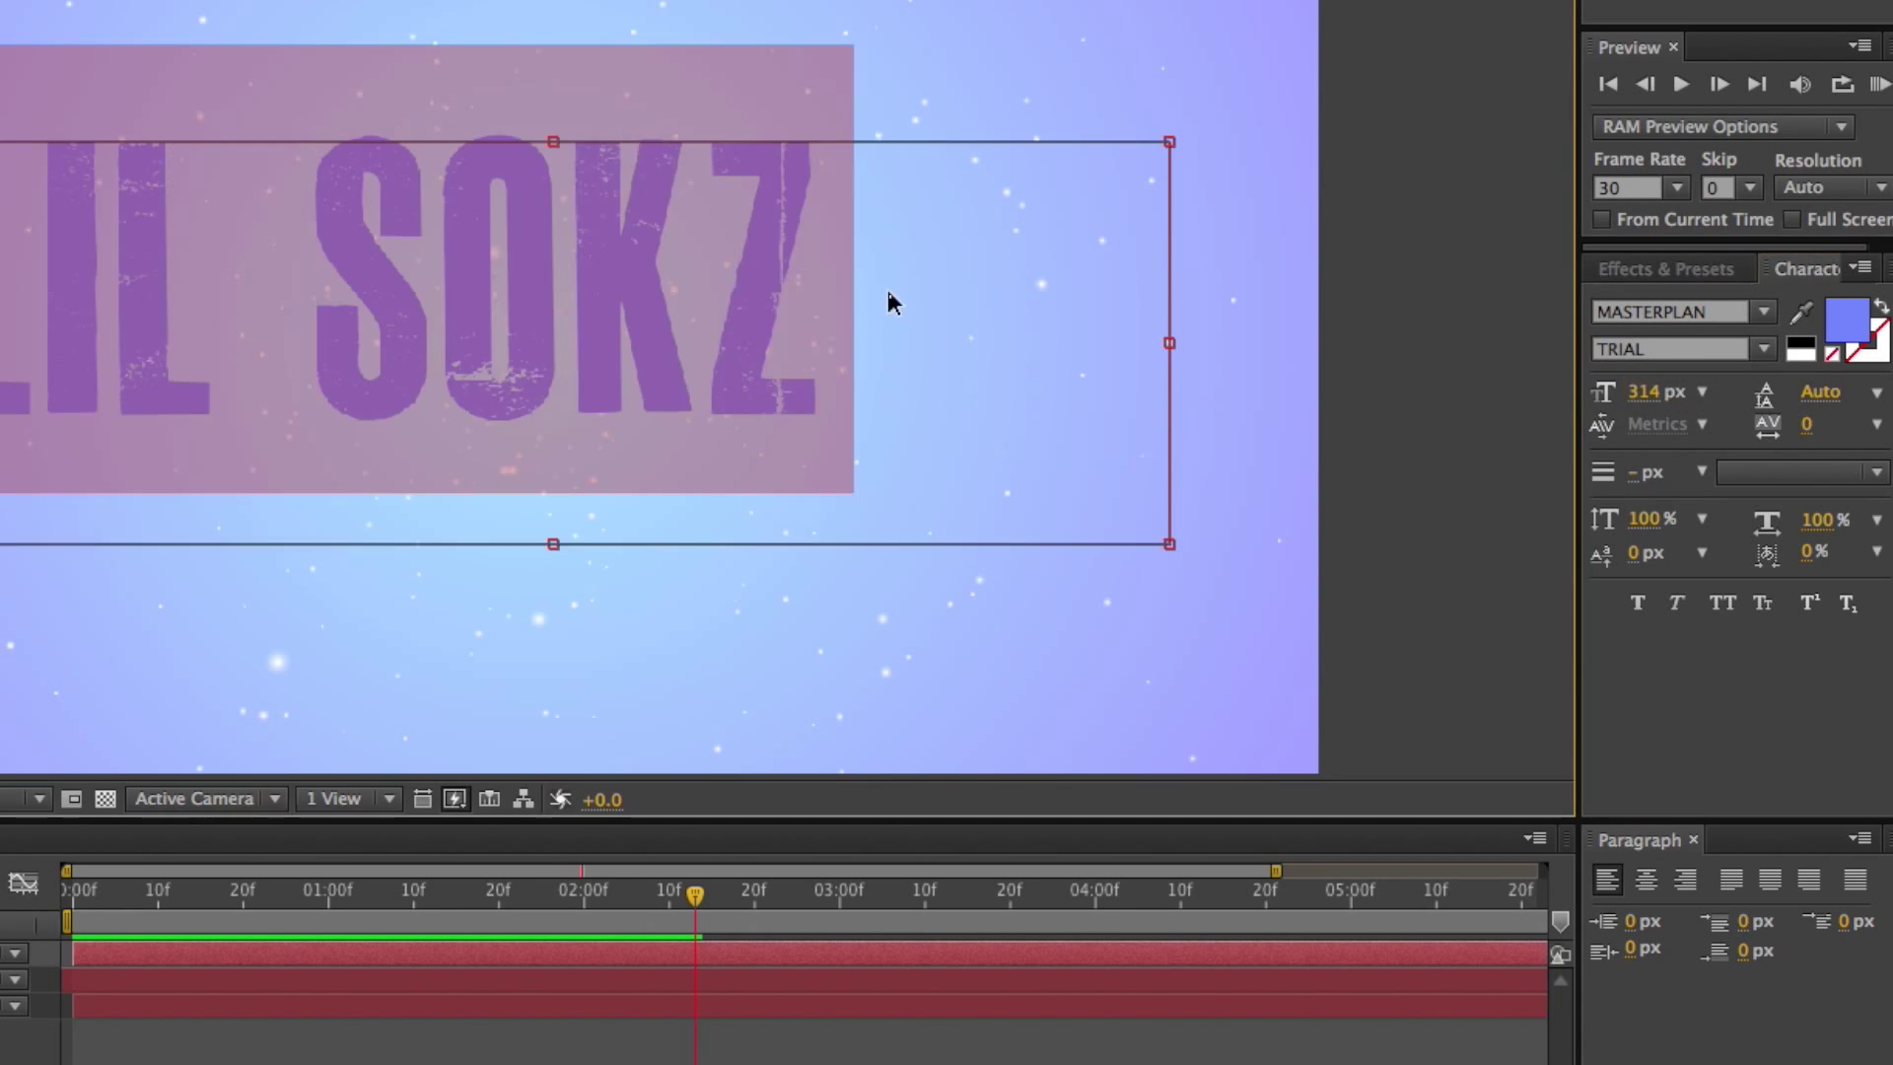
pyautogui.click(848, 308)
pyautogui.click(907, 655)
pyautogui.moveTo(1333, 778); pyautogui.dragTo(1476, 838)
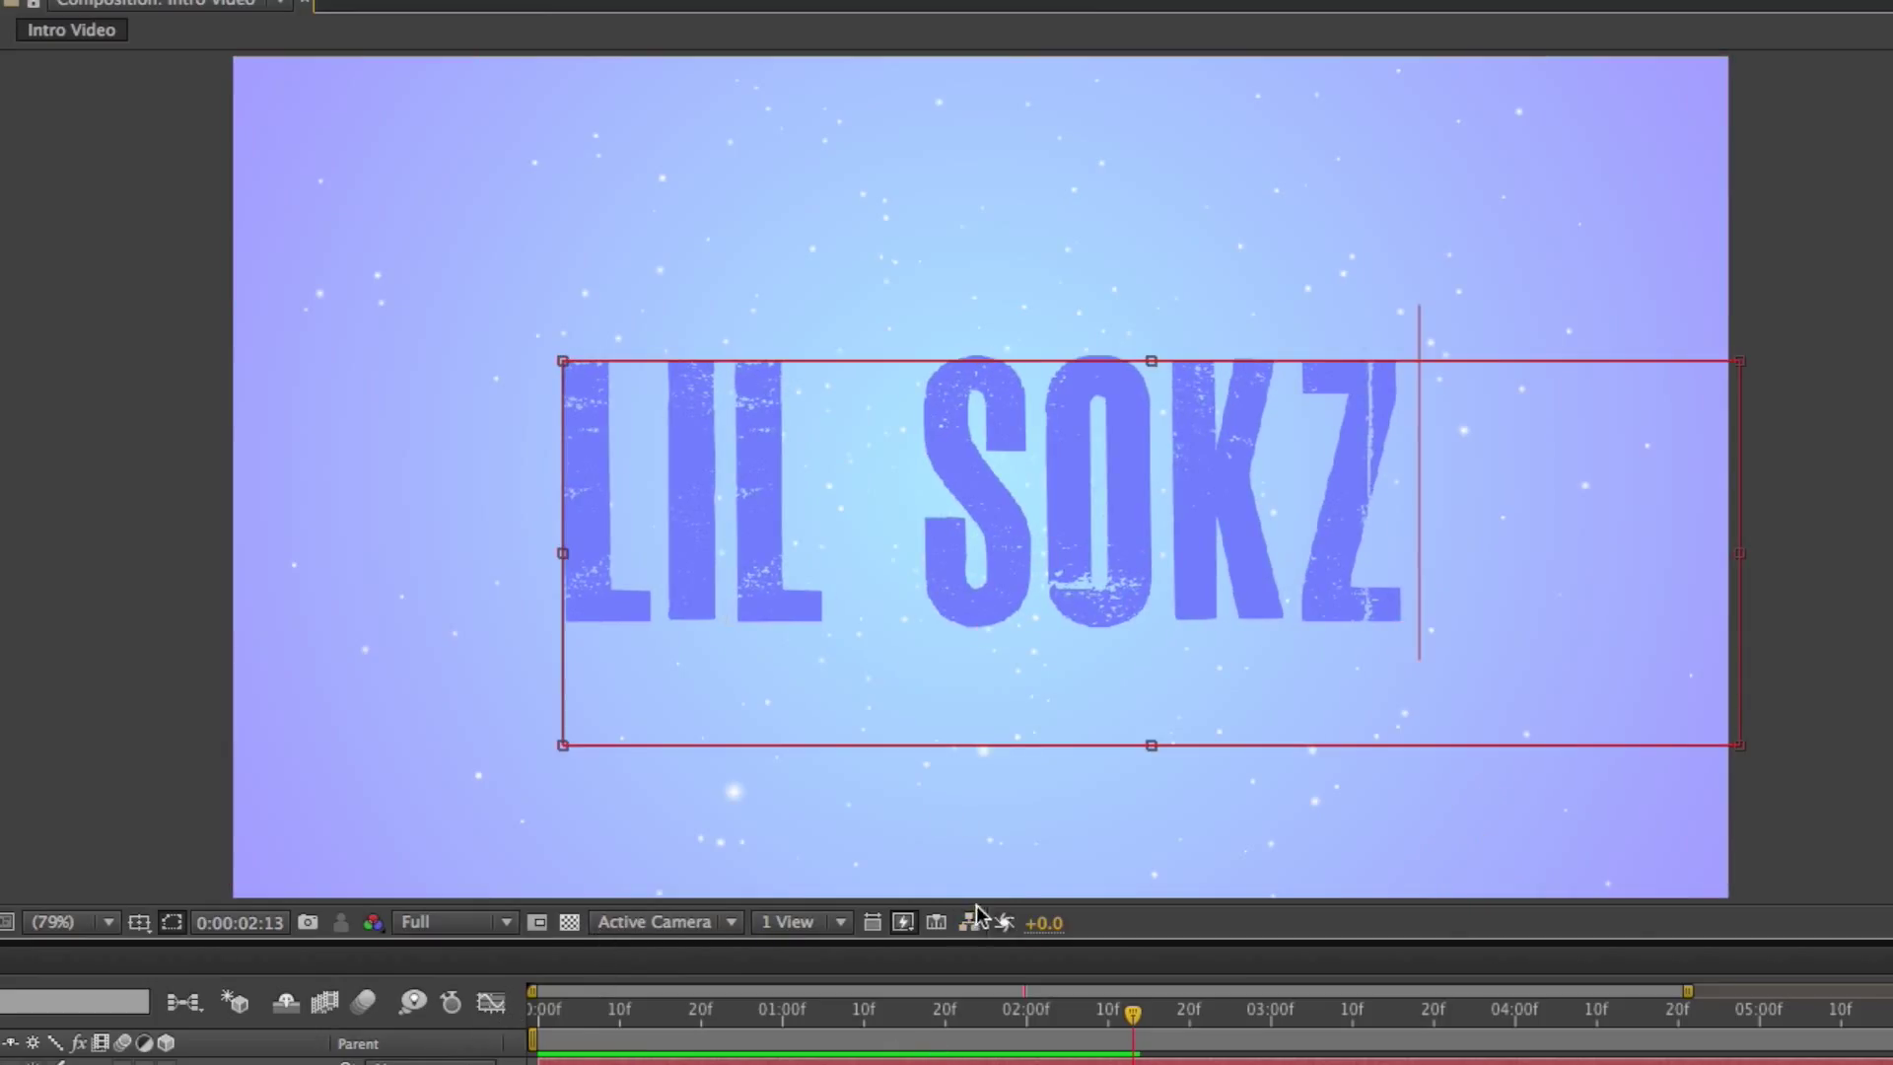
pyautogui.click(972, 858)
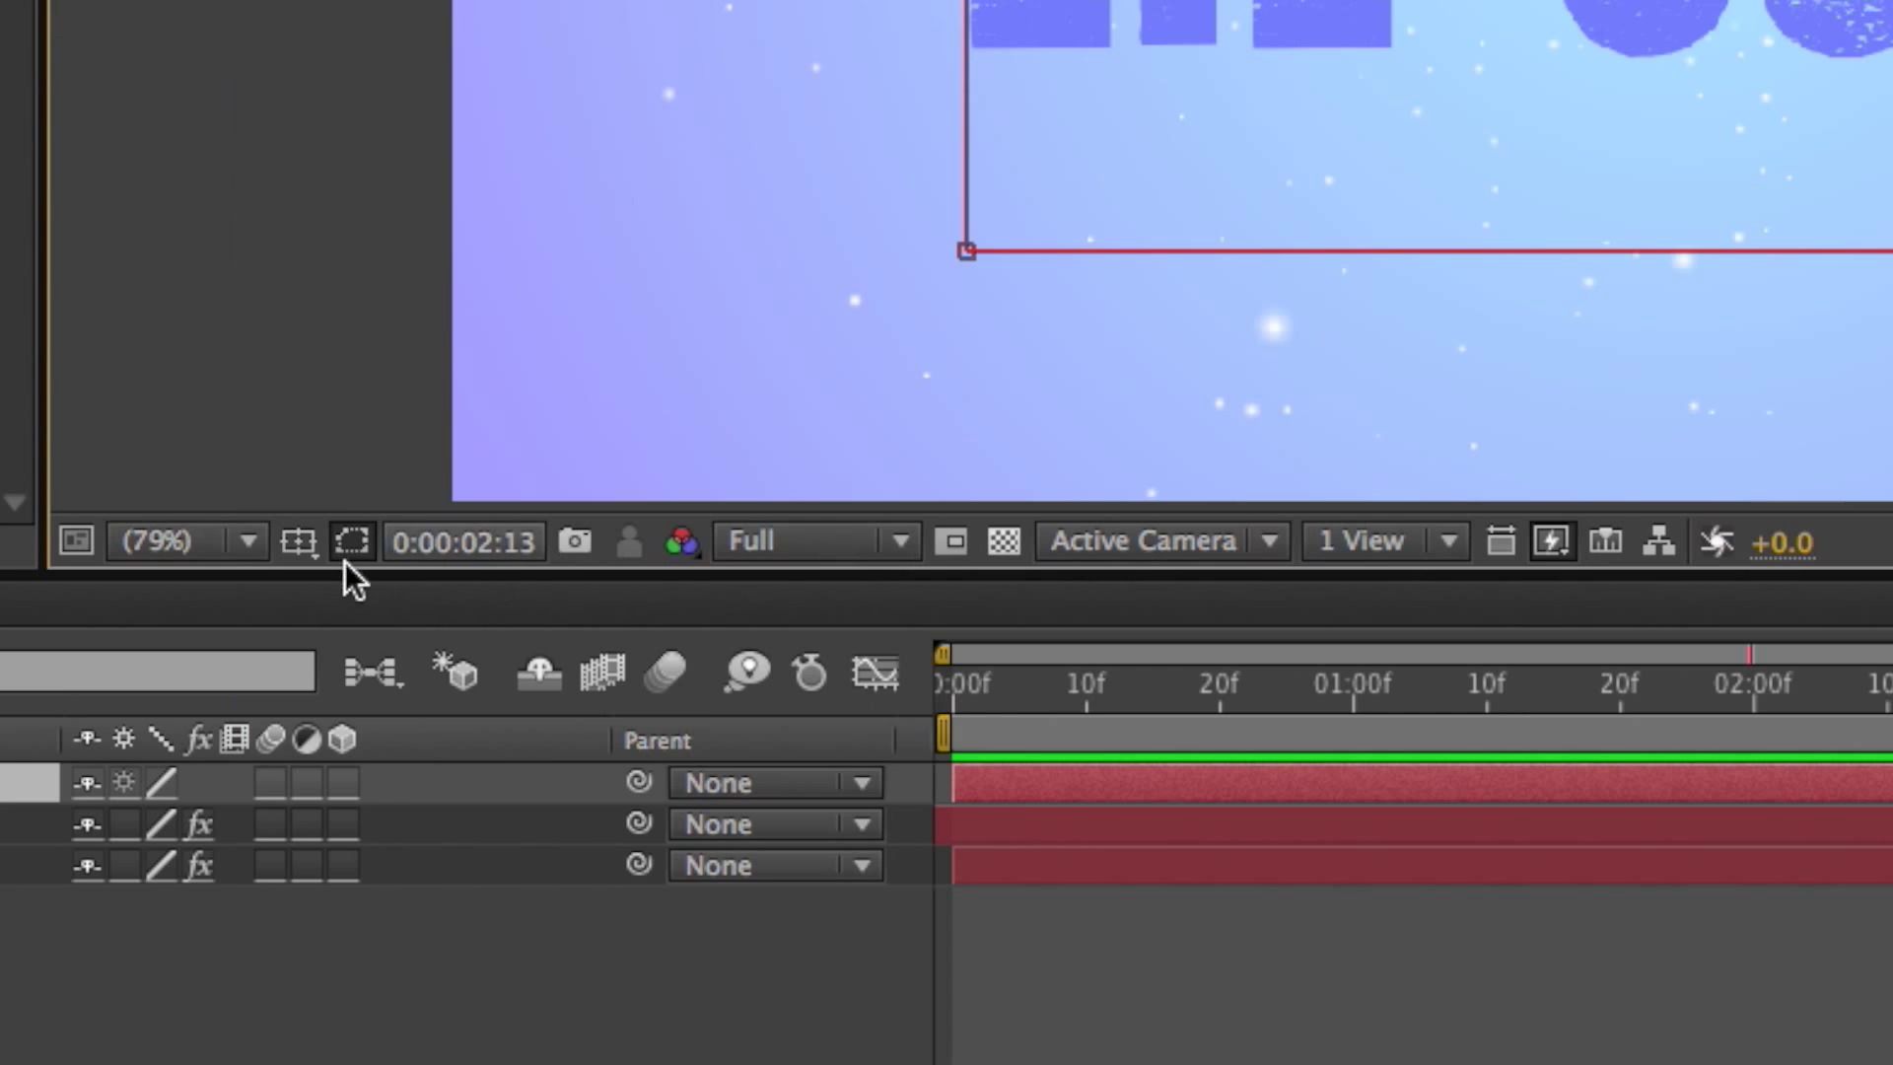
# With Title/Action Safe guides shown, enlarge the title to 373 px and centre it
pyautogui.click(299, 542)
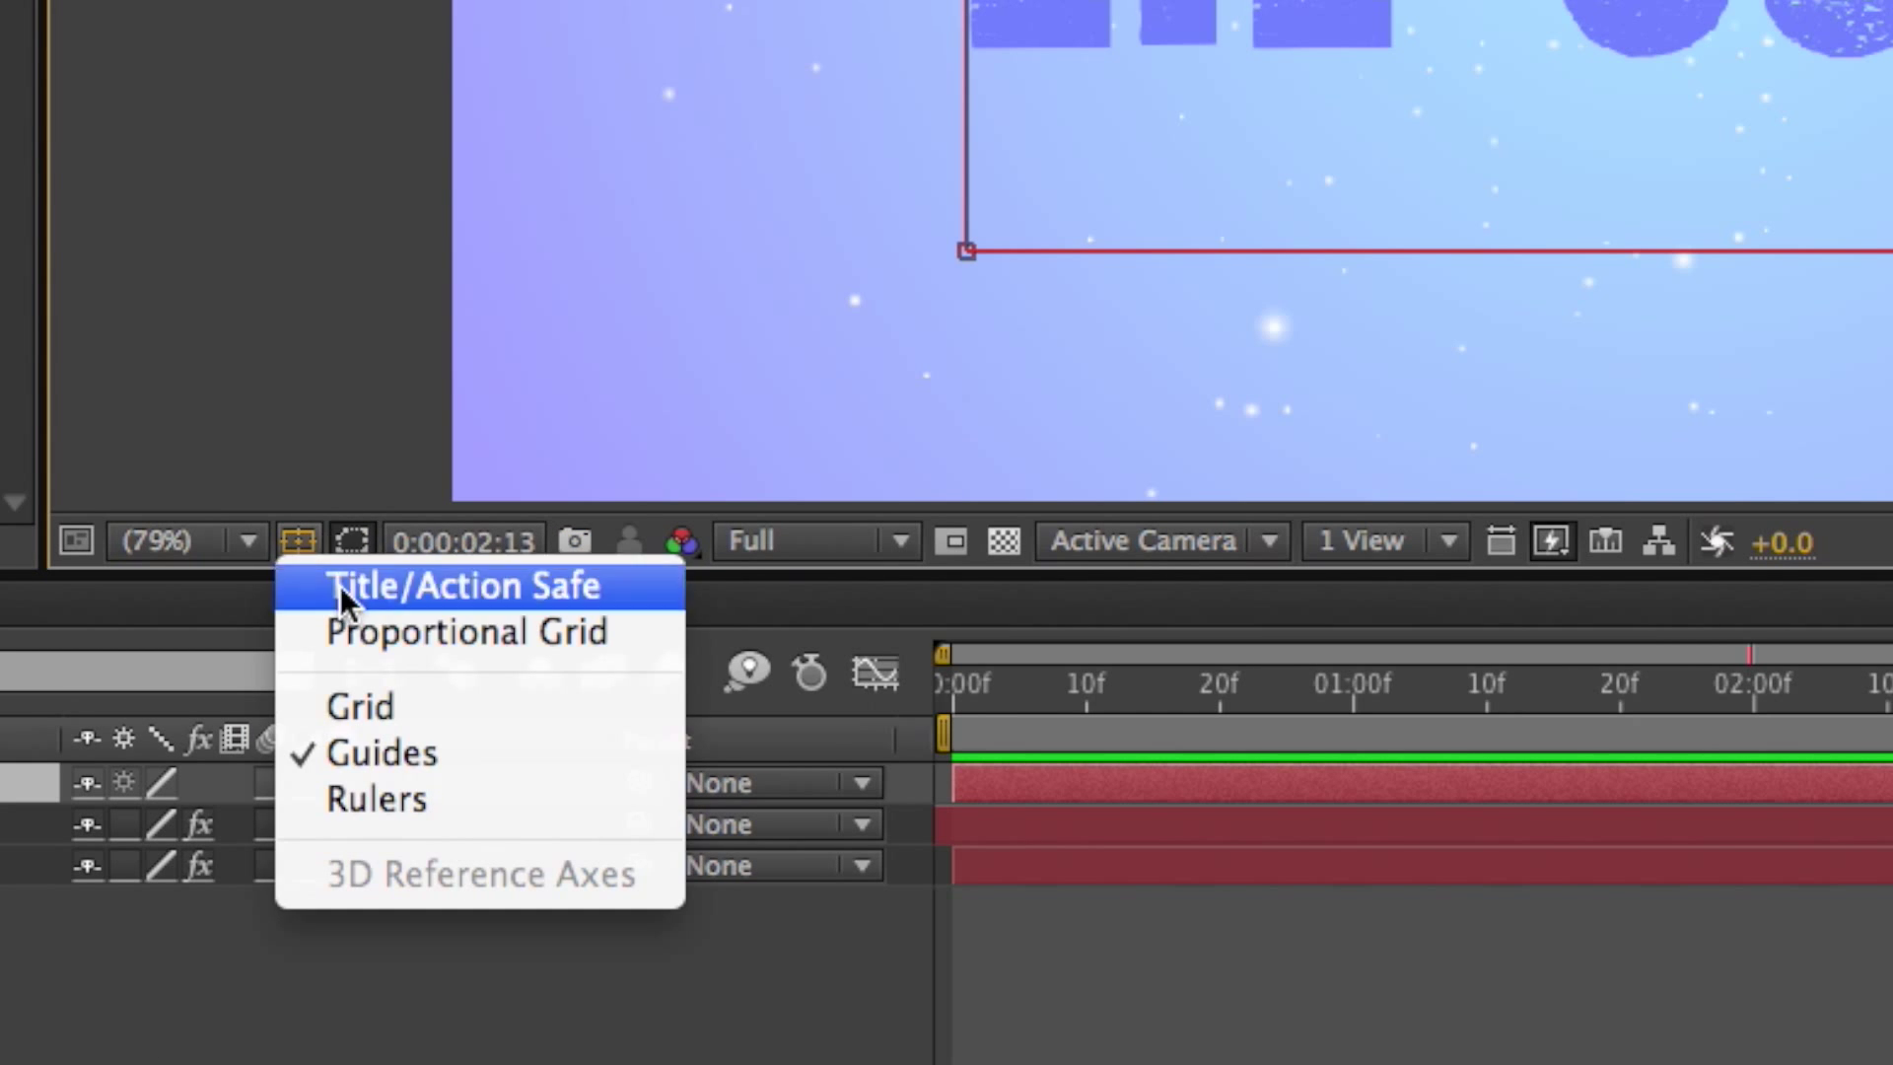
pyautogui.click(340, 585)
pyautogui.moveTo(1140, 613); pyautogui.dragTo(1149, 592)
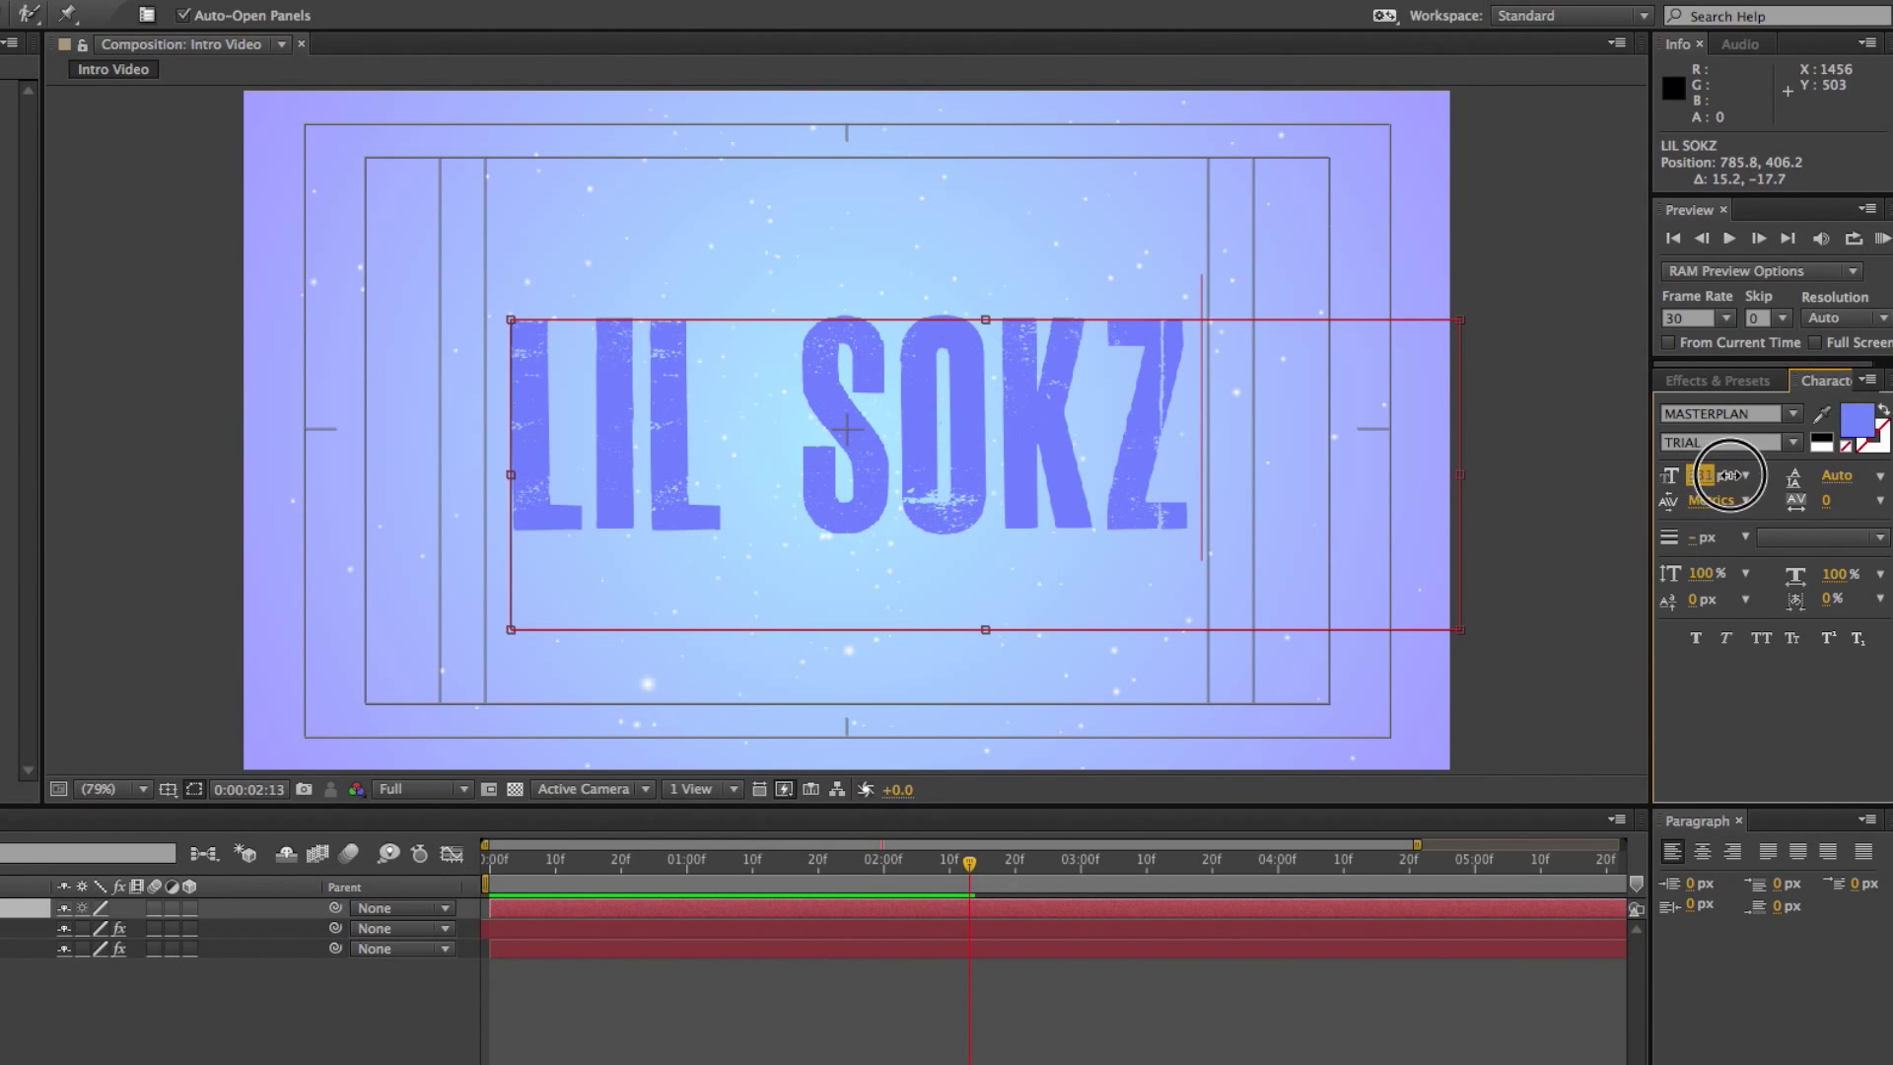
pyautogui.moveTo(1703, 475); pyautogui.dragTo(1732, 475)
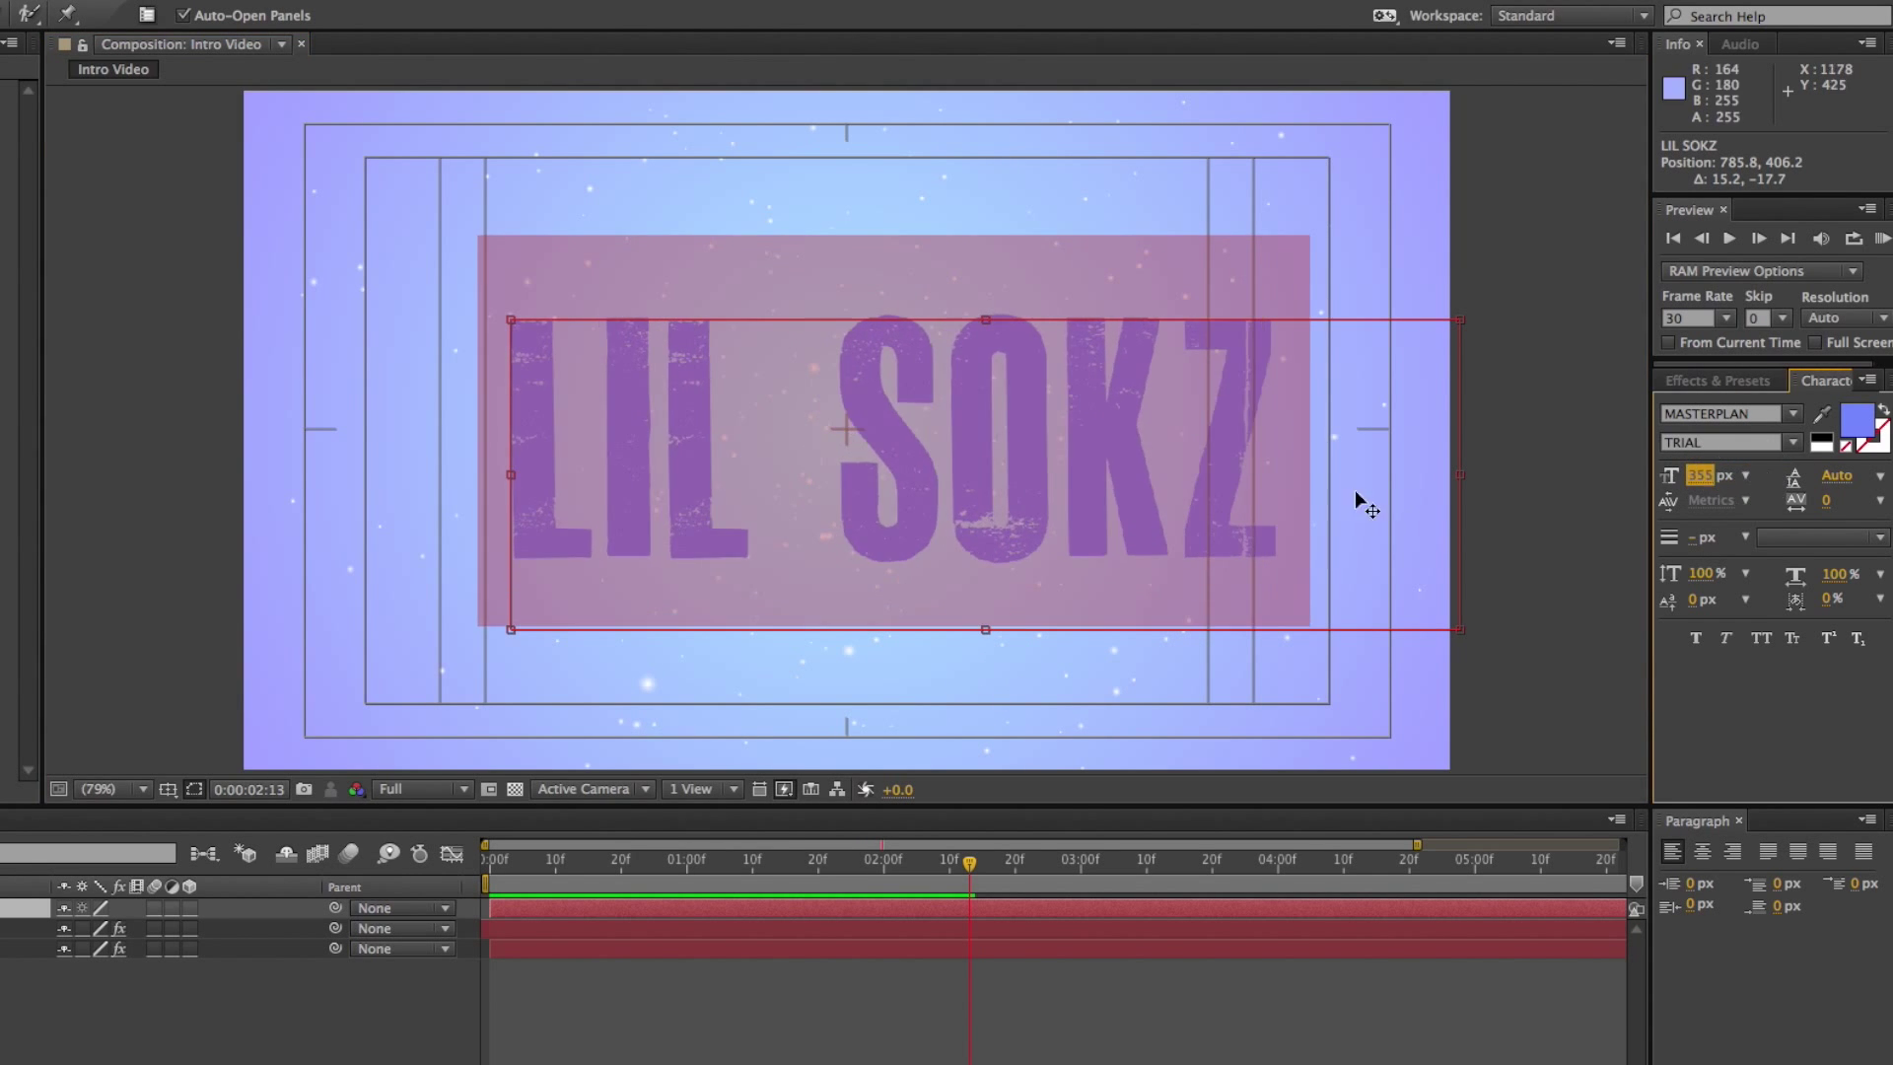
pyautogui.moveTo(1199, 688); pyautogui.dragTo(1170, 694)
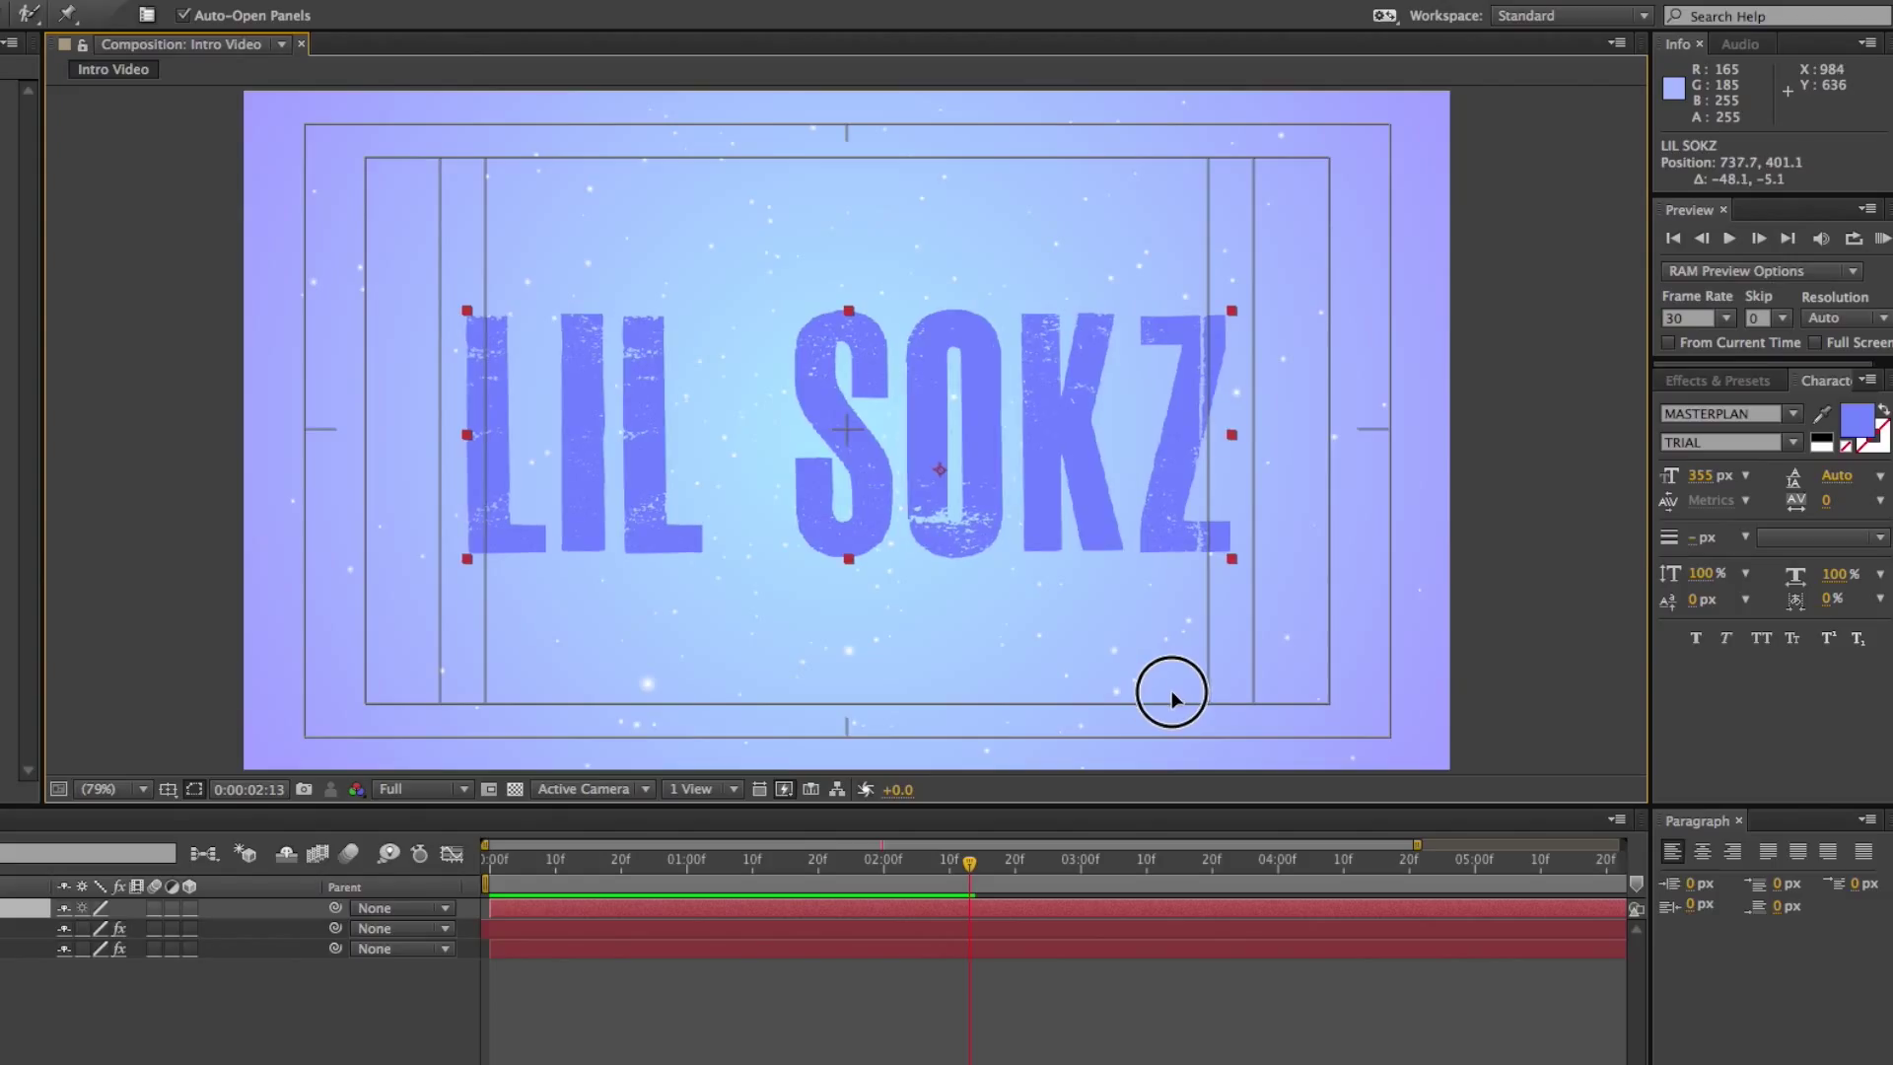
pyautogui.moveTo(1702, 475); pyautogui.dragTo(1737, 477)
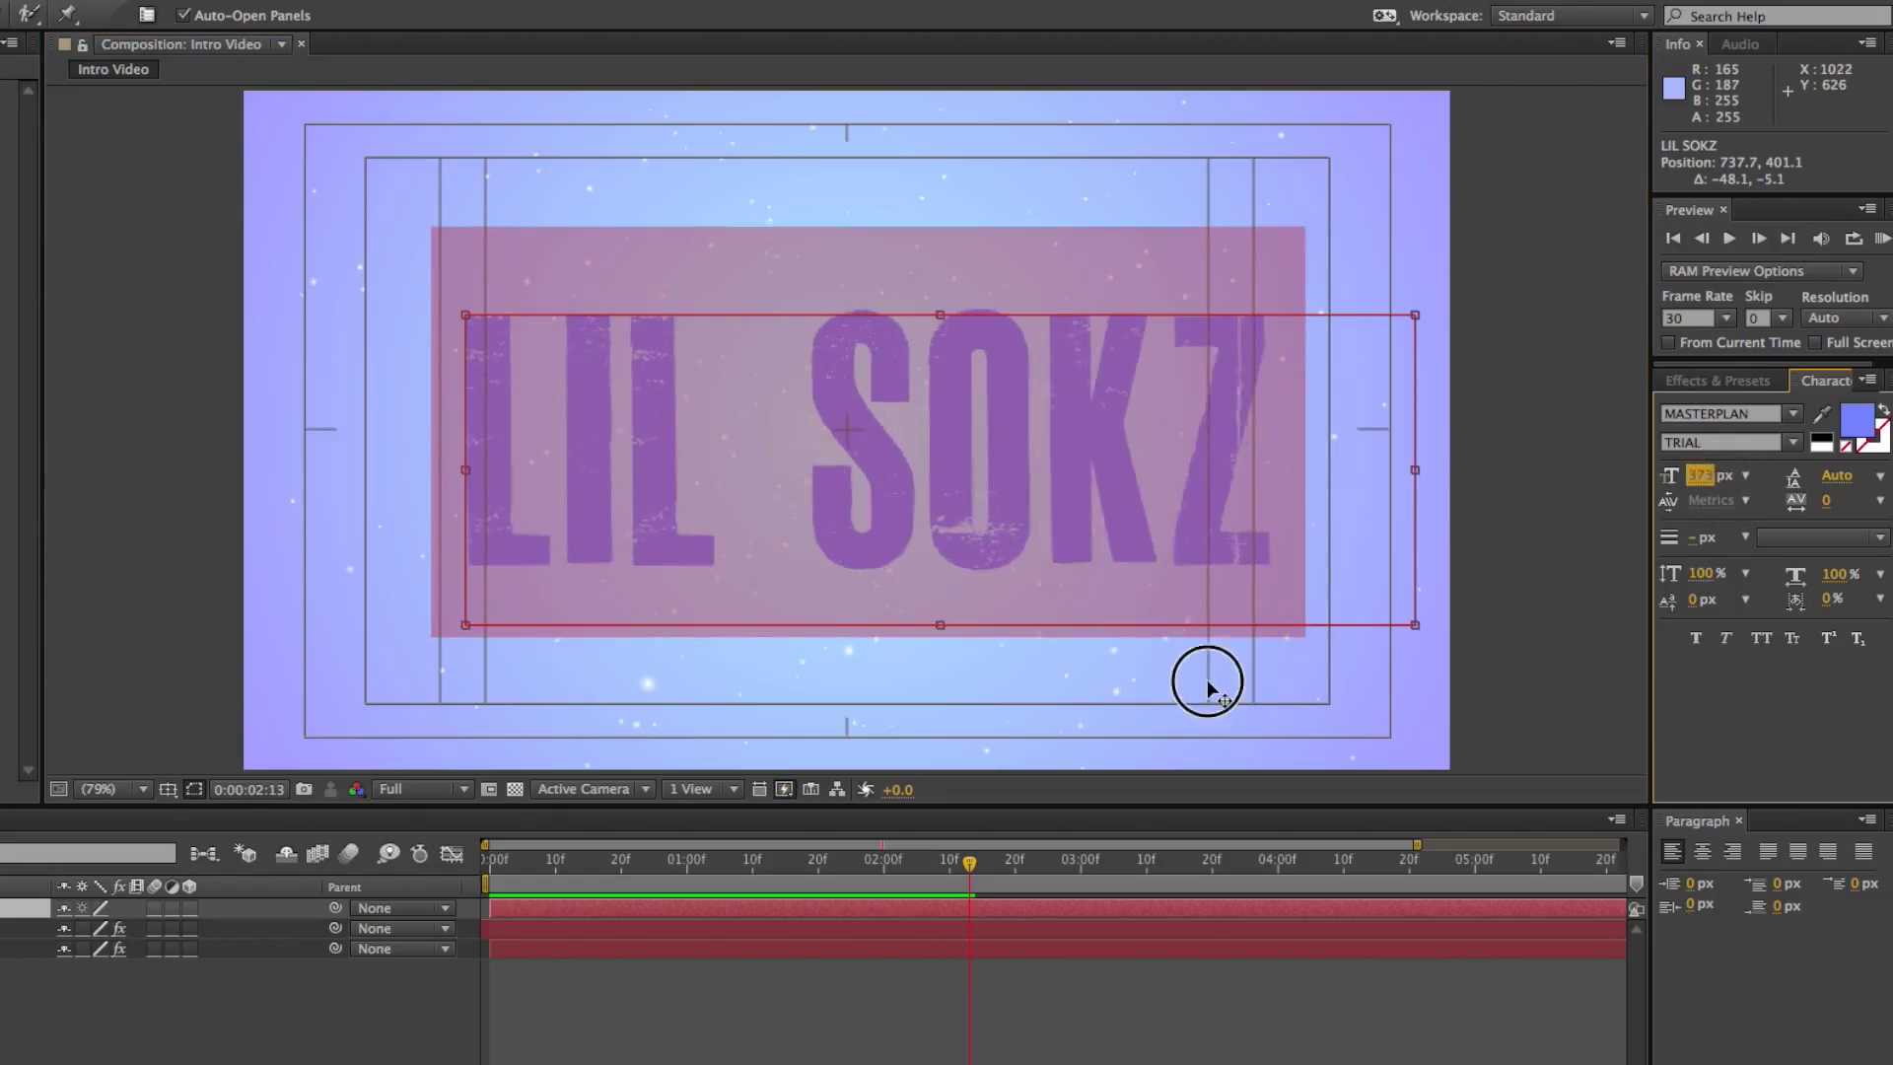
pyautogui.moveTo(1203, 677); pyautogui.dragTo(1183, 681)
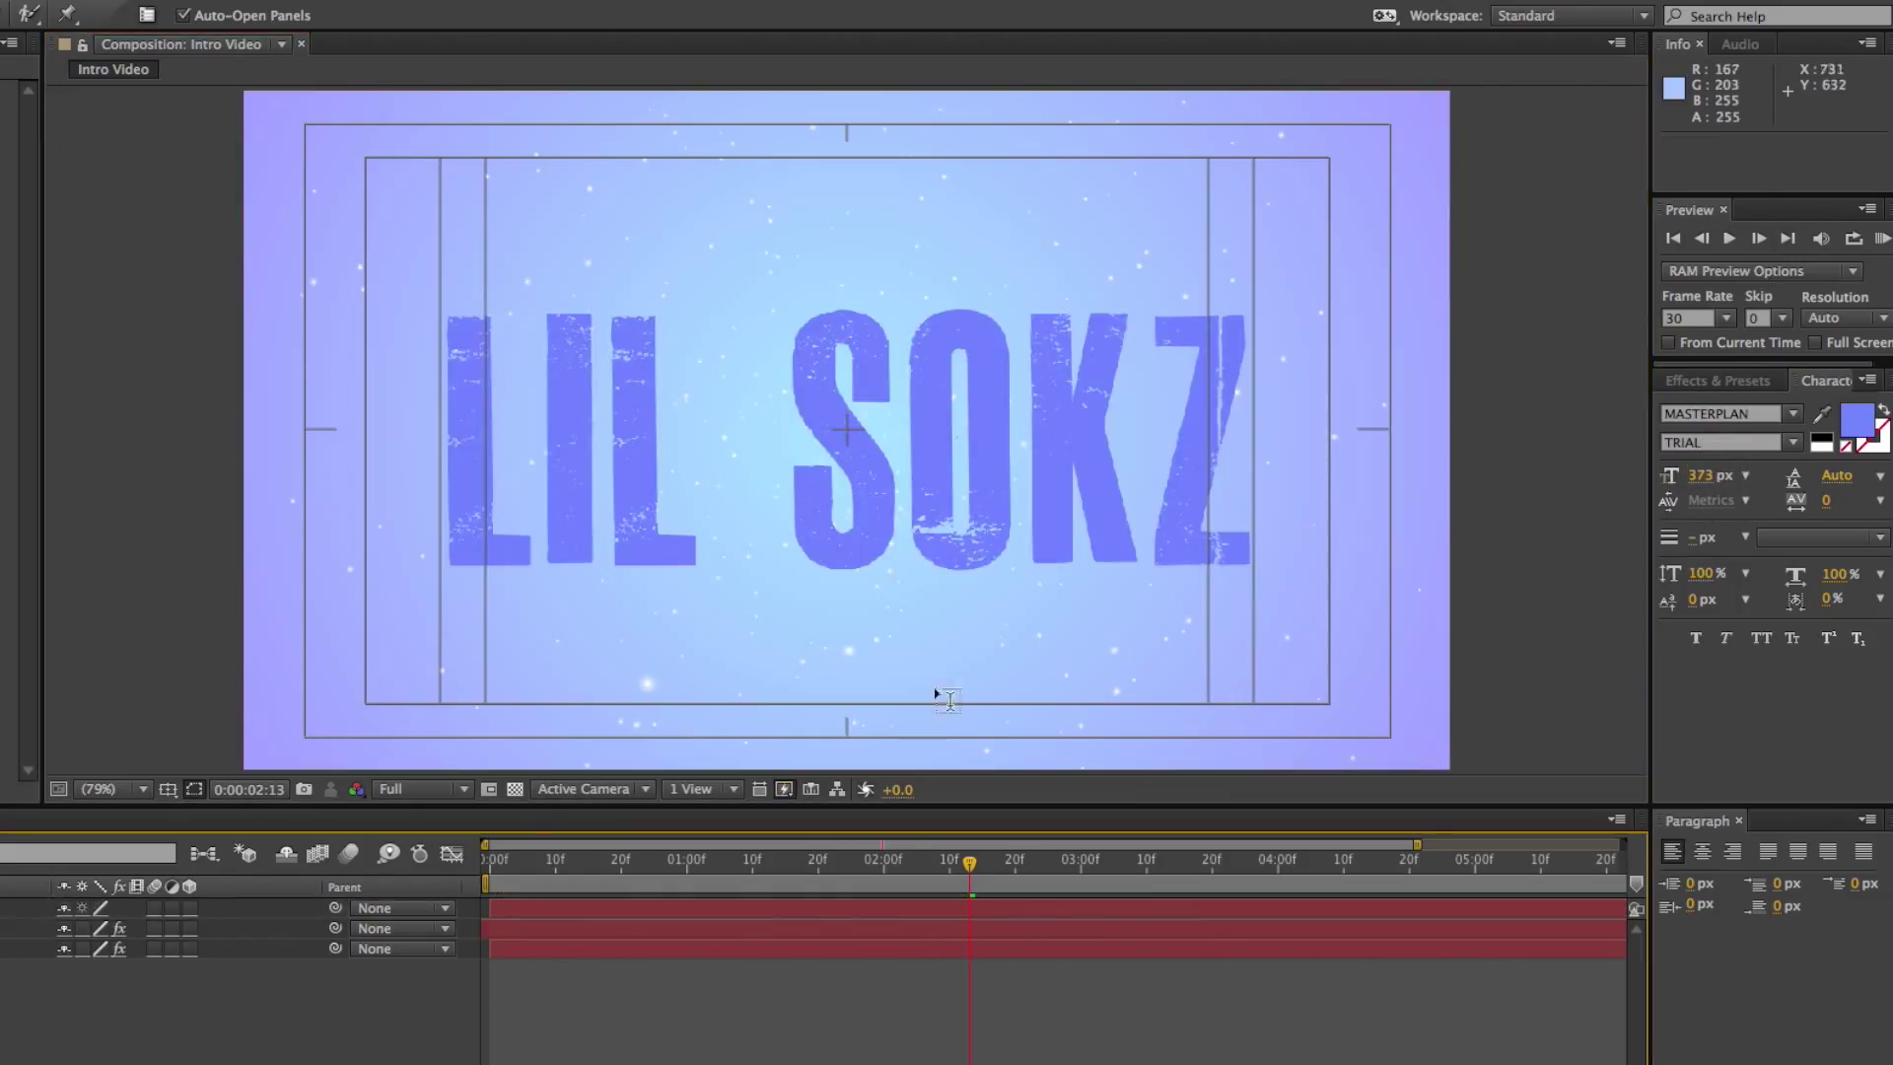
# Hide the safe-zone guides and preview the composition from the start
pyautogui.click(168, 789)
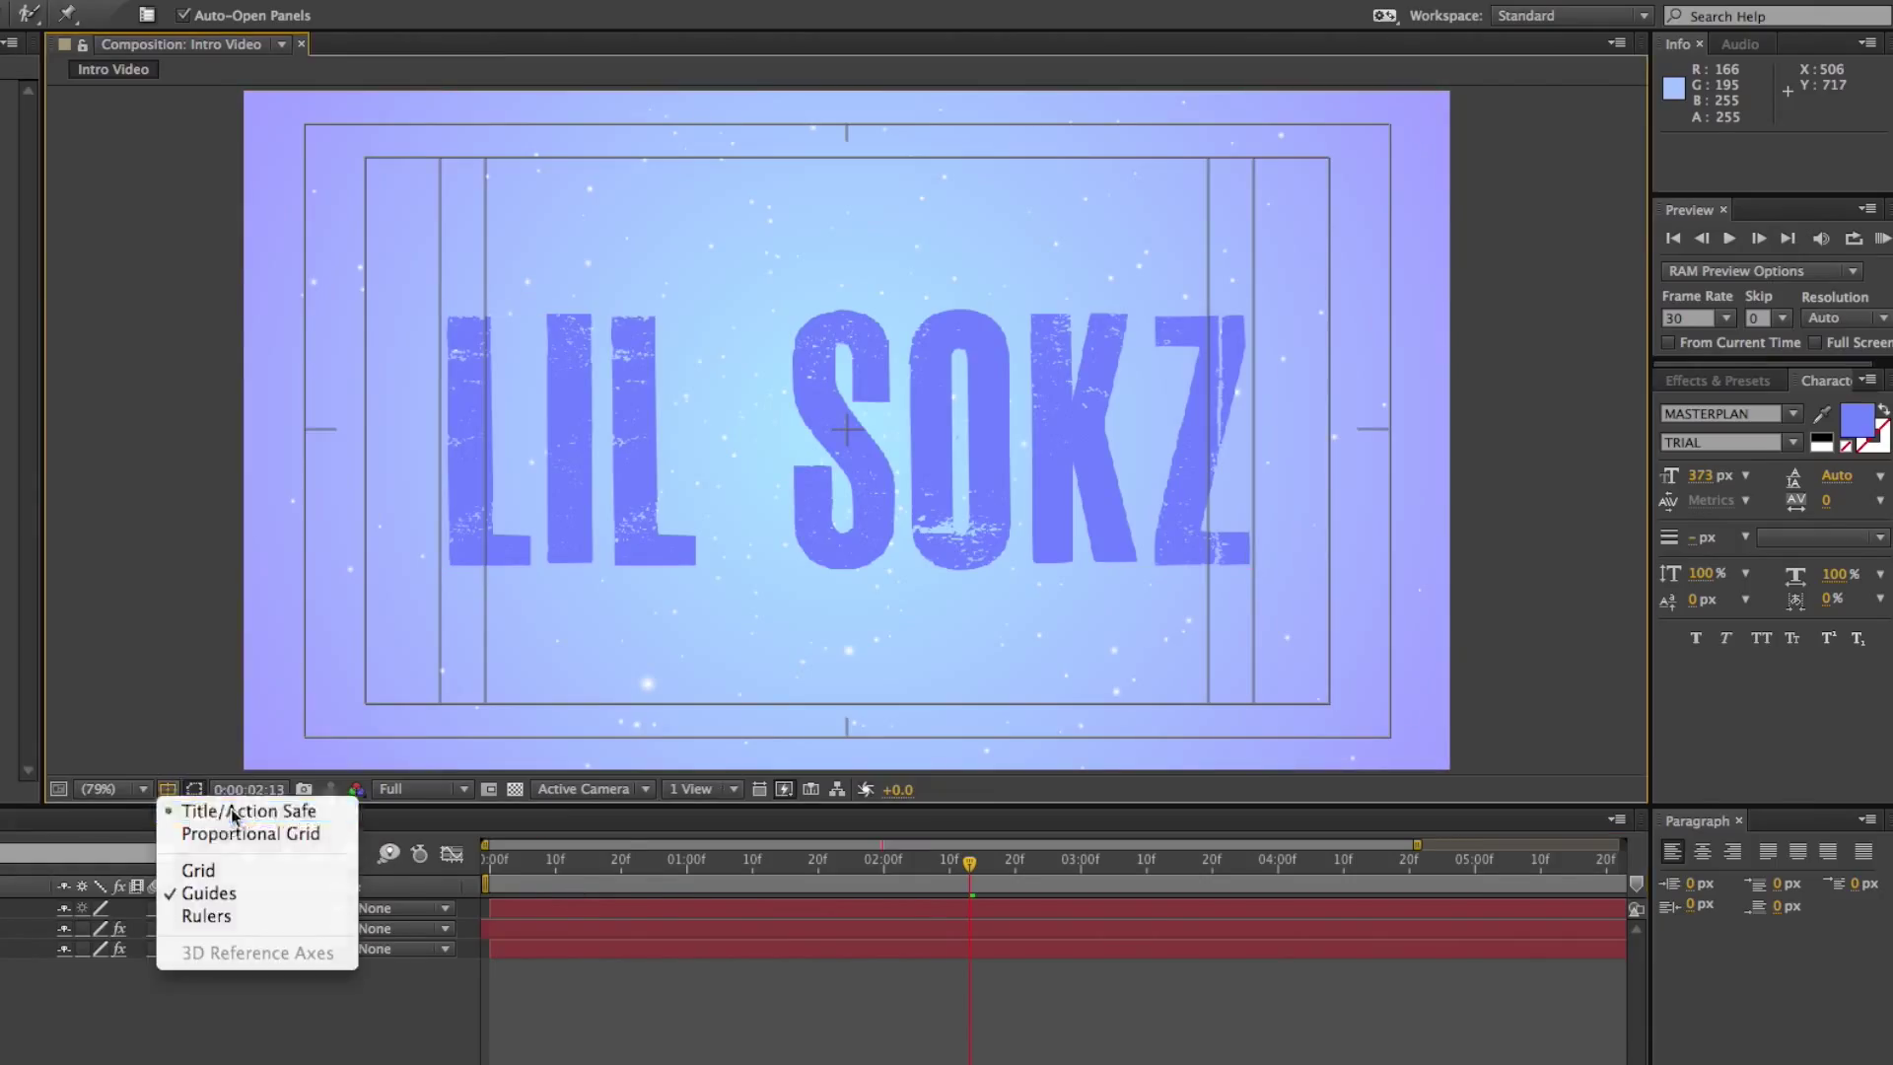
pyautogui.click(251, 803)
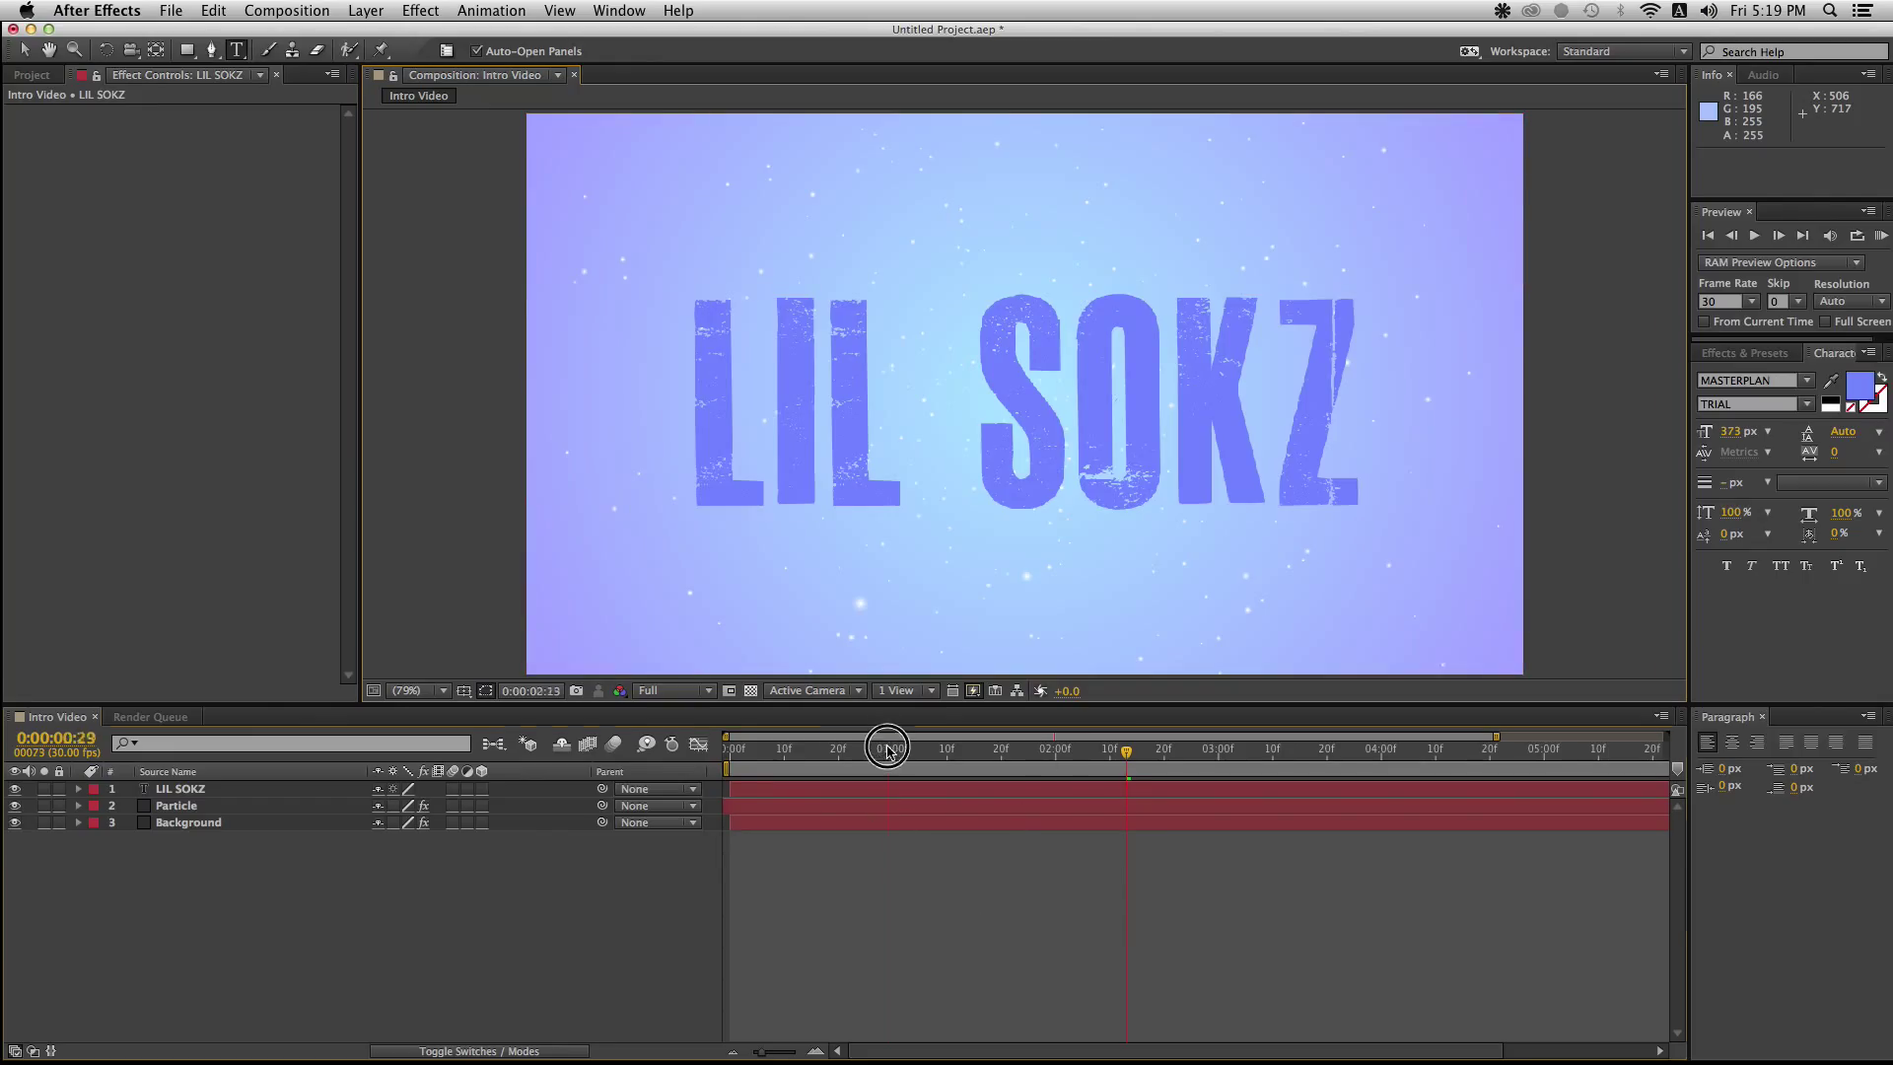
pyautogui.press('KP_0')
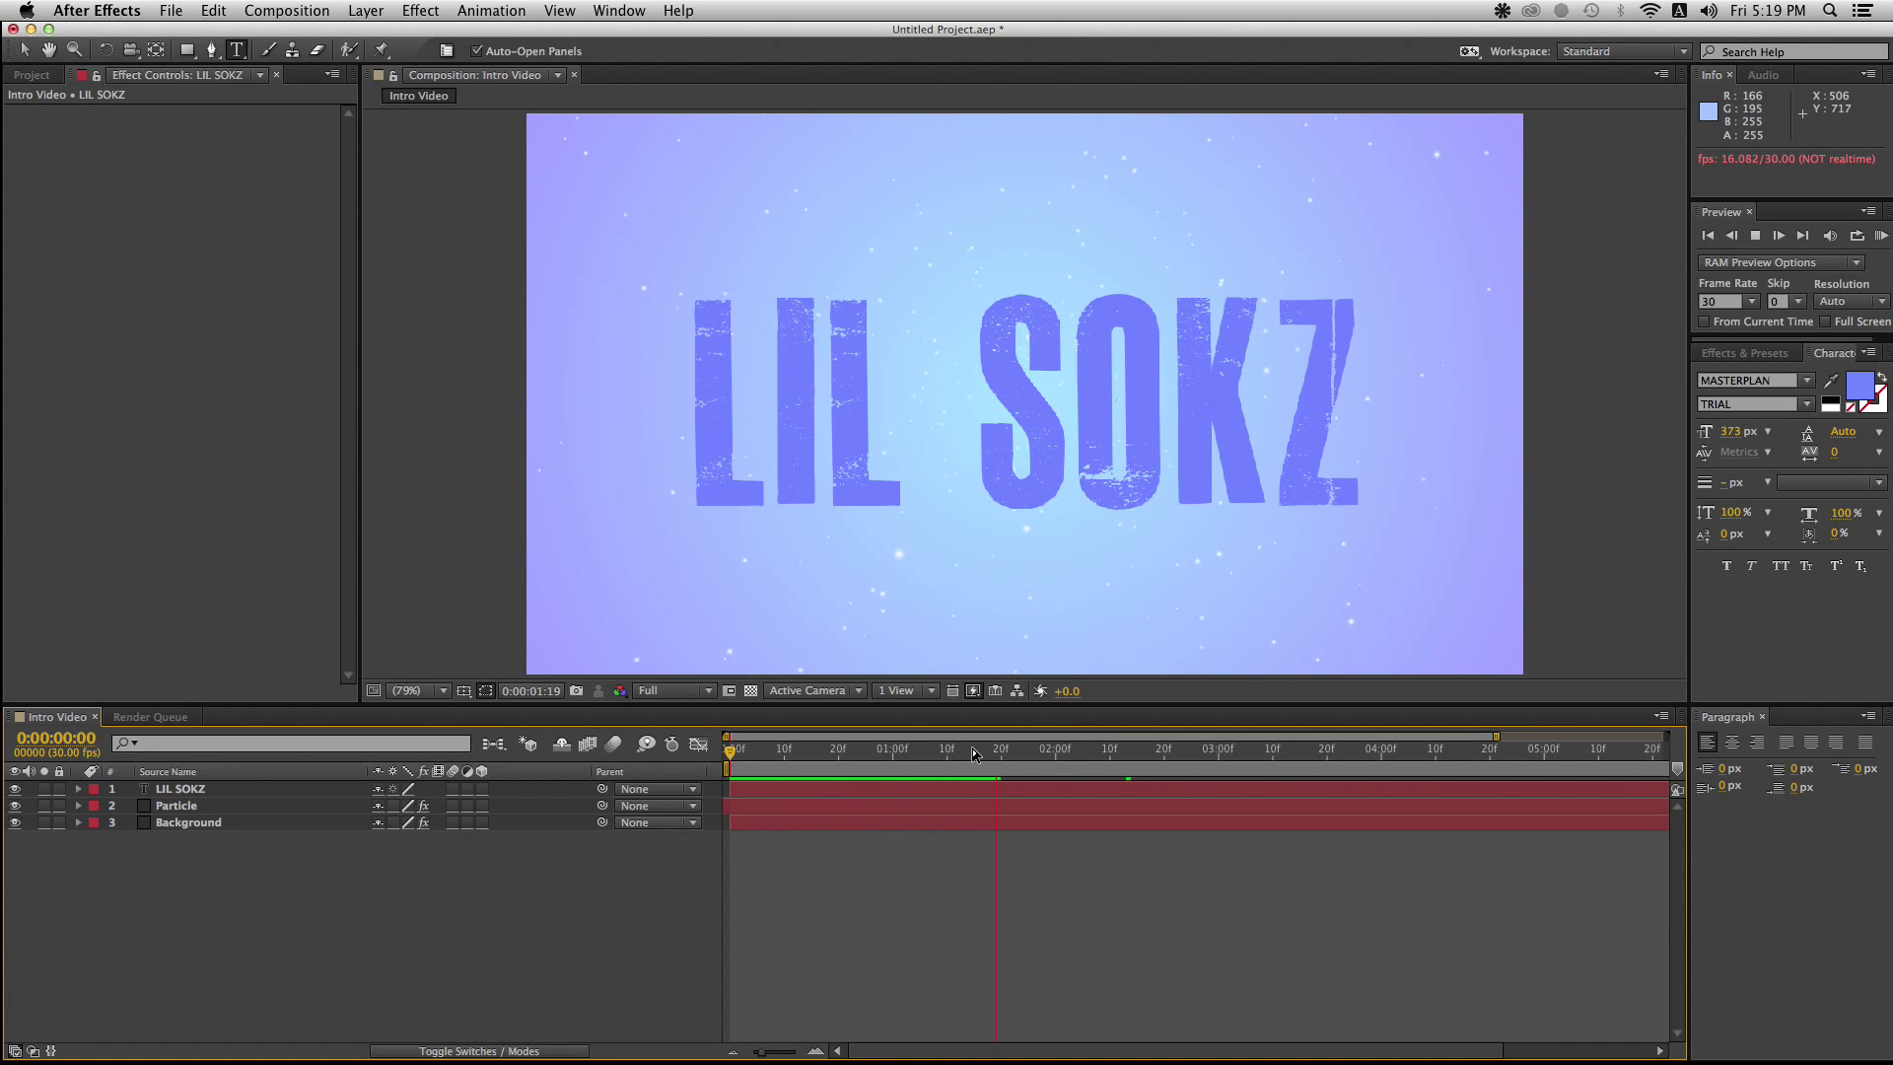
# Stop the preview and add a Gradient Overlay layer style to the LIL SOKZ title
pyautogui.press('space')
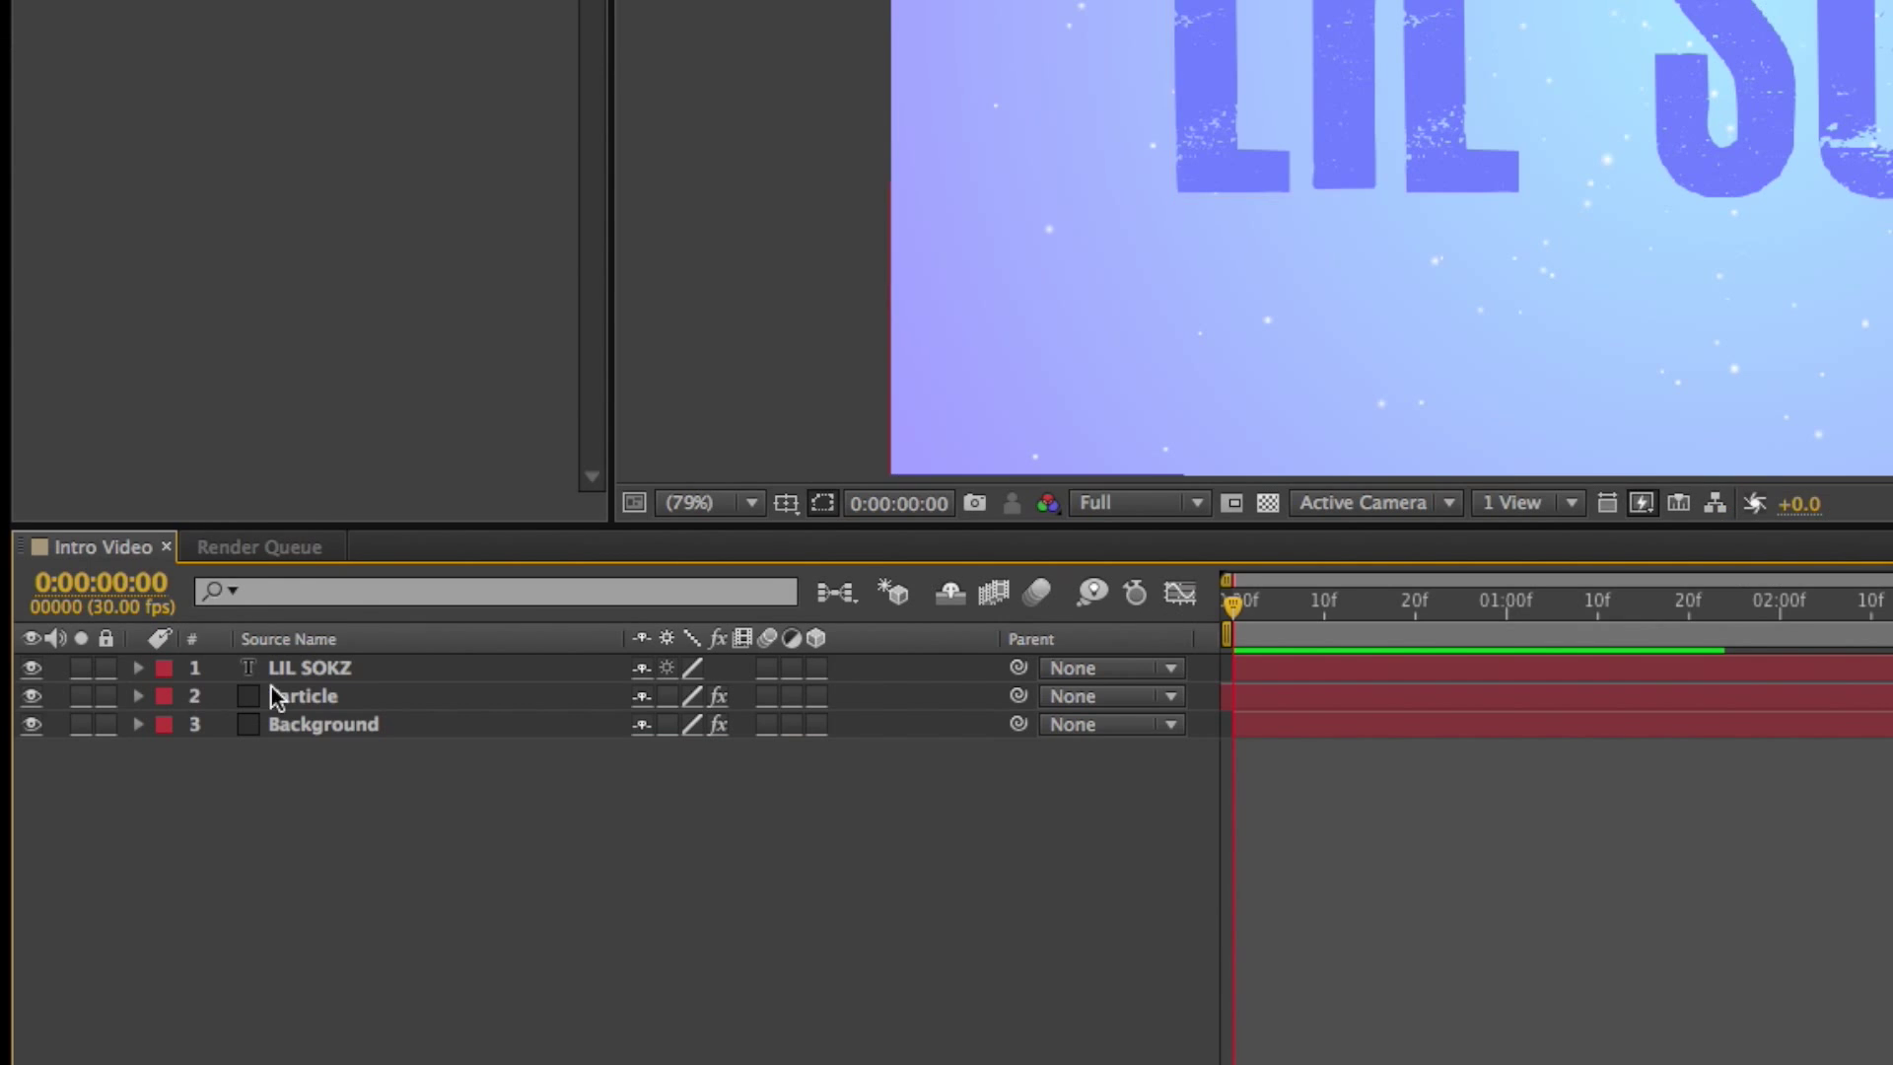
pyautogui.click(328, 667)
pyautogui.rightClick(382, 669)
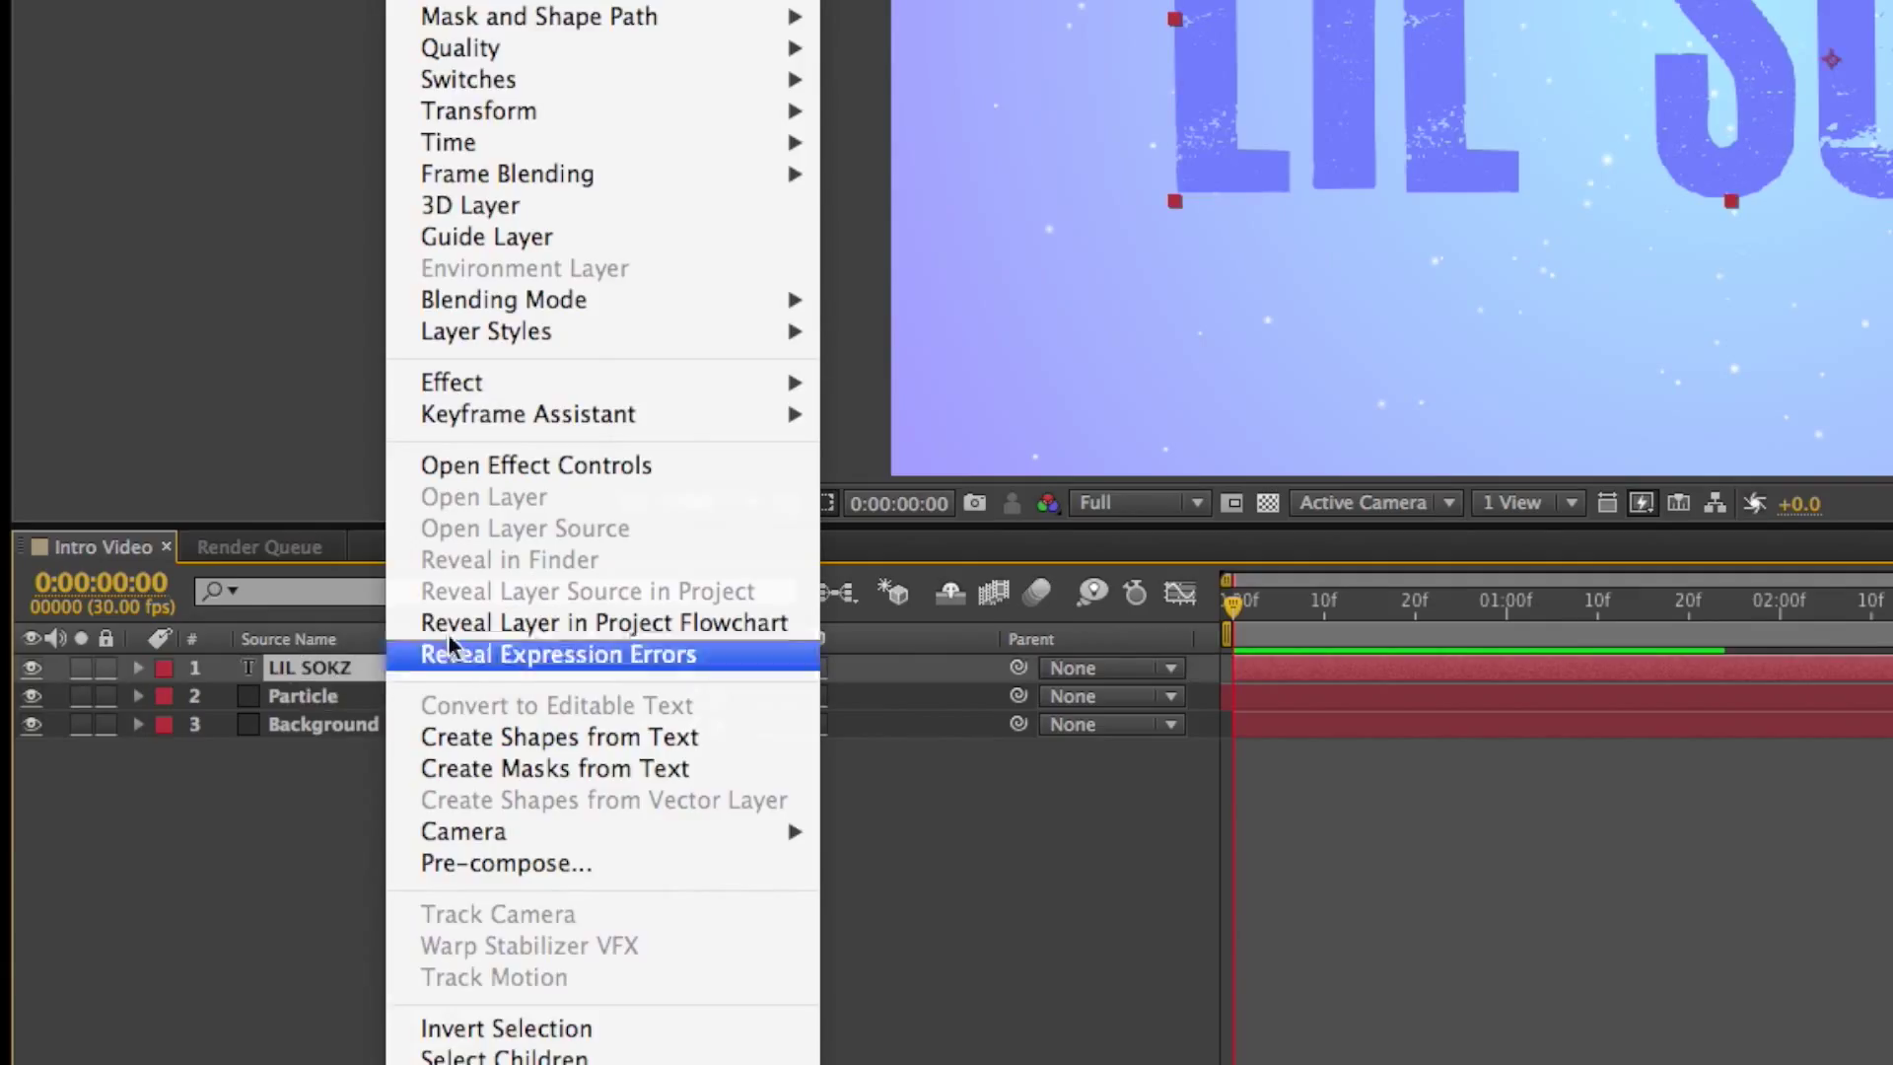
pyautogui.moveTo(528, 331)
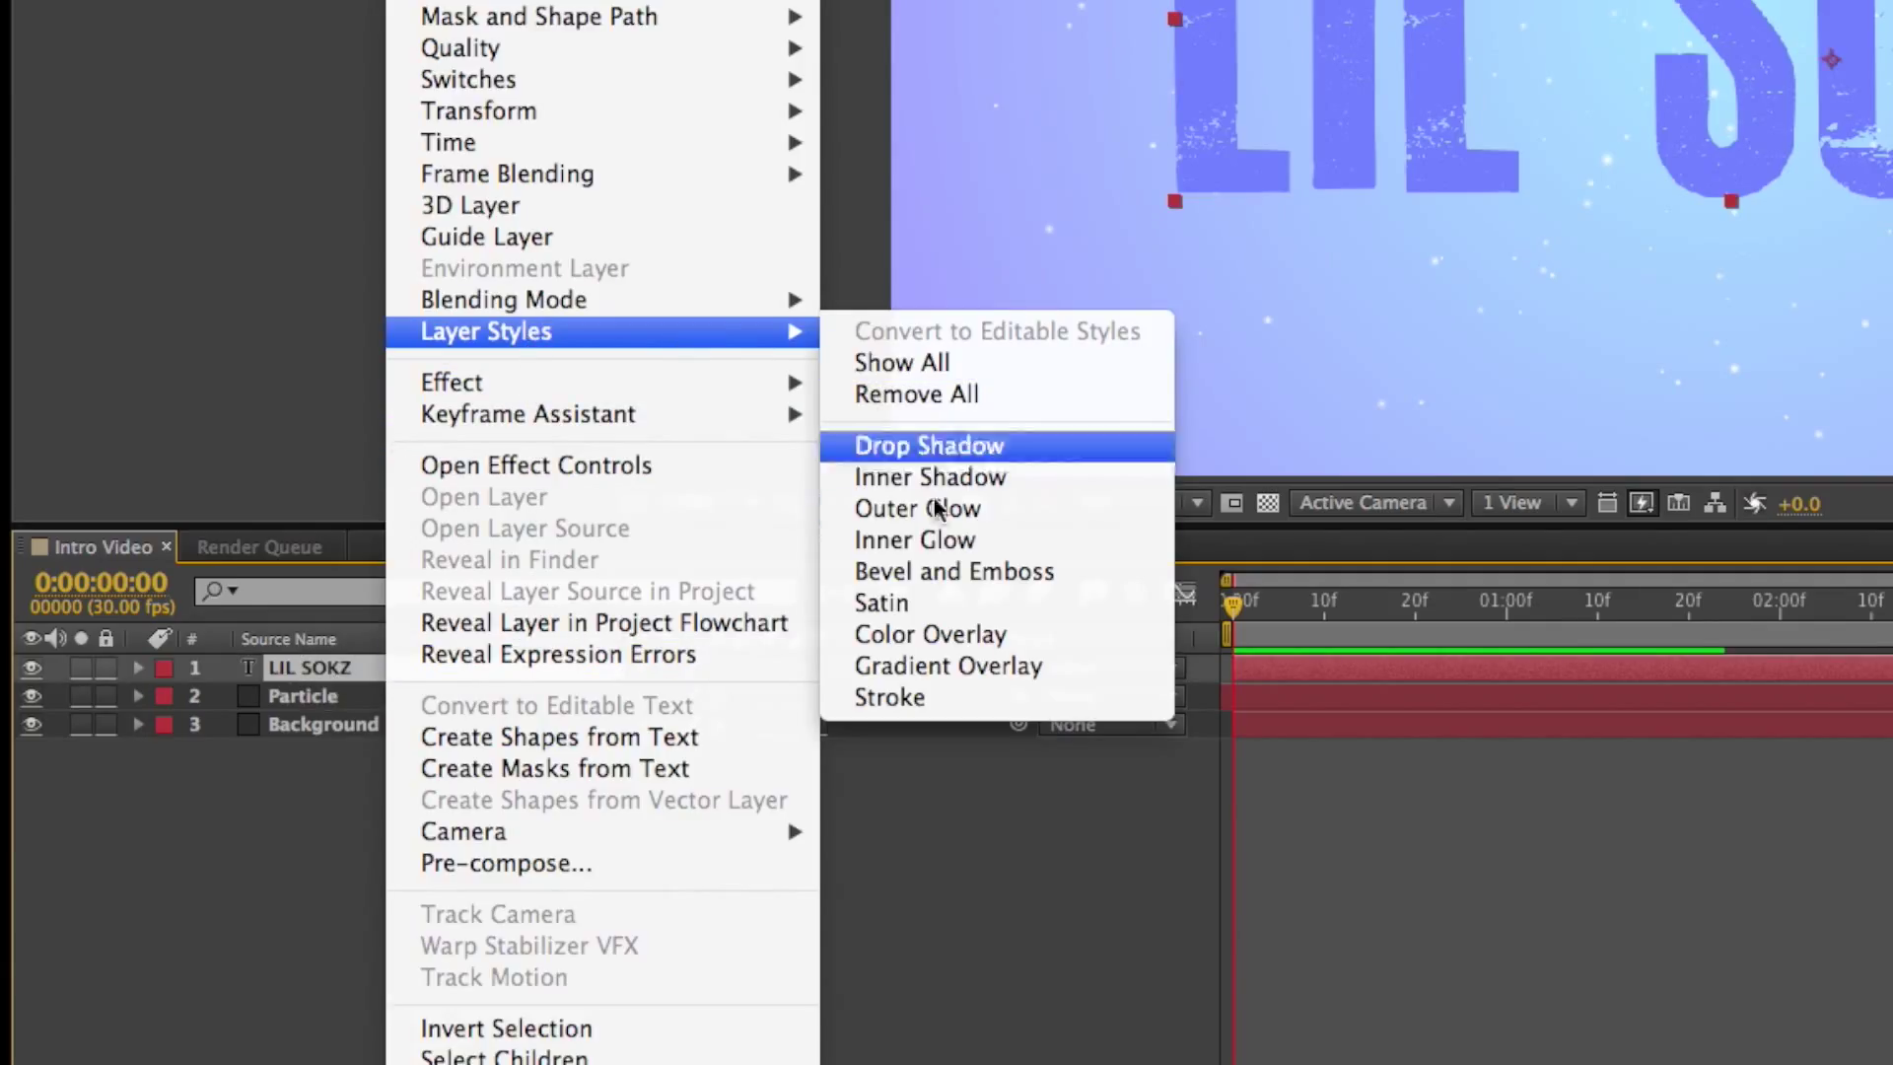
pyautogui.click(955, 663)
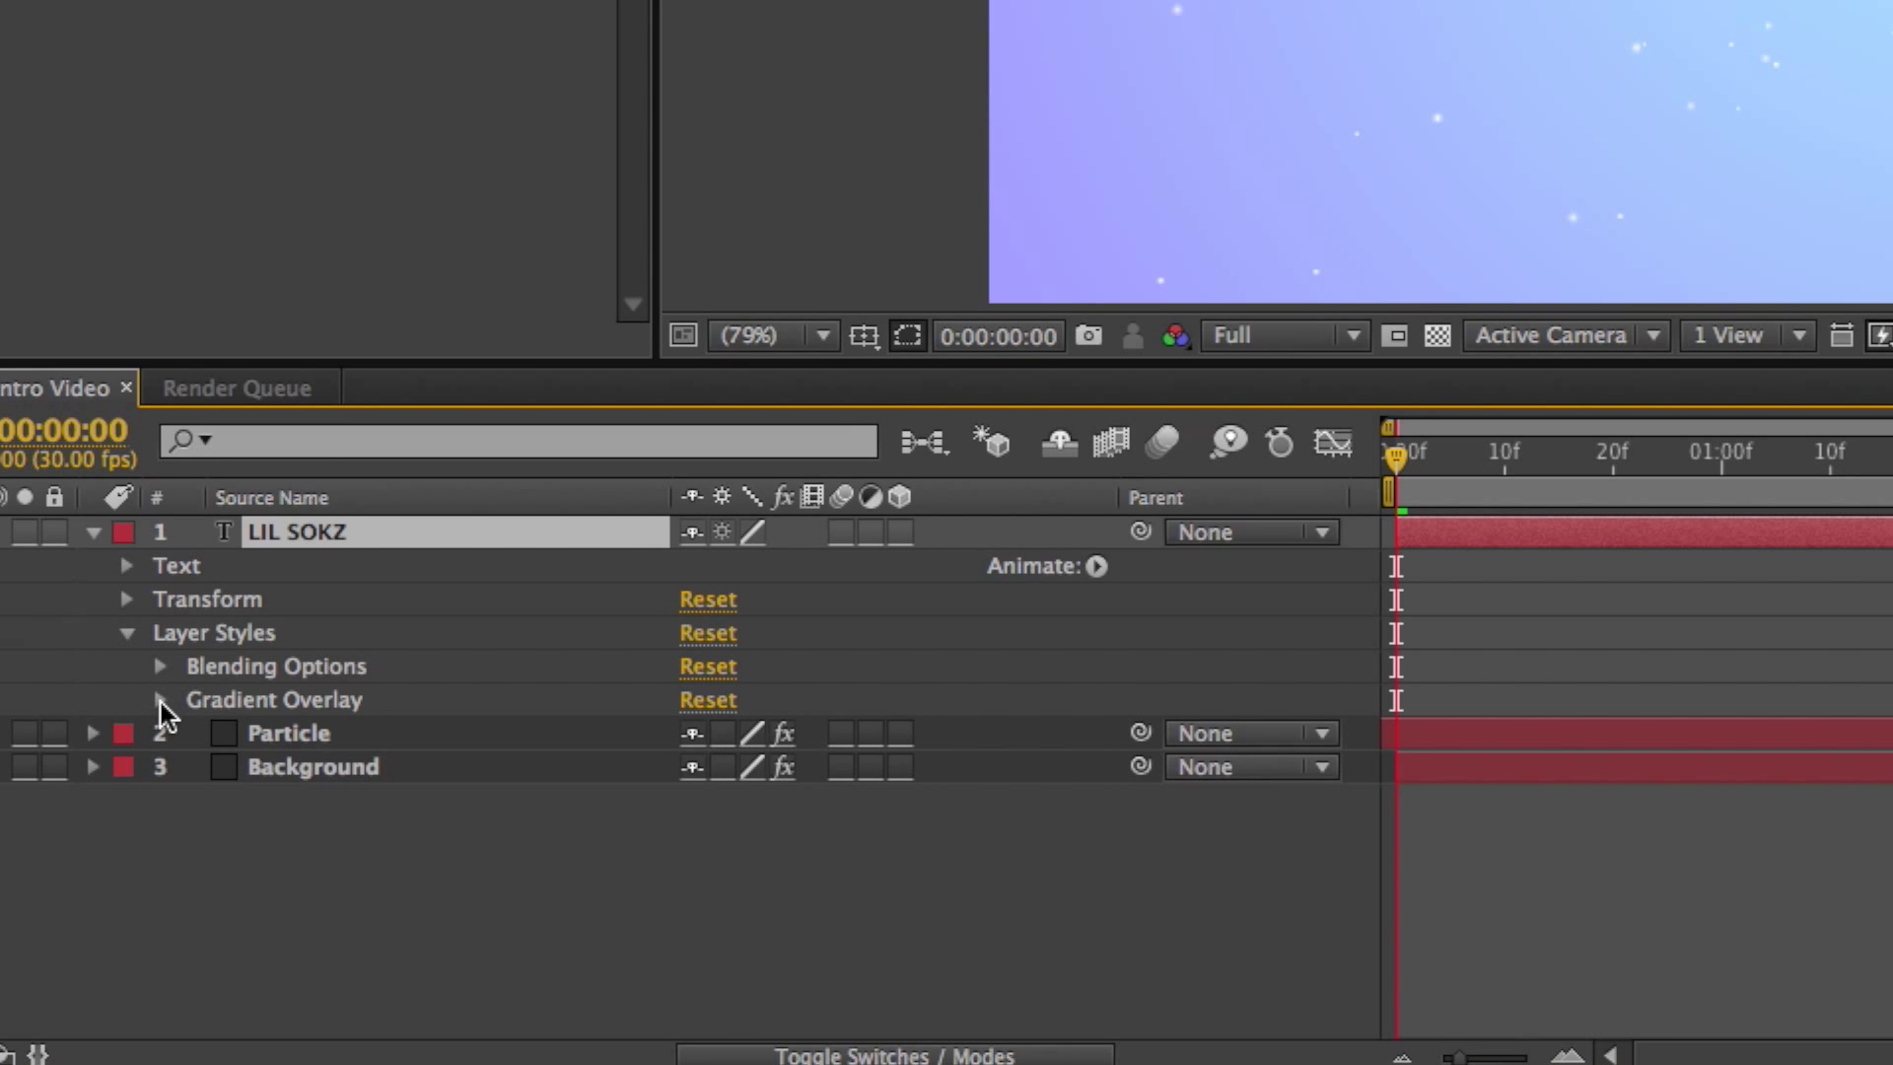
pyautogui.click(160, 700)
pyautogui.scroll(-2, 334, 698)
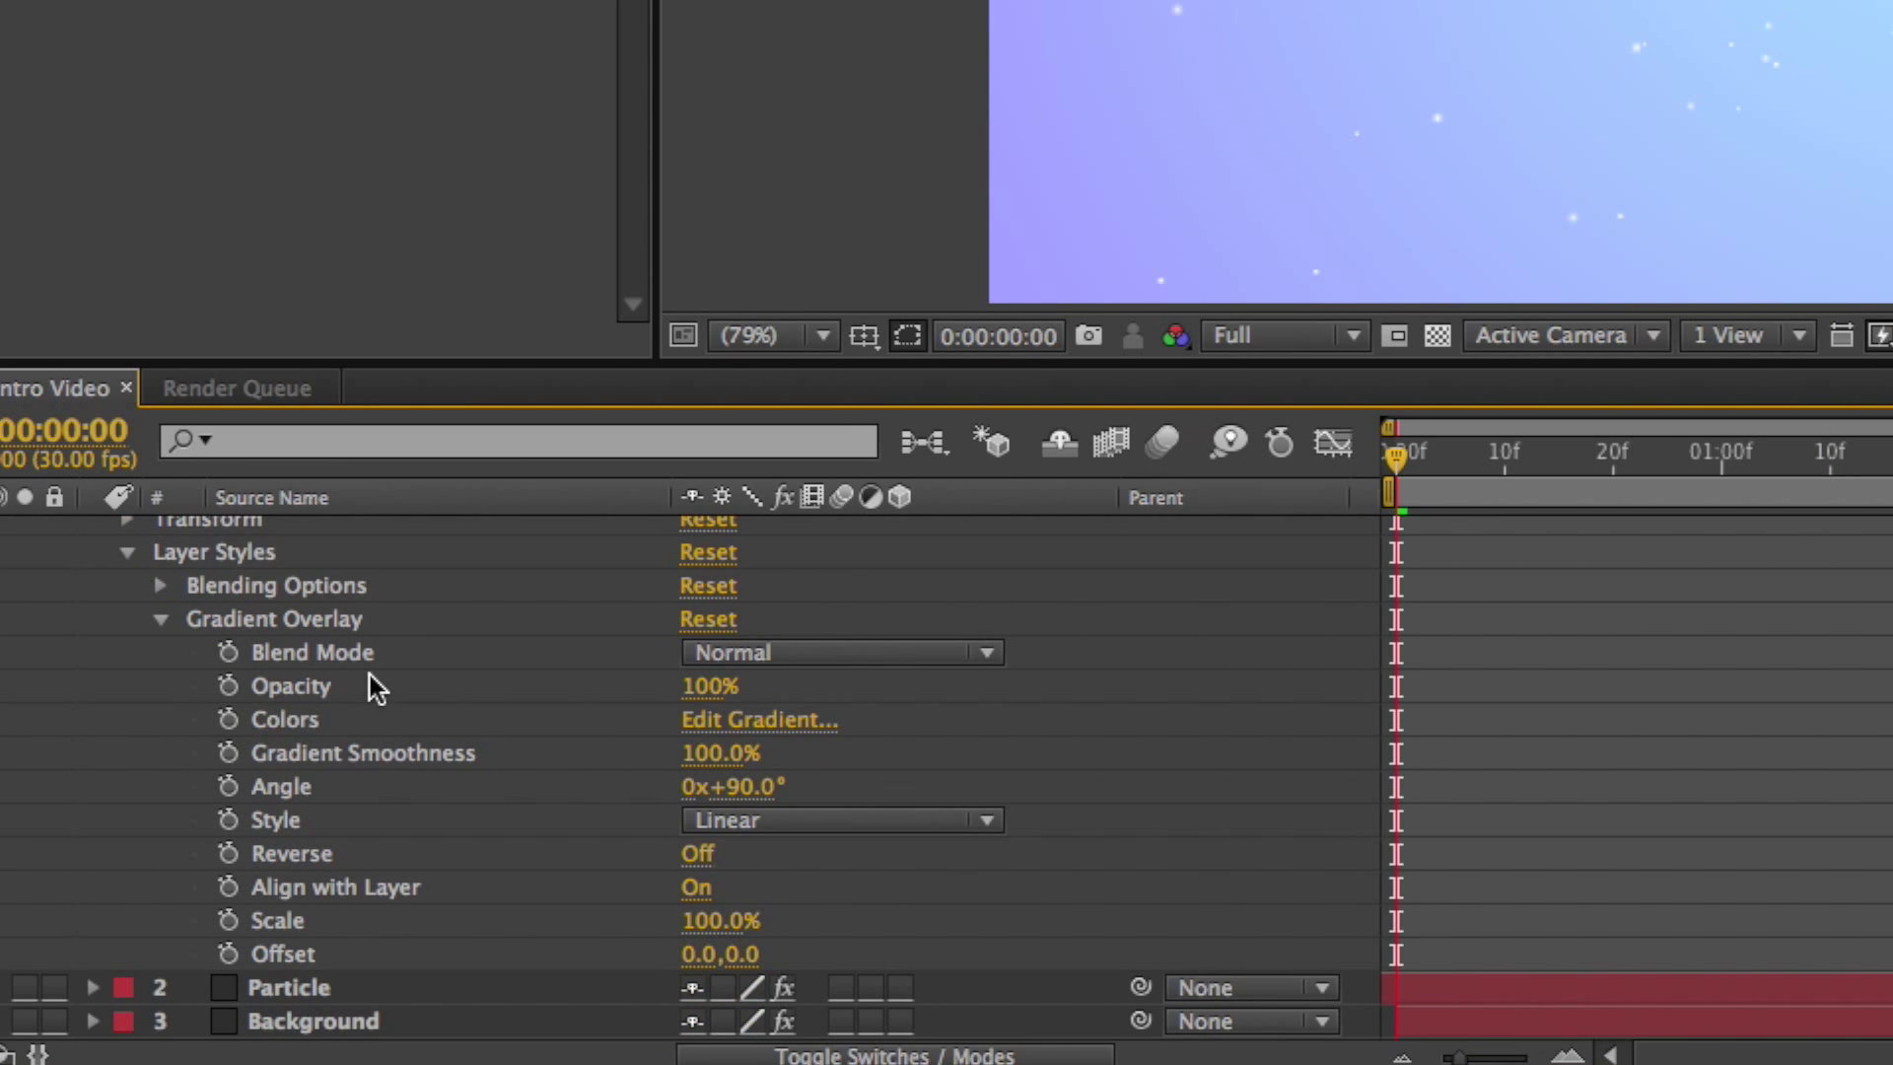
# Recolour the gradient with a purple-pink left stop and a blue right stop
pyautogui.click(702, 723)
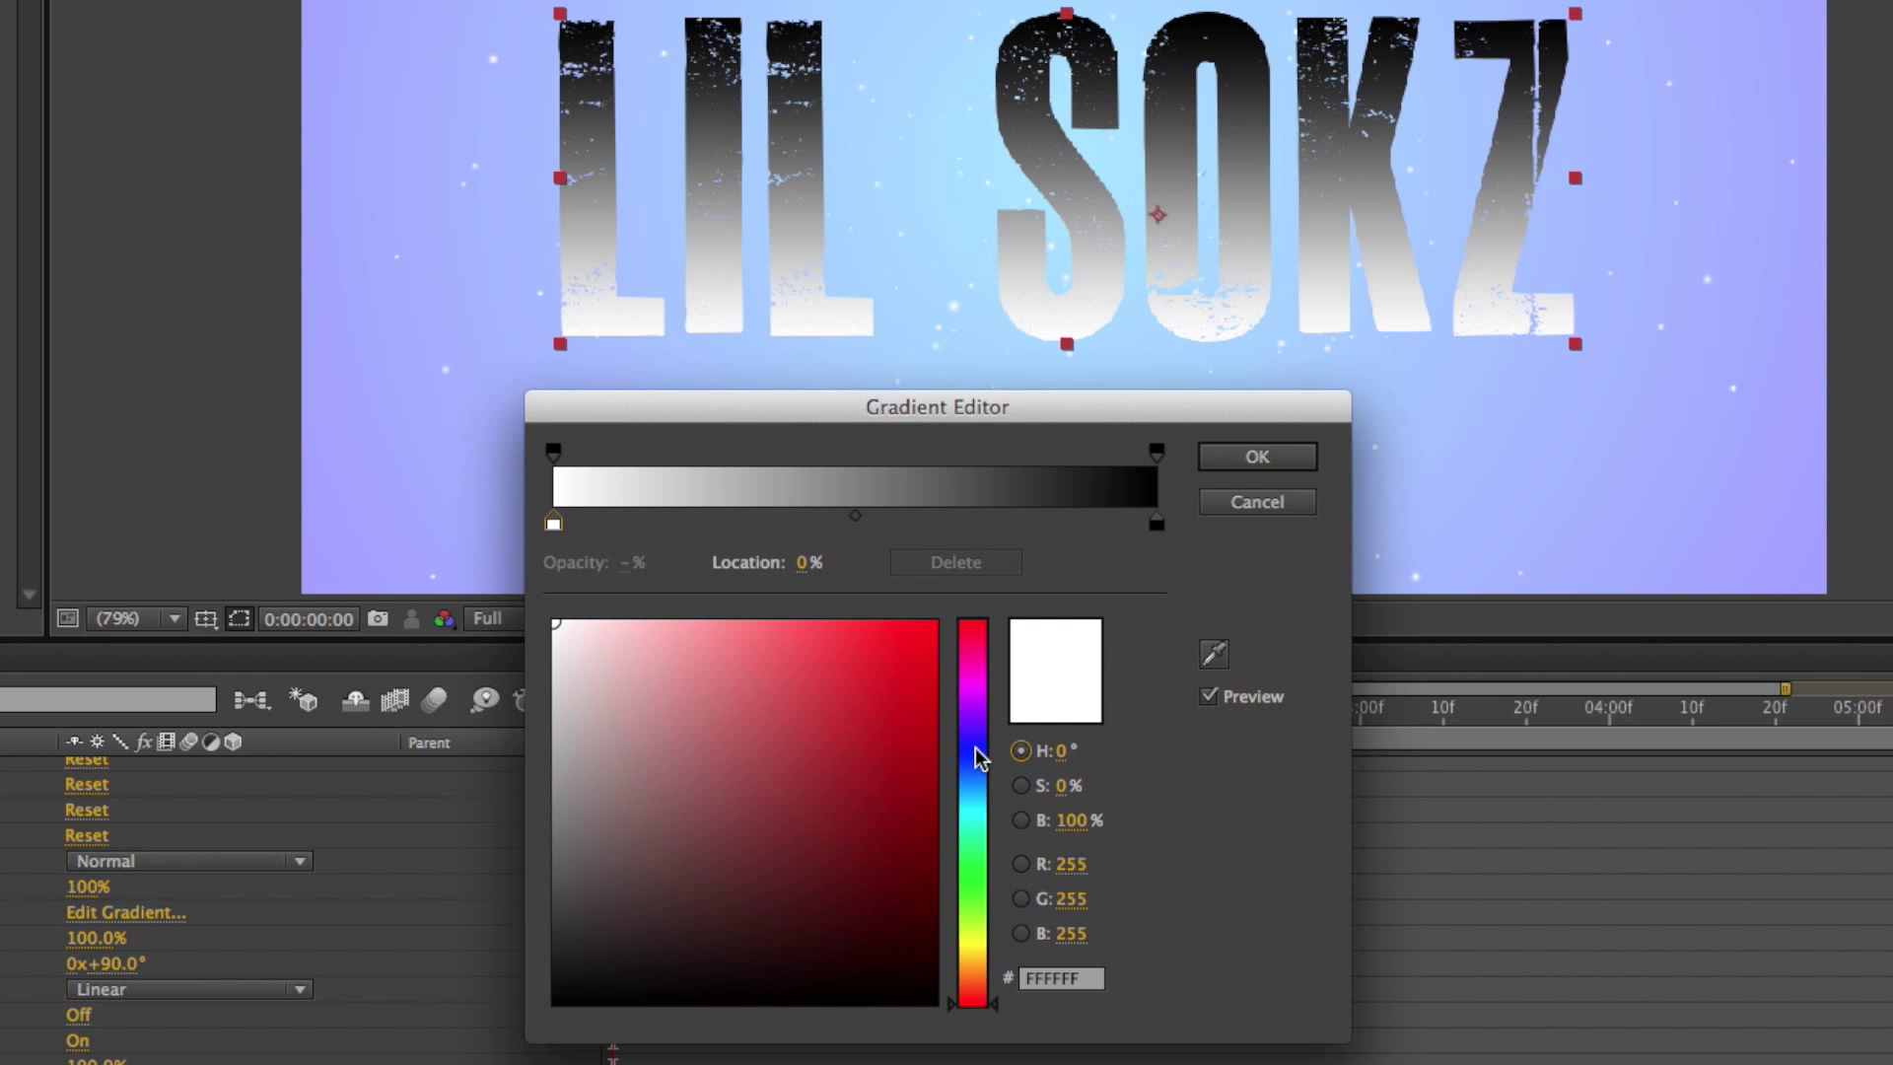
pyautogui.moveTo(966, 782); pyautogui.dragTo(970, 756)
pyautogui.moveTo(759, 631); pyautogui.dragTo(799, 681)
pyautogui.moveTo(972, 710); pyautogui.dragTo(972, 700)
pyautogui.moveTo(750, 659); pyautogui.dragTo(693, 686)
pyautogui.click(1156, 523)
pyautogui.click(972, 749)
pyautogui.click(553, 524)
pyautogui.click(1245, 462)
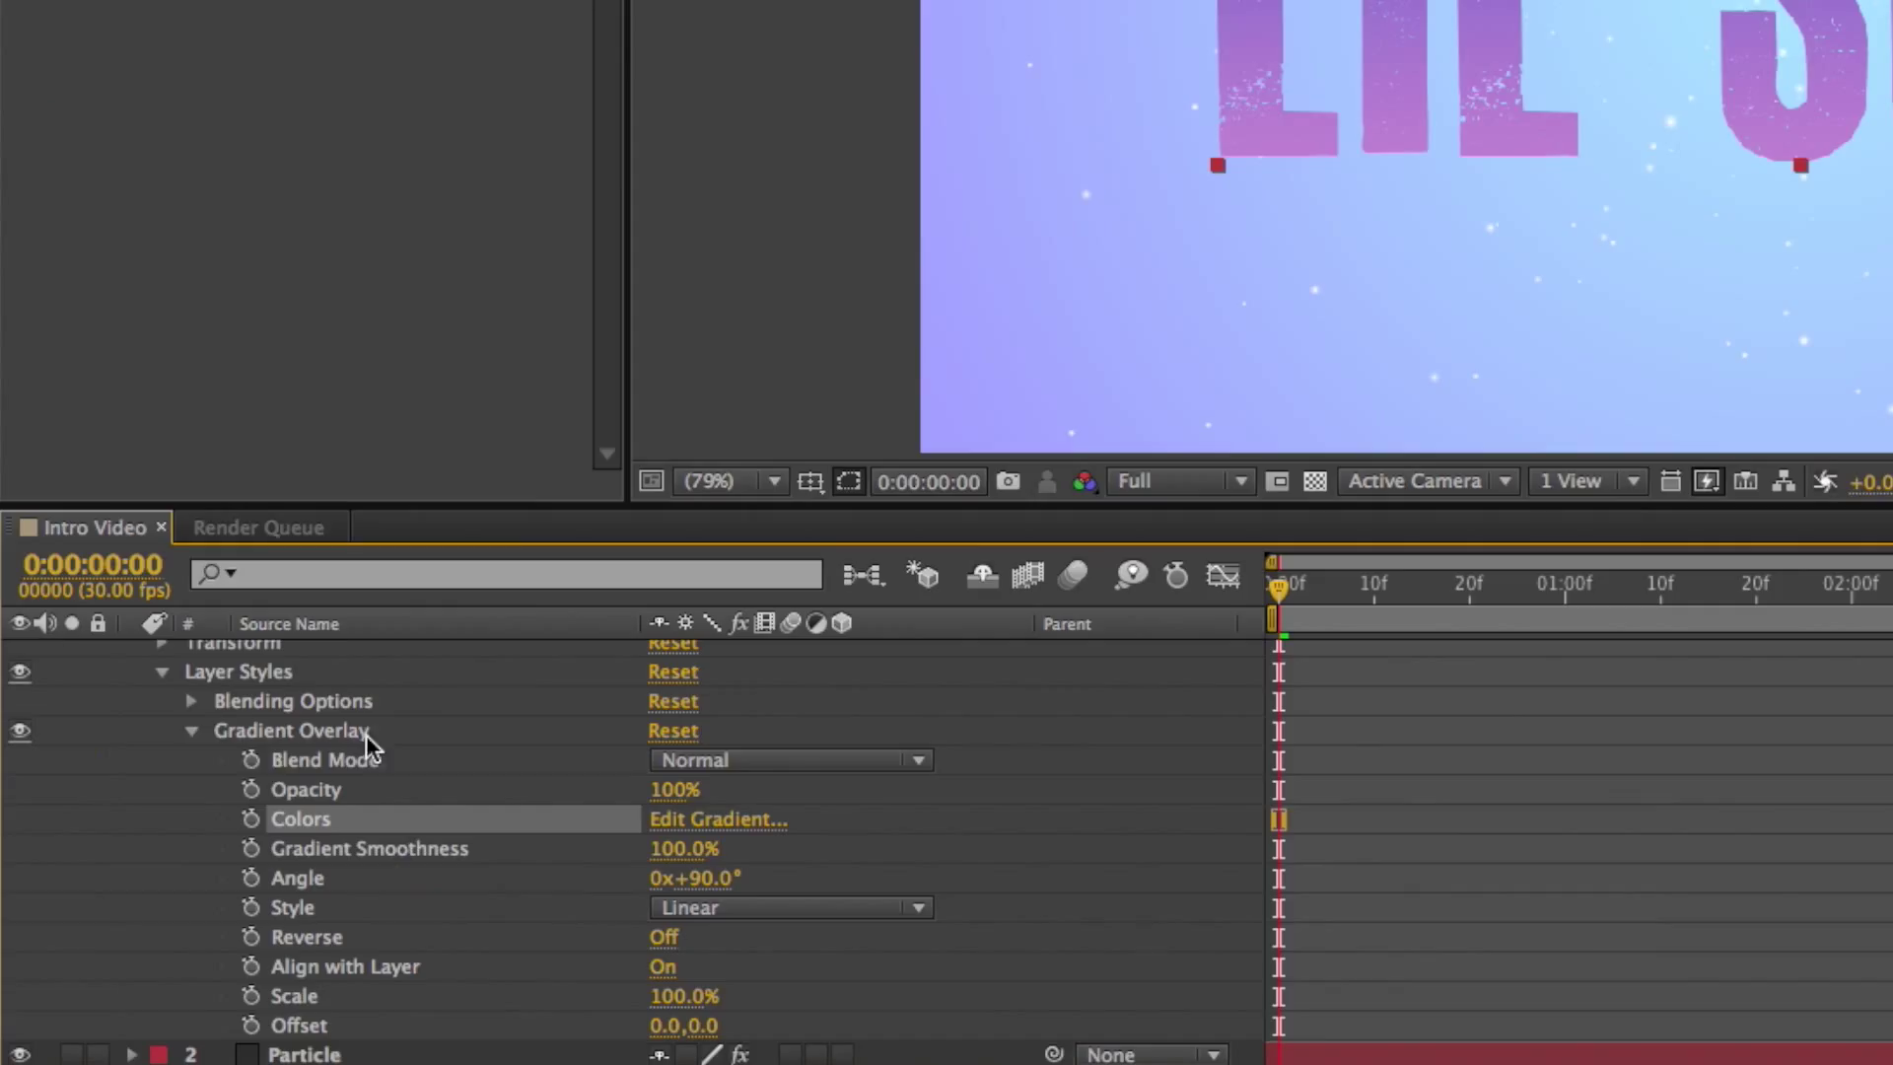
# Collapse Gradient Overlay and add an Outer Glow layer style to the title
pyautogui.click(192, 732)
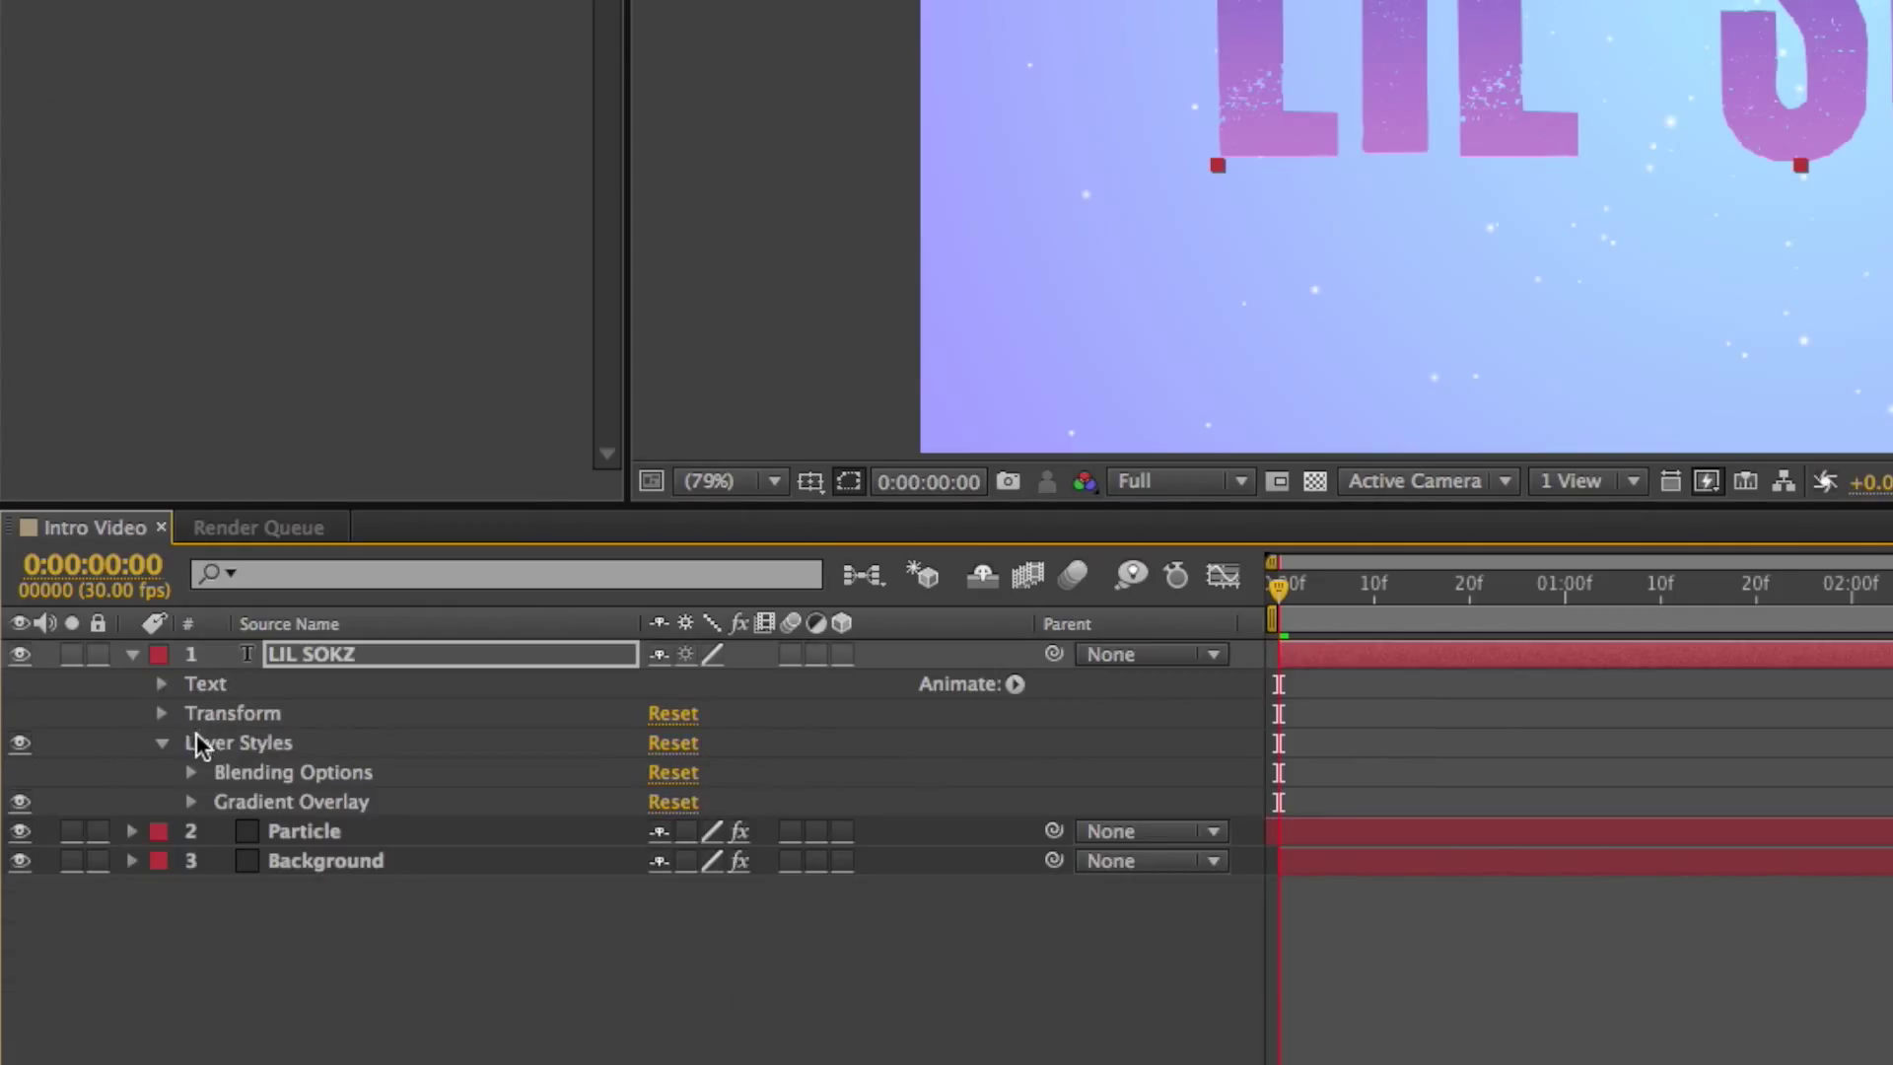
pyautogui.rightClick(372, 650)
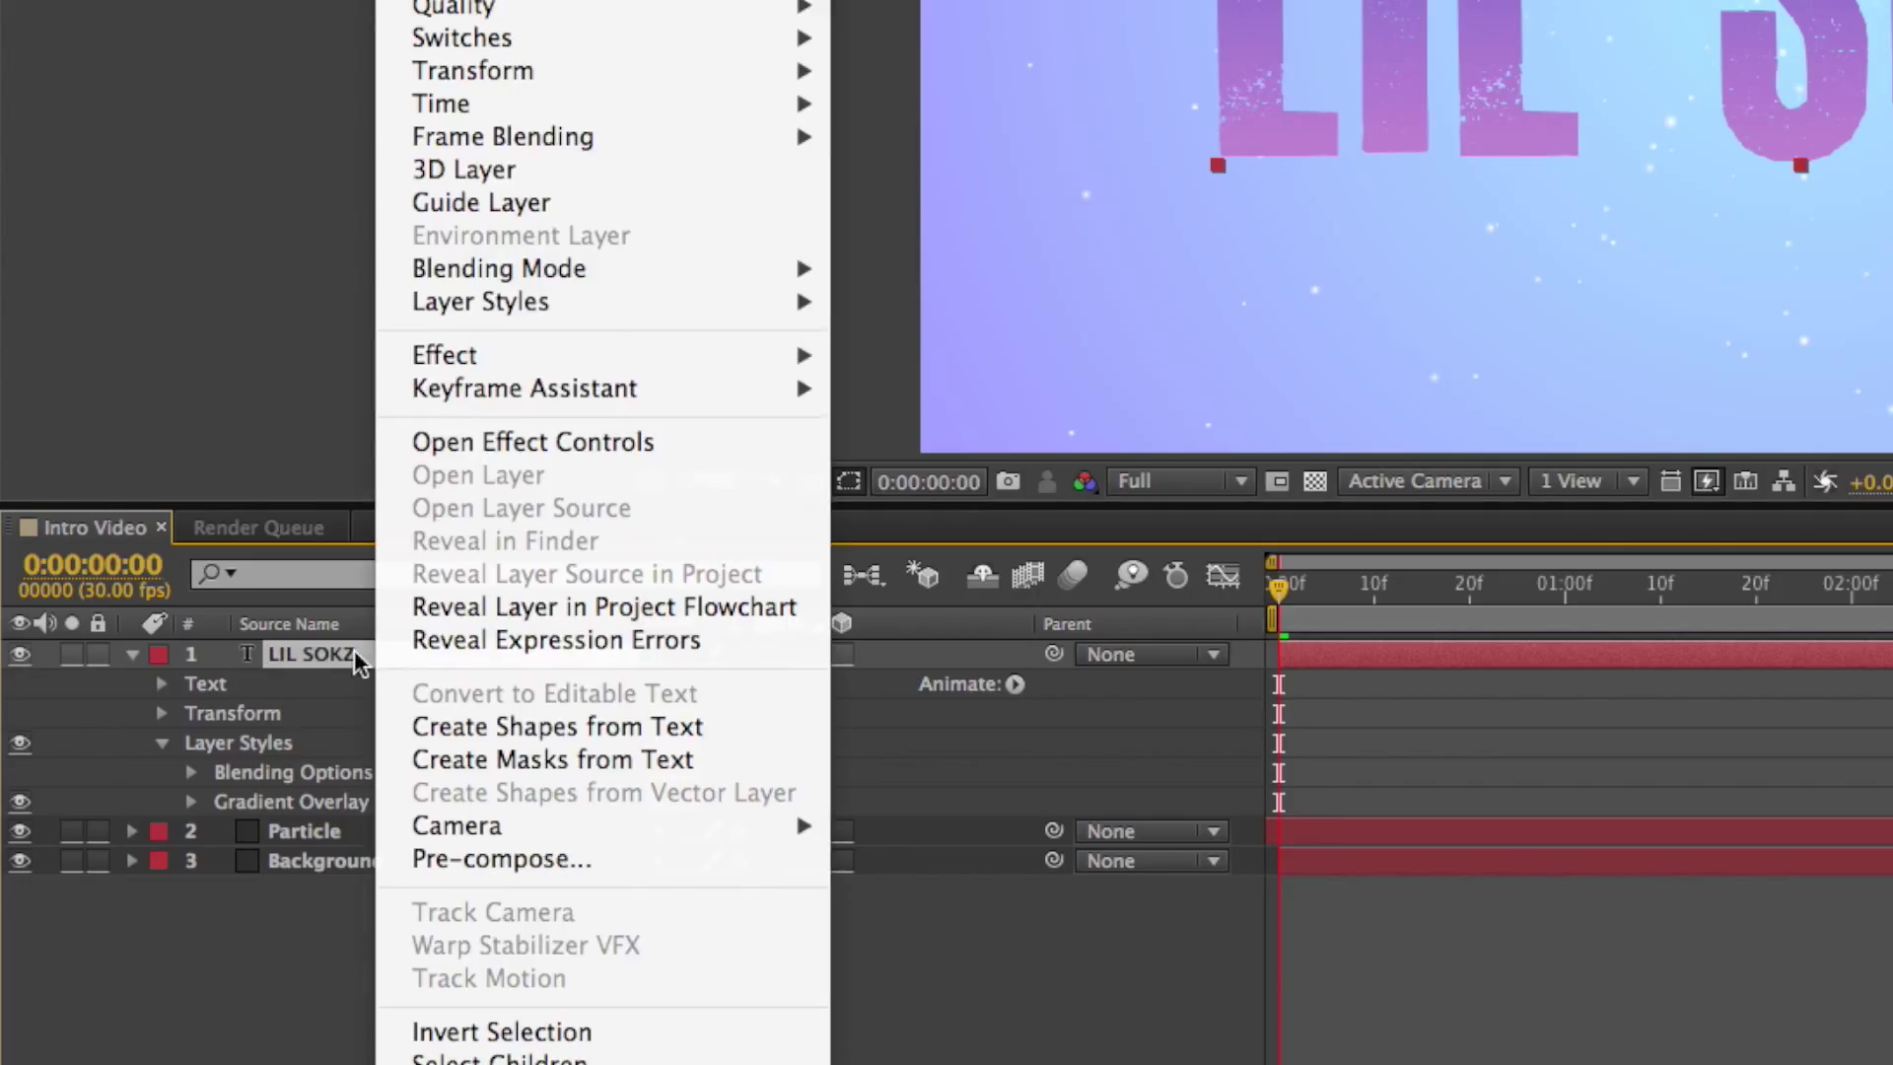
pyautogui.moveTo(557, 311)
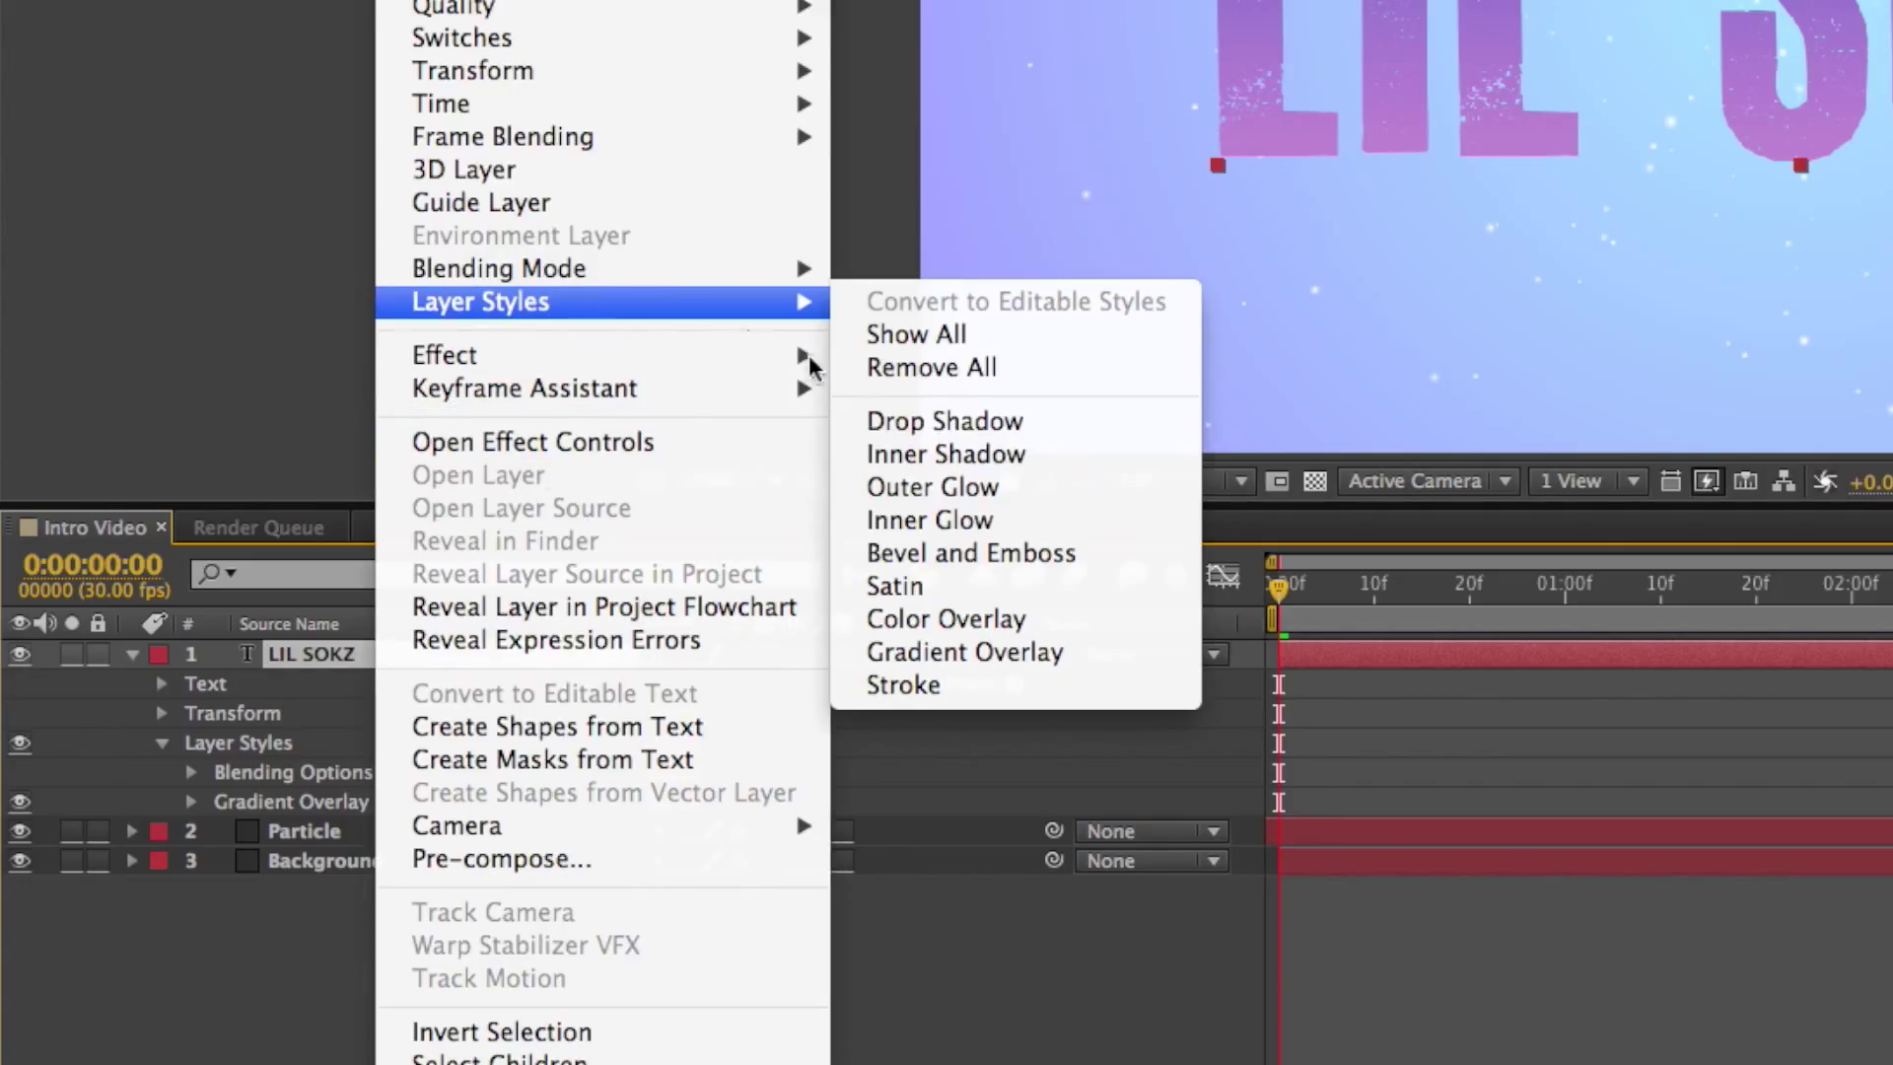
pyautogui.click(937, 486)
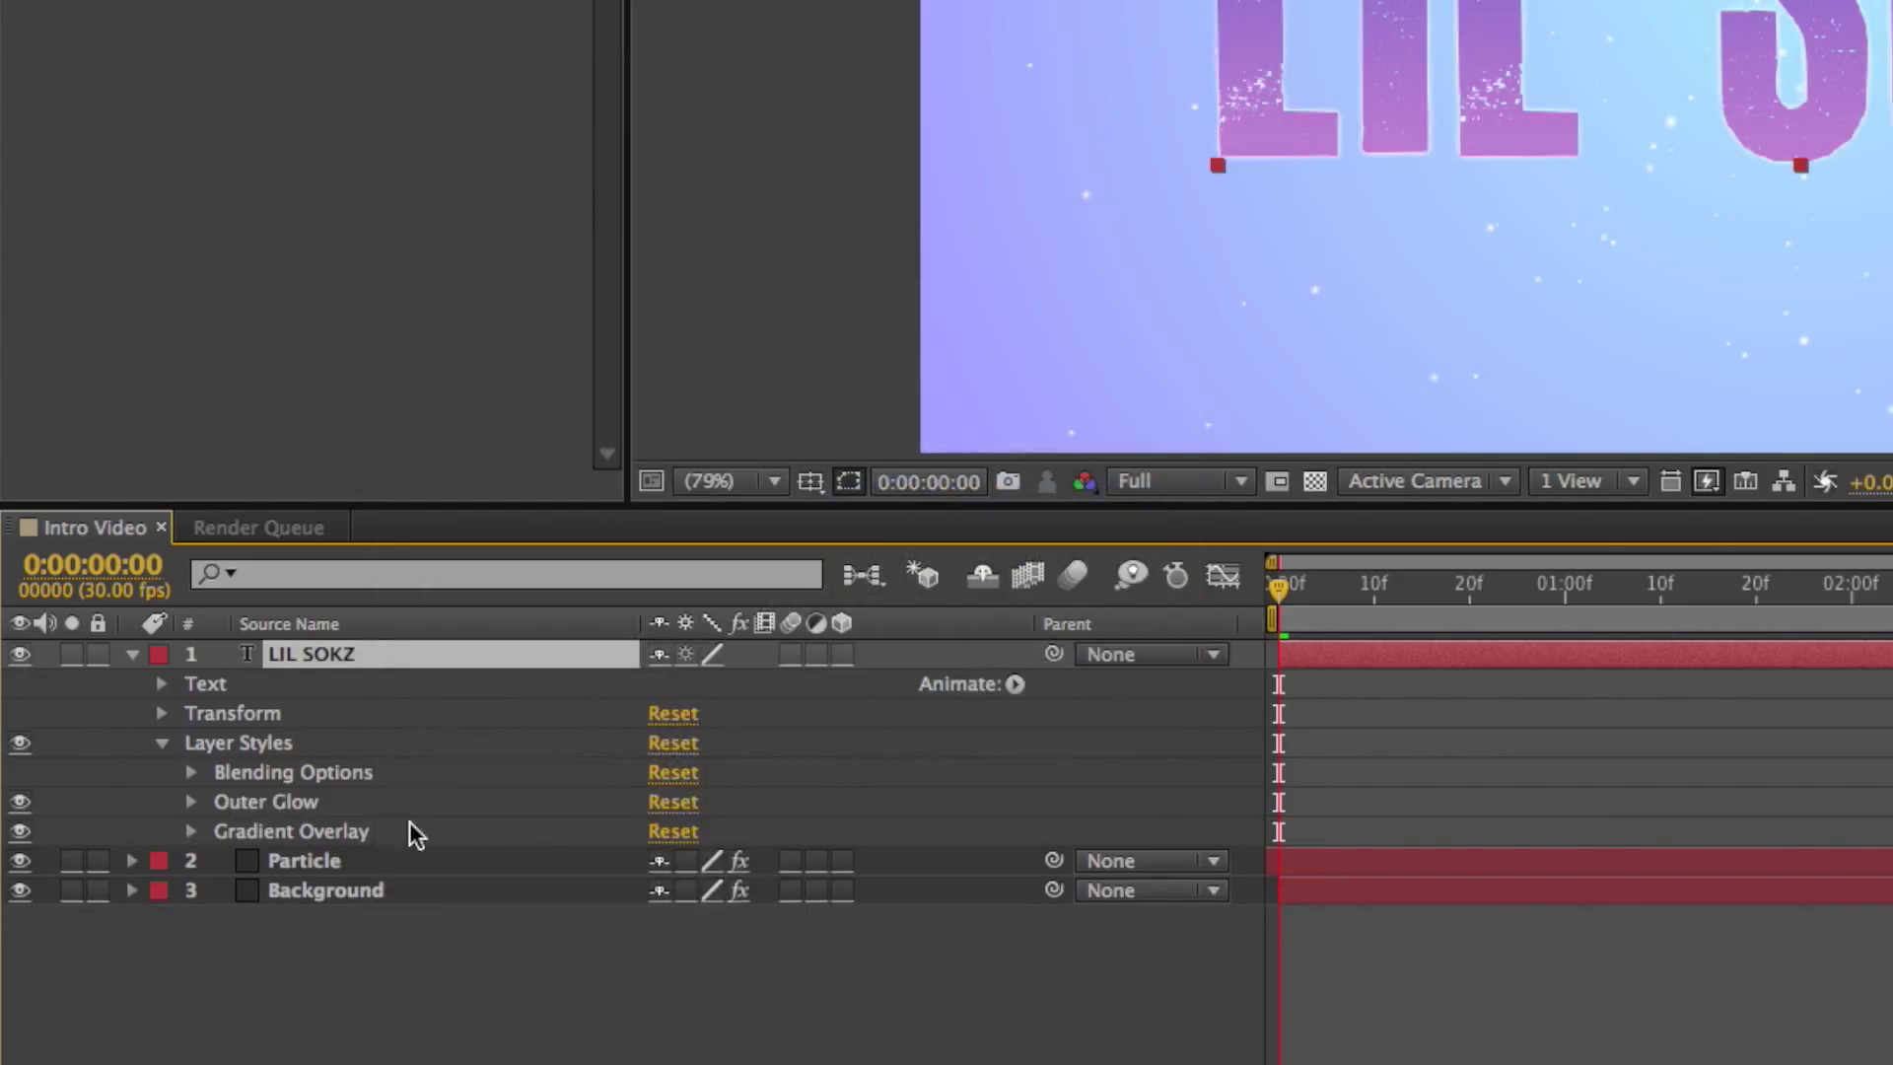
pyautogui.click(192, 801)
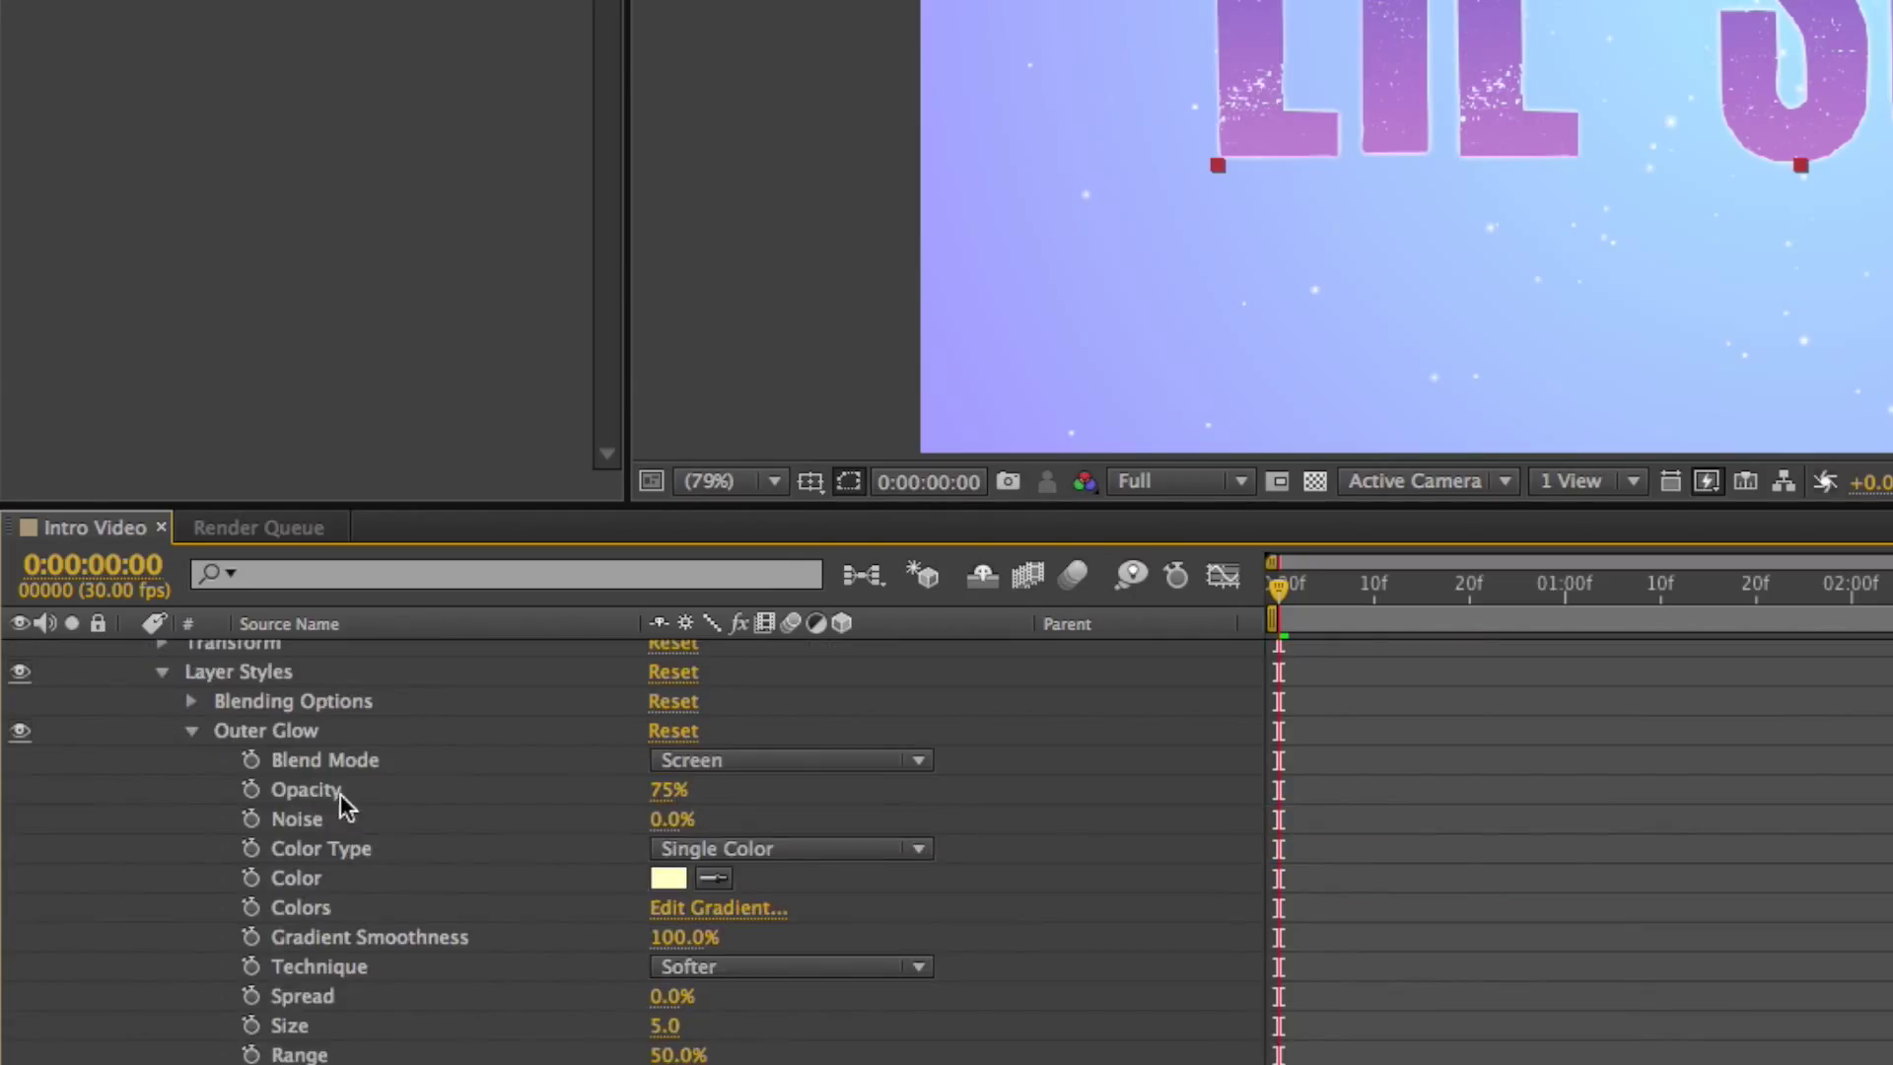
pyautogui.scroll(-2, 340, 794)
pyautogui.scroll(1, 673, 799)
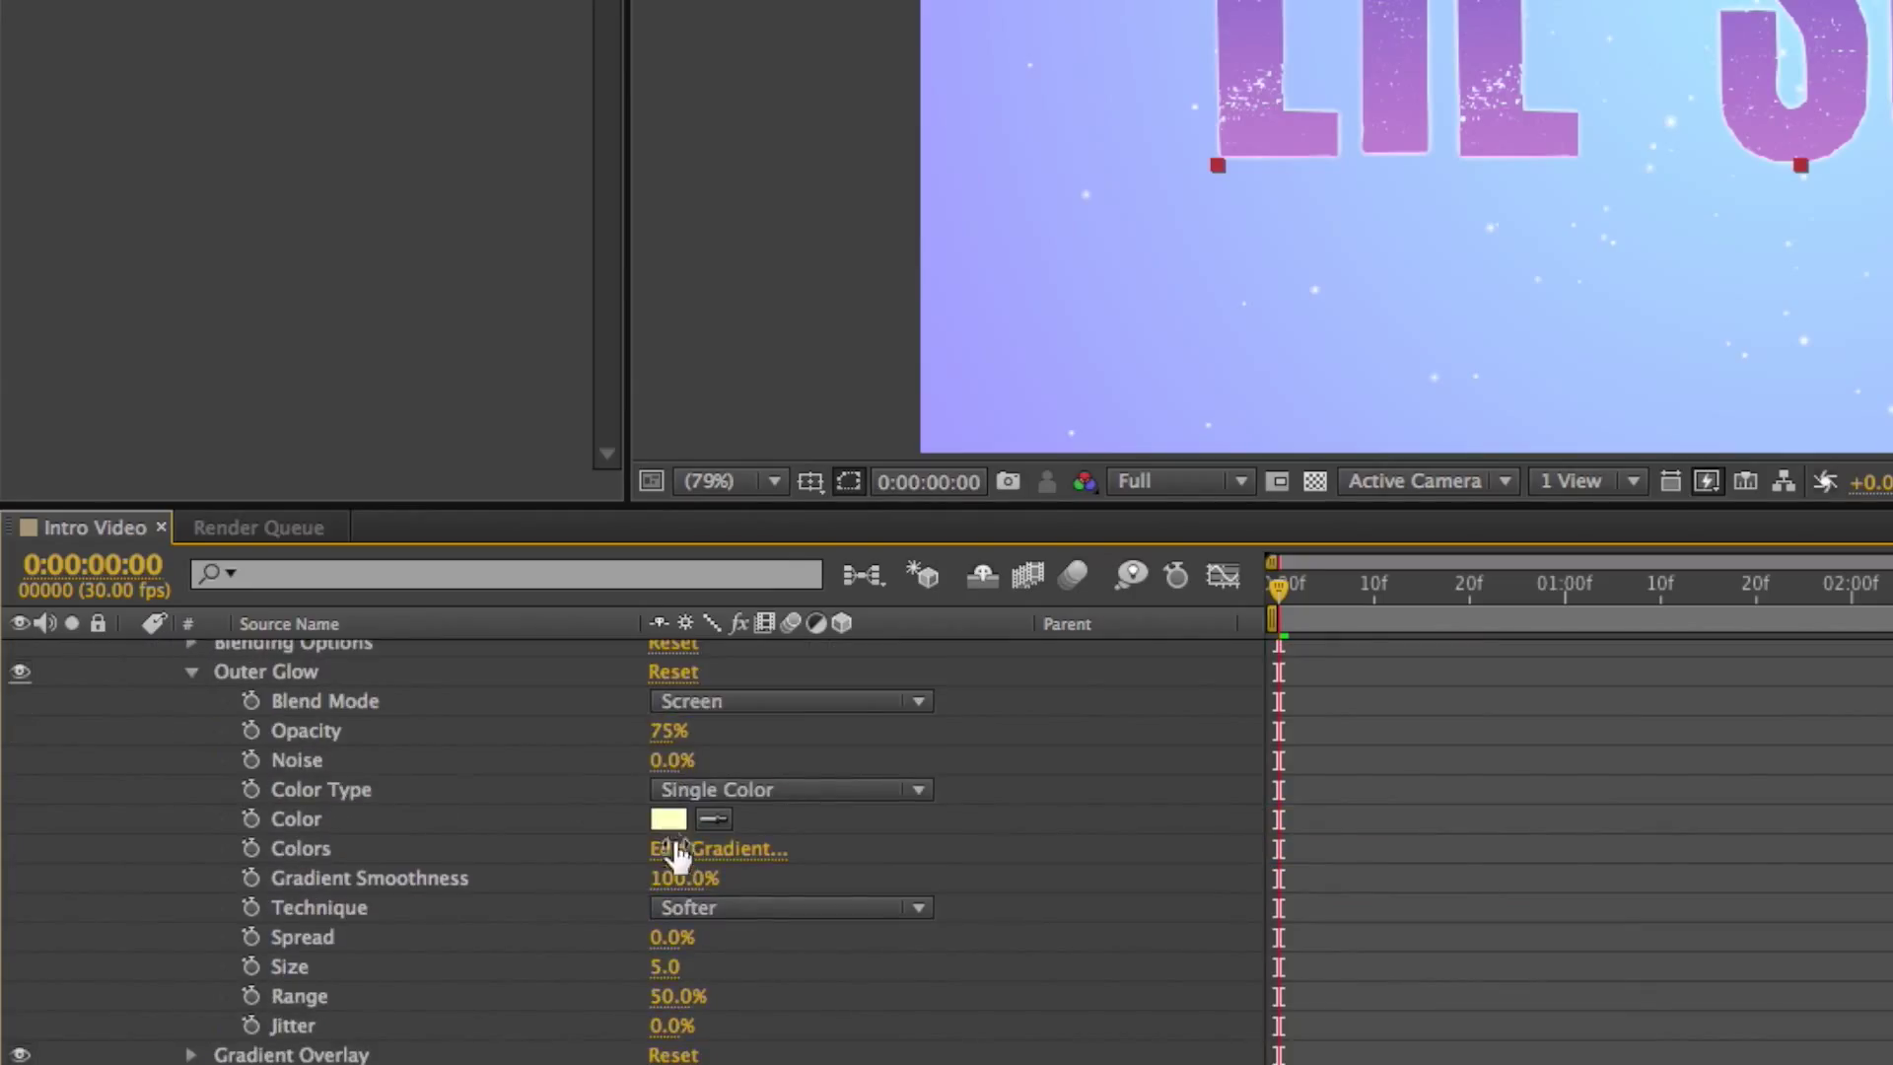
# Set the Outer Glow colour to blue-violet (747DCD) and its Size to 20
pyautogui.click(671, 818)
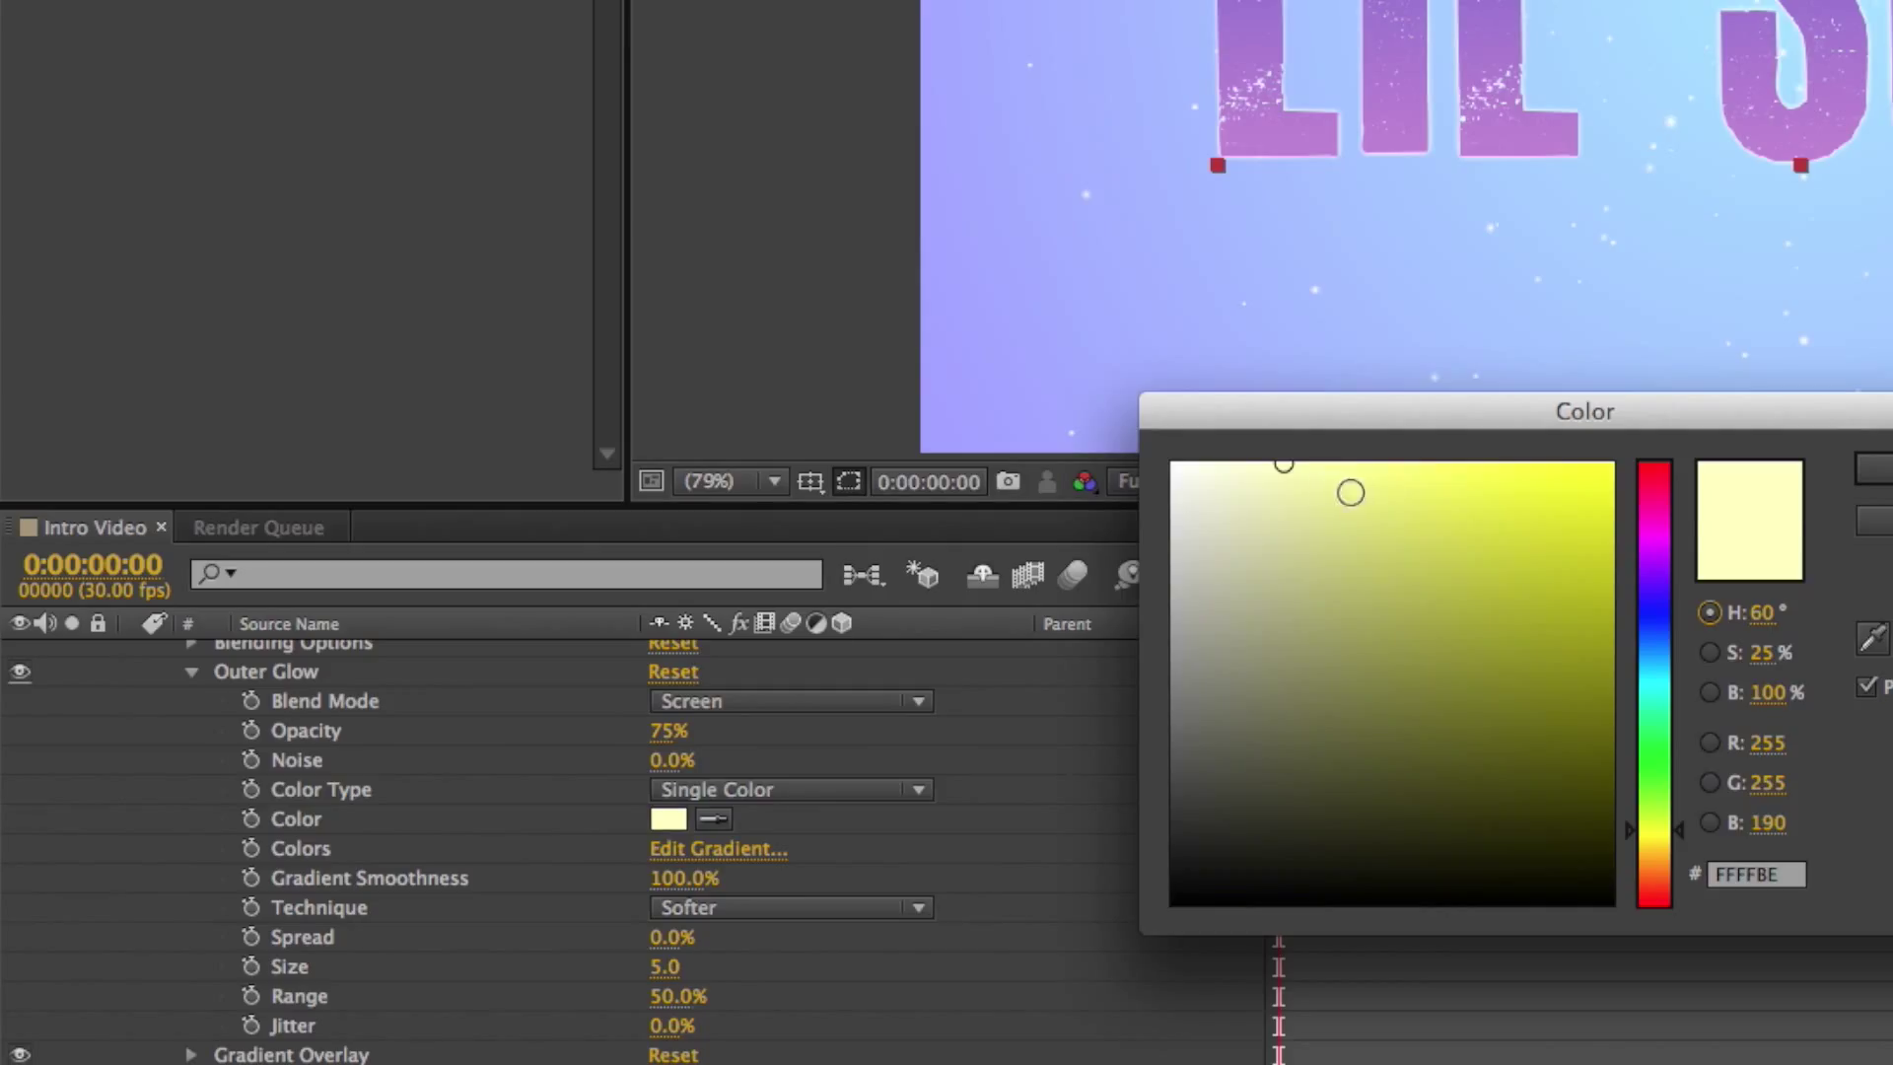
pyautogui.click(1670, 619)
pyautogui.moveTo(1331, 550)
pyautogui.mouseDown()
pyautogui.moveTo(1449, 613)
pyautogui.moveTo(1360, 541)
pyautogui.moveTo(1378, 539)
pyautogui.mouseUp()
pyautogui.press('Return')
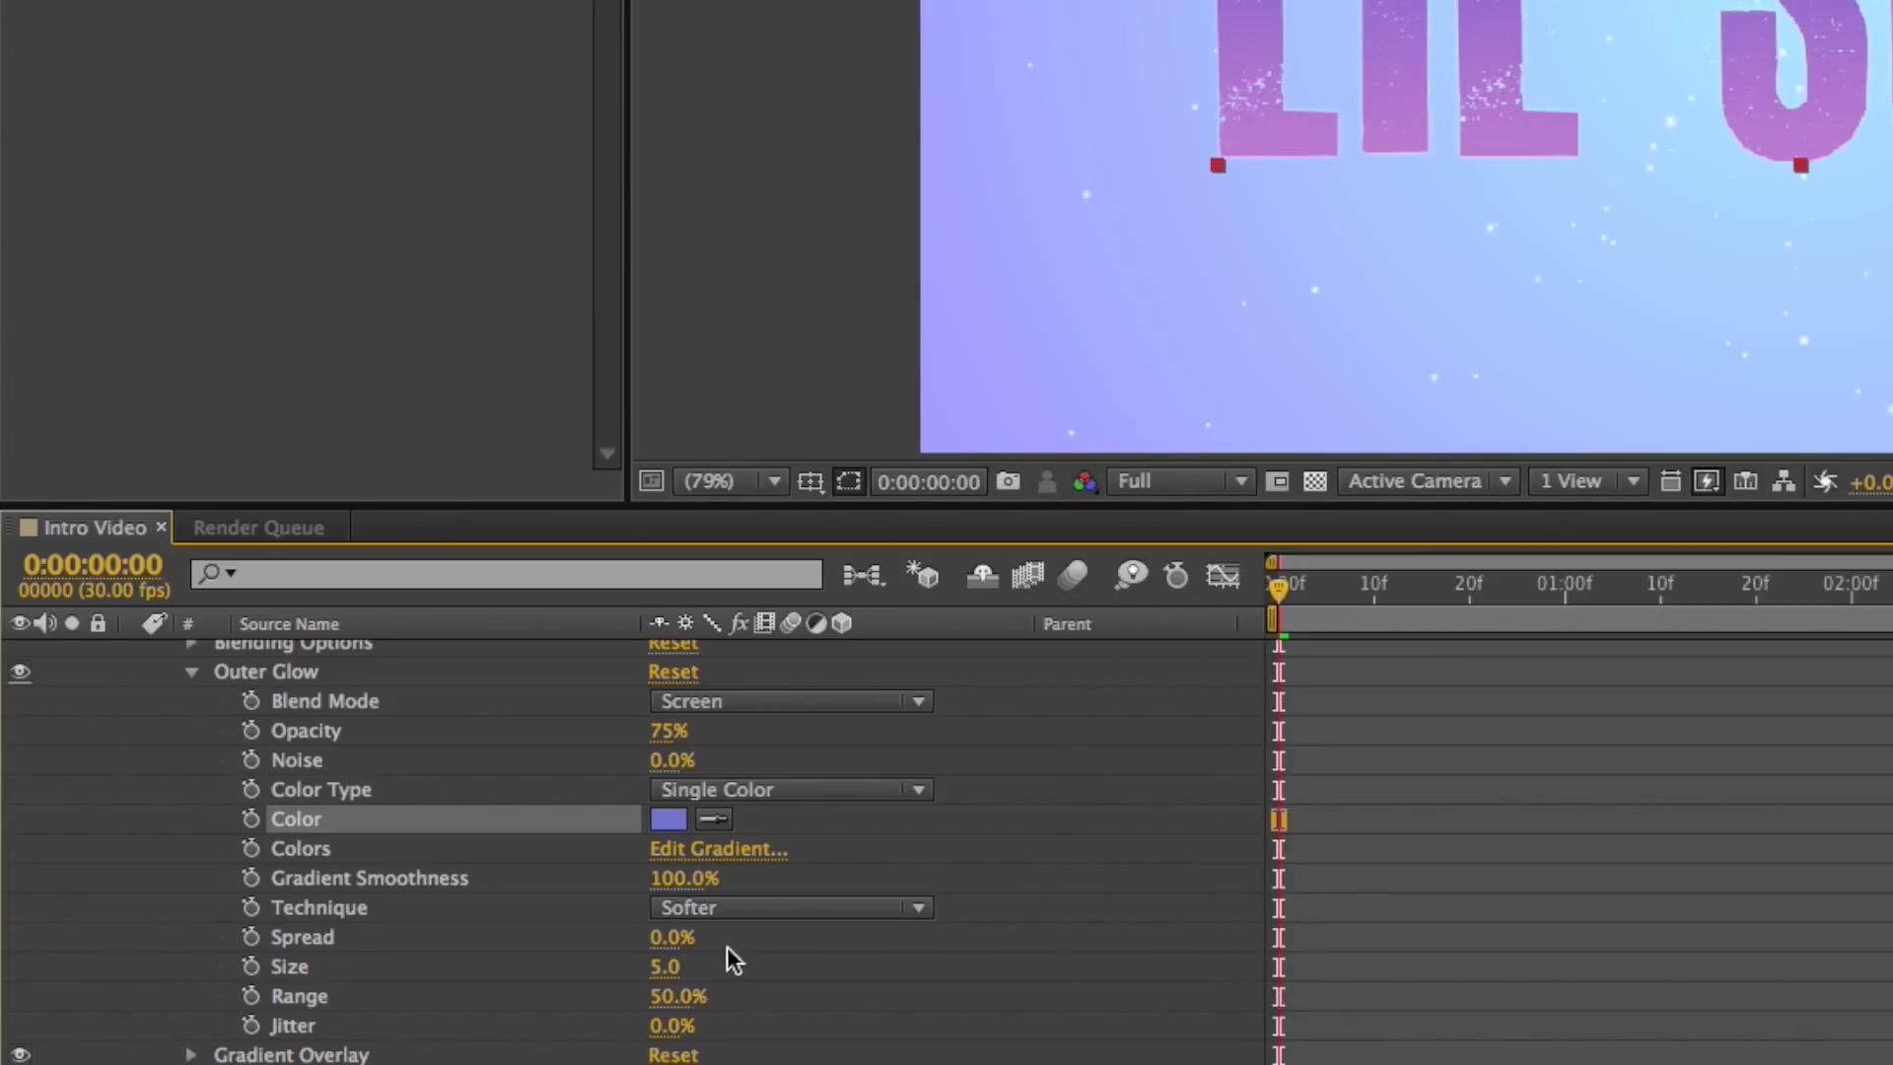
pyautogui.moveTo(660, 966); pyautogui.dragTo(700, 984)
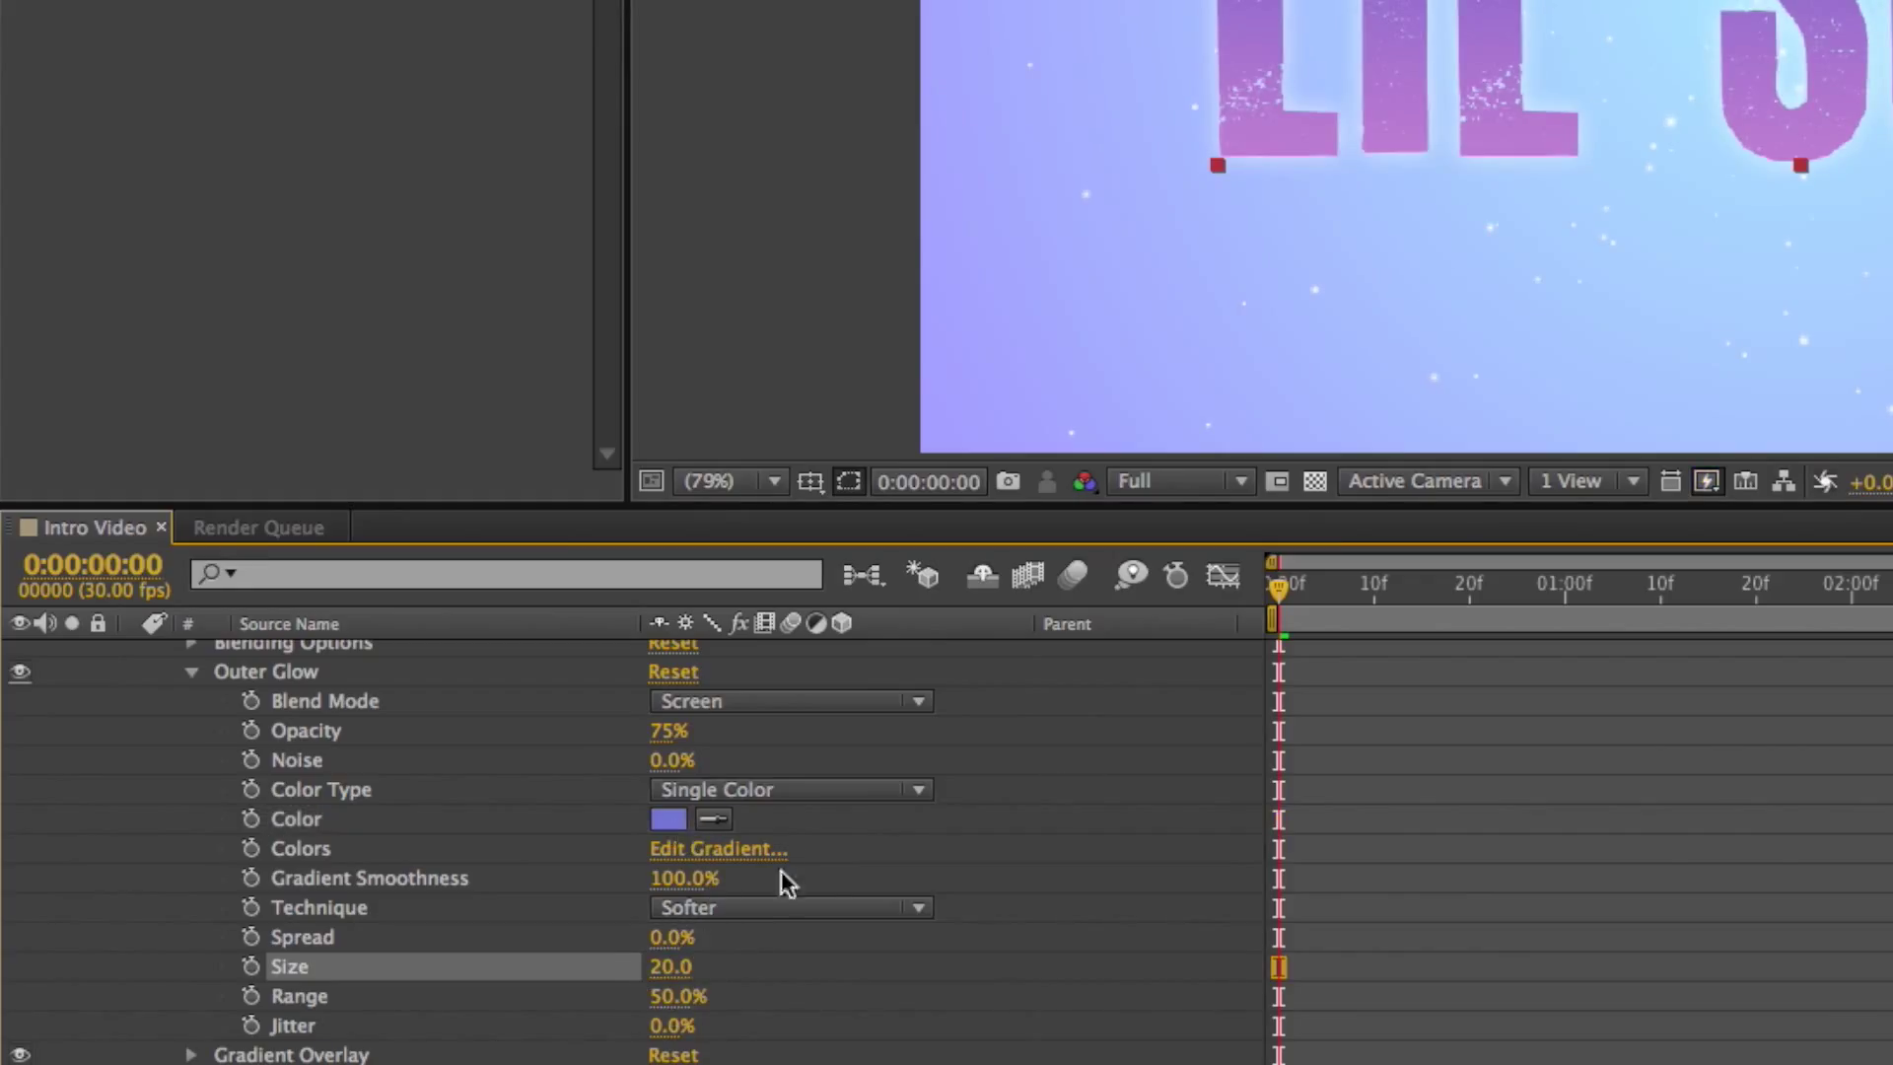
# Switch Outer Glow to Multiply with pale lavender colour D1D5F5, then collapse Outer Glow and Layer Styles
pyautogui.click(779, 702)
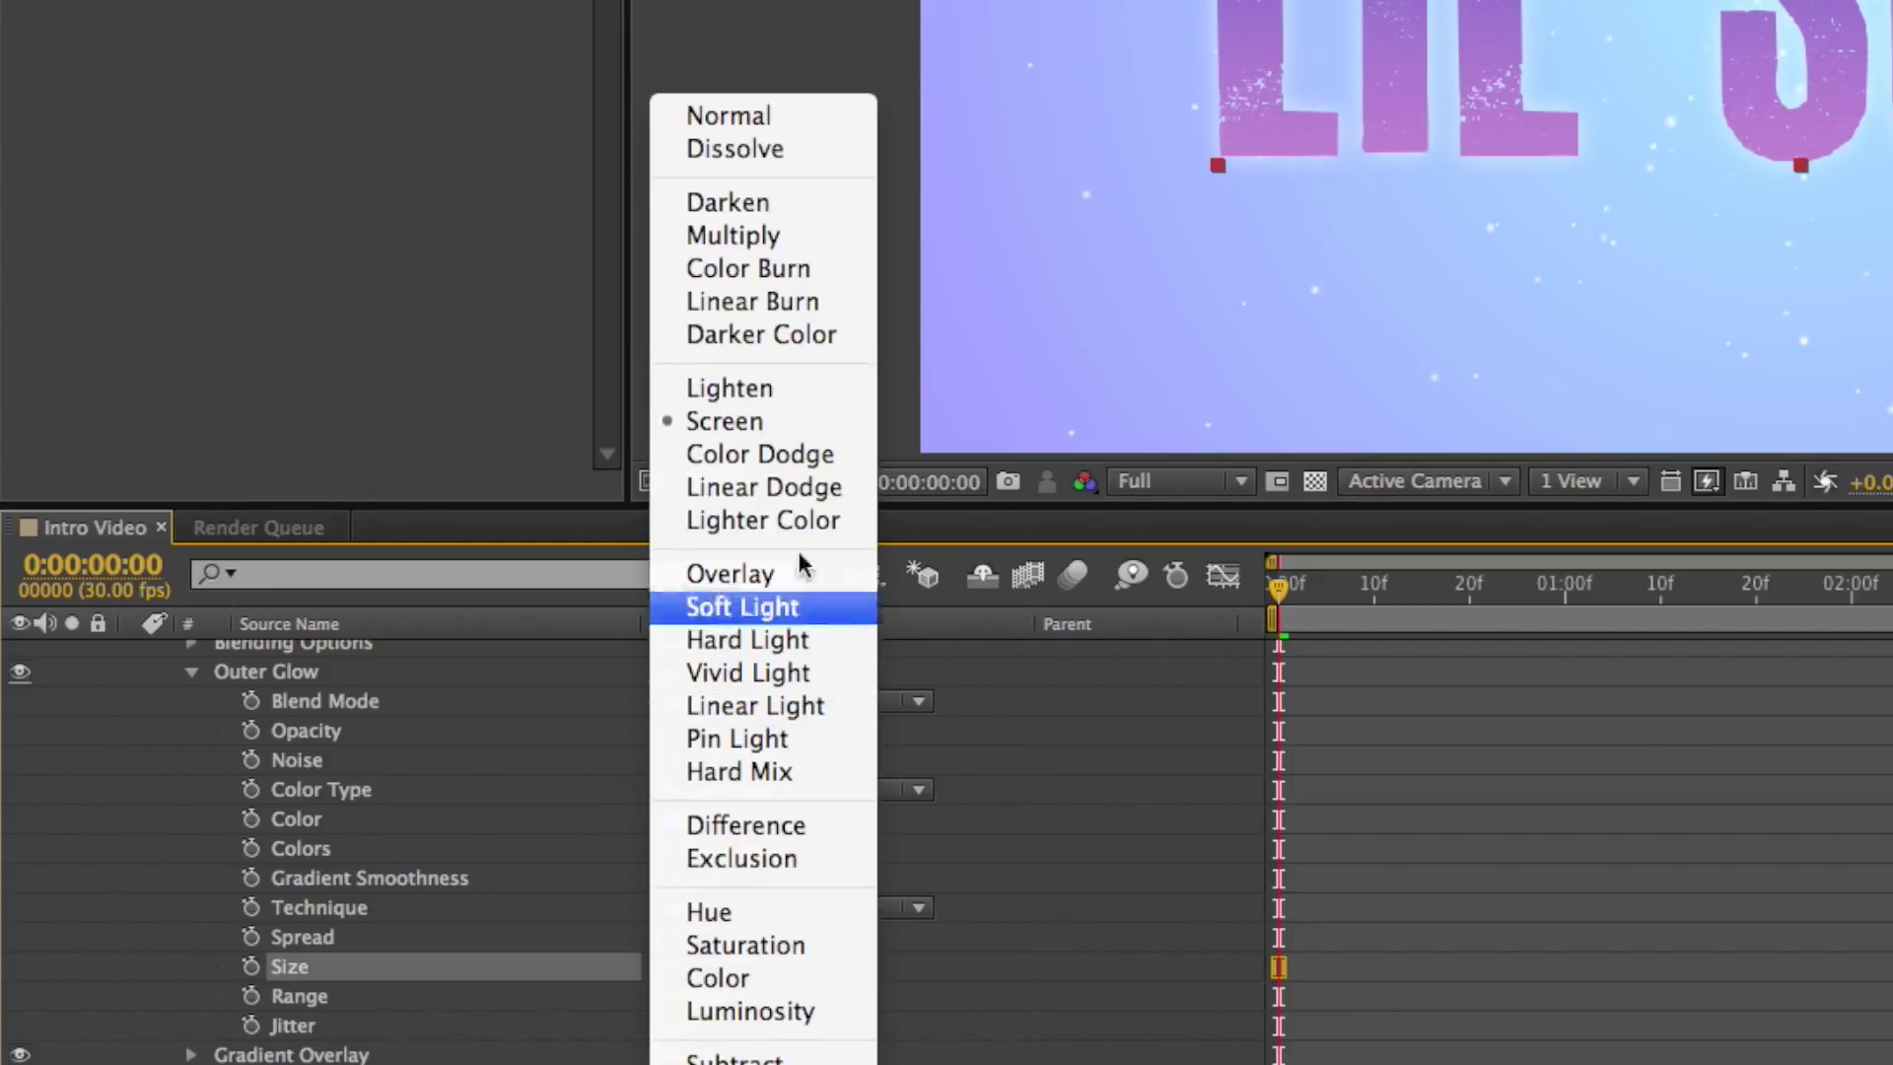
pyautogui.click(793, 258)
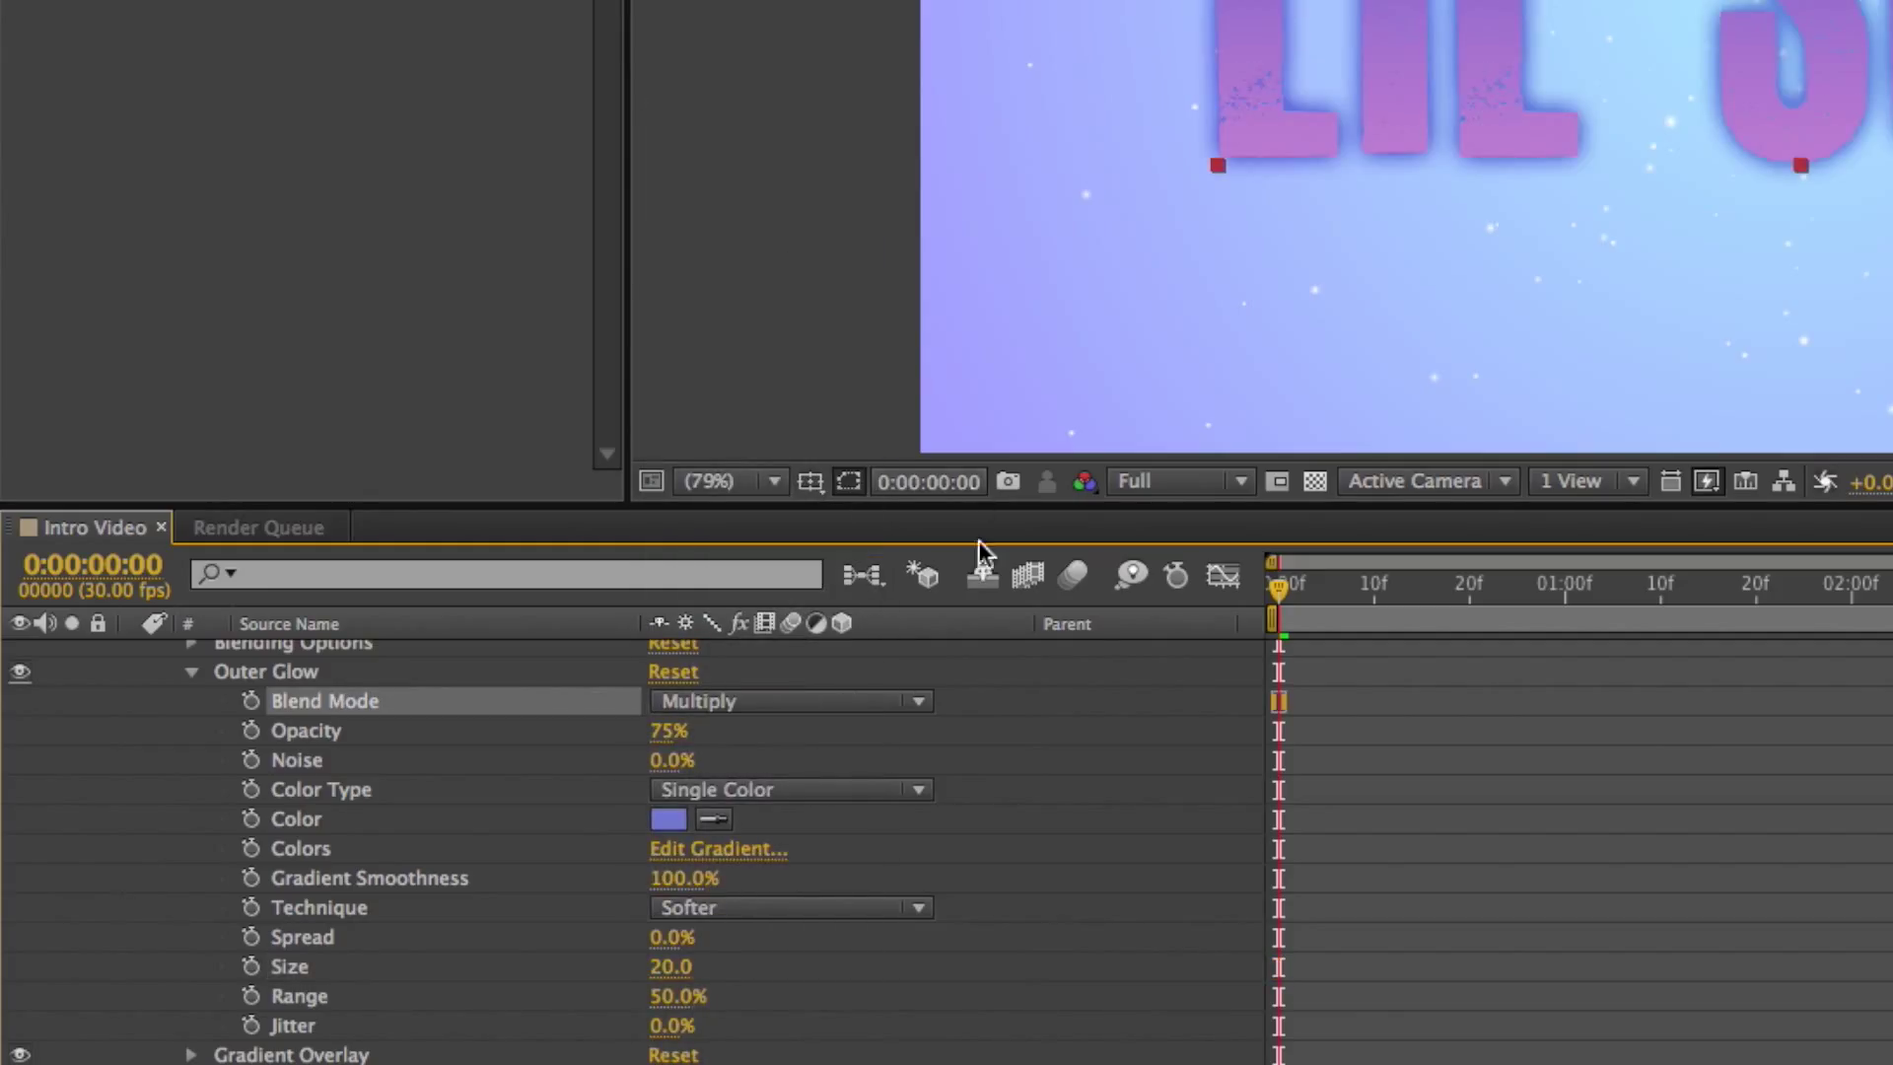
pyautogui.click(667, 820)
pyautogui.moveTo(1340, 499)
pyautogui.mouseDown()
pyautogui.moveTo(1311, 459)
pyautogui.moveTo(1275, 481)
pyautogui.mouseUp()
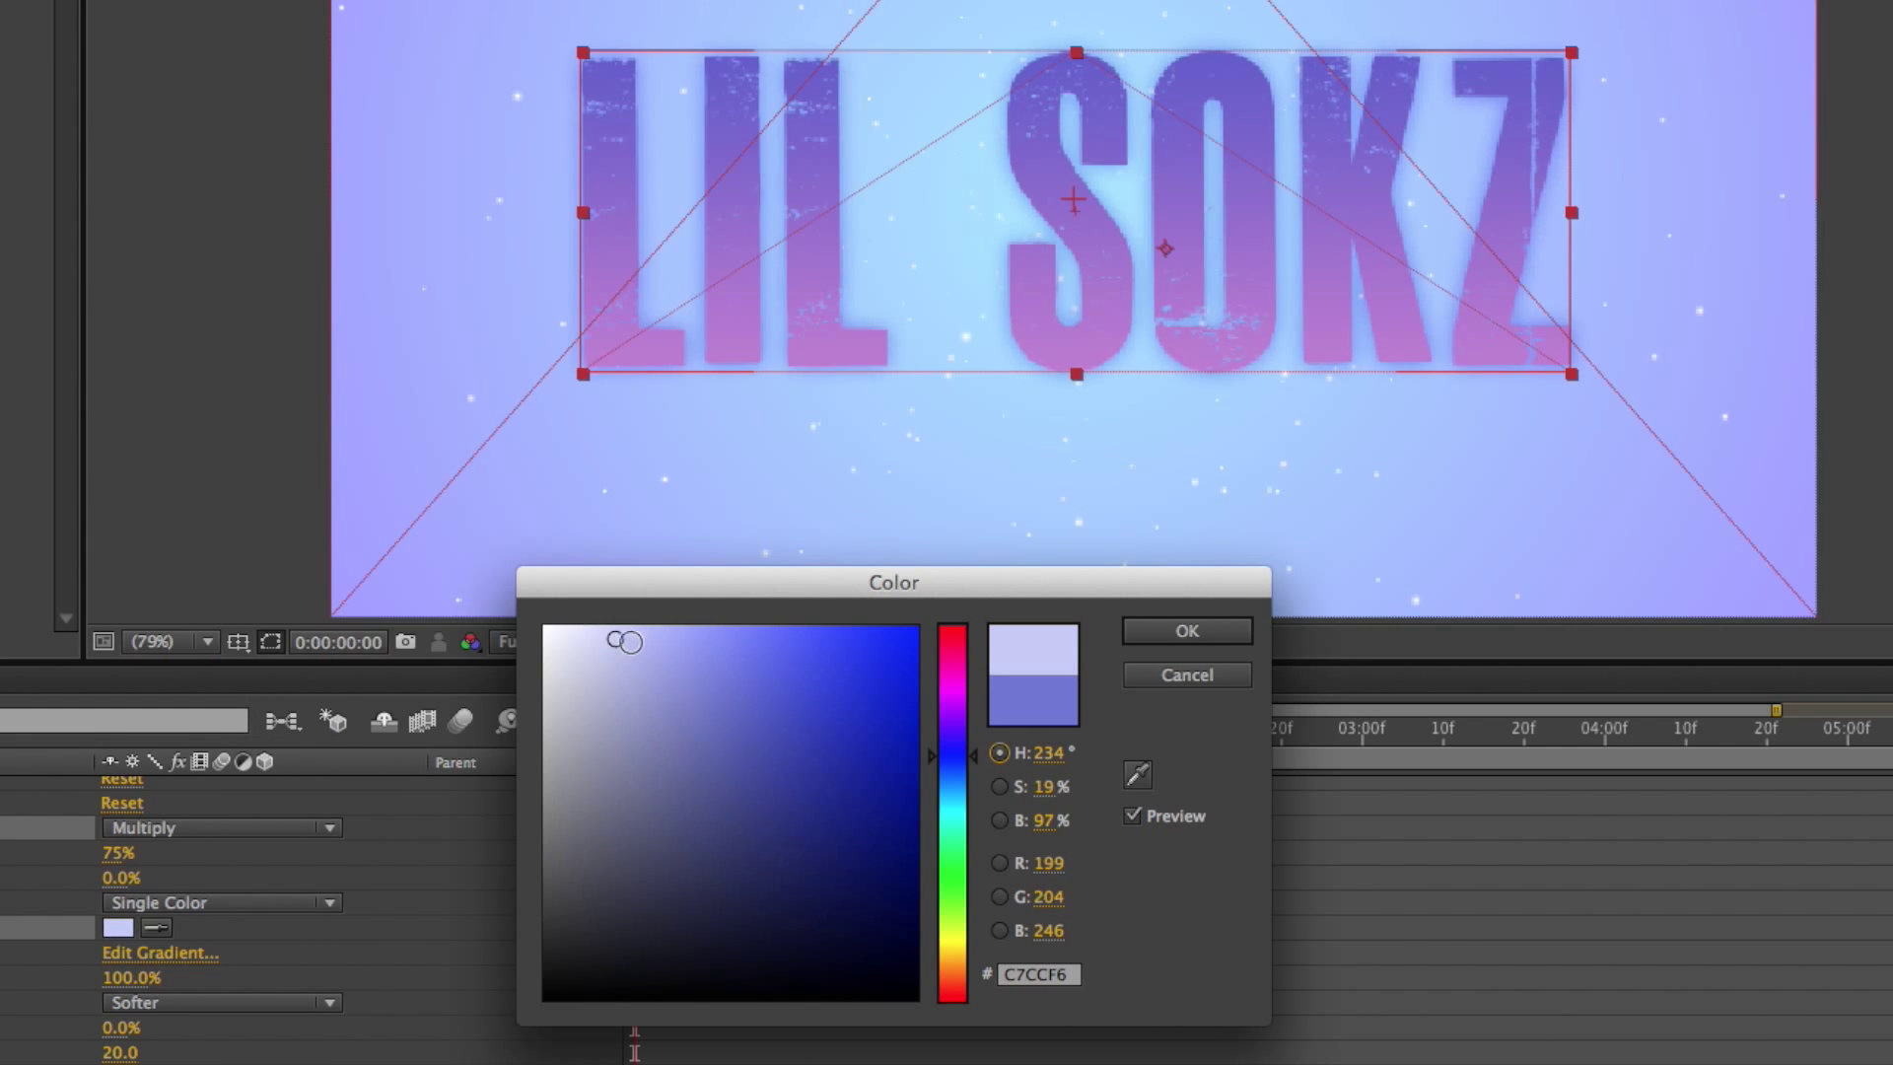
pyautogui.moveTo(631, 642); pyautogui.dragTo(596, 641)
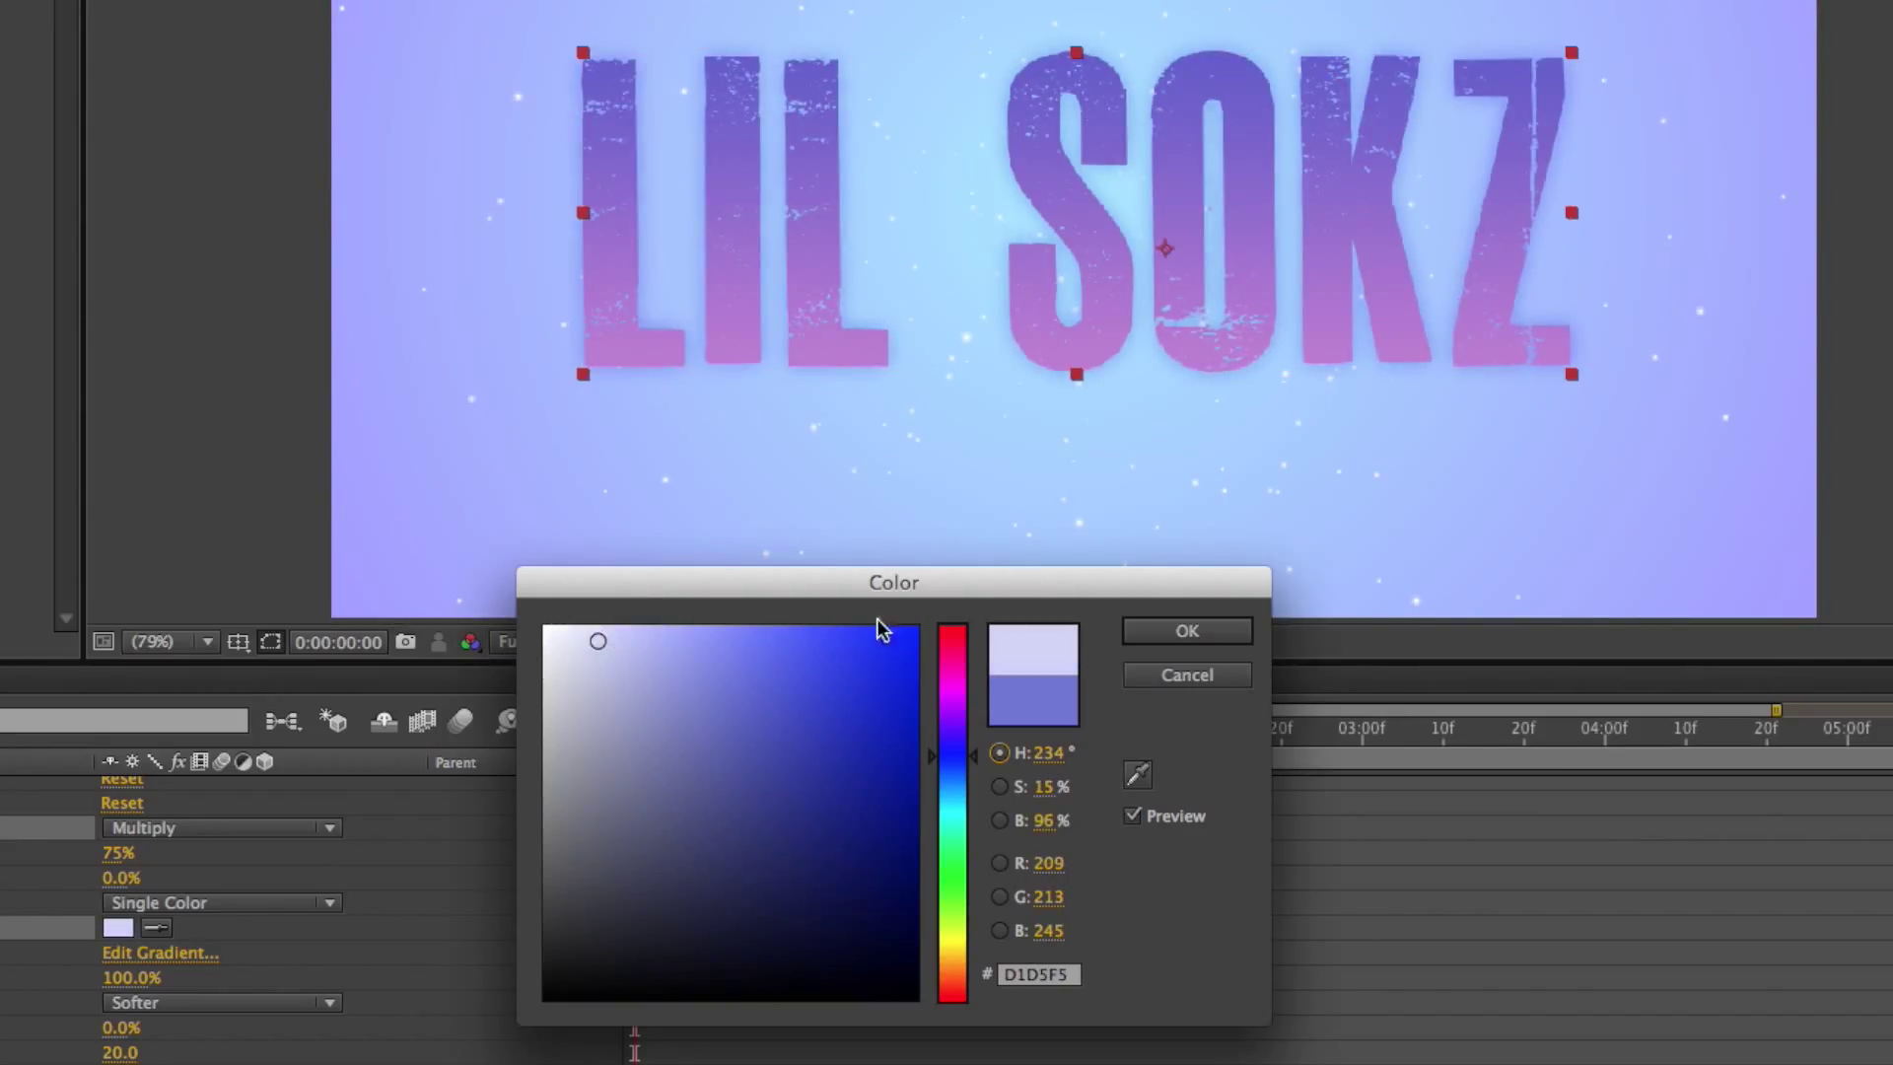
pyautogui.click(1149, 631)
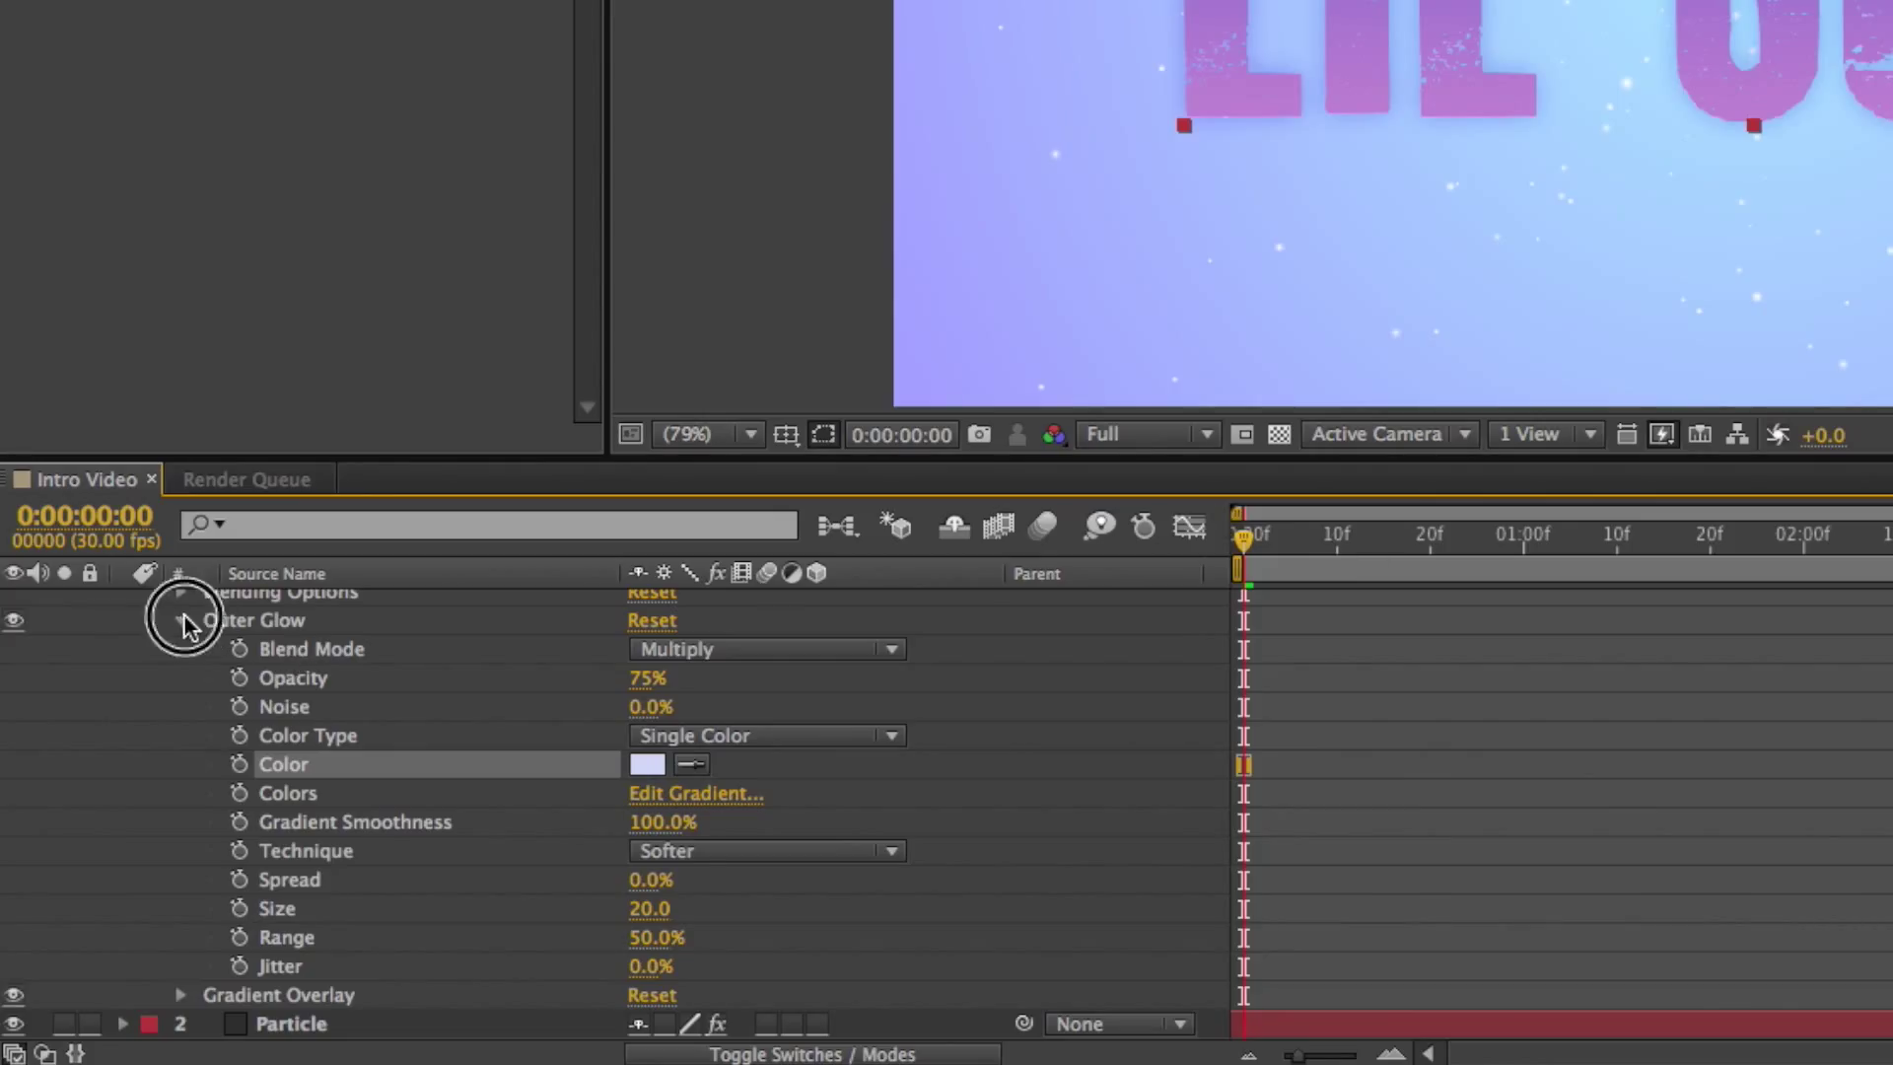
pyautogui.click(183, 621)
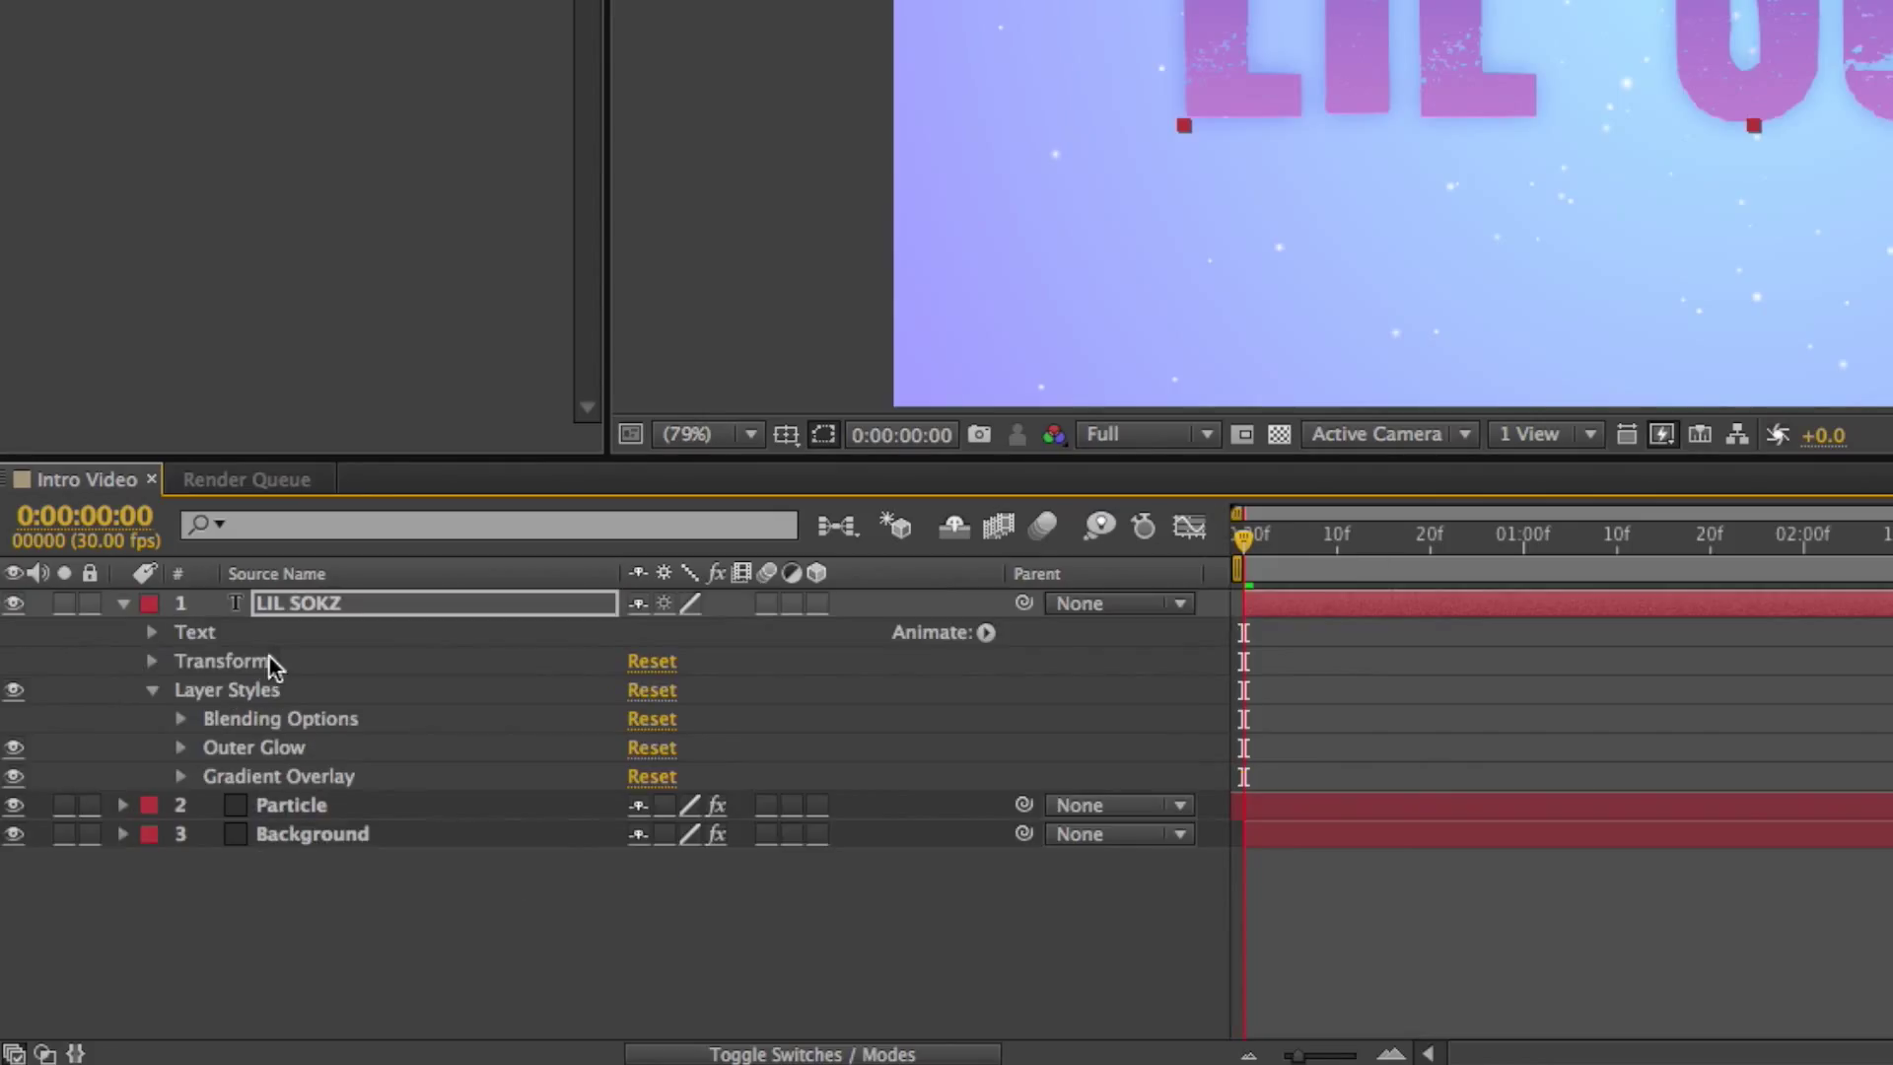
pyautogui.click(153, 689)
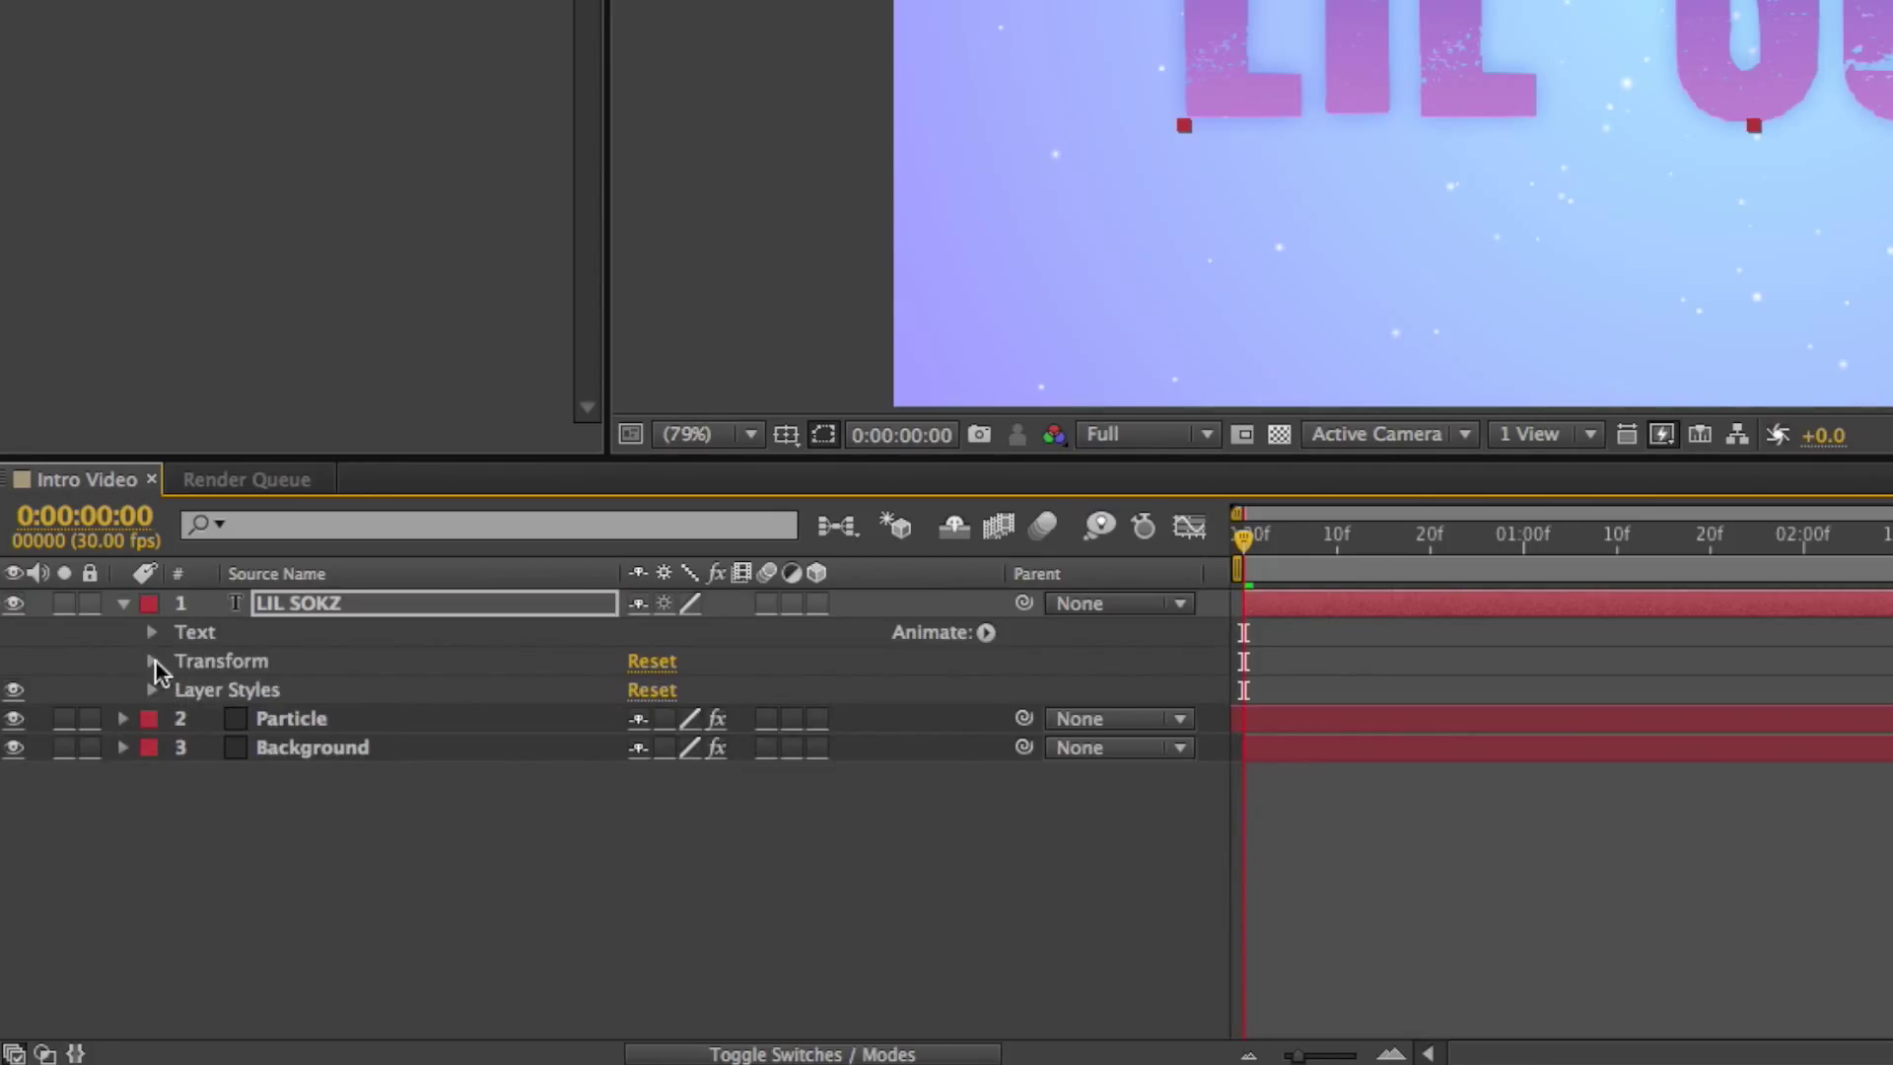
# Preview the opening, move the LIL SOKZ title slightly lower, and preview again
pyautogui.click(120, 605)
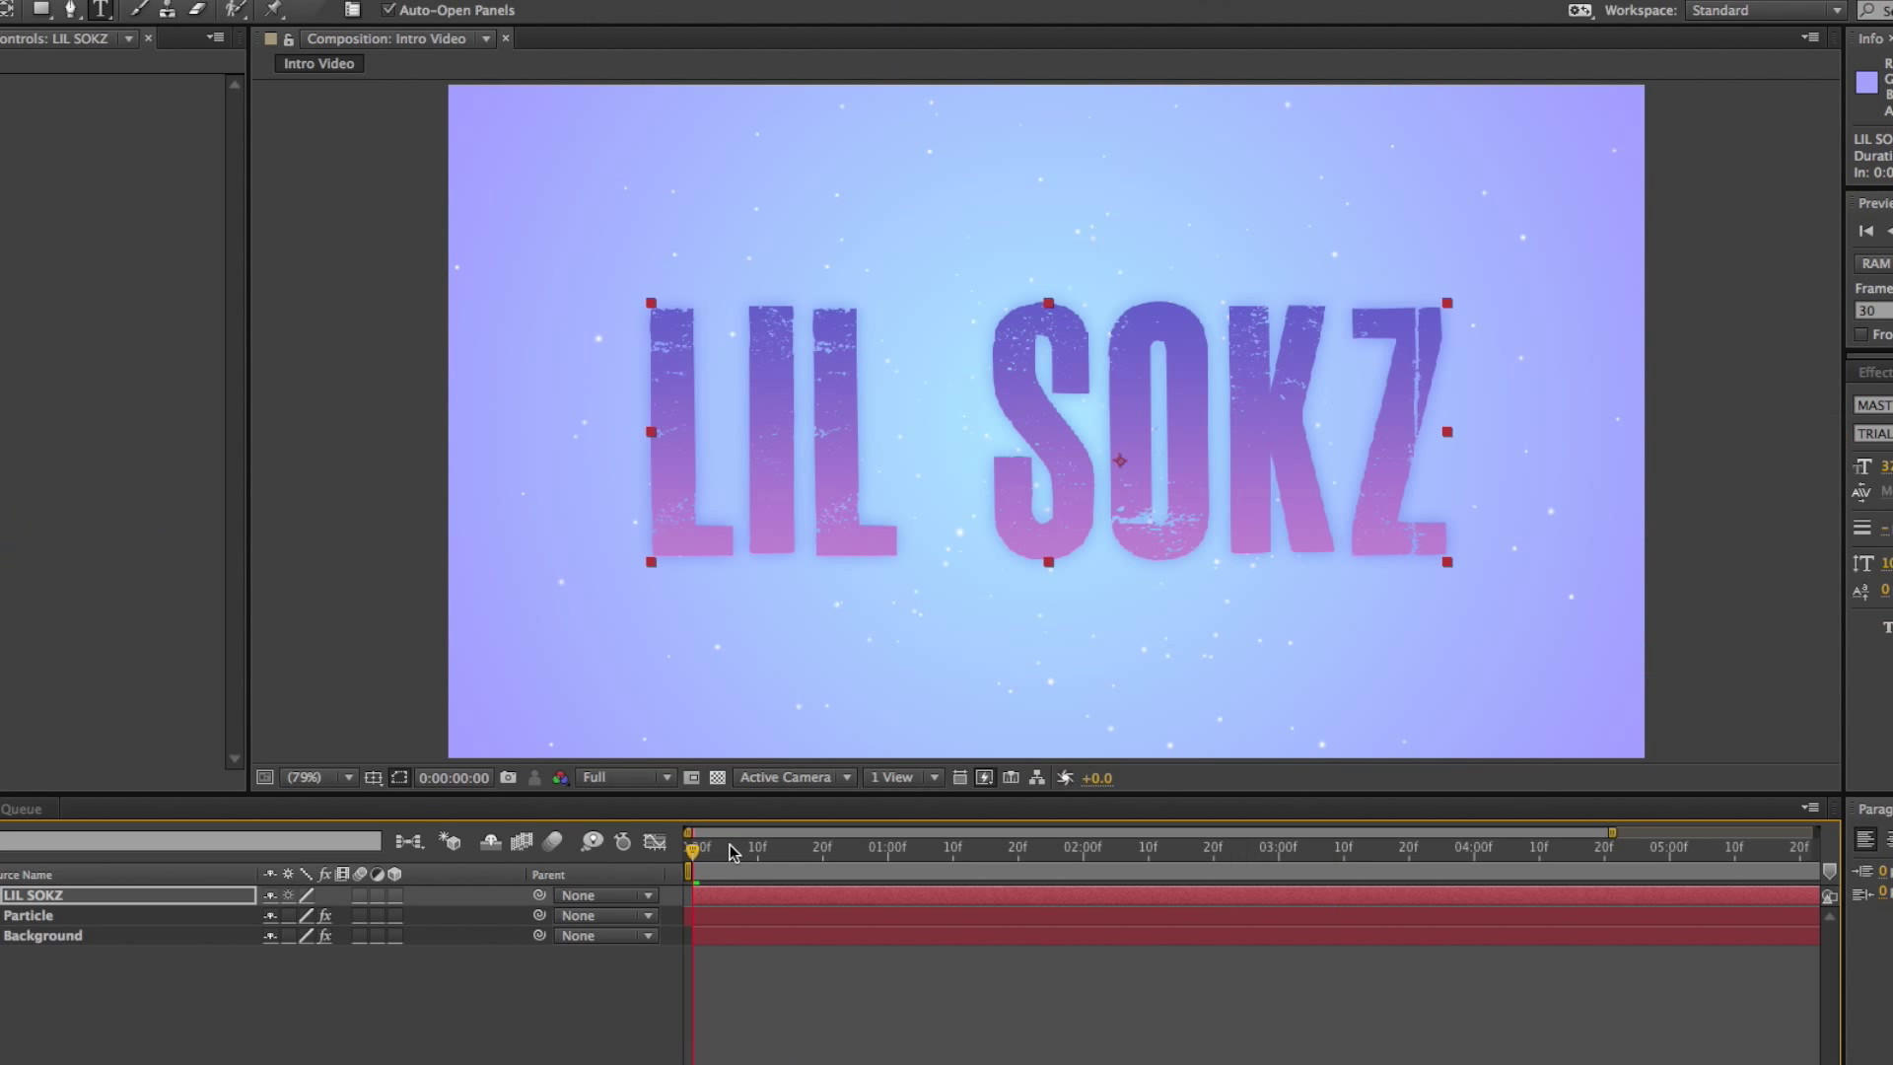
pyautogui.moveTo(730, 844); pyautogui.dragTo(1429, 857)
pyautogui.press('space')
pyautogui.press('v')
pyautogui.moveTo(1004, 381); pyautogui.dragTo(1002, 401)
pyautogui.moveTo(764, 848); pyautogui.dragTo(679, 854)
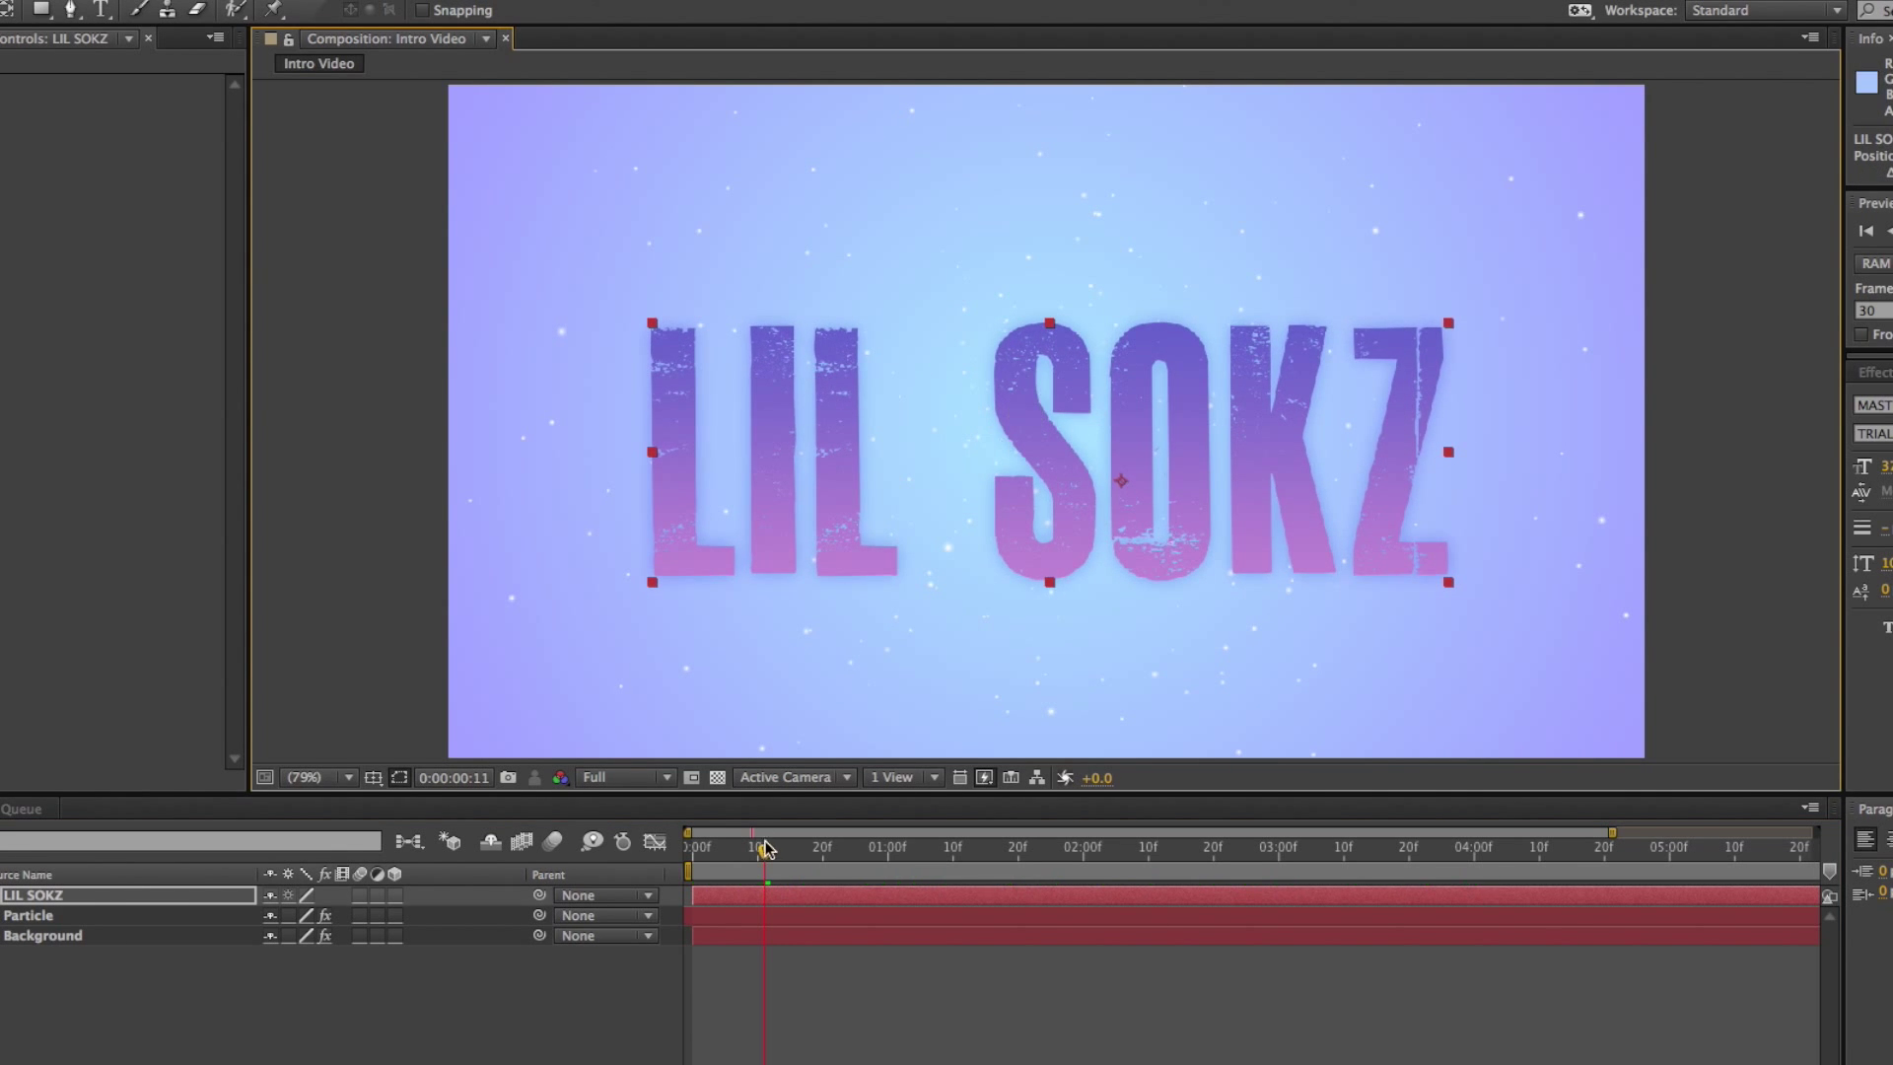
pyautogui.press('space')
pyautogui.click(1048, 457)
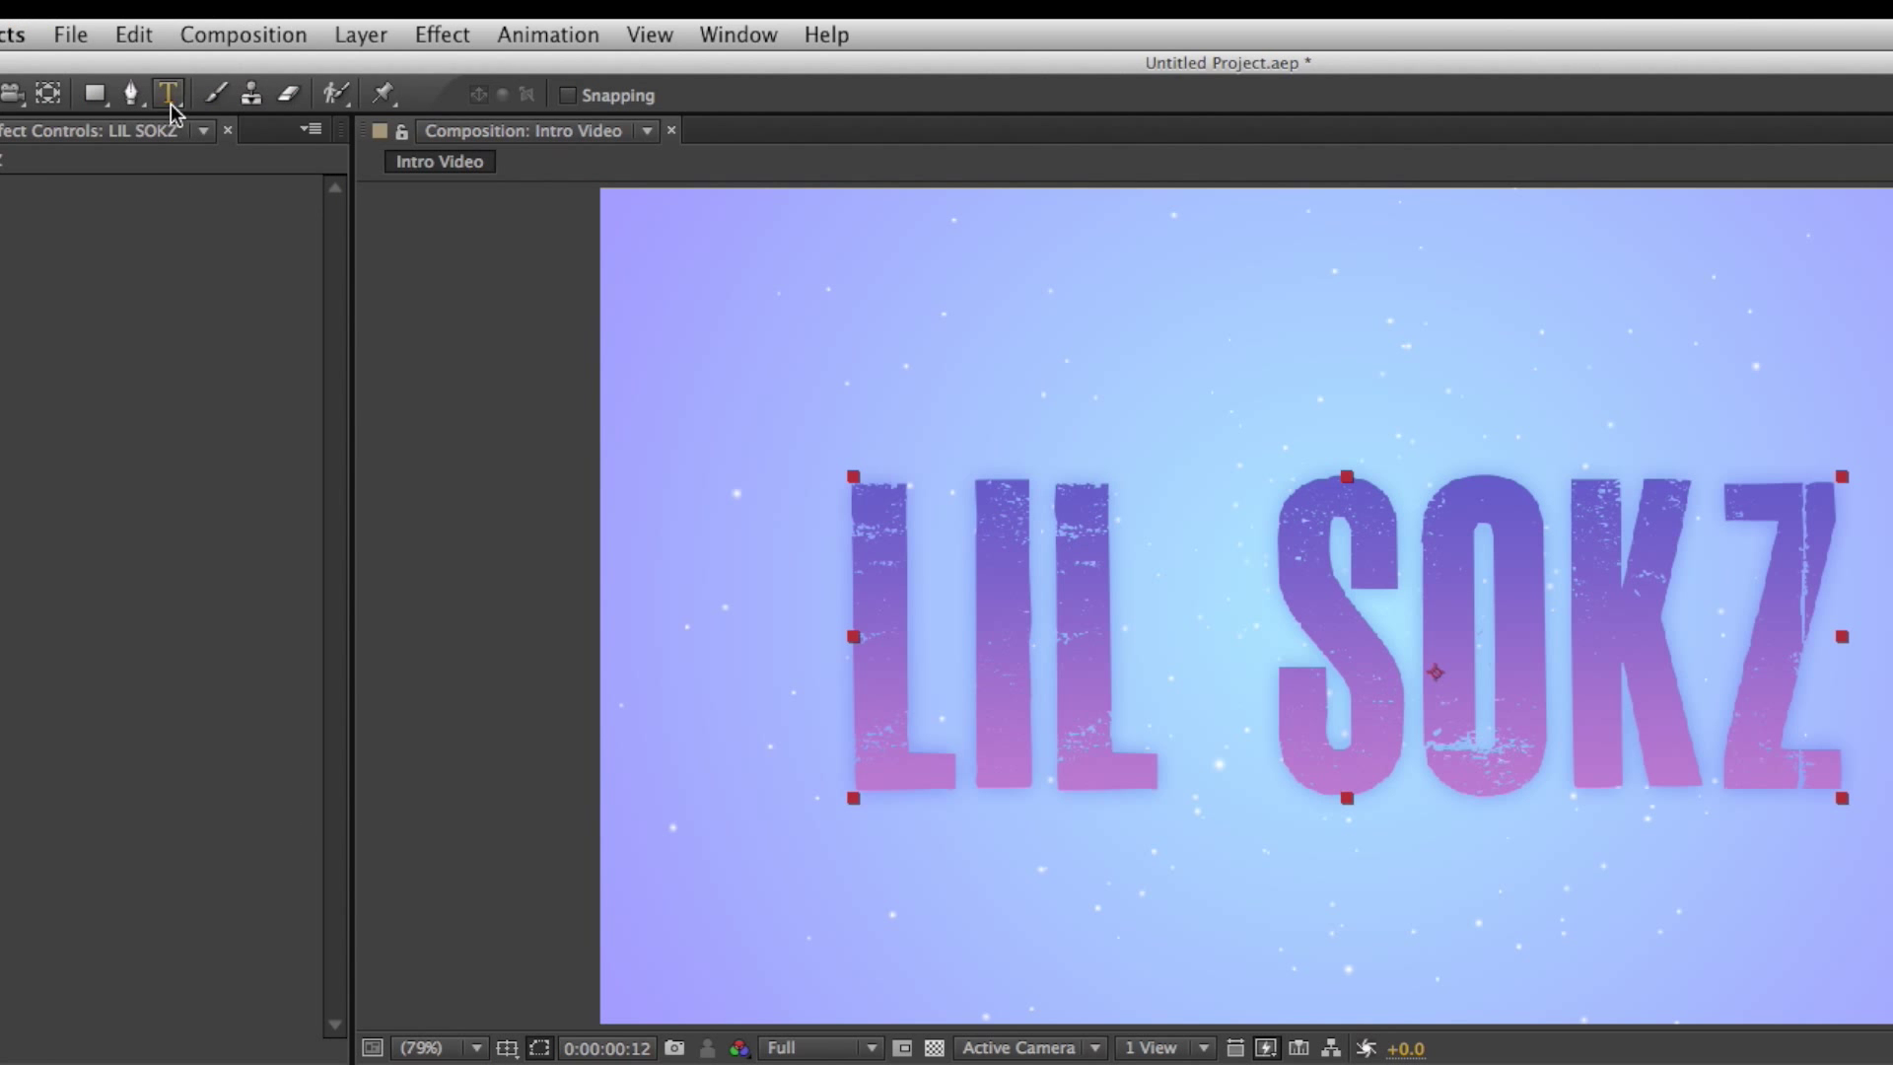
pyautogui.click(168, 93)
# Draw a text box below the title, set to Futura-Light at 100 px
pyautogui.moveTo(830, 966); pyautogui.dragTo(1858, 813)
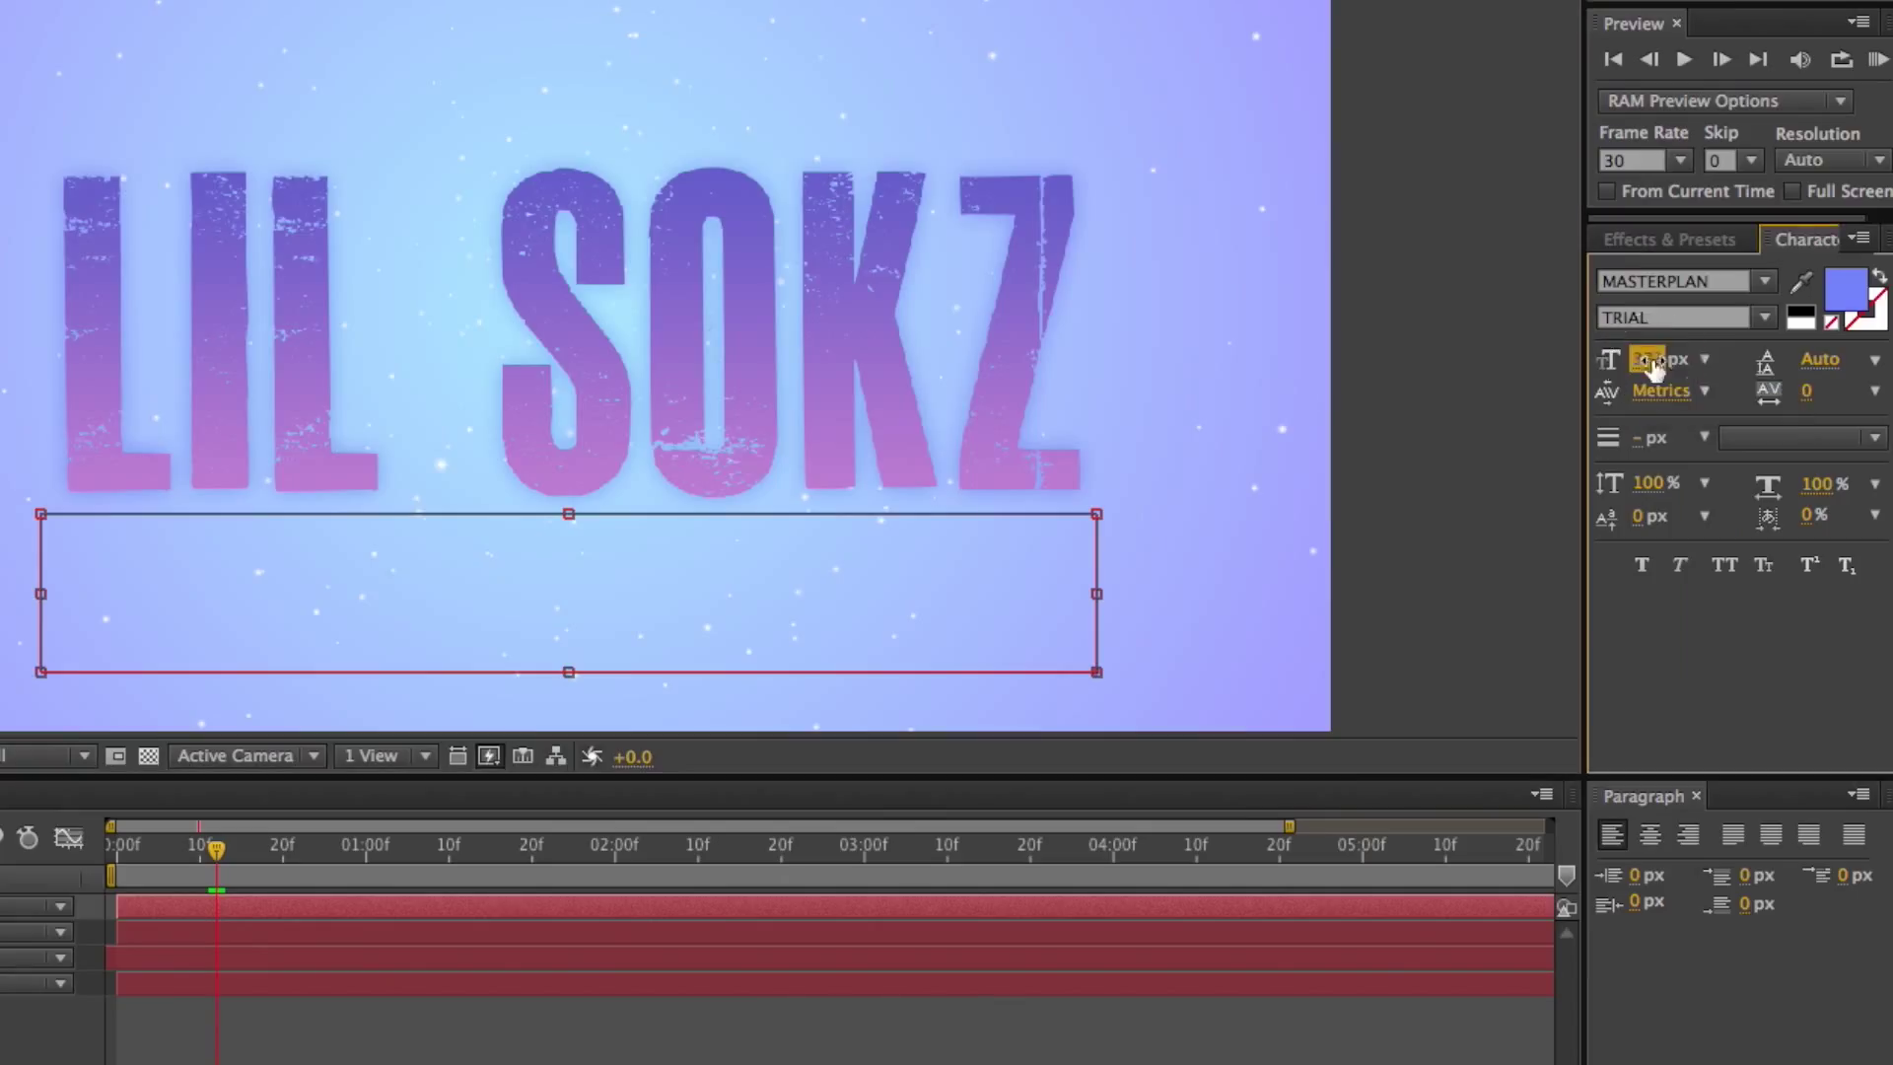
pyautogui.click(1737, 434)
pyautogui.write('100')
pyautogui.press('Return')
pyautogui.click(685, 520)
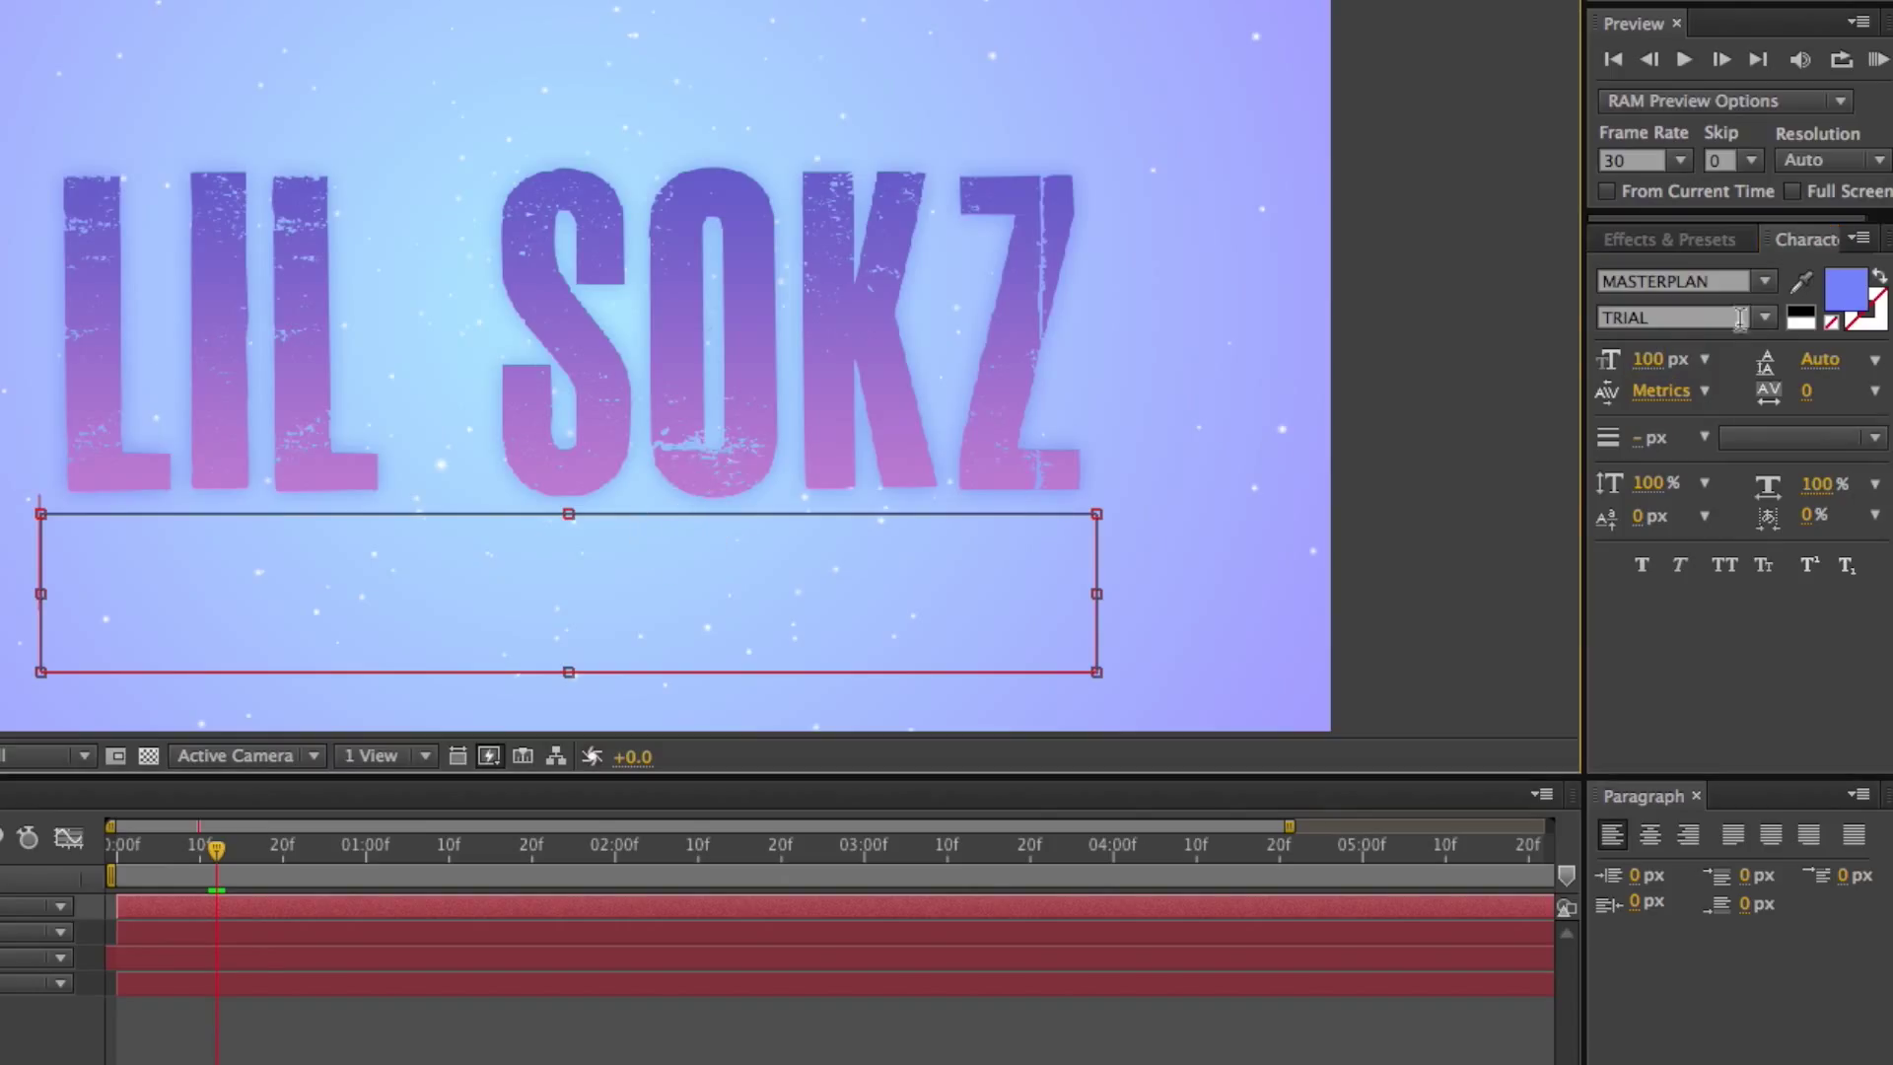
pyautogui.click(1763, 288)
pyautogui.press('f')
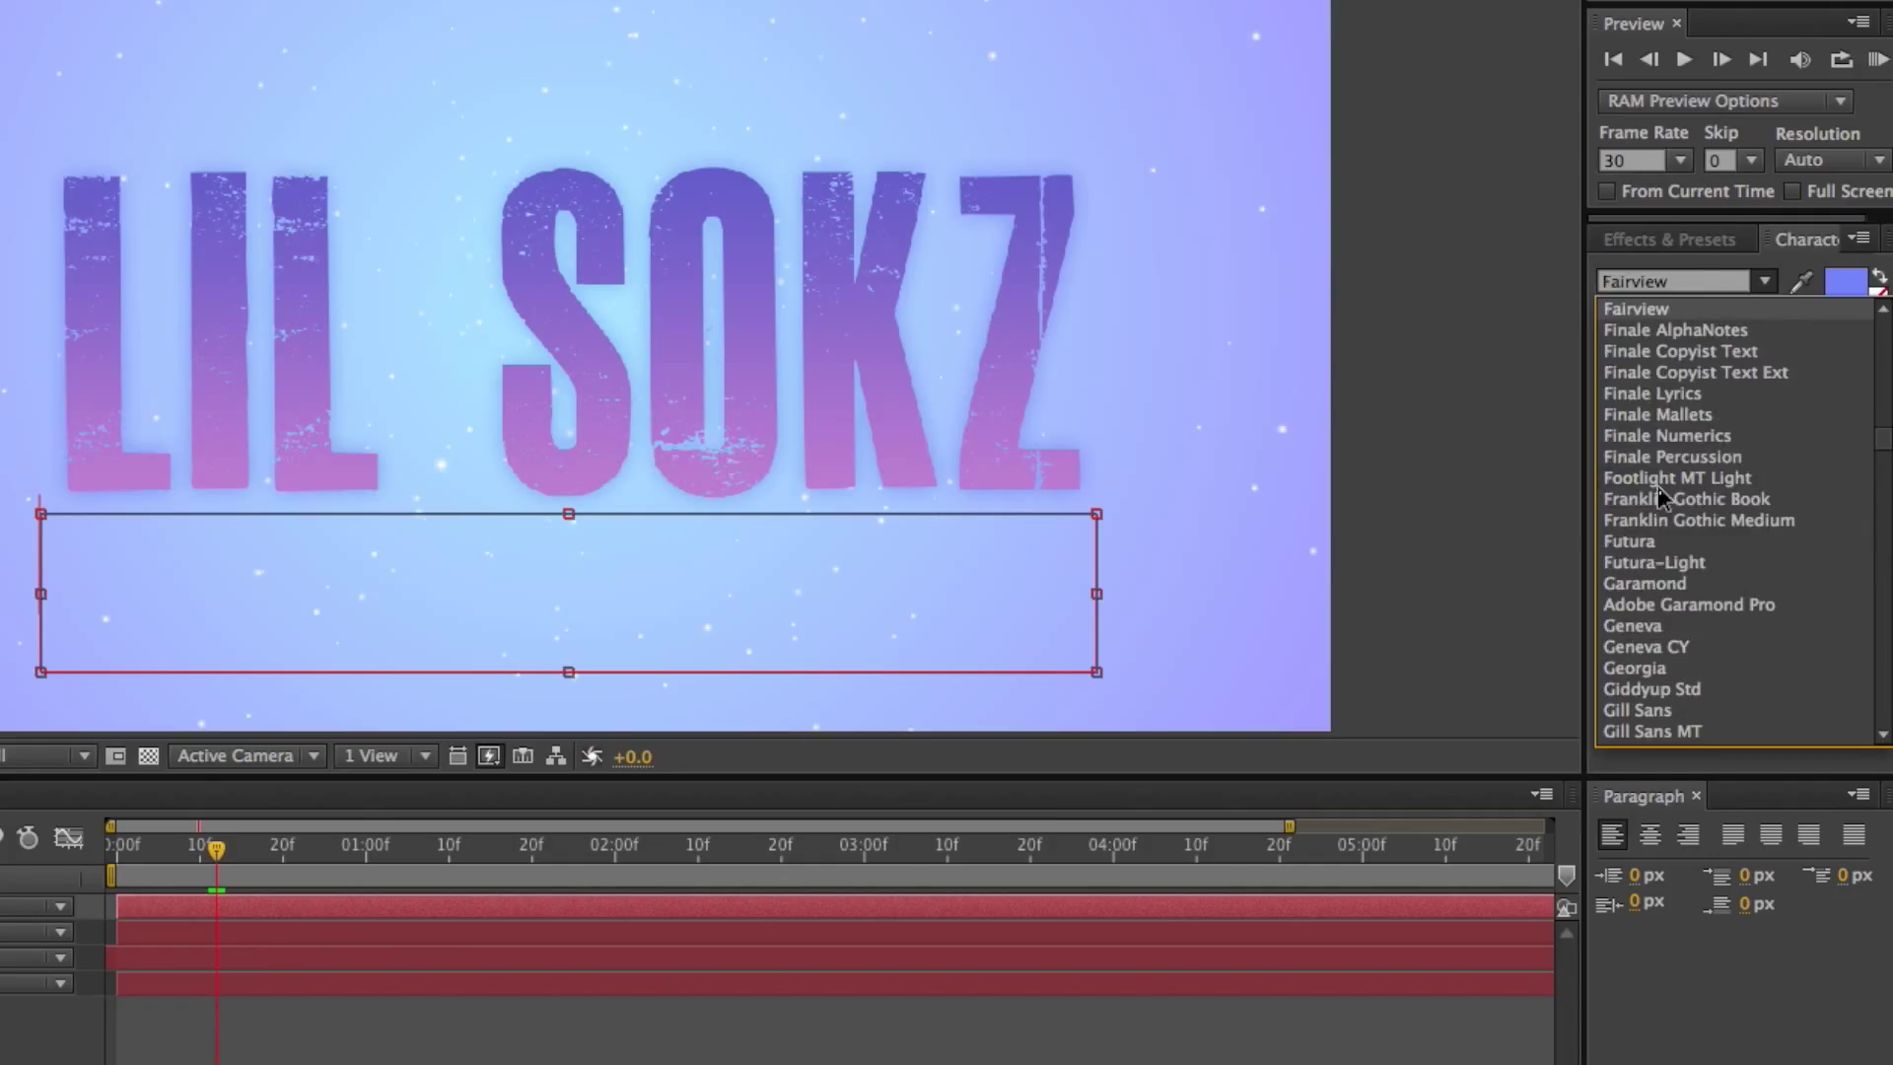
pyautogui.click(1701, 571)
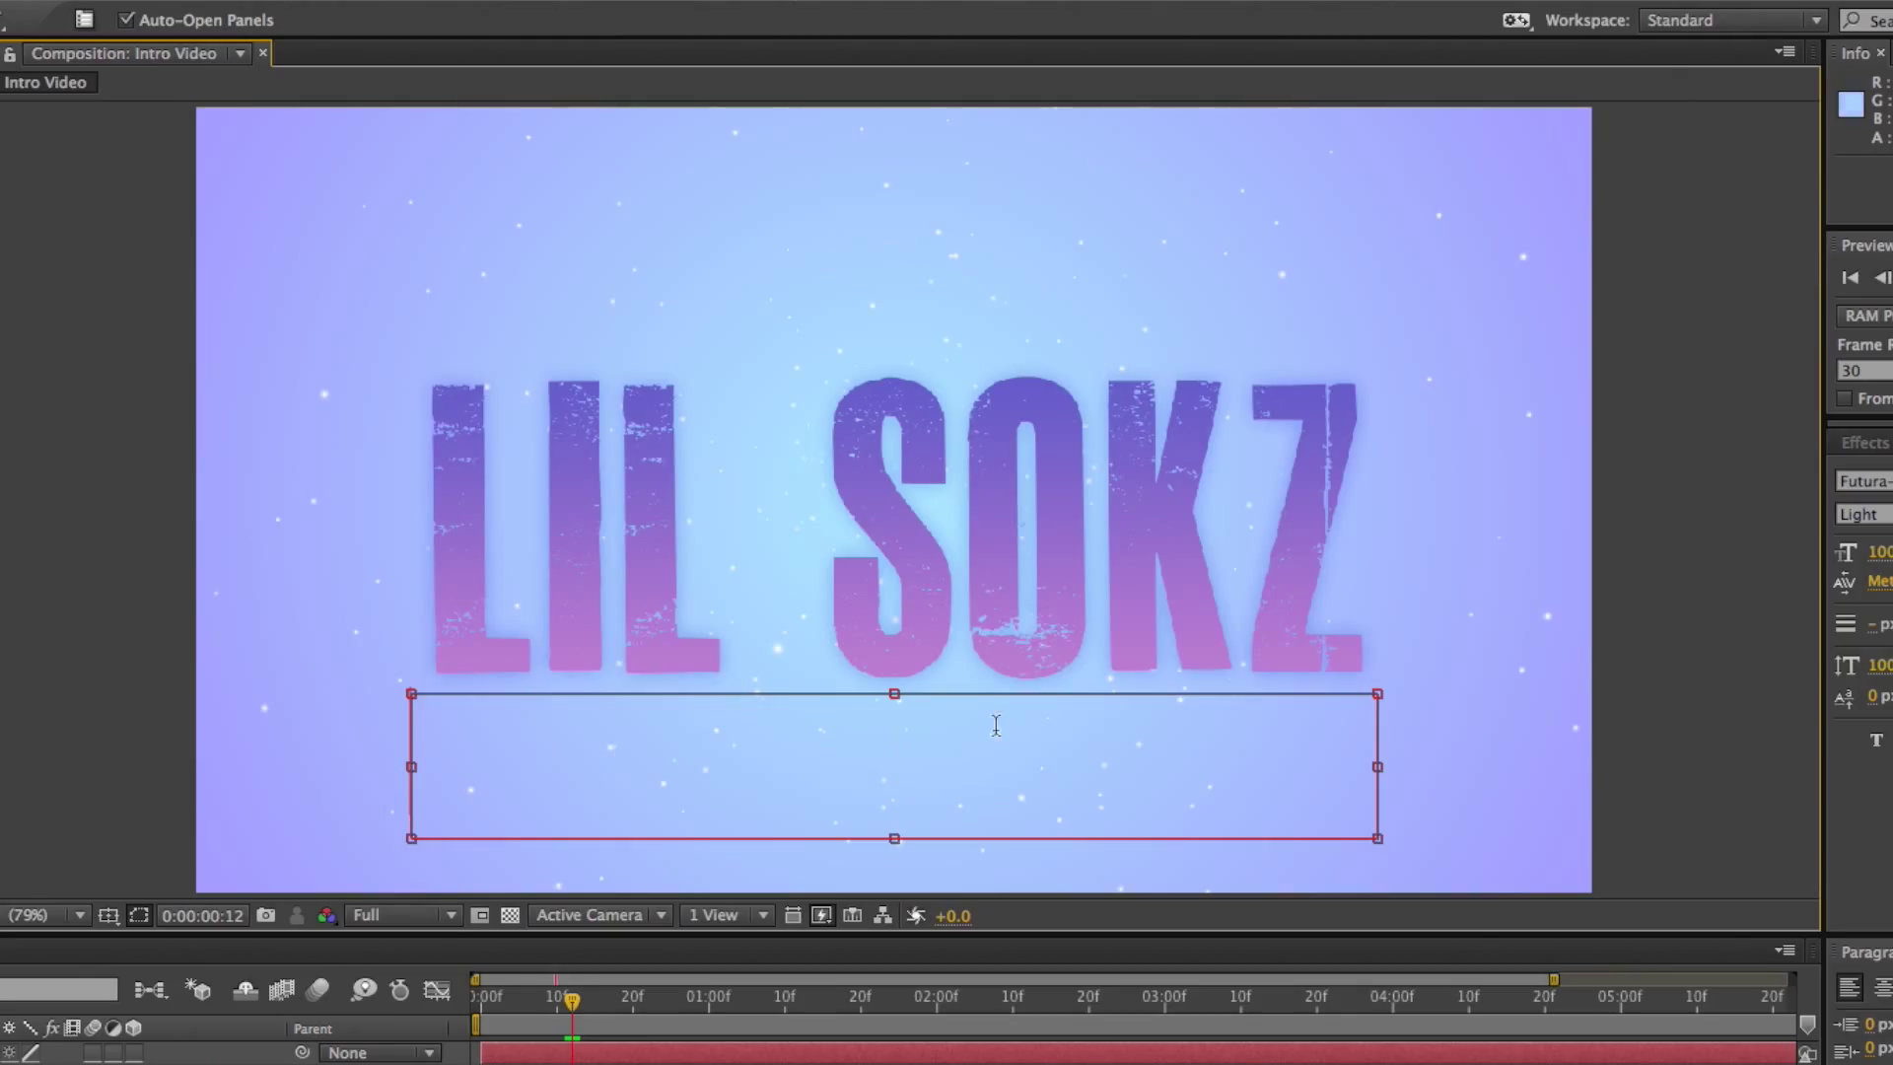
pyautogui.write('www')
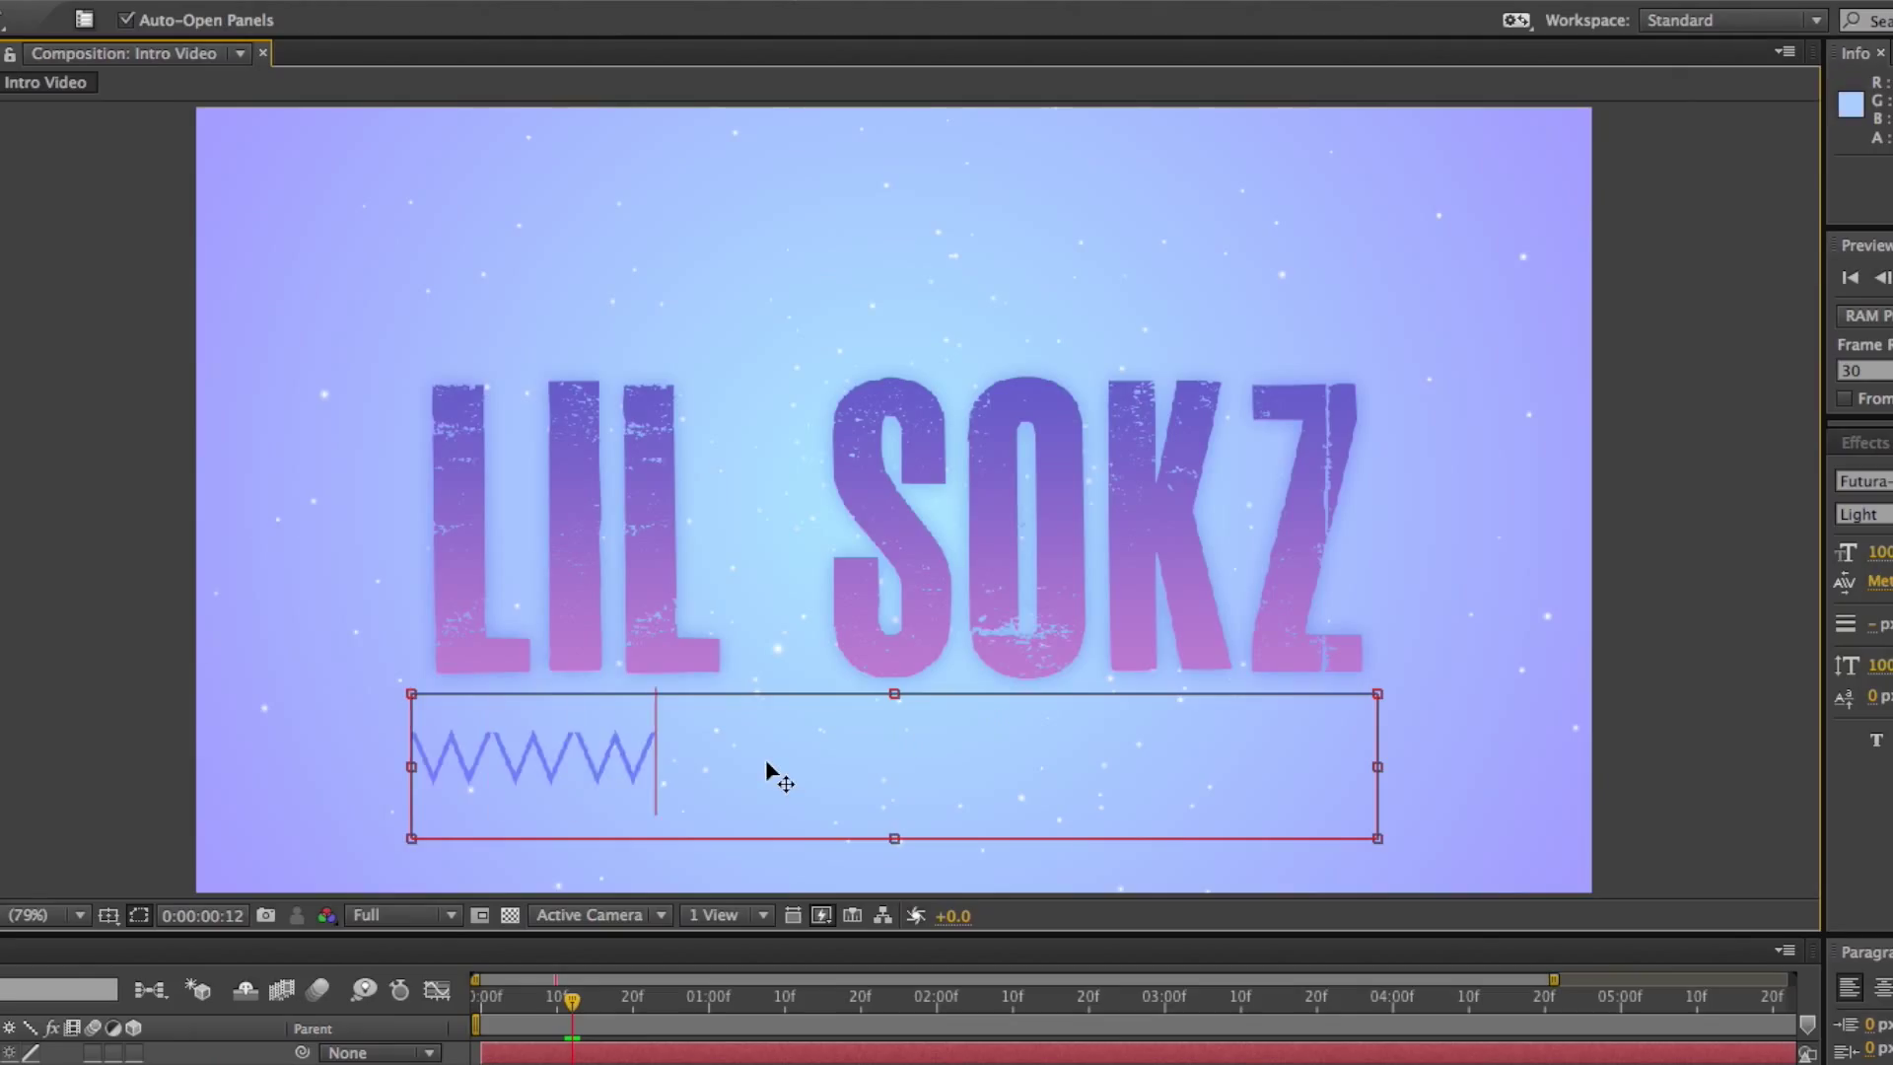
pyautogui.write('.youtube')
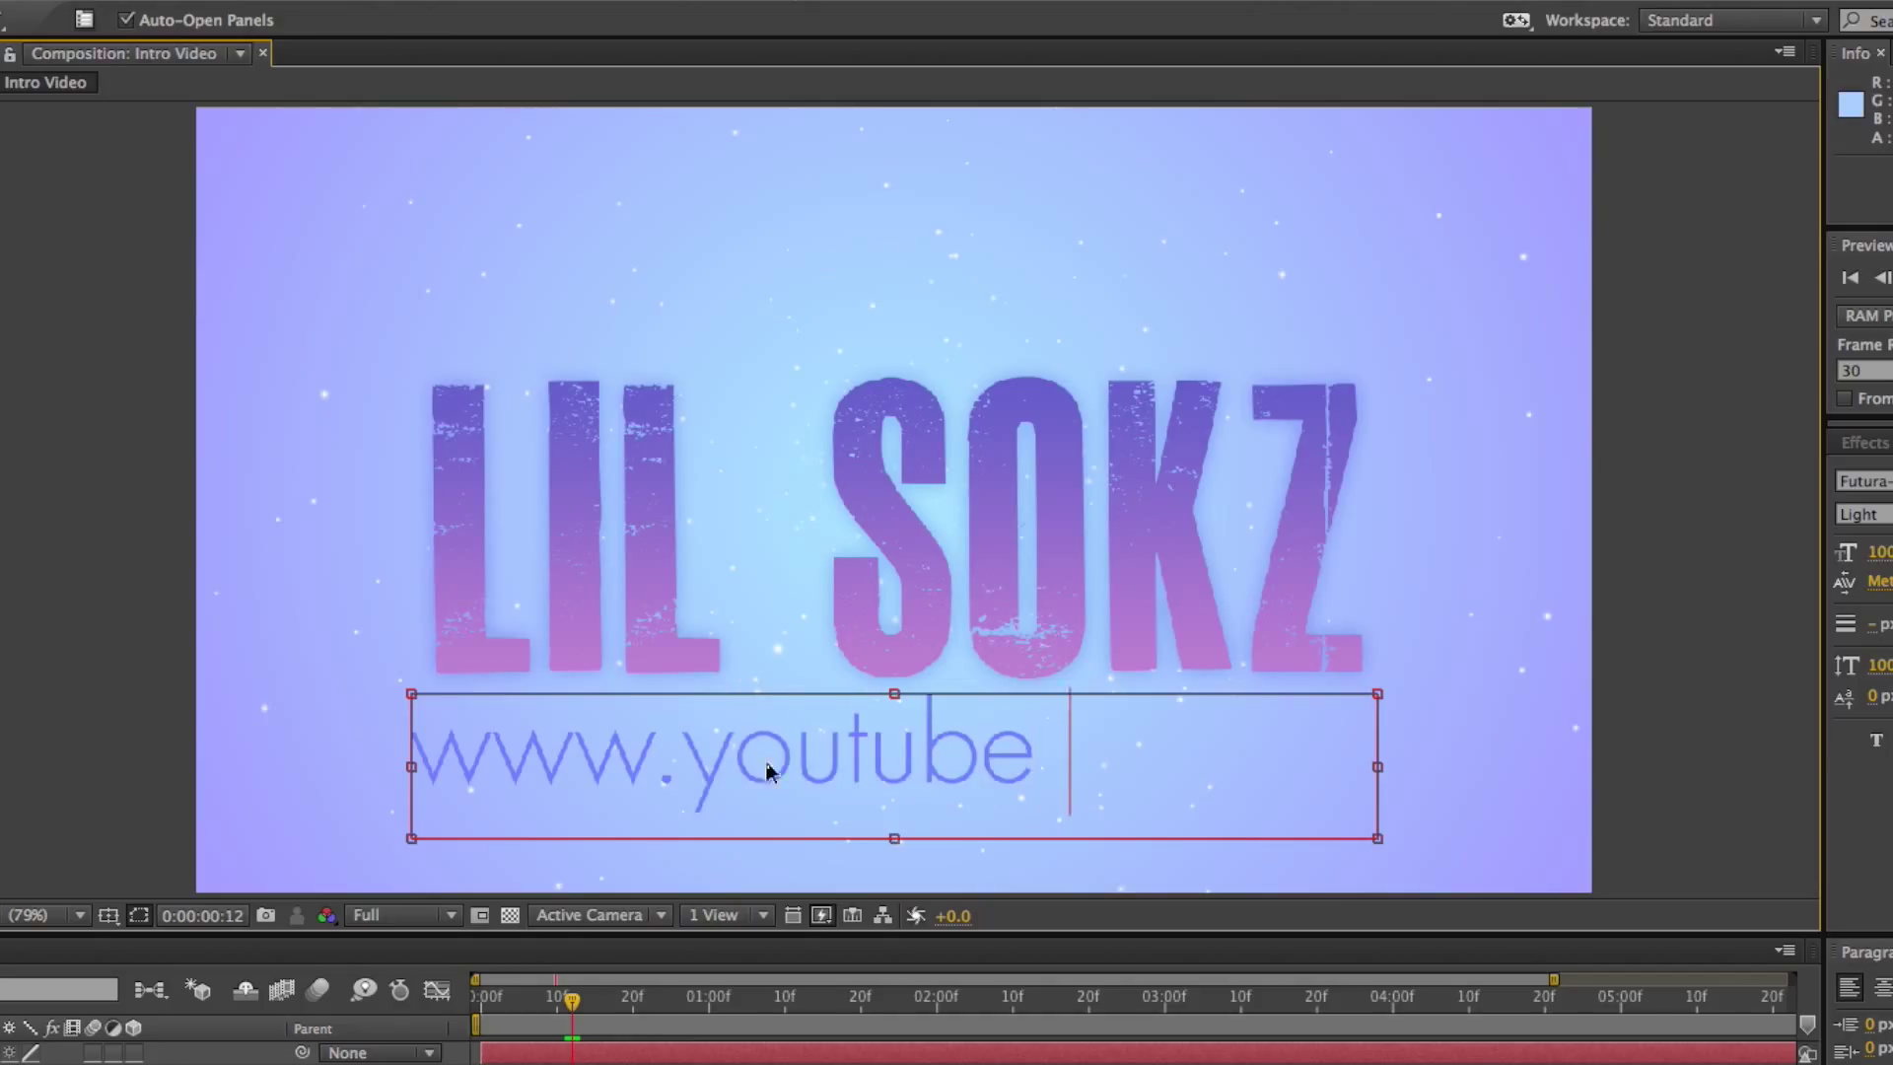
pyautogui.write('.com/s')
pyautogui.hotkey('ctrl', 'a')
pyautogui.click(1881, 553)
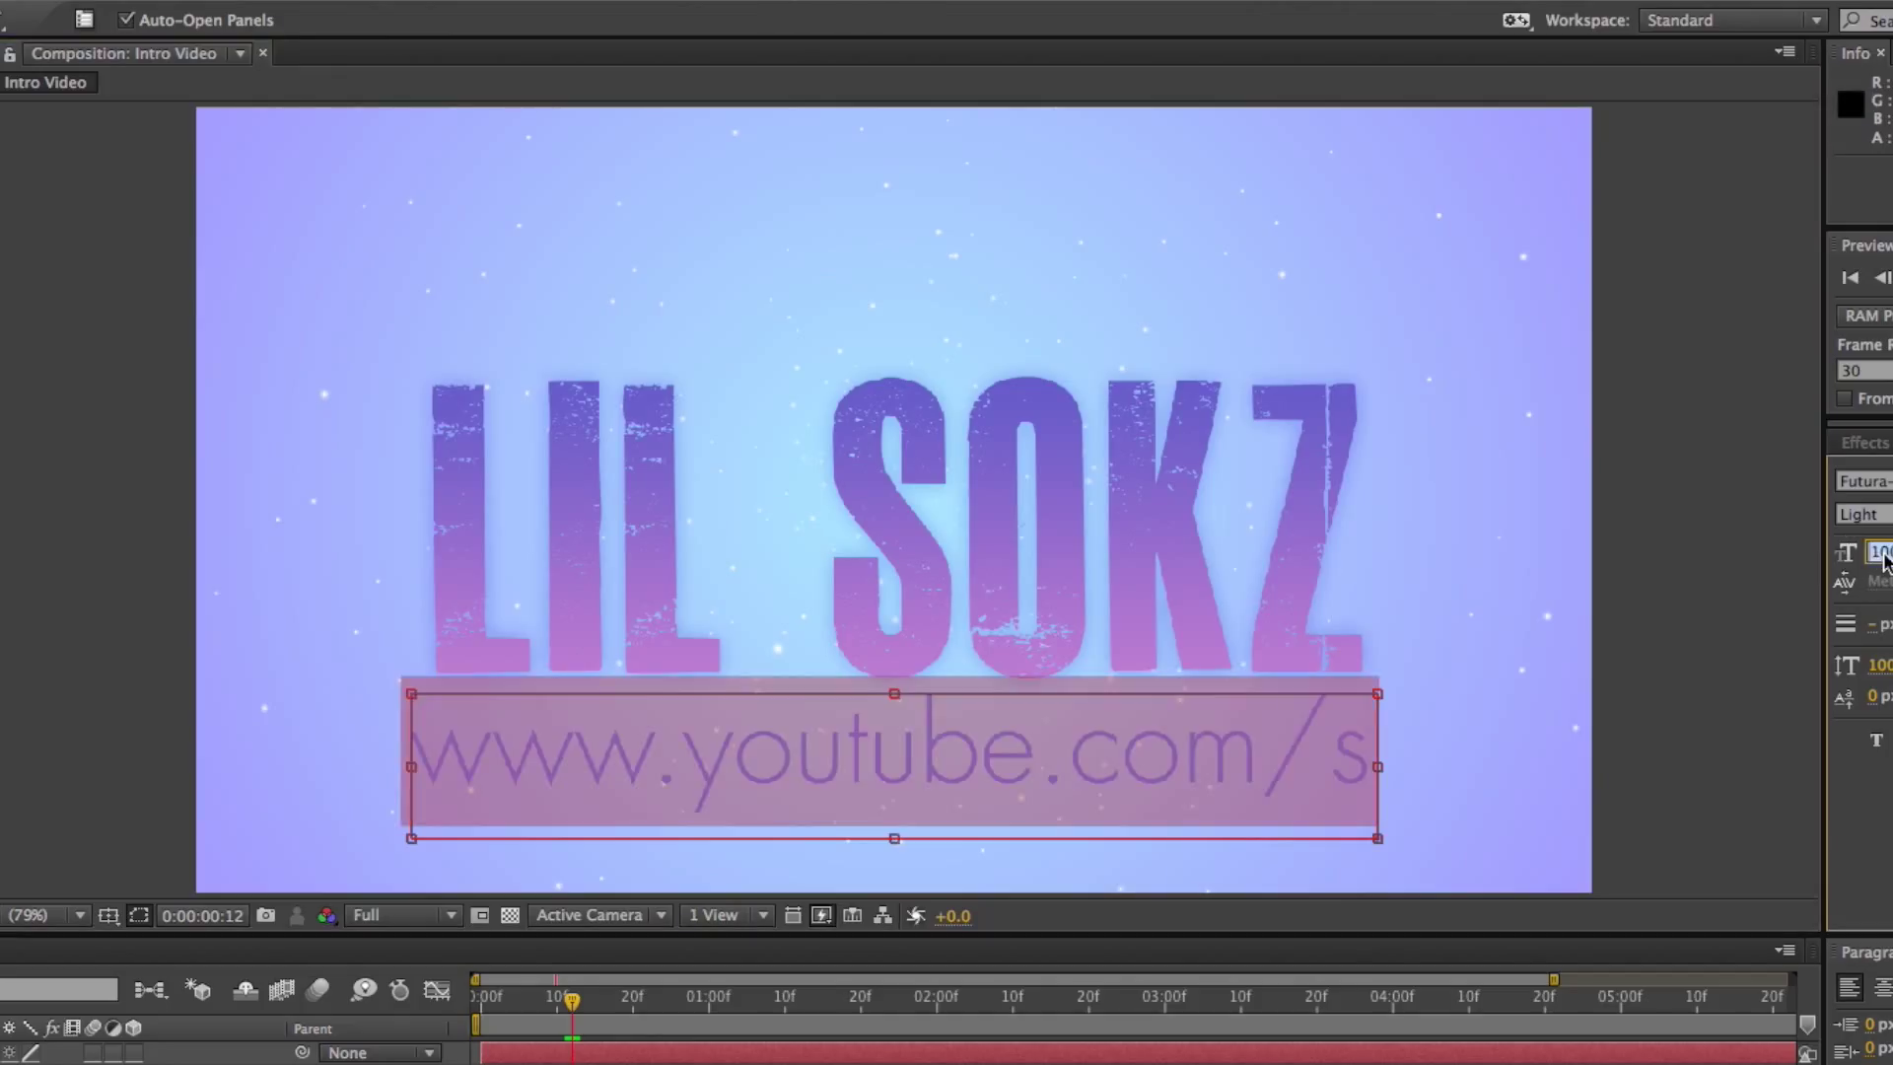
pyautogui.write('50')
pyautogui.press('Return')
pyautogui.write('60')
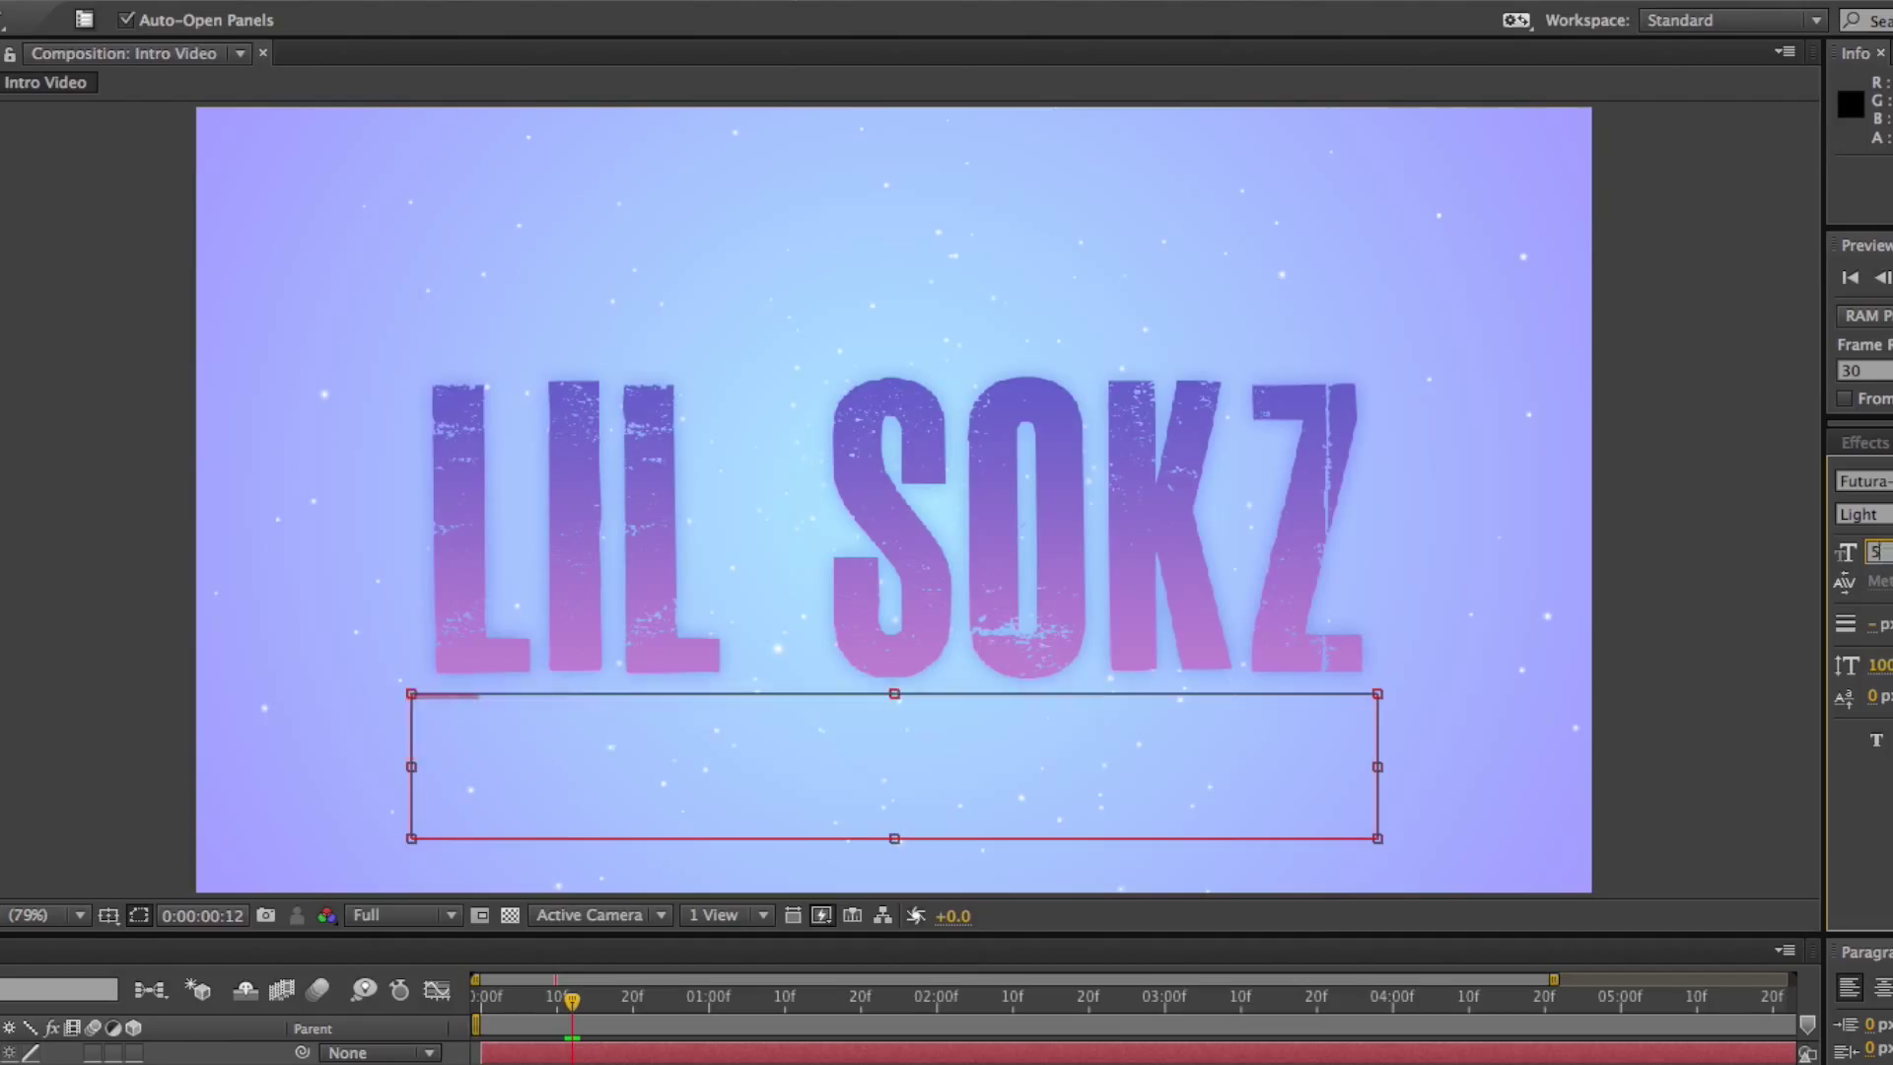
pyautogui.press('Return')
pyautogui.click(1501, 823)
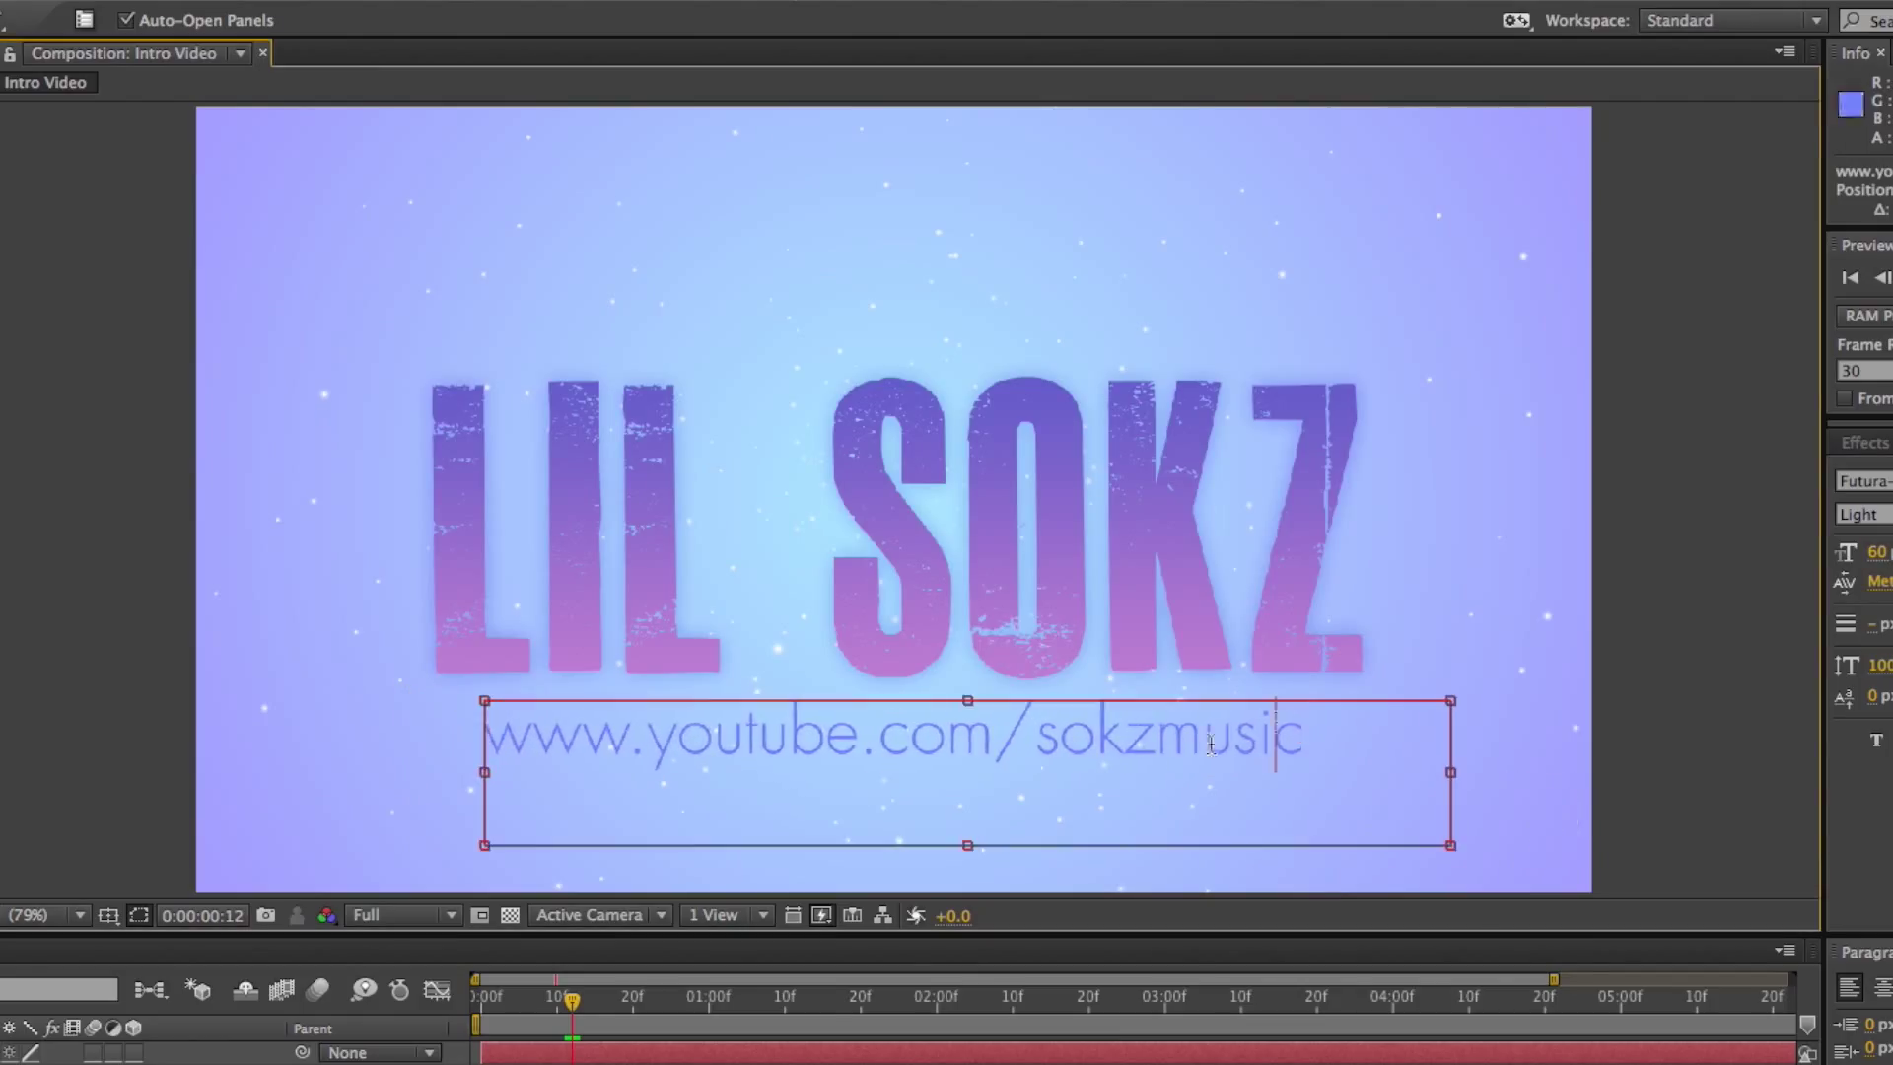
# Make the URL text white and preview the intro from the start
pyautogui.hotkey('ctrl', 'a')
pyautogui.click(384, 896)
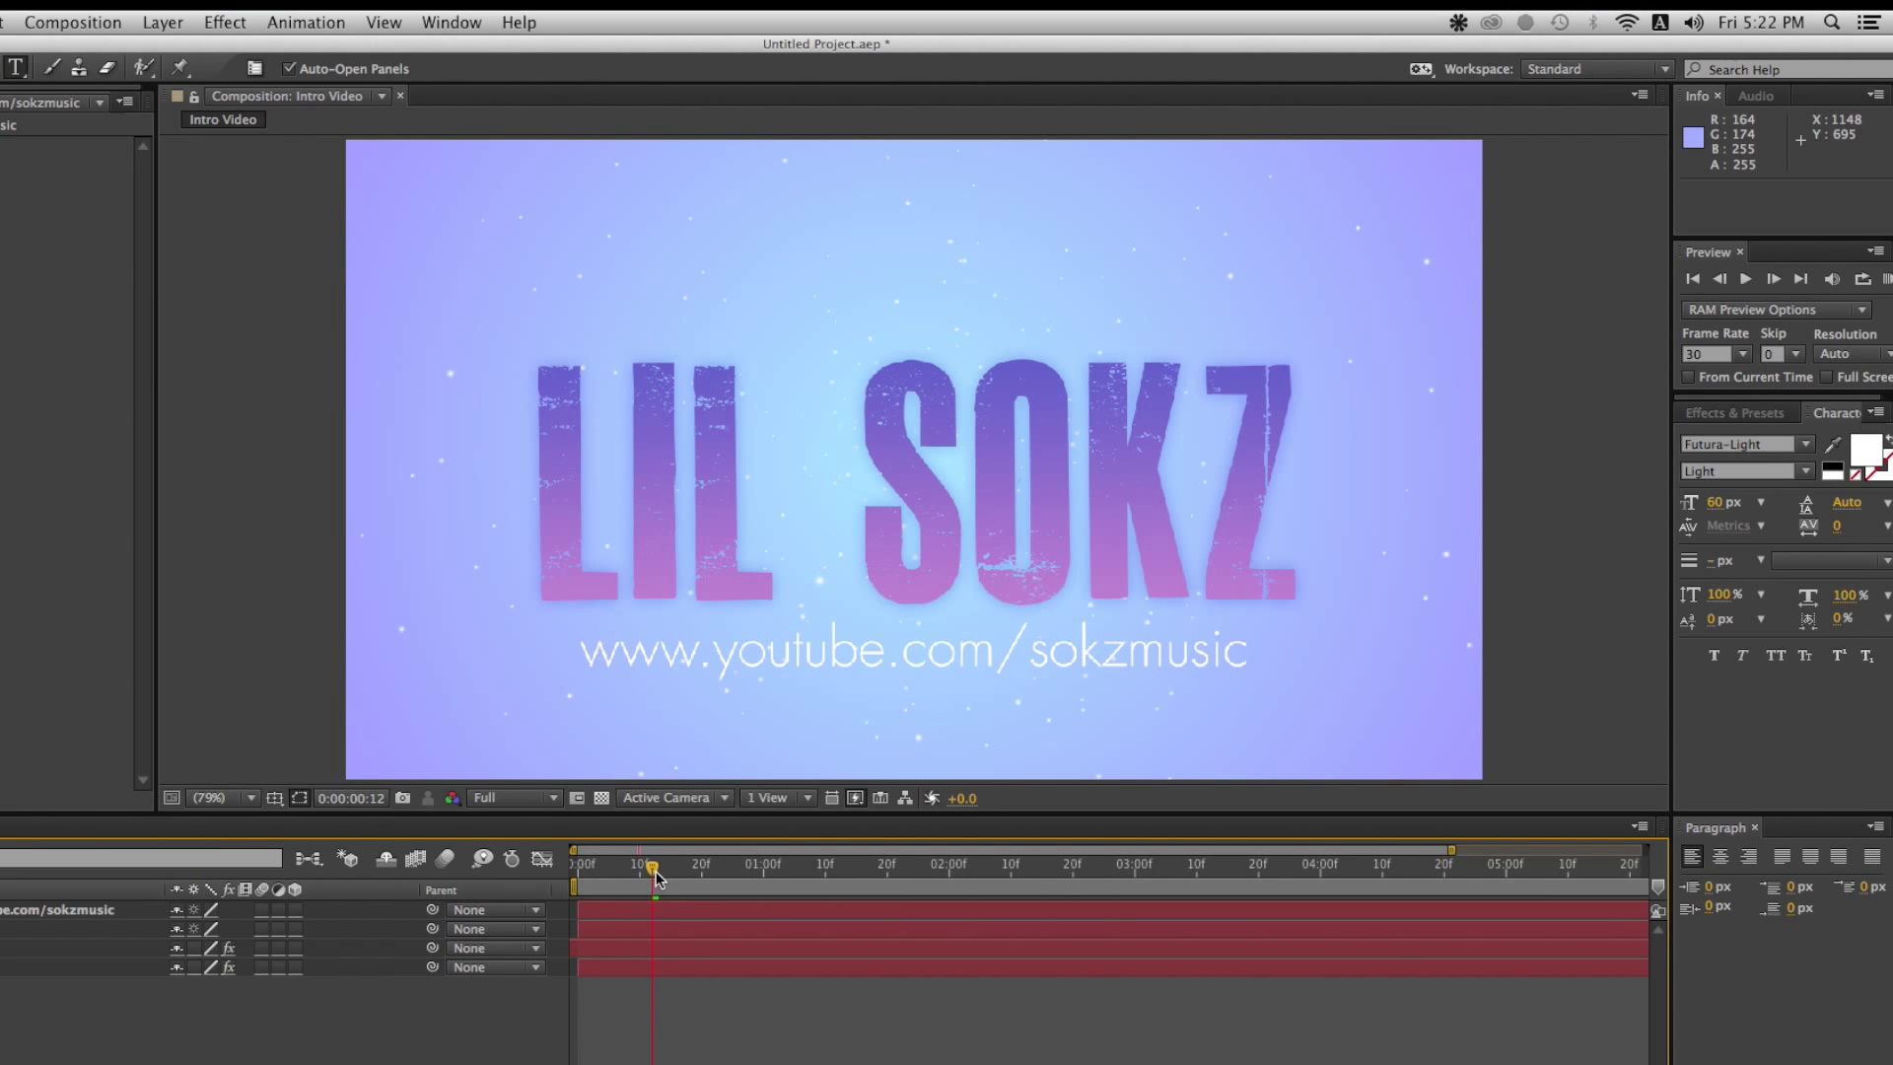
pyautogui.click(467, 998)
pyautogui.press('space')
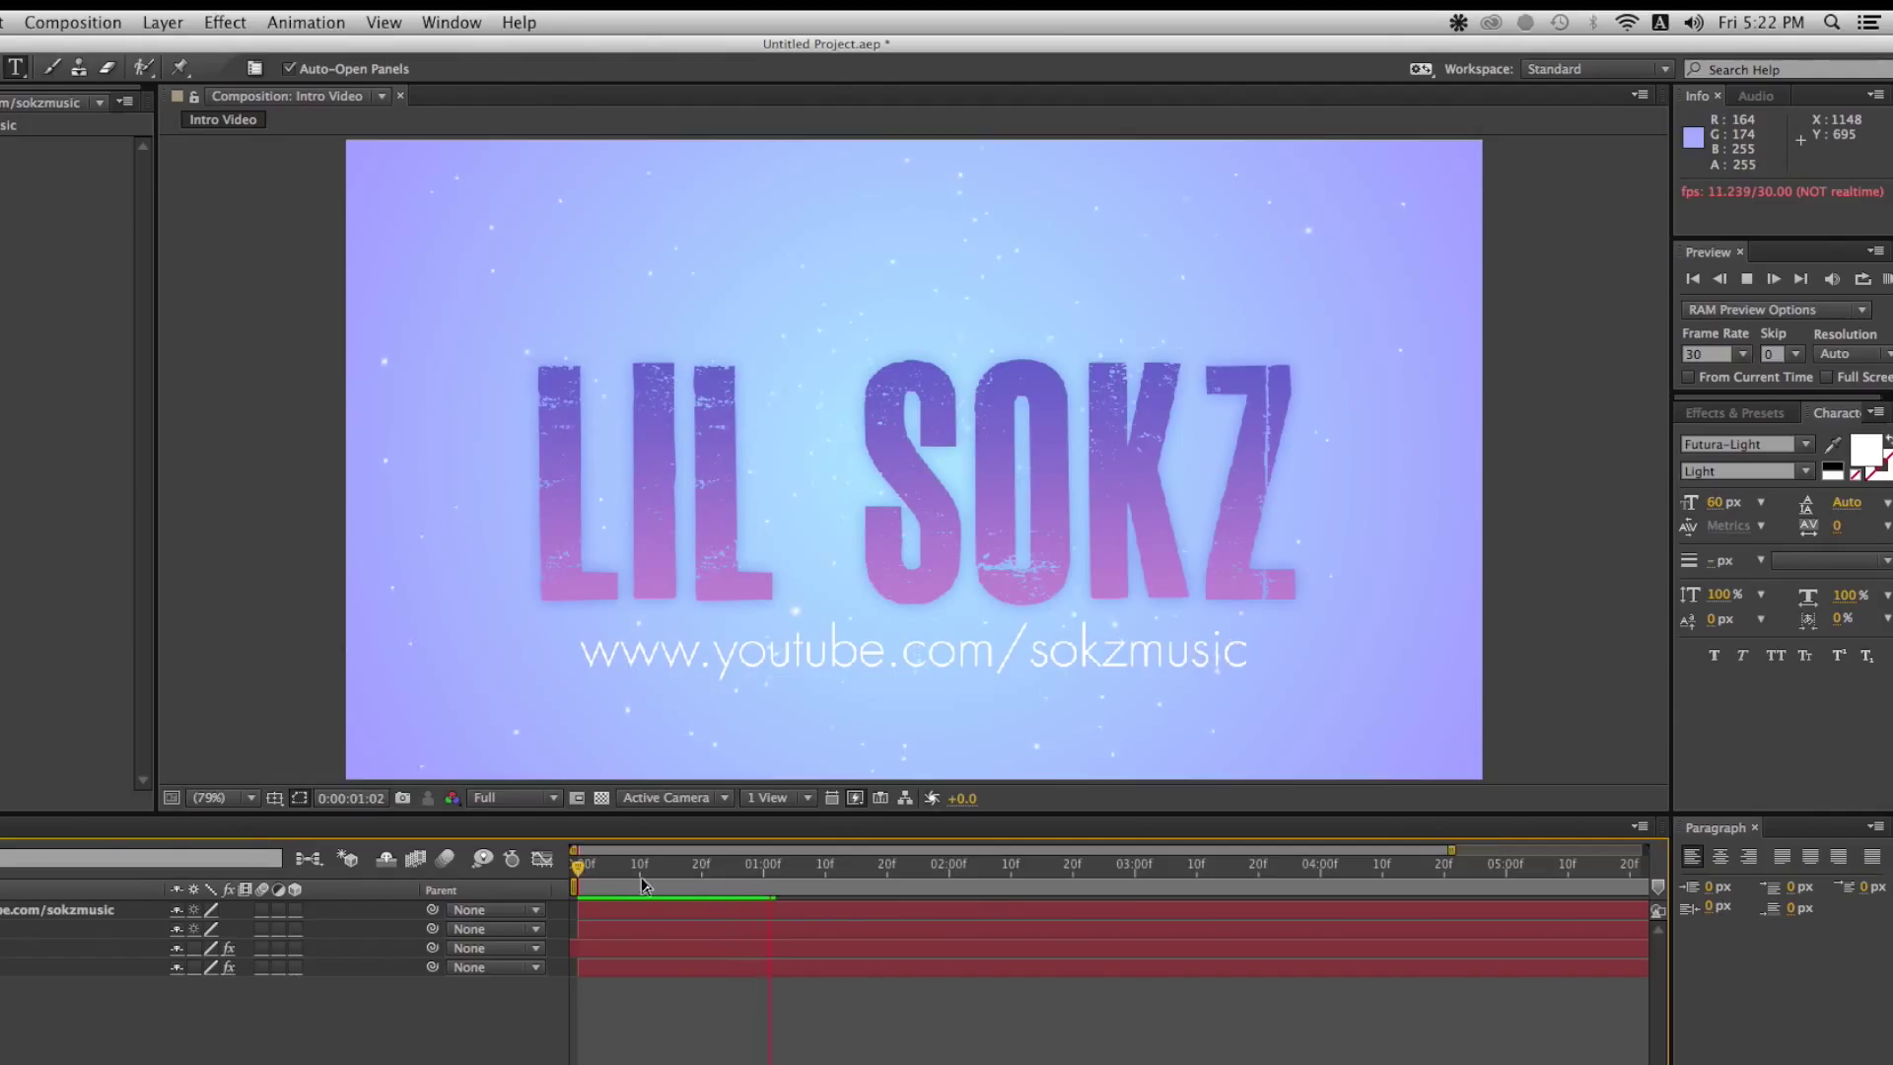
pyautogui.press('space')
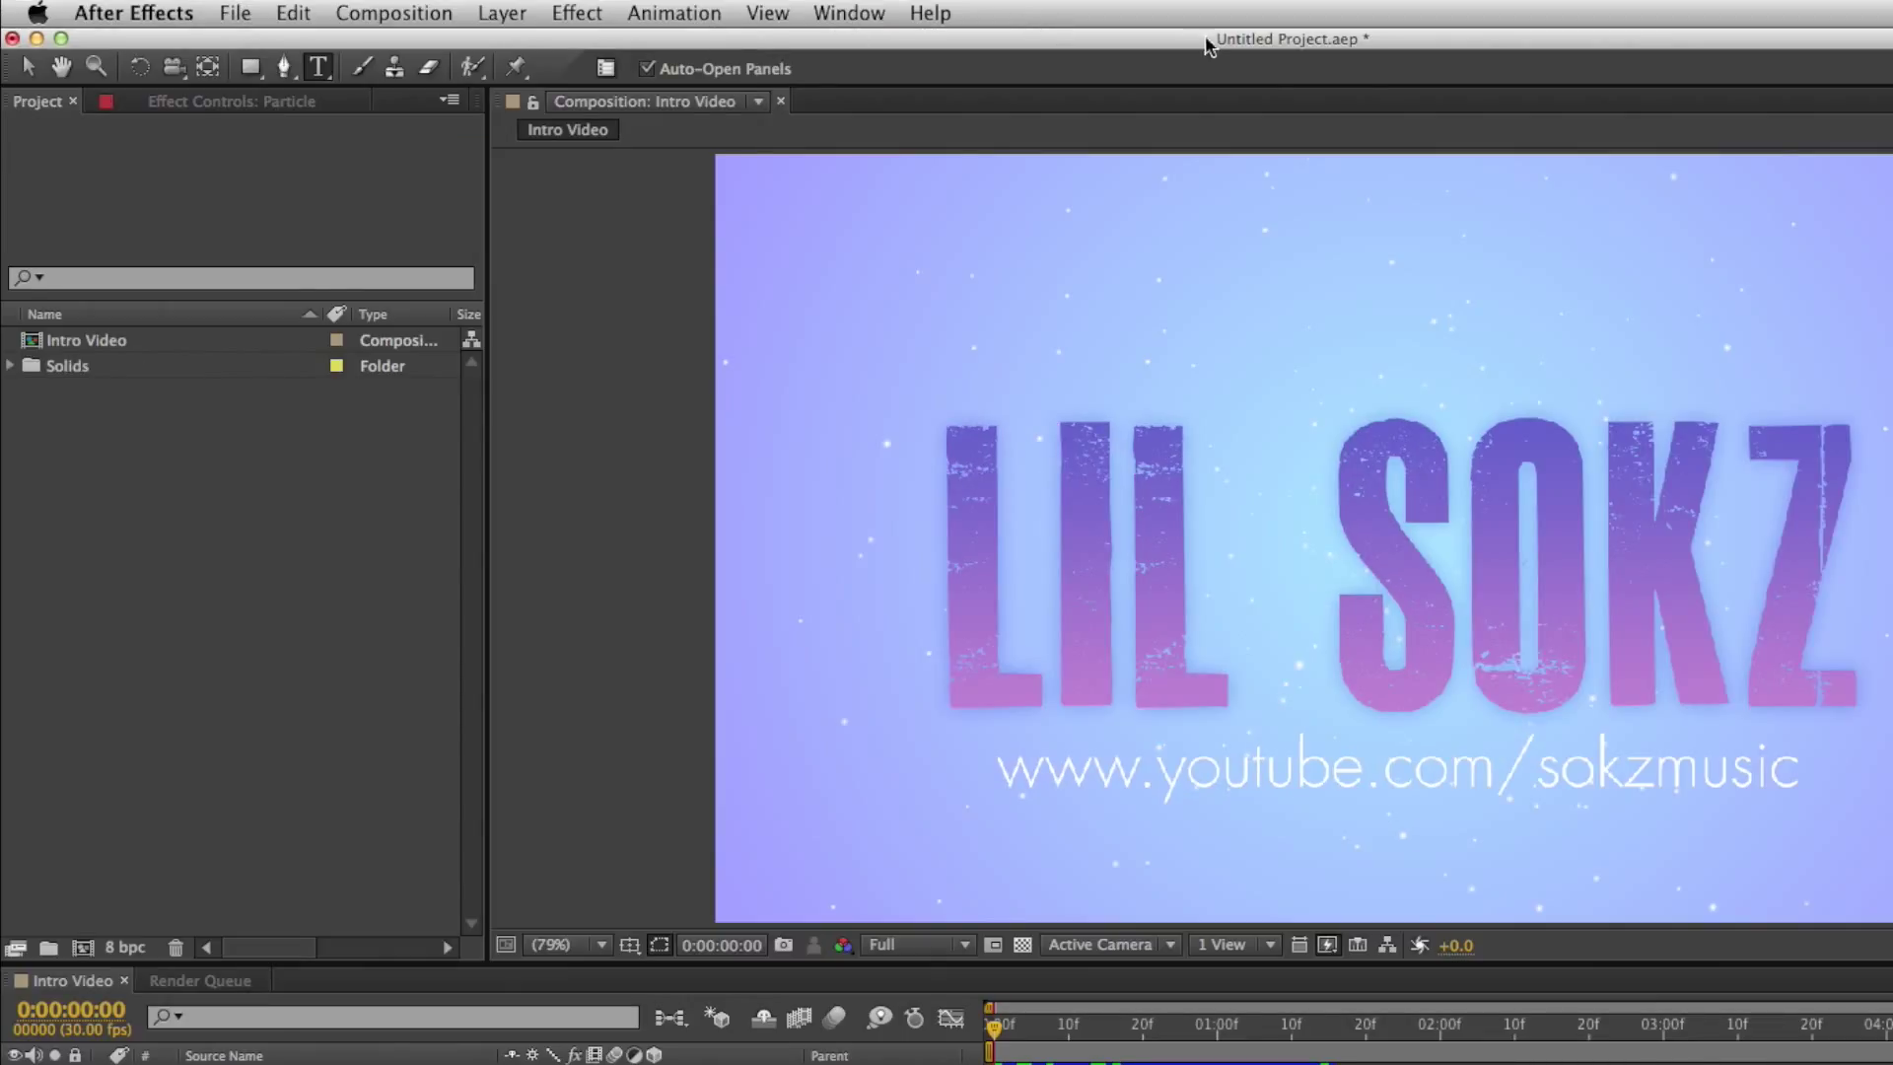
pyautogui.click(234, 13)
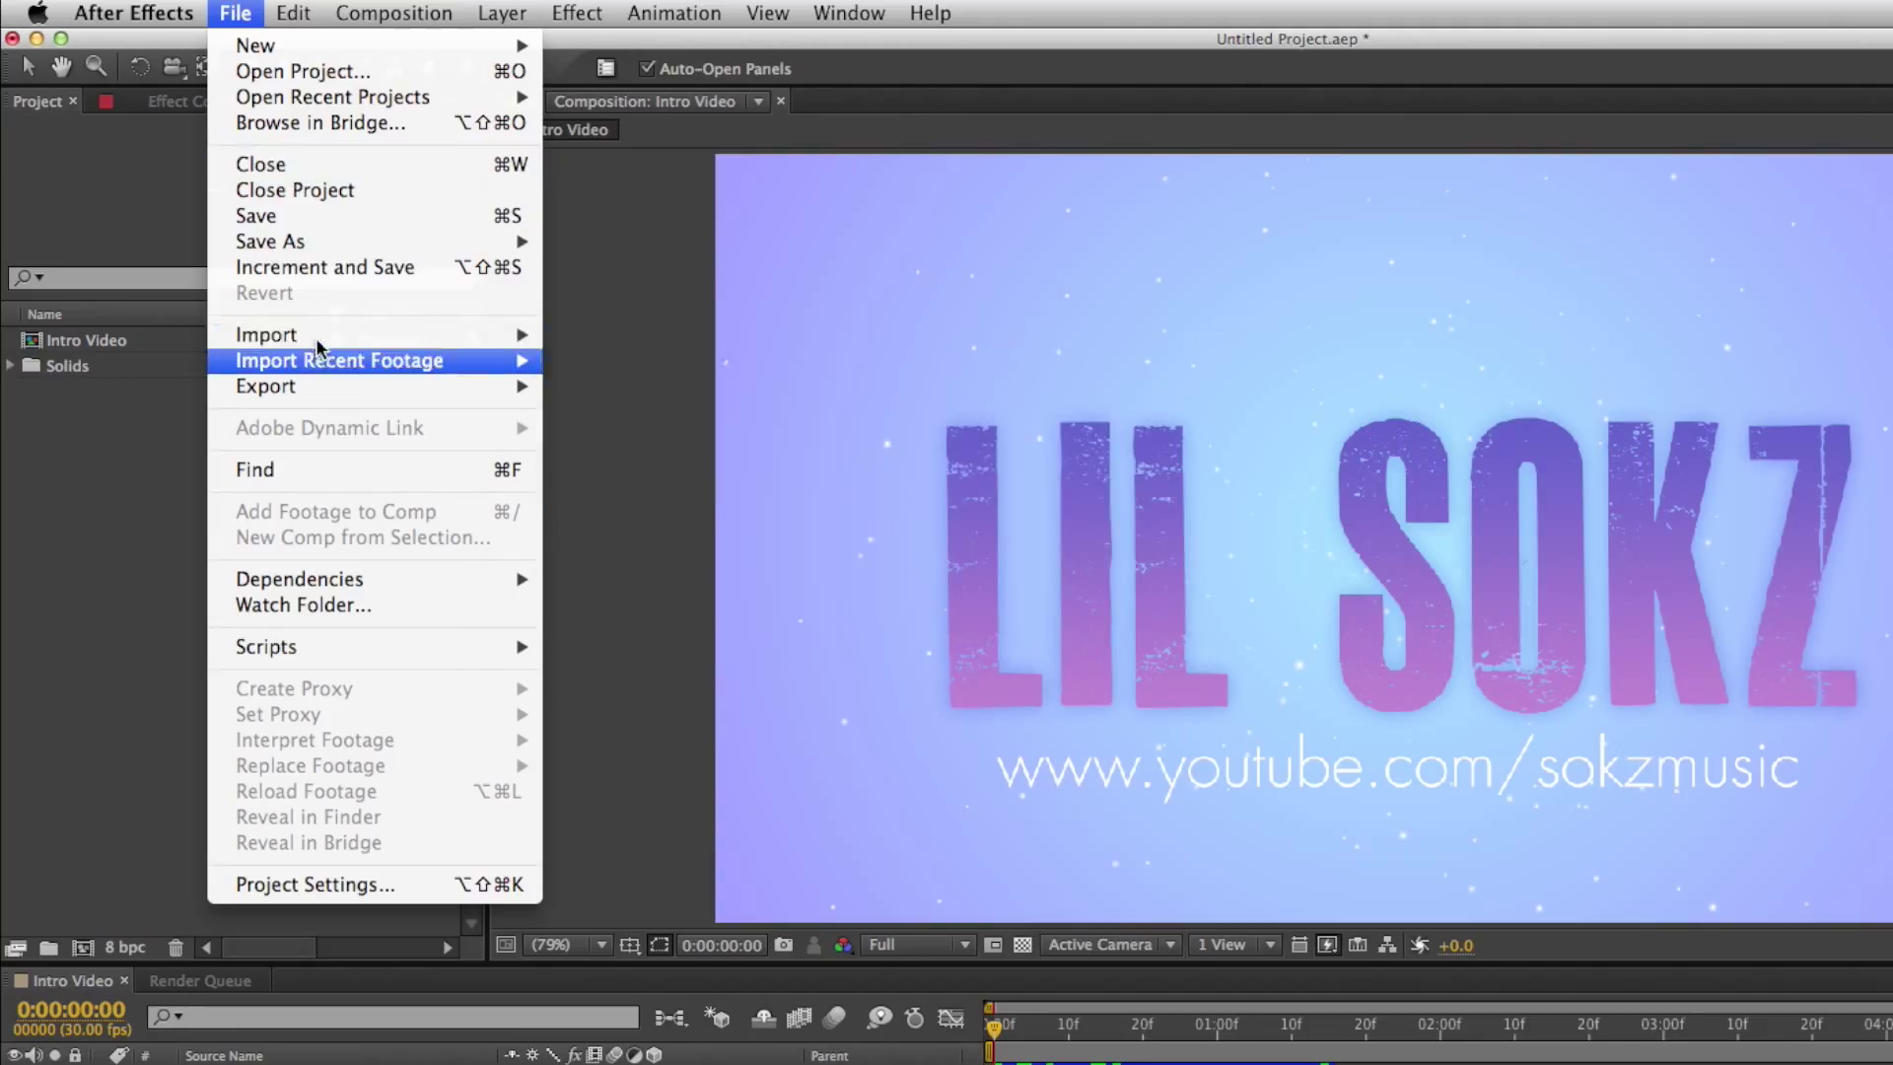
# Import Intro Song.mp3 and add it to the Intro Video timeline as layer 5
pyautogui.moveTo(318, 336)
pyautogui.click(578, 340)
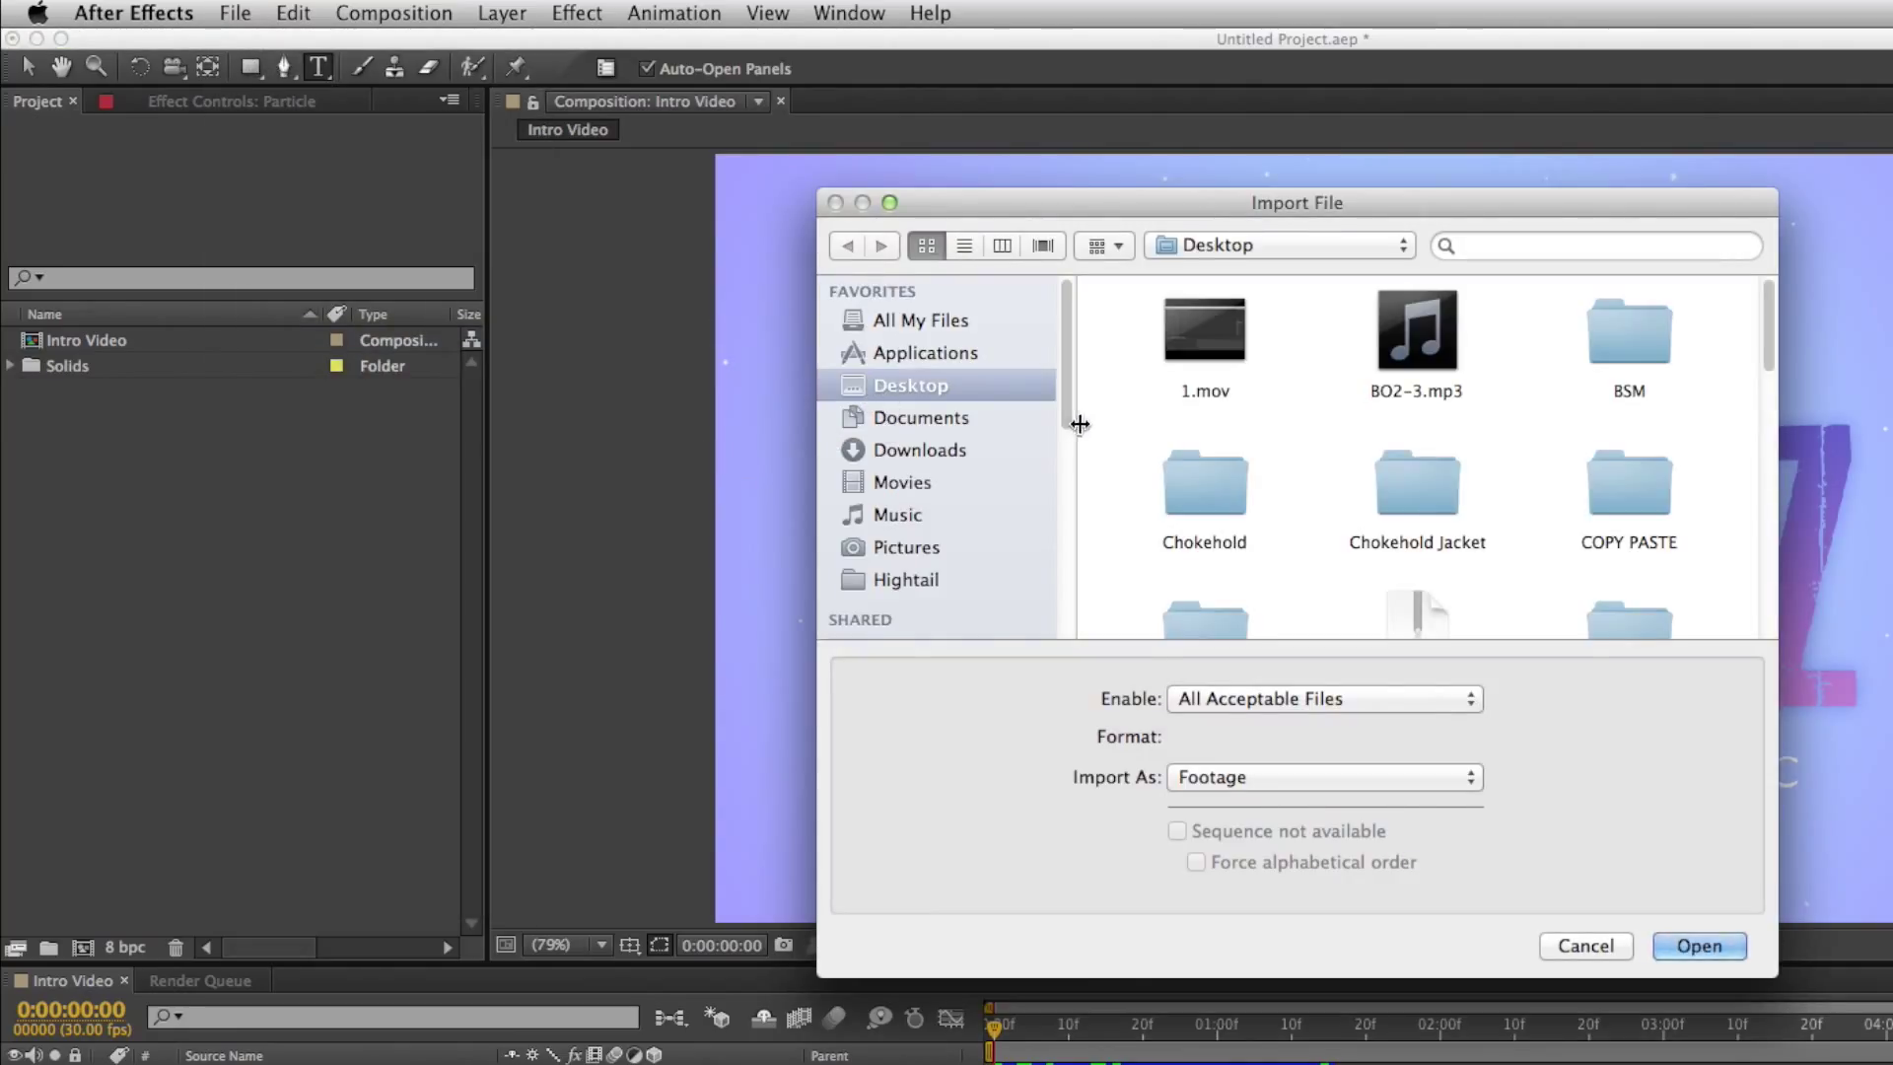
pyautogui.write('intro')
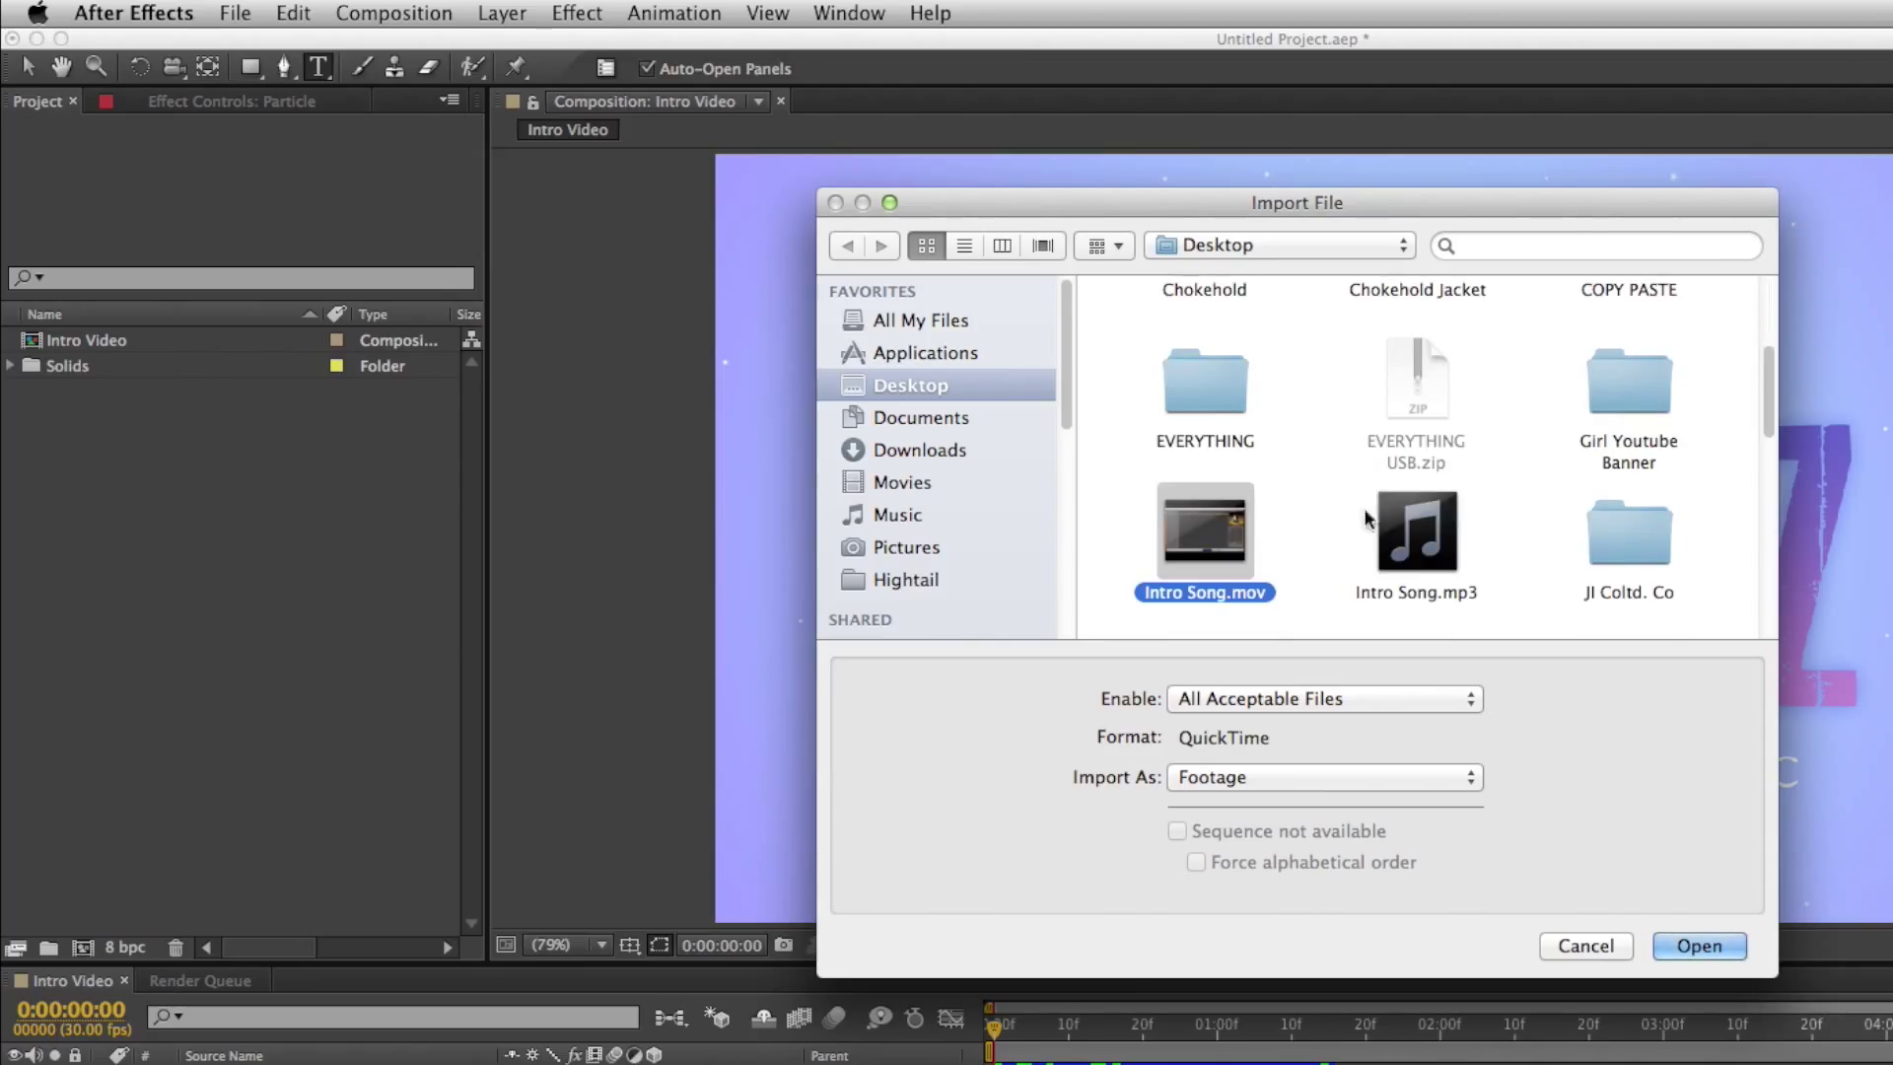
pyautogui.click(1420, 562)
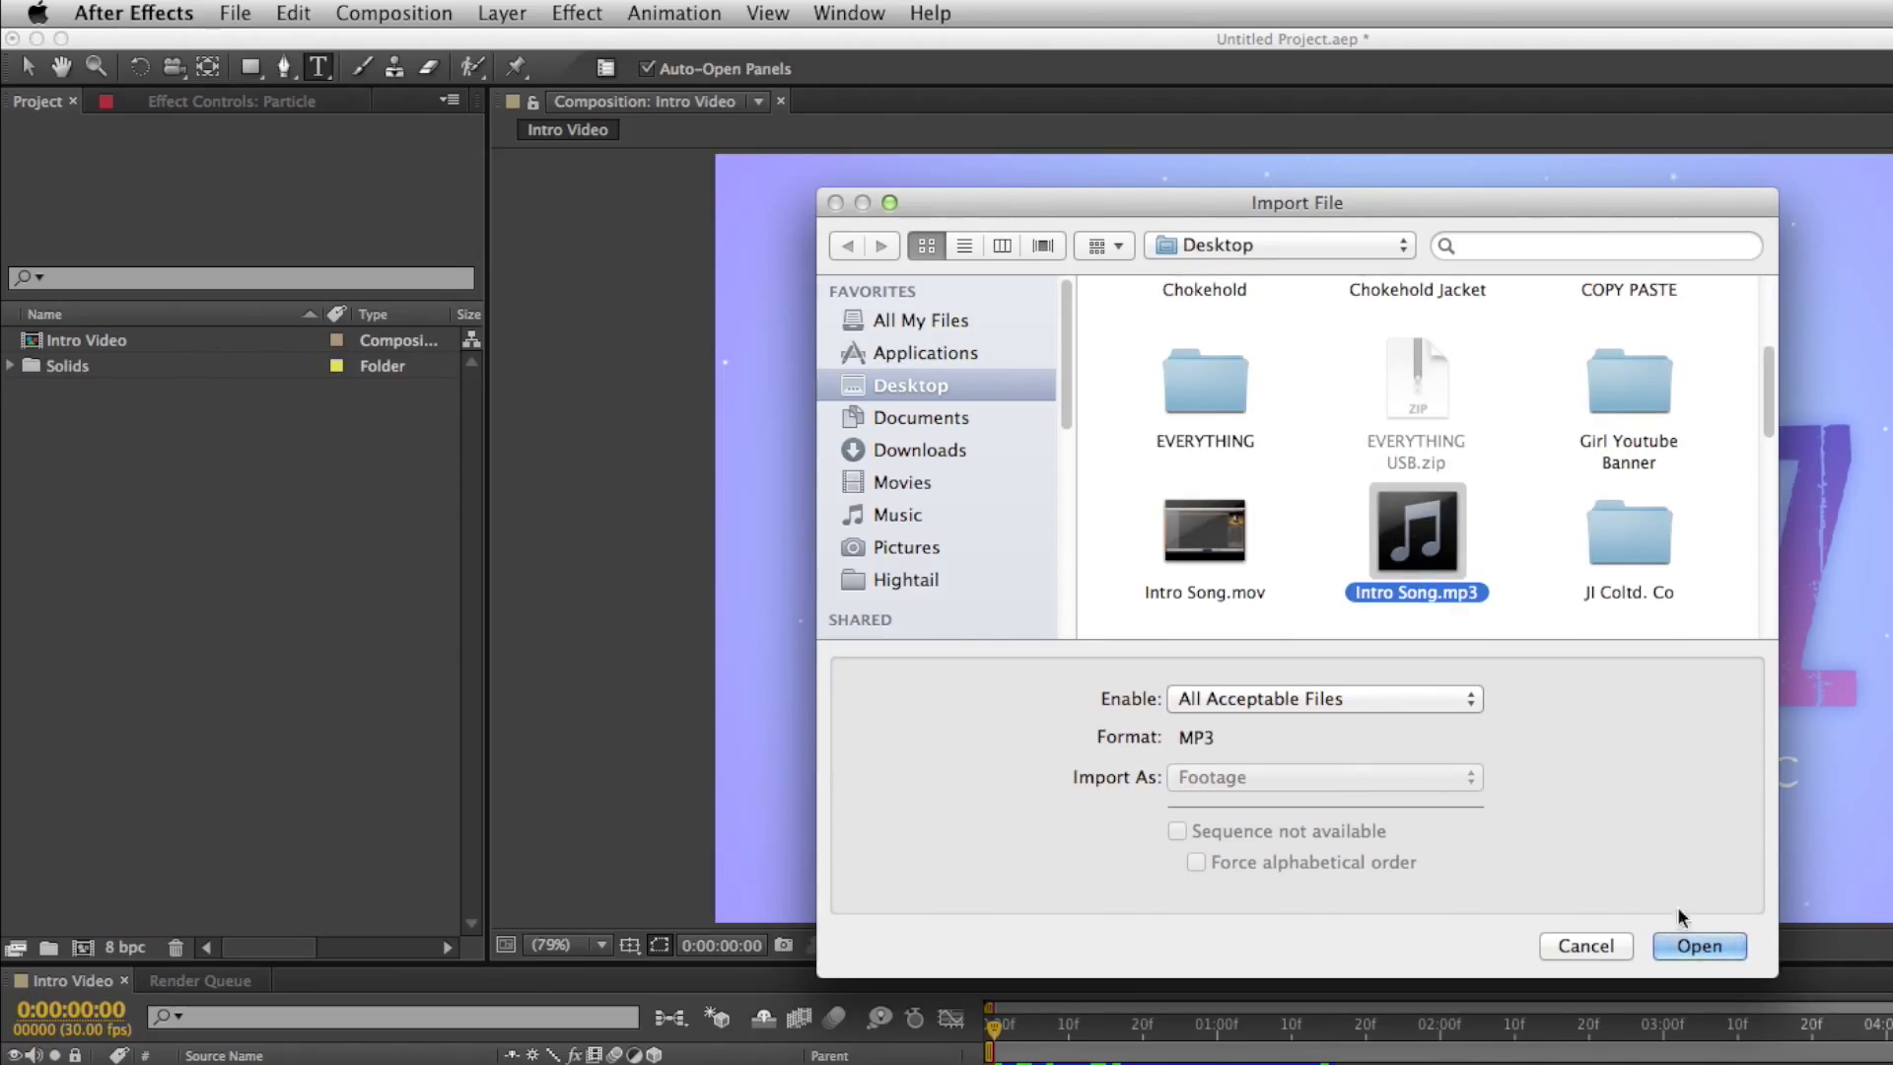
pyautogui.click(1695, 946)
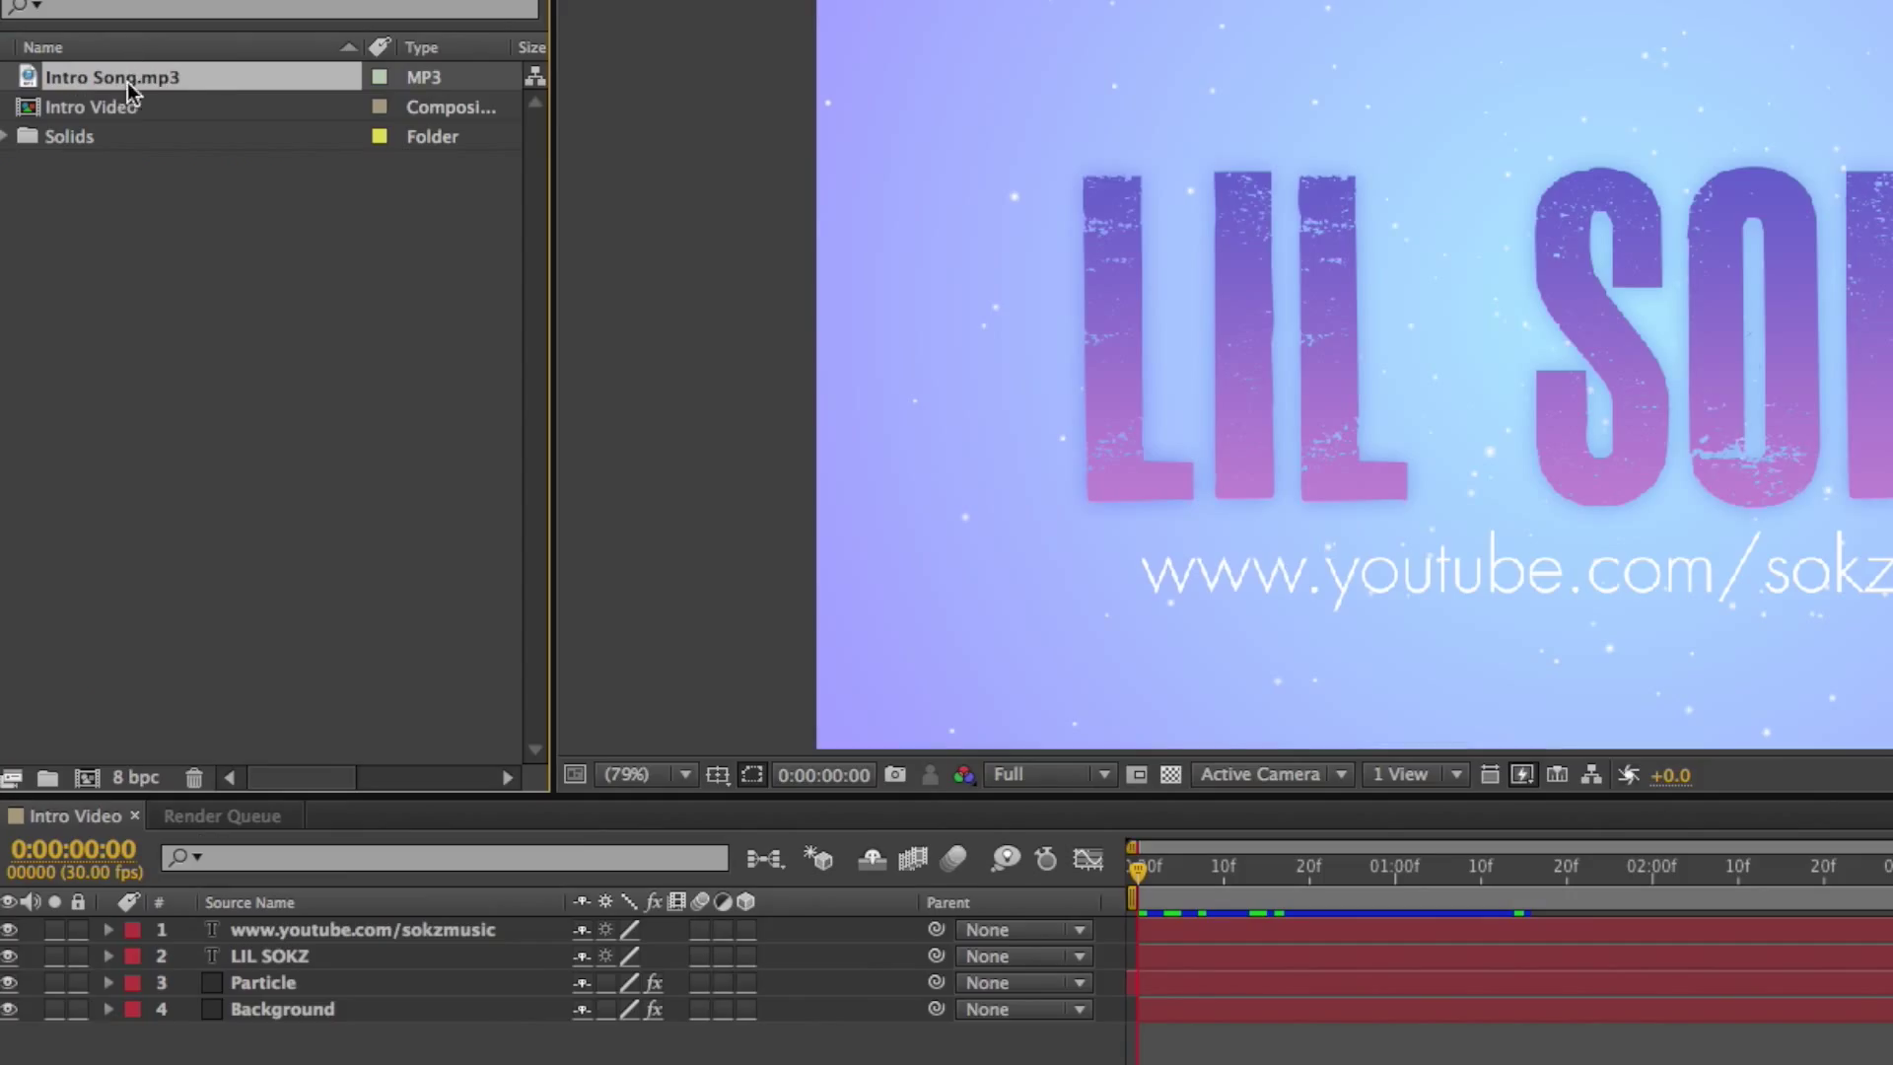
pyautogui.moveTo(128, 93); pyautogui.dragTo(347, 1045)
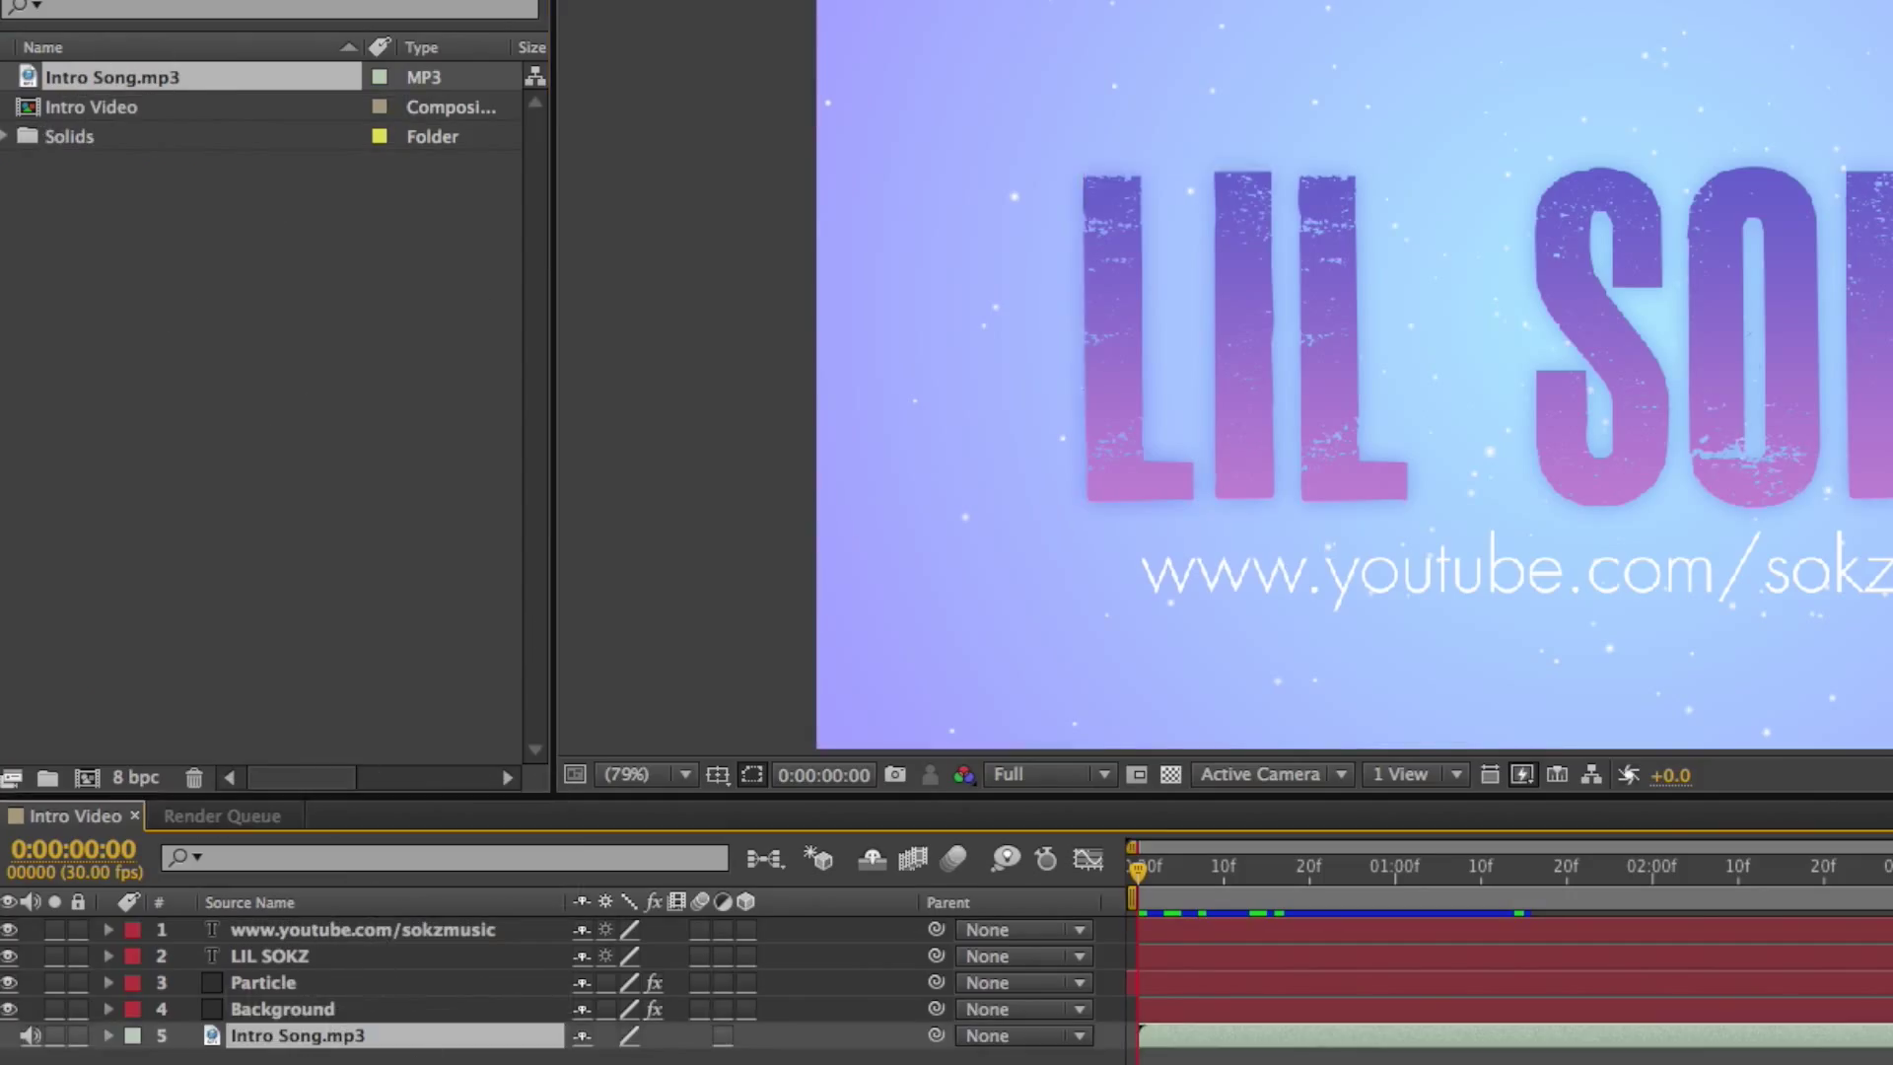
pyautogui.click(416, 1063)
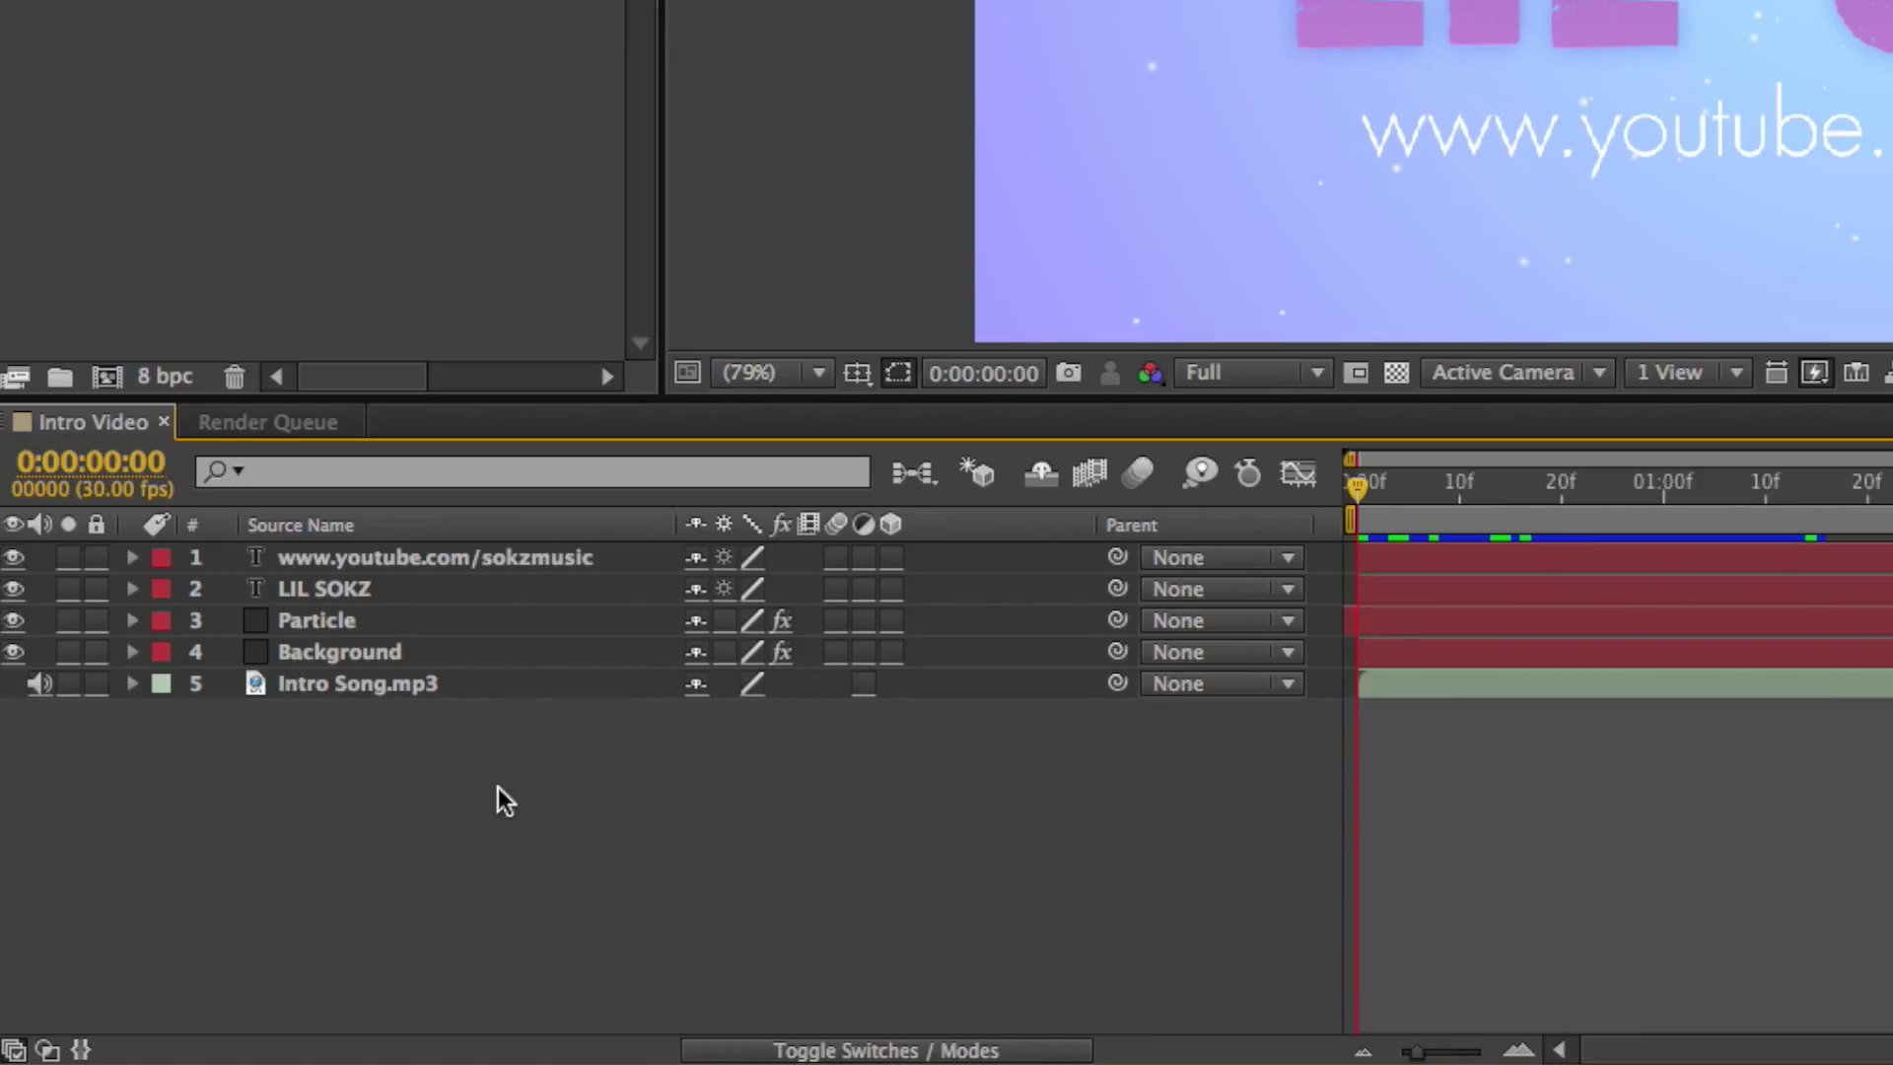
# Create a new 1280×720 solid layer named Spectrum
pyautogui.rightClick(566, 778)
pyautogui.moveTo(923, 676)
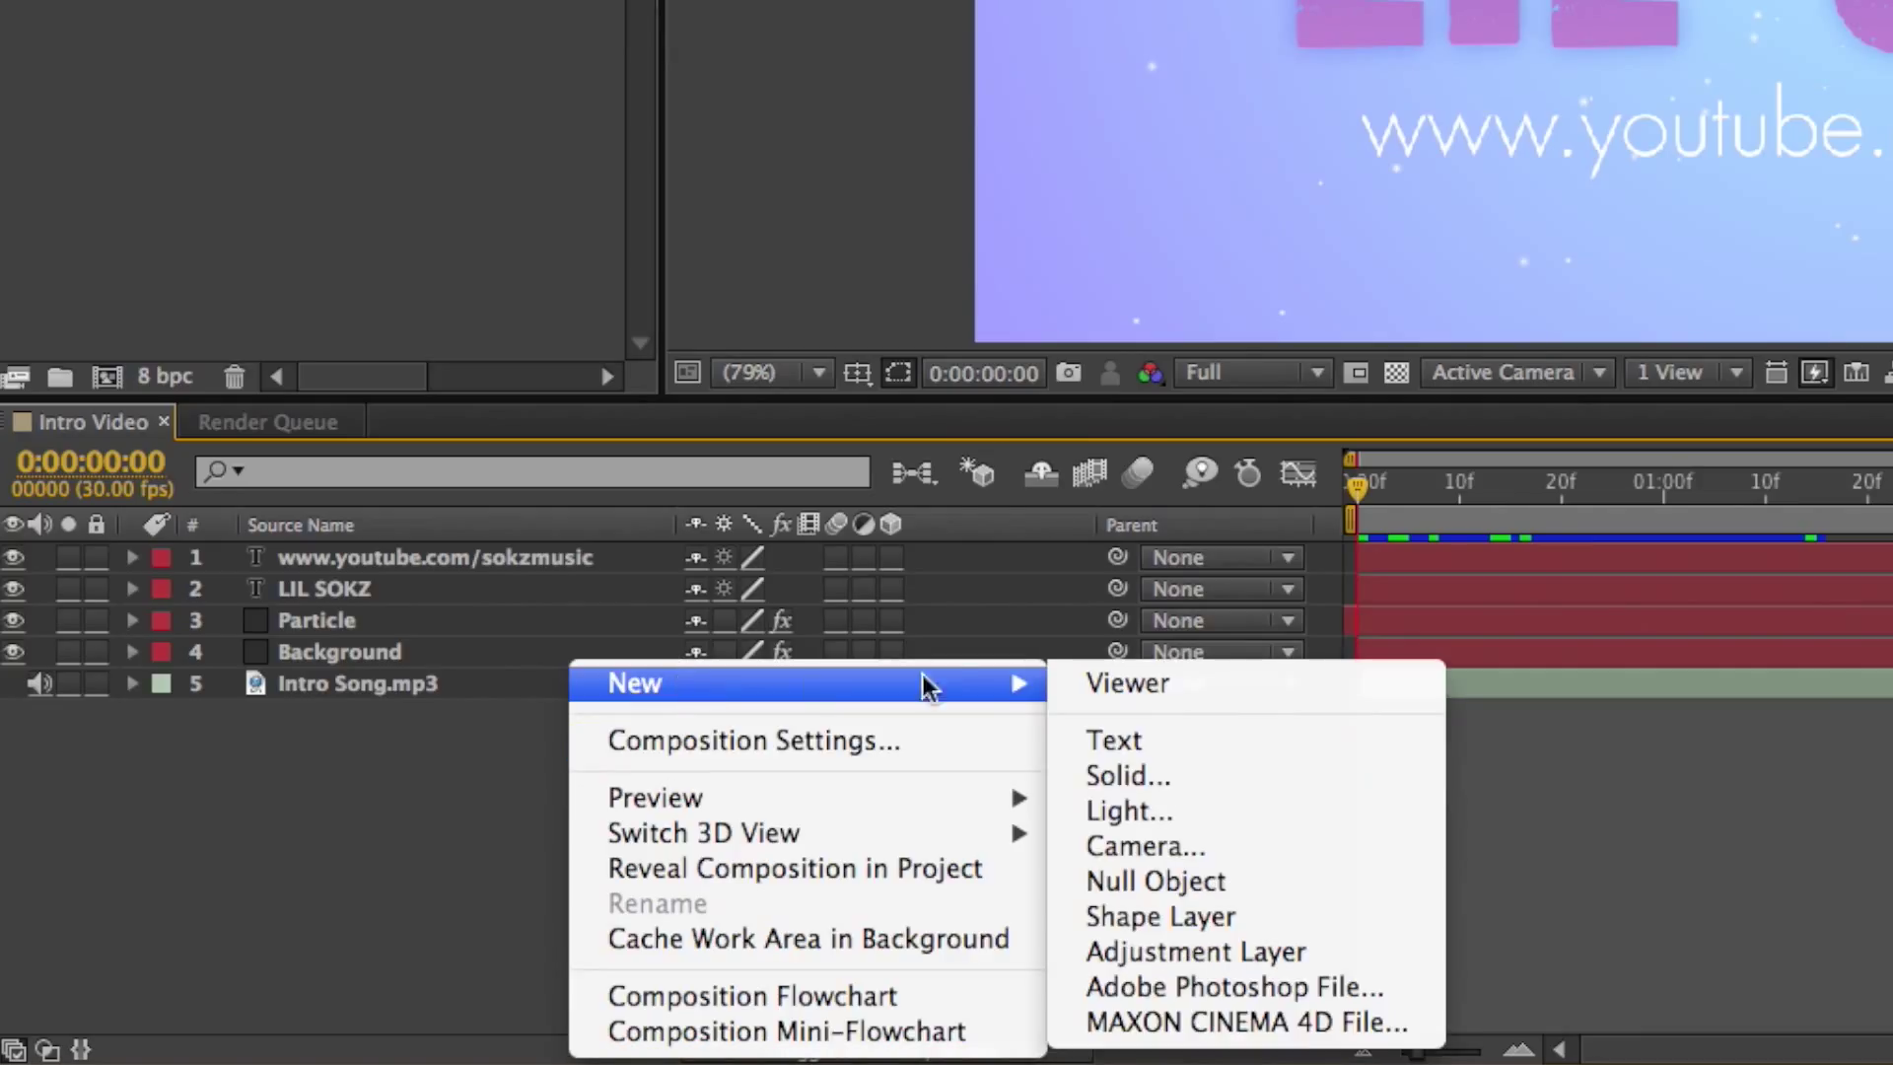
pyautogui.click(1144, 767)
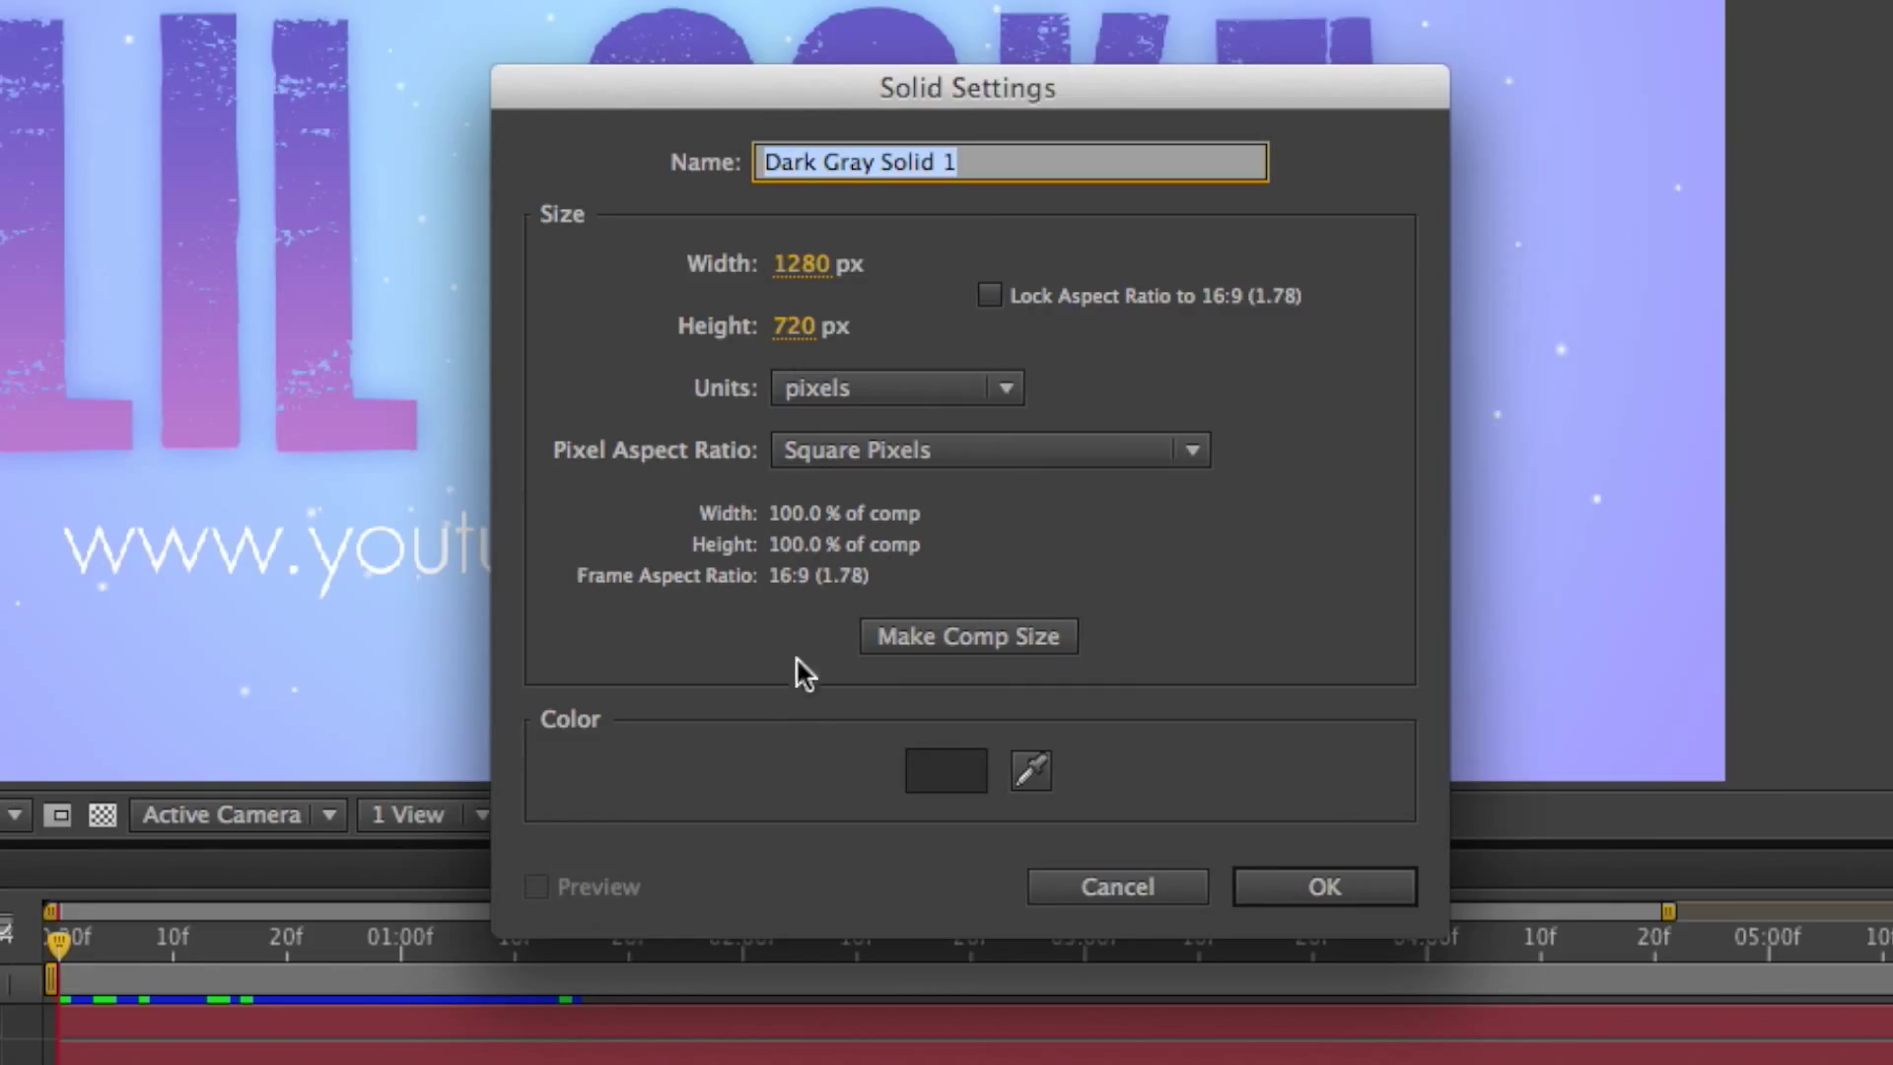
pyautogui.write('Spectrum')
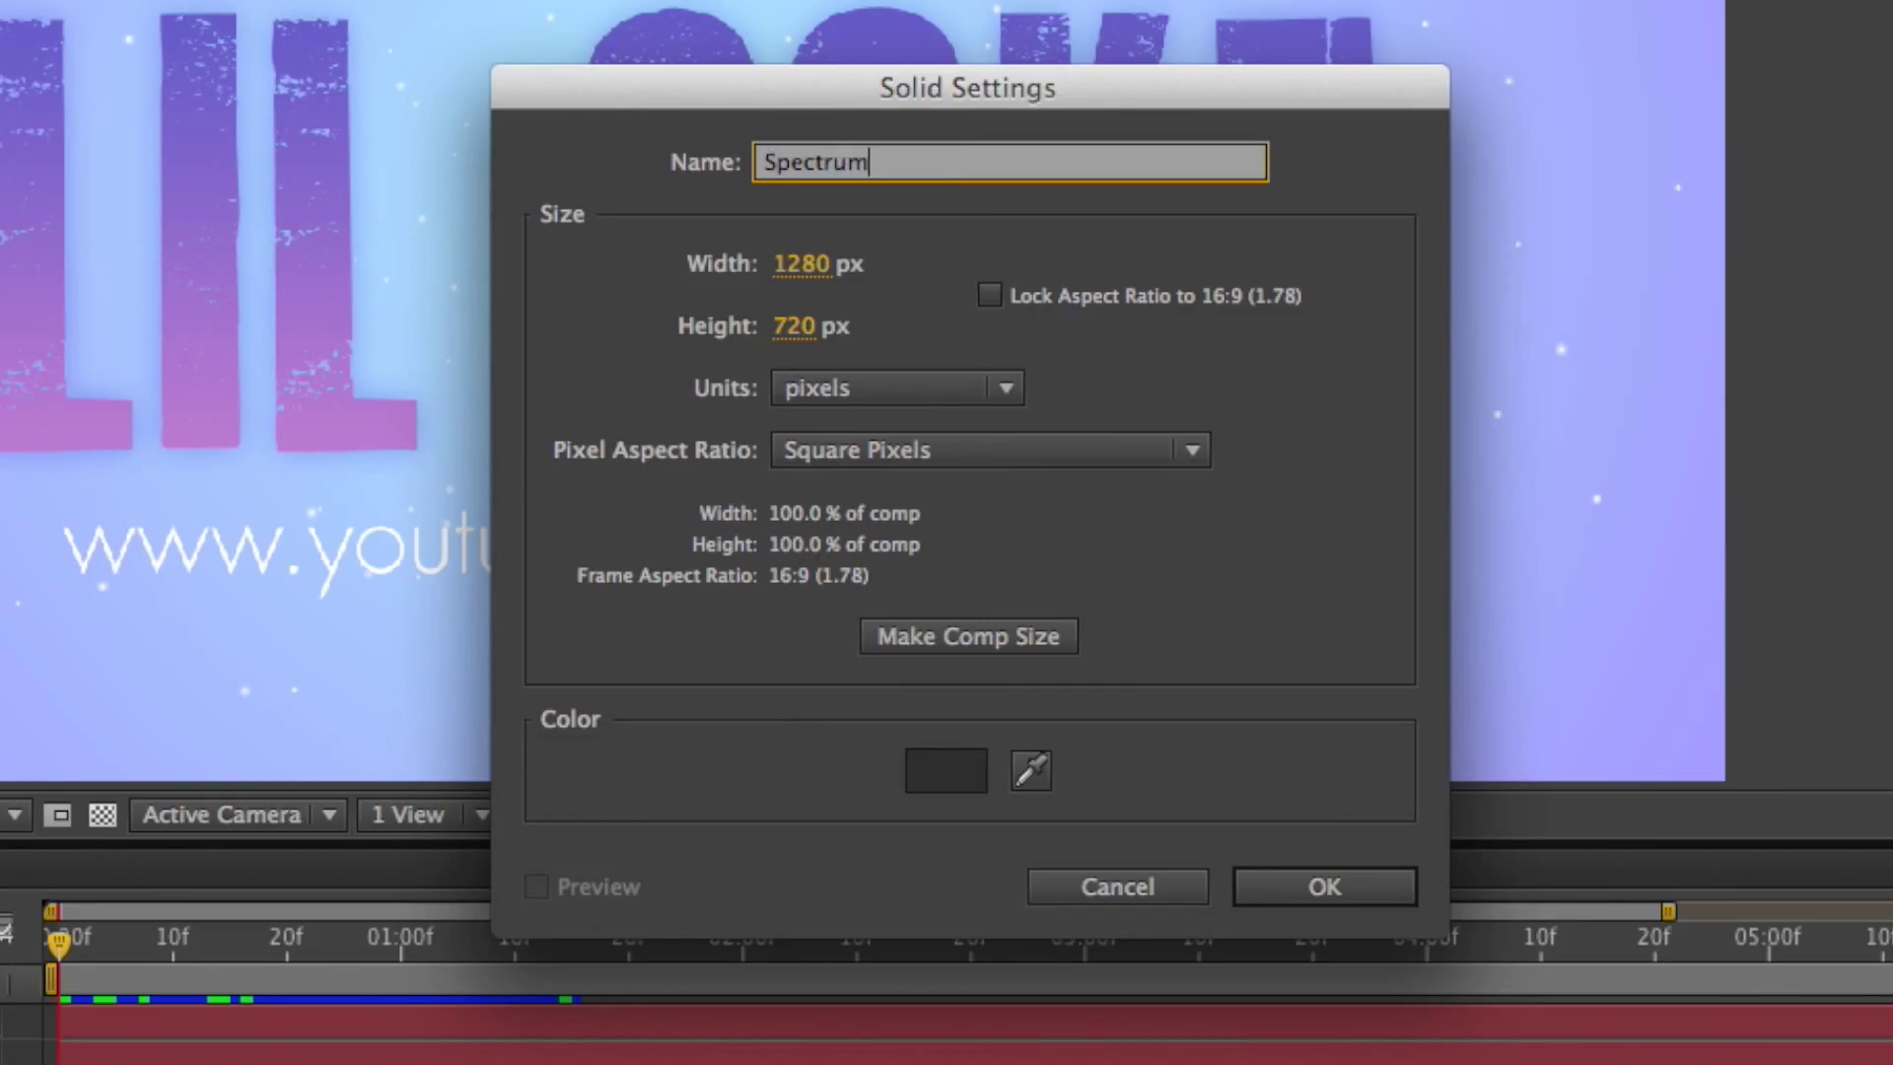
pyautogui.click(1300, 886)
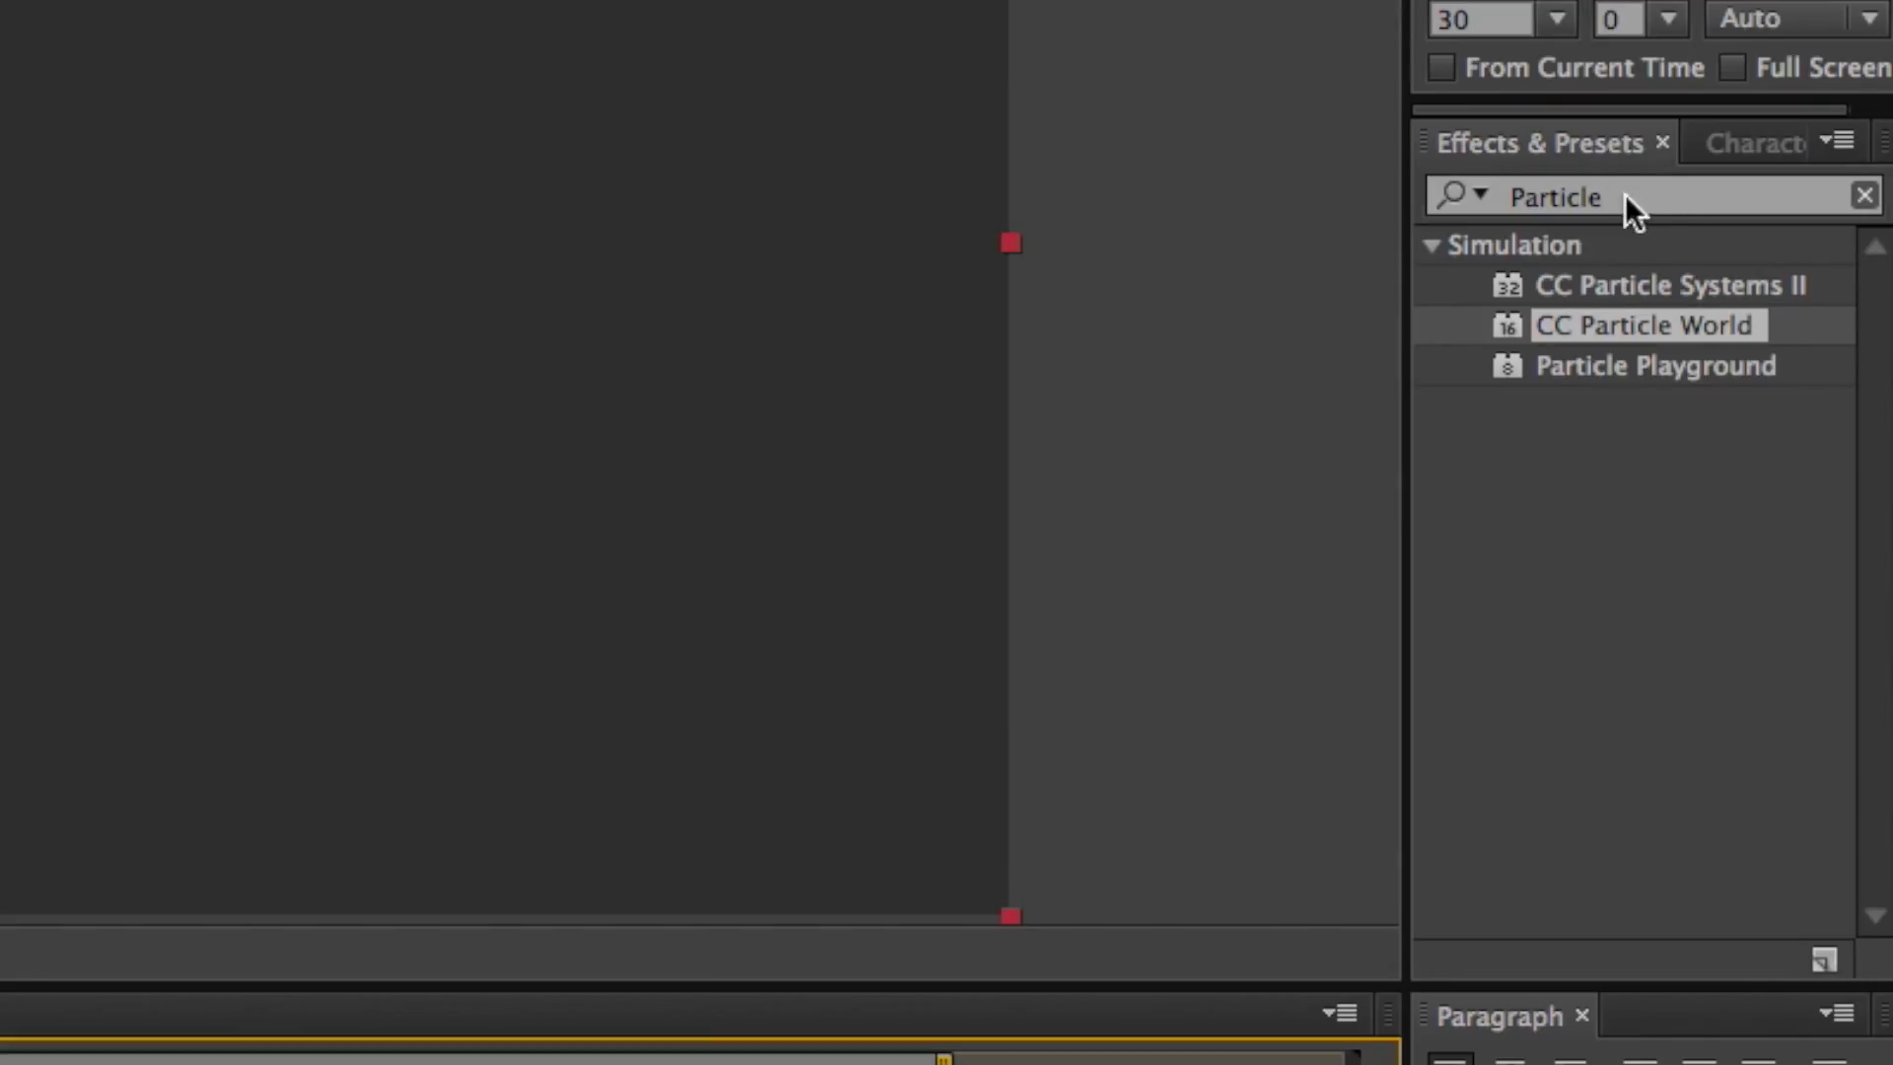
# Search effects for 'Spec' and apply Audio Spectrum to the Spectrum layer
pyautogui.click(1624, 194)
pyautogui.write('Spect')
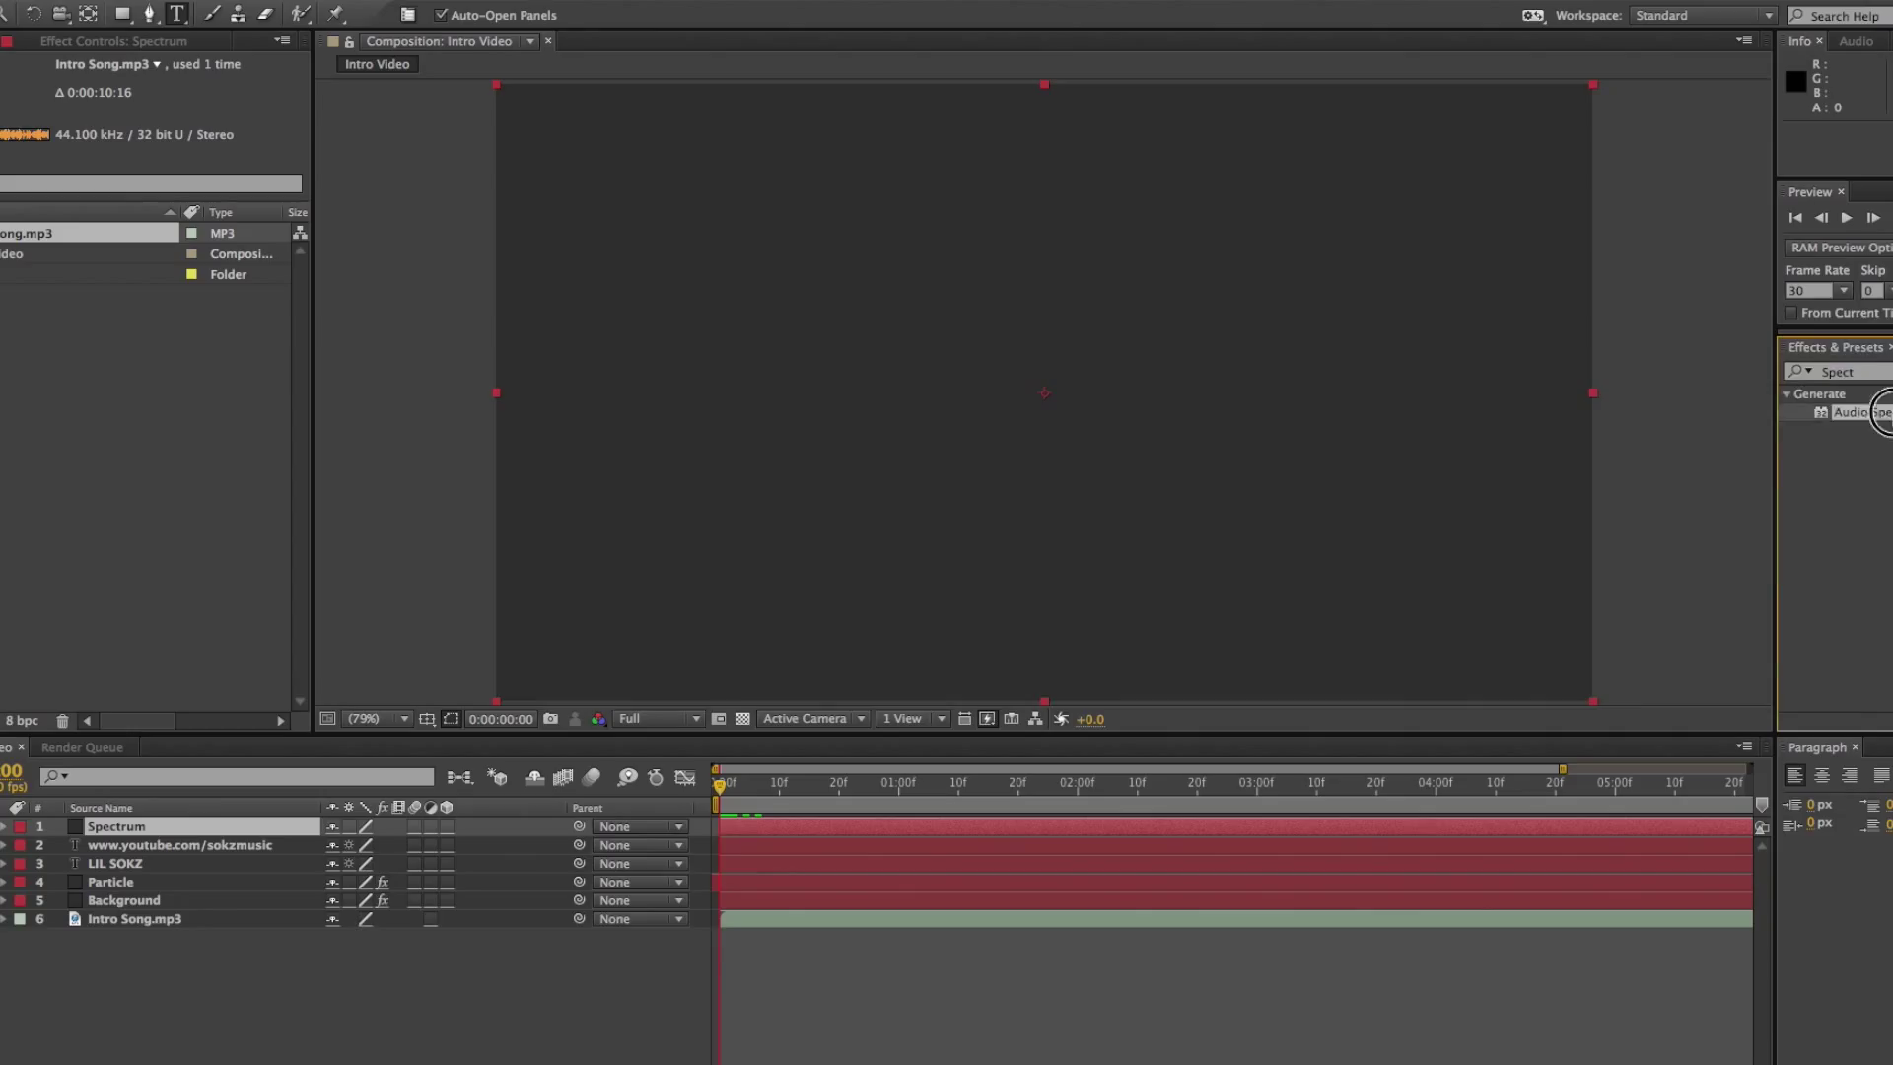
pyautogui.moveTo(1653, 284); pyautogui.dragTo(174, 828)
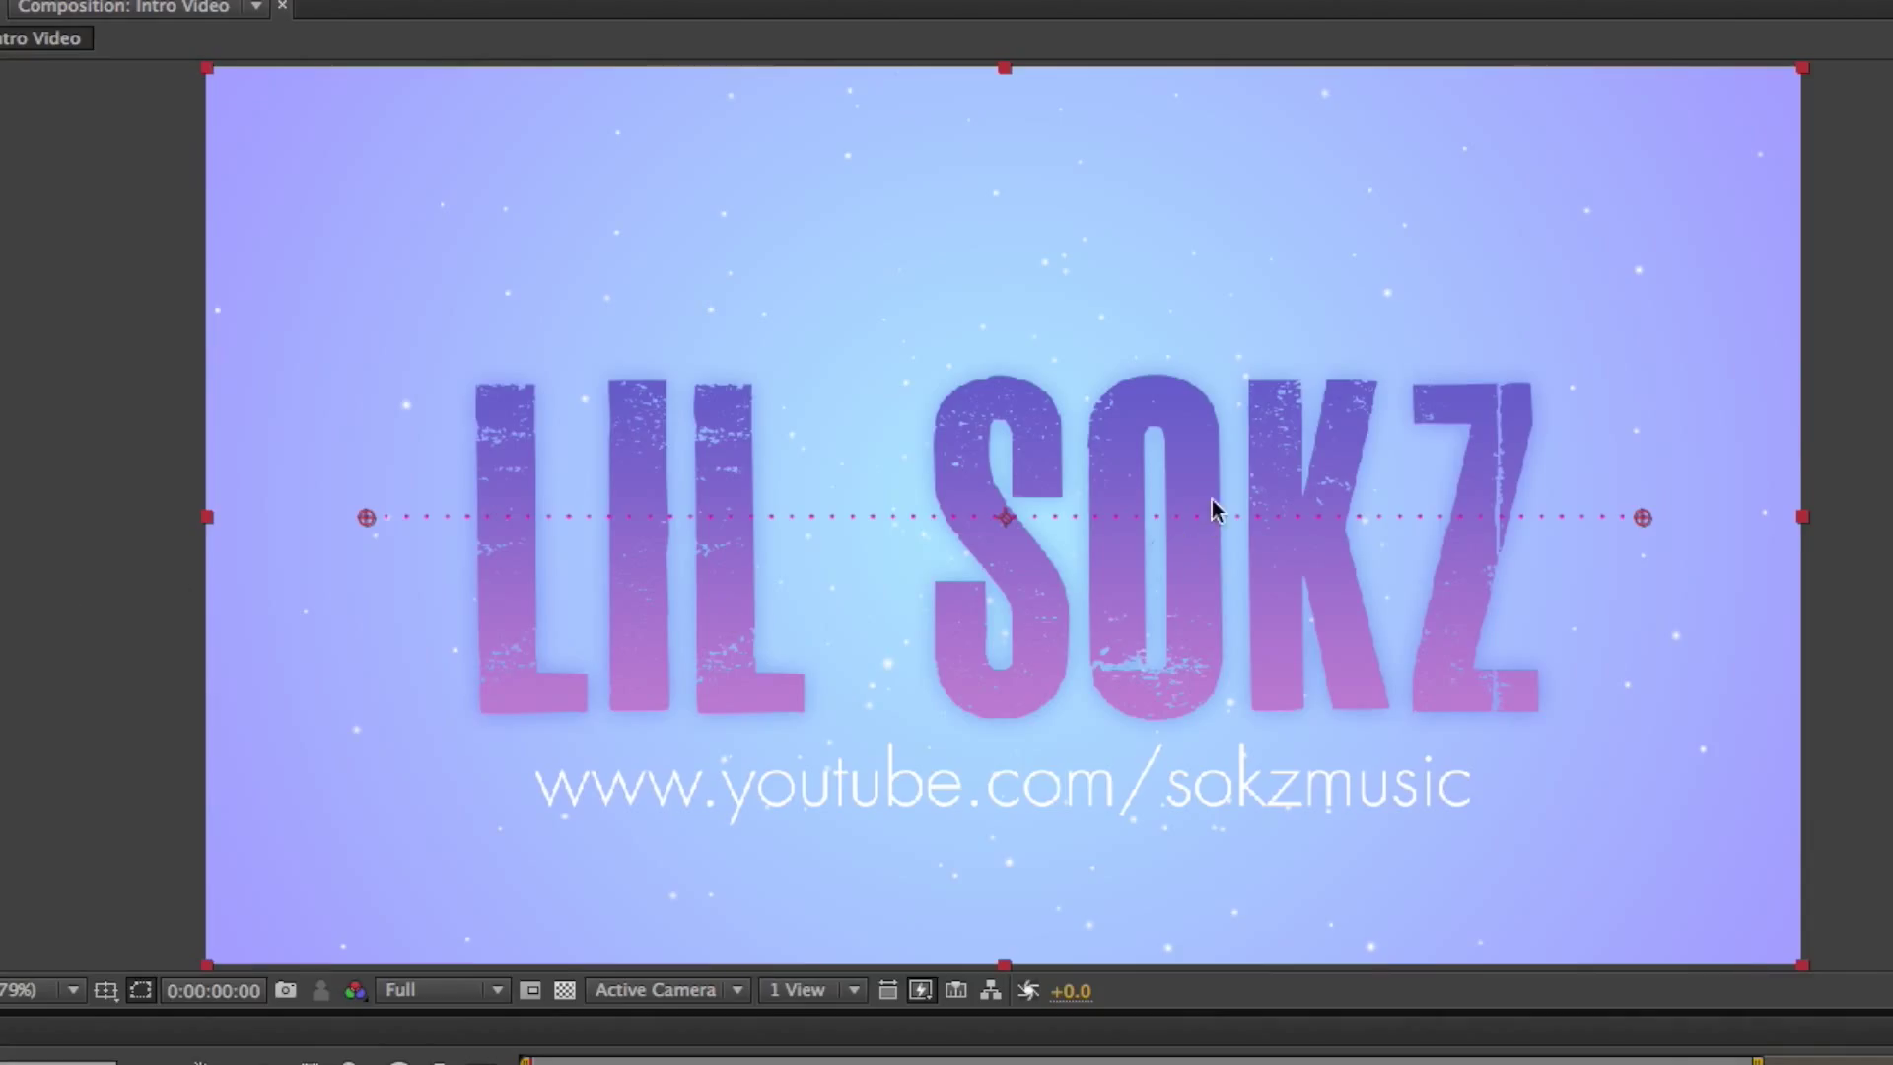
# Move the spectrum path above the title and pull both endpoints inward
pyautogui.moveTo(1161, 516); pyautogui.dragTo(1161, 331)
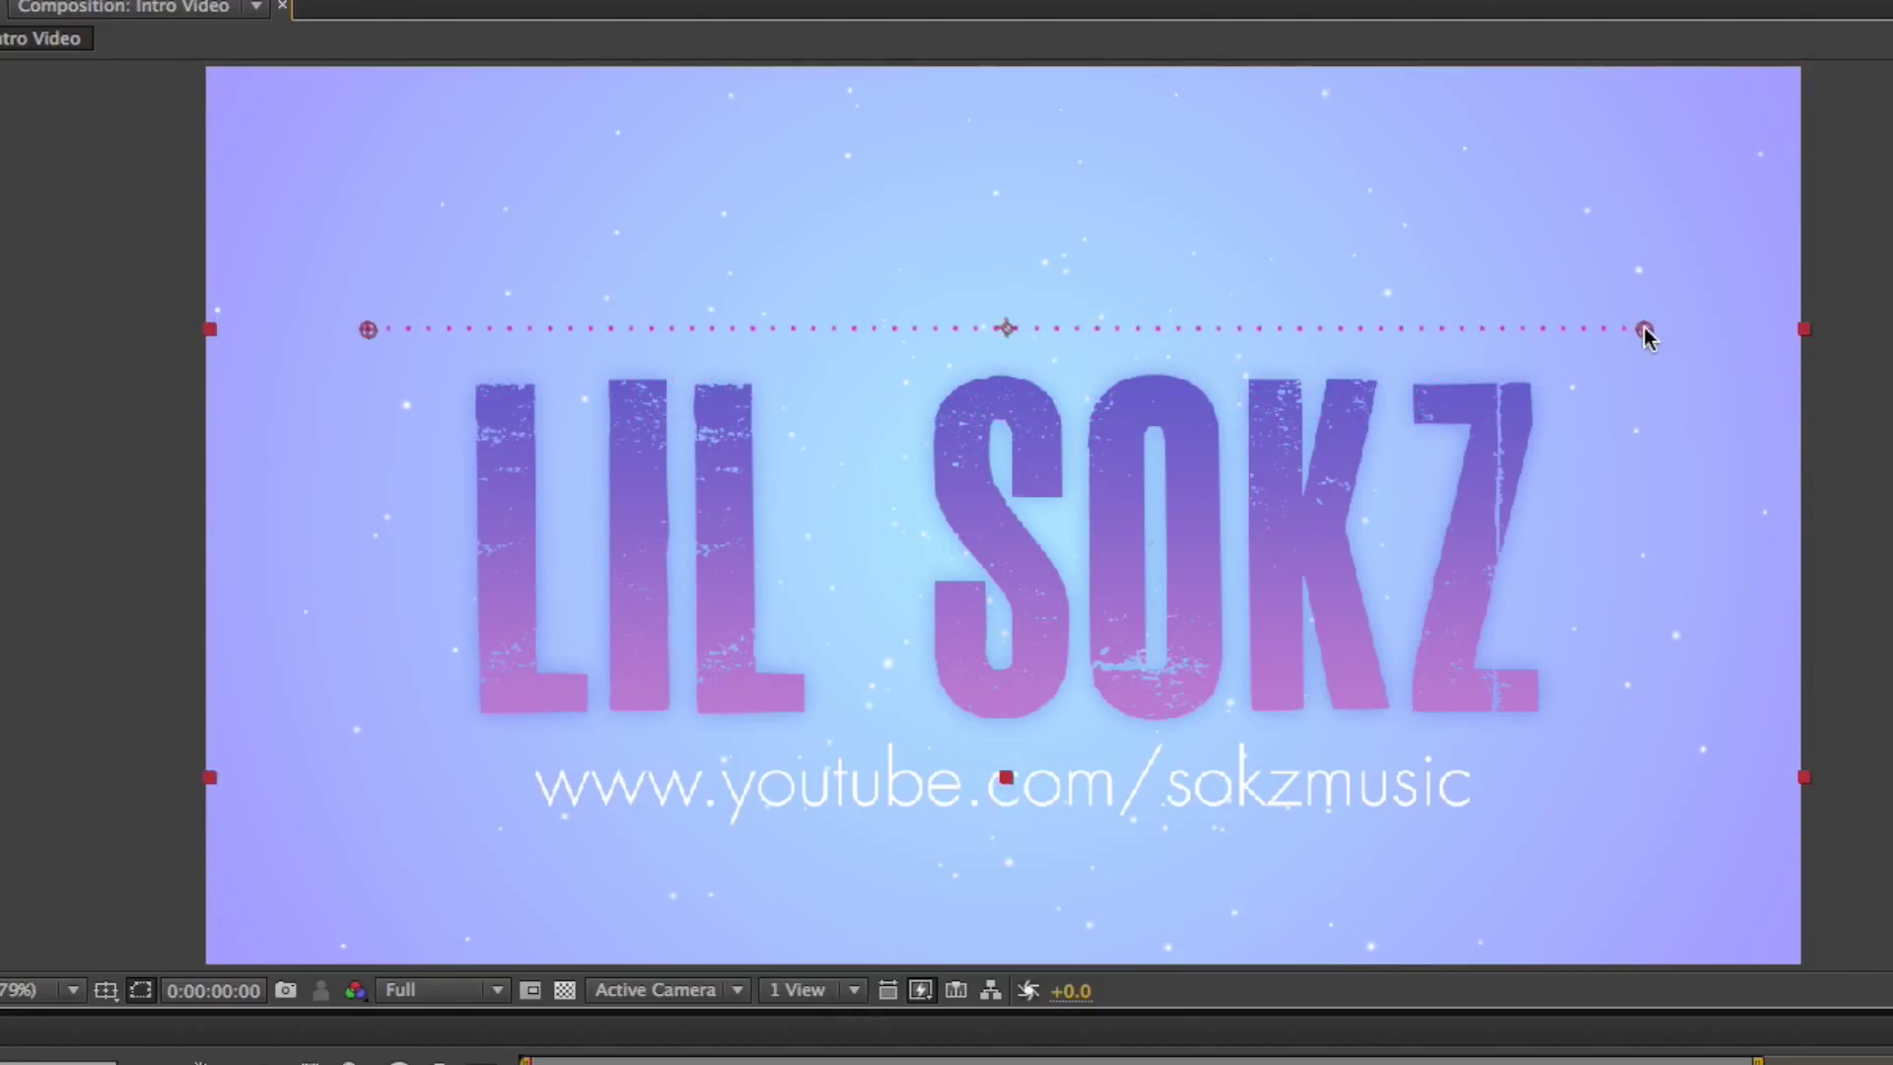
pyautogui.moveTo(1645, 333); pyautogui.dragTo(1530, 335)
pyautogui.moveTo(367, 329); pyautogui.dragTo(471, 334)
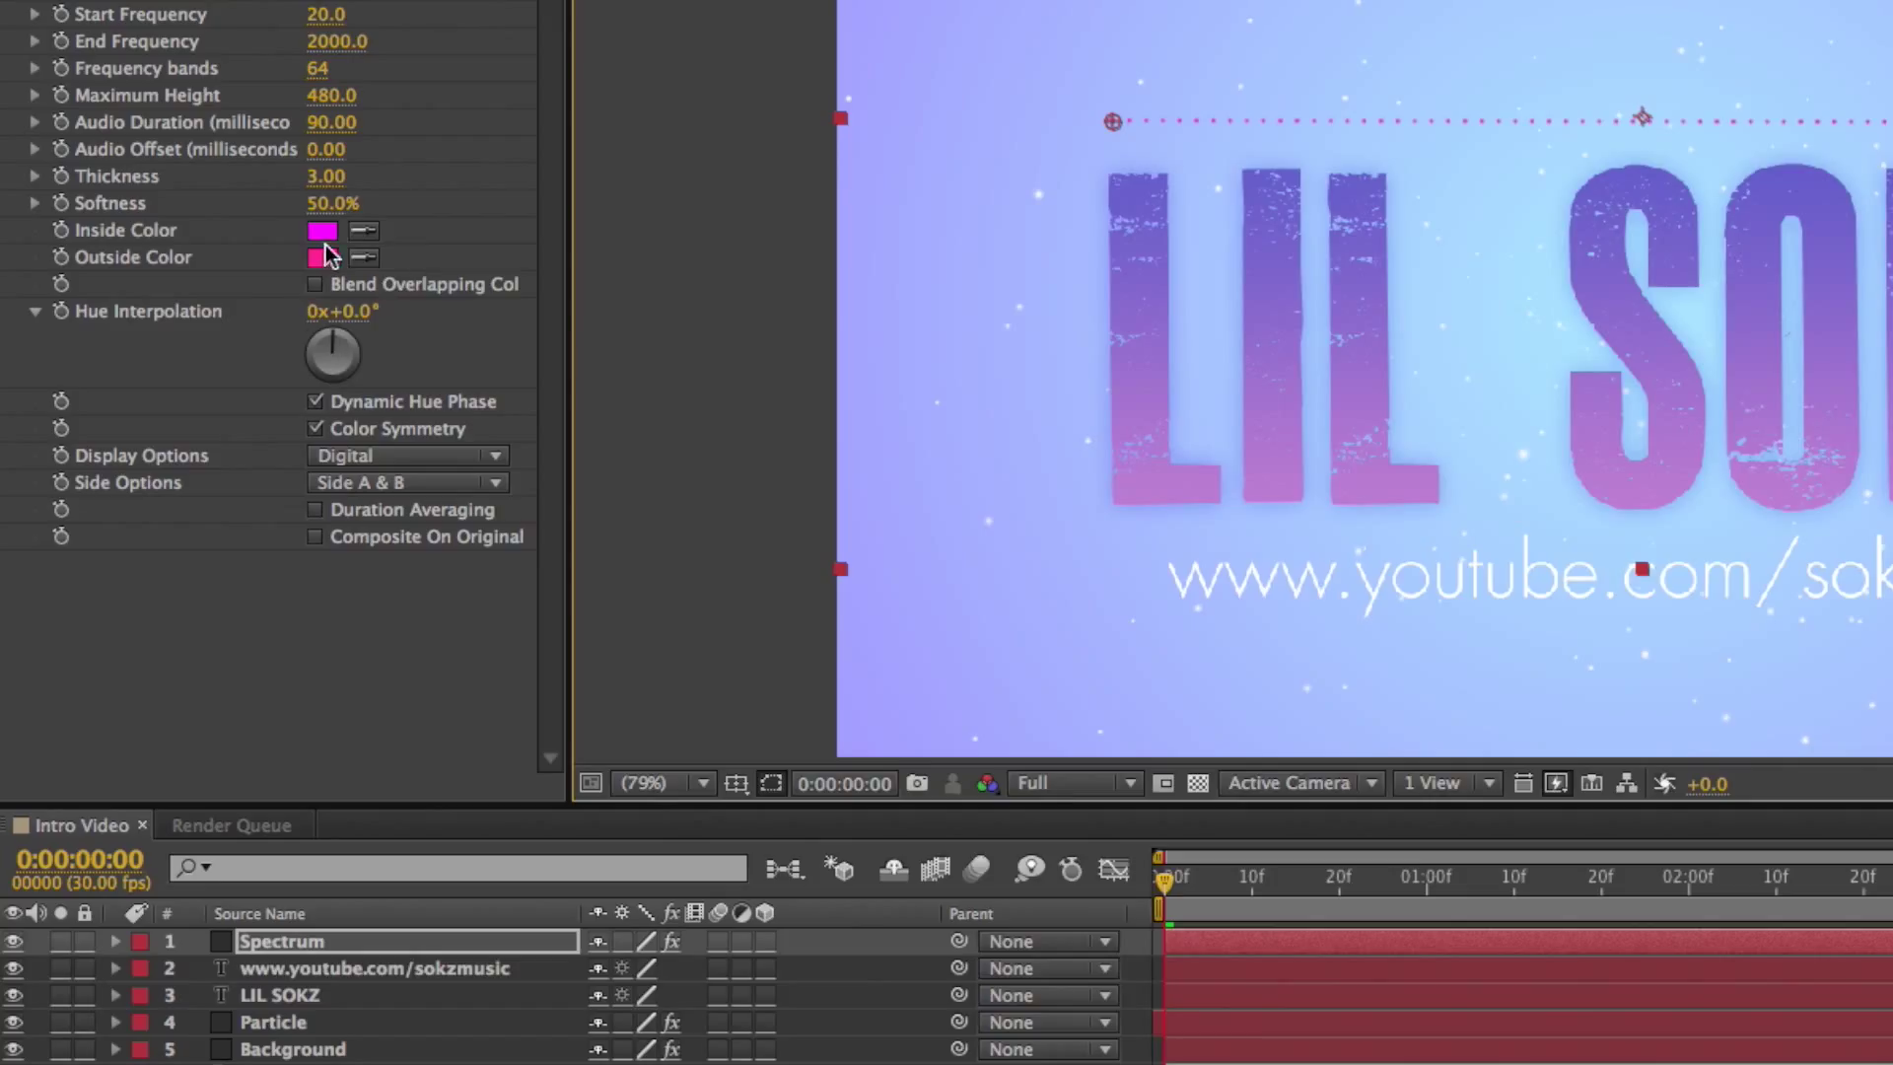
# Set the Audio Spectrum Inside and Outside colours to white
pyautogui.click(323, 237)
pyautogui.moveTo(1241, 885); pyautogui.dragTo(1189, 690)
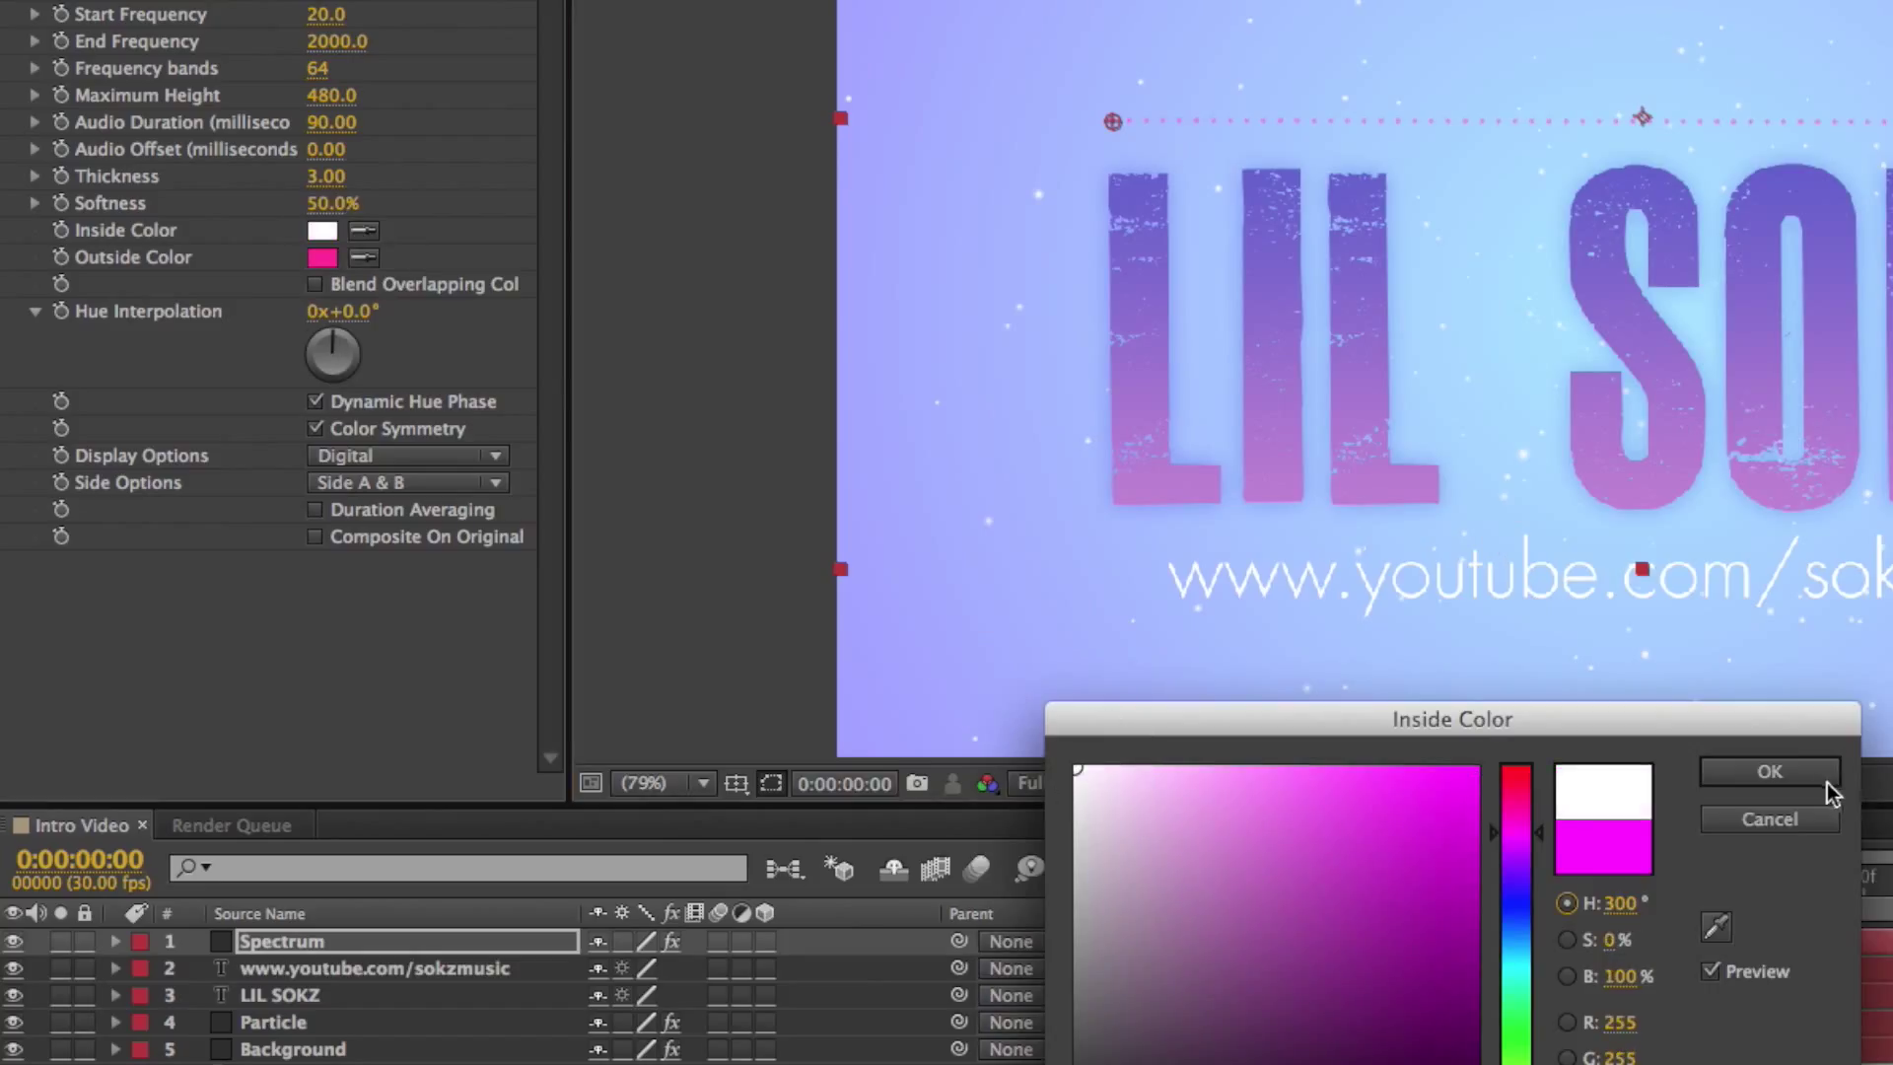
pyautogui.click(1769, 773)
pyautogui.click(323, 257)
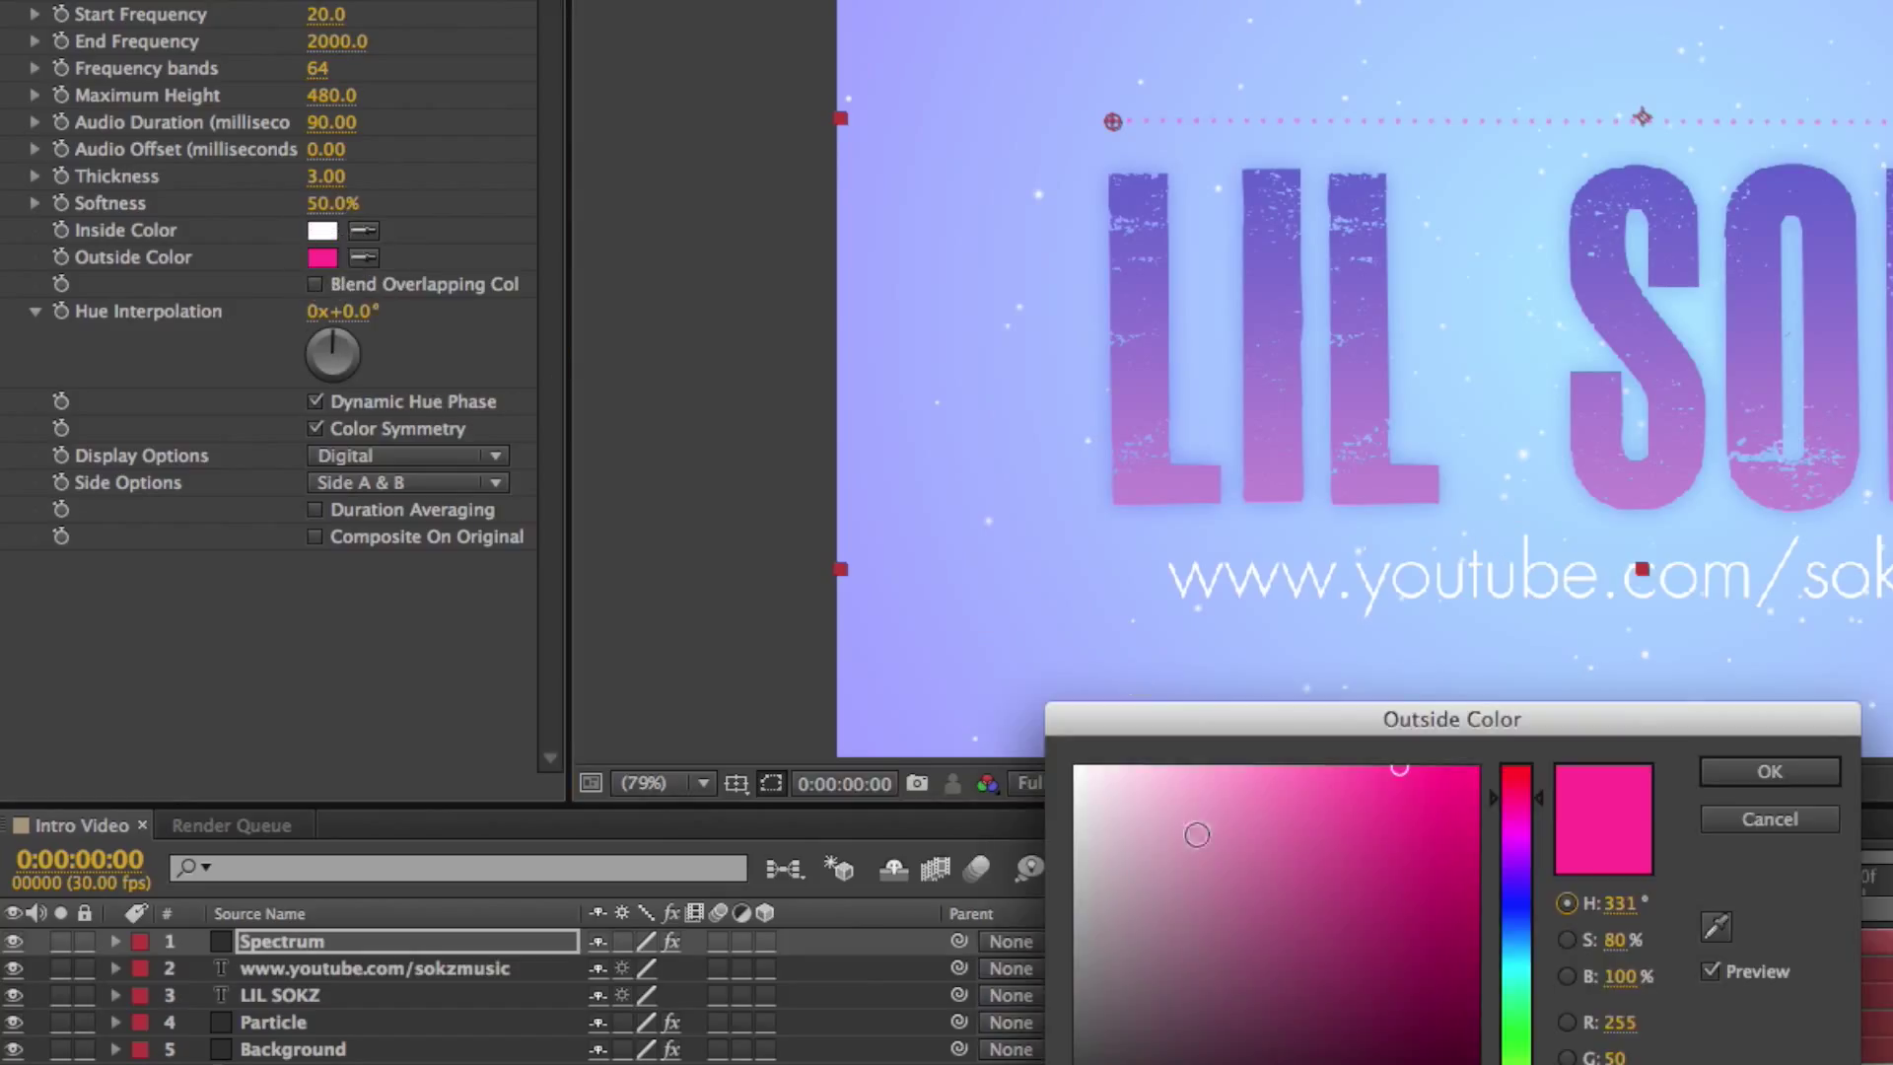
pyautogui.moveTo(1197, 834); pyautogui.dragTo(1190, 677)
# Confirm the white outside colour and drive the spectrum with Intro Song.mp3, keeping Side A
pyautogui.click(1769, 773)
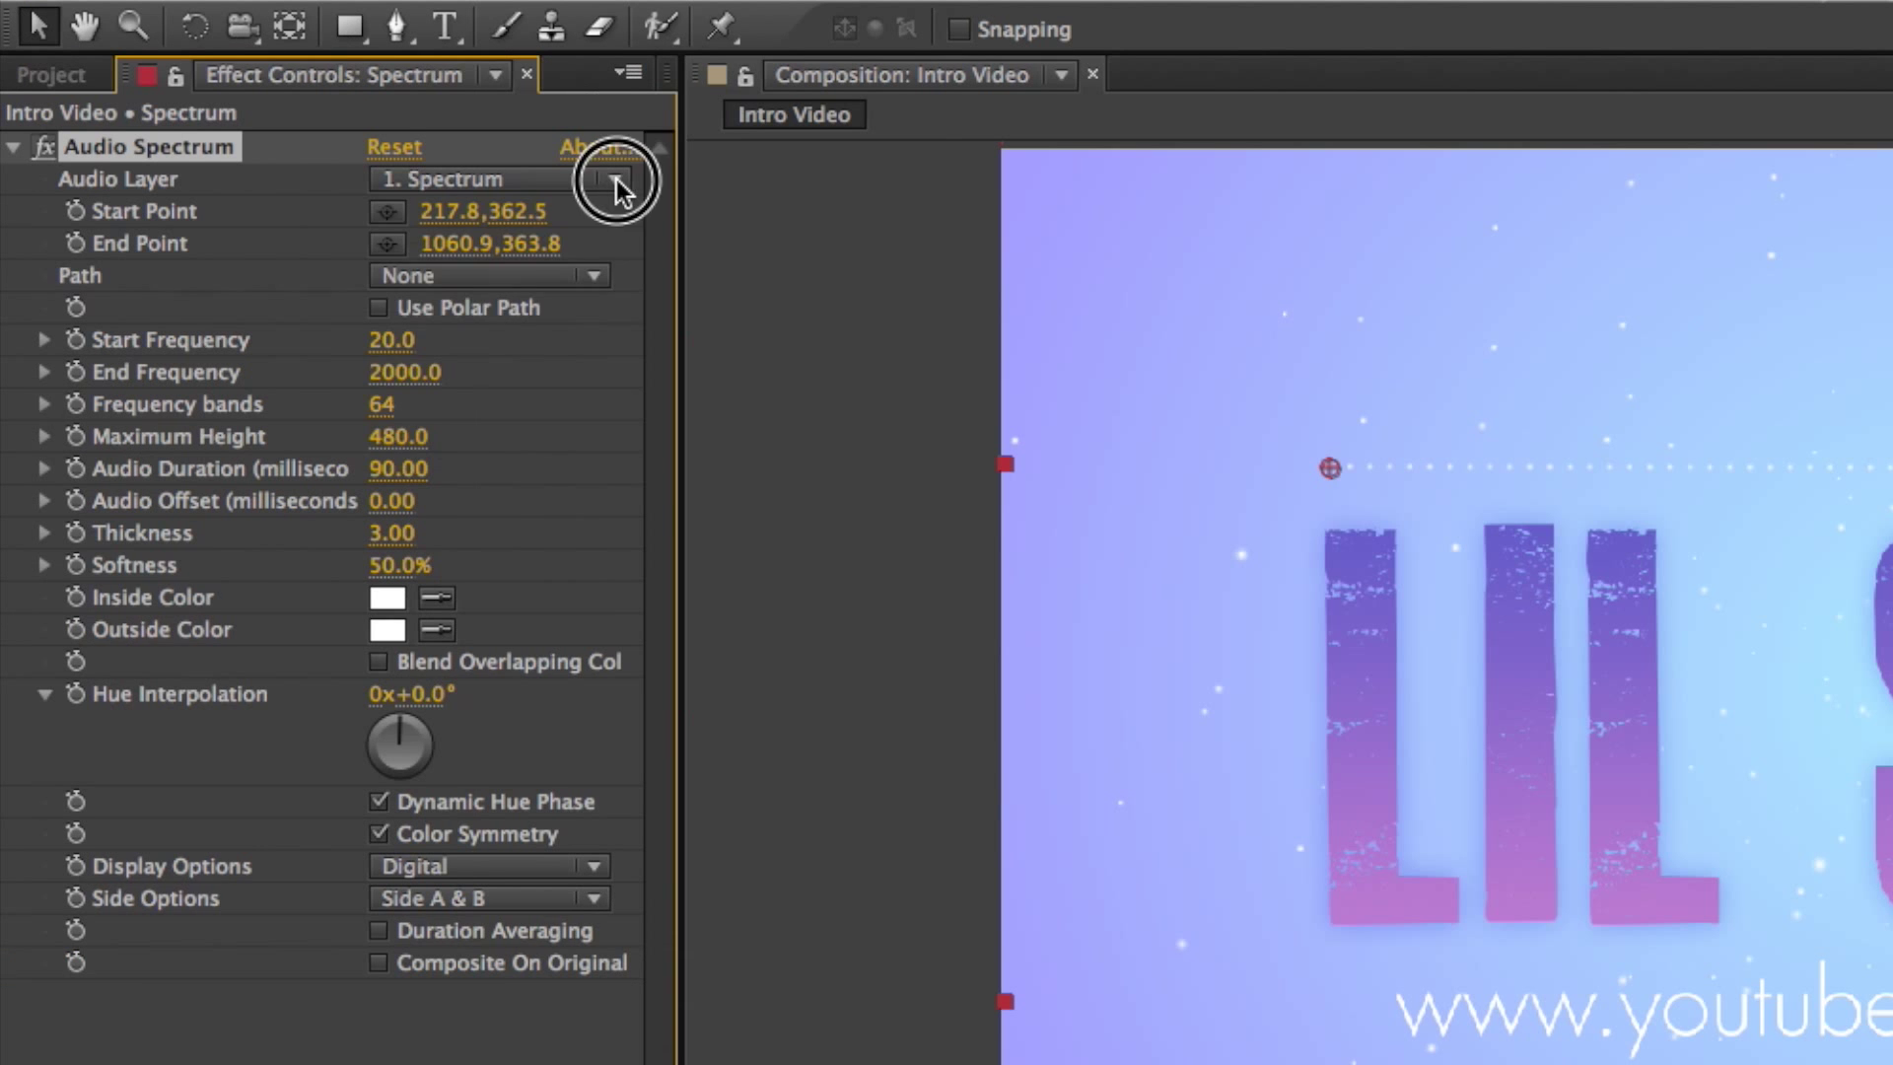
pyautogui.click(425, 141)
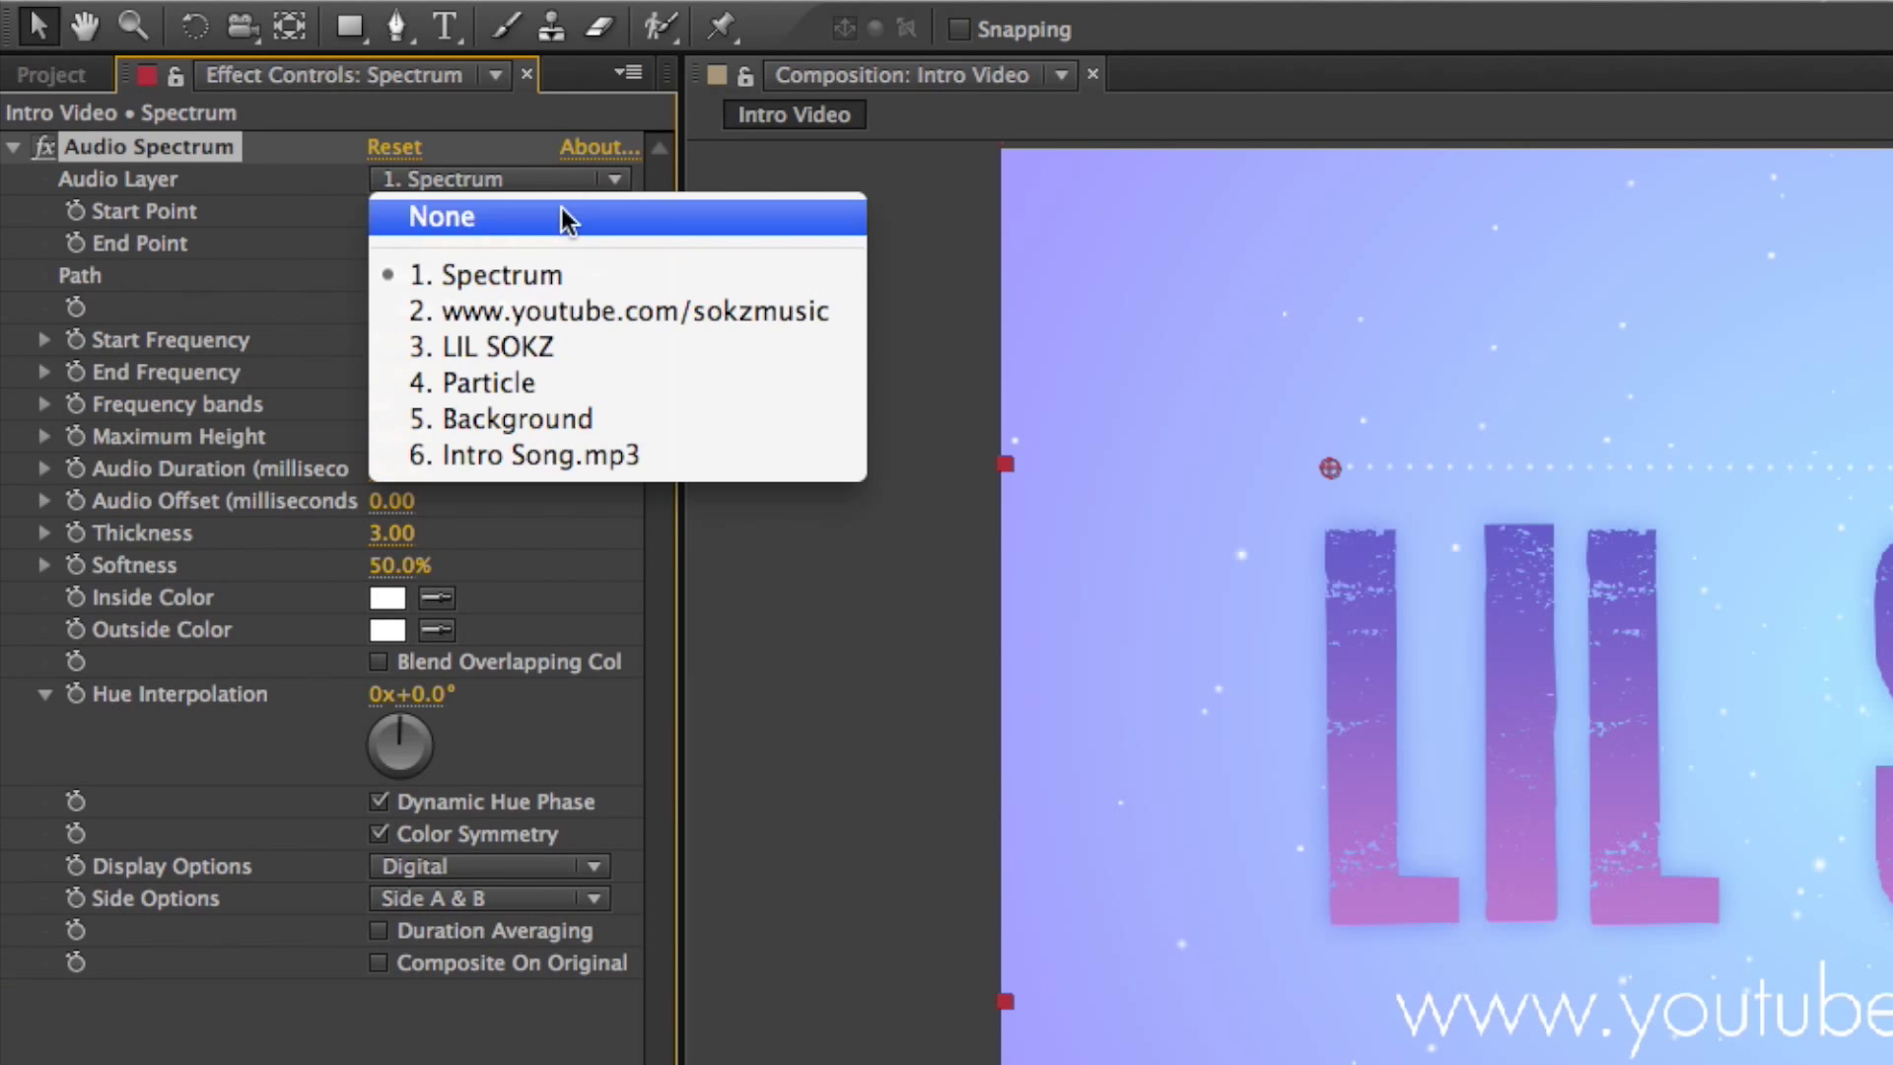
pyautogui.click(620, 459)
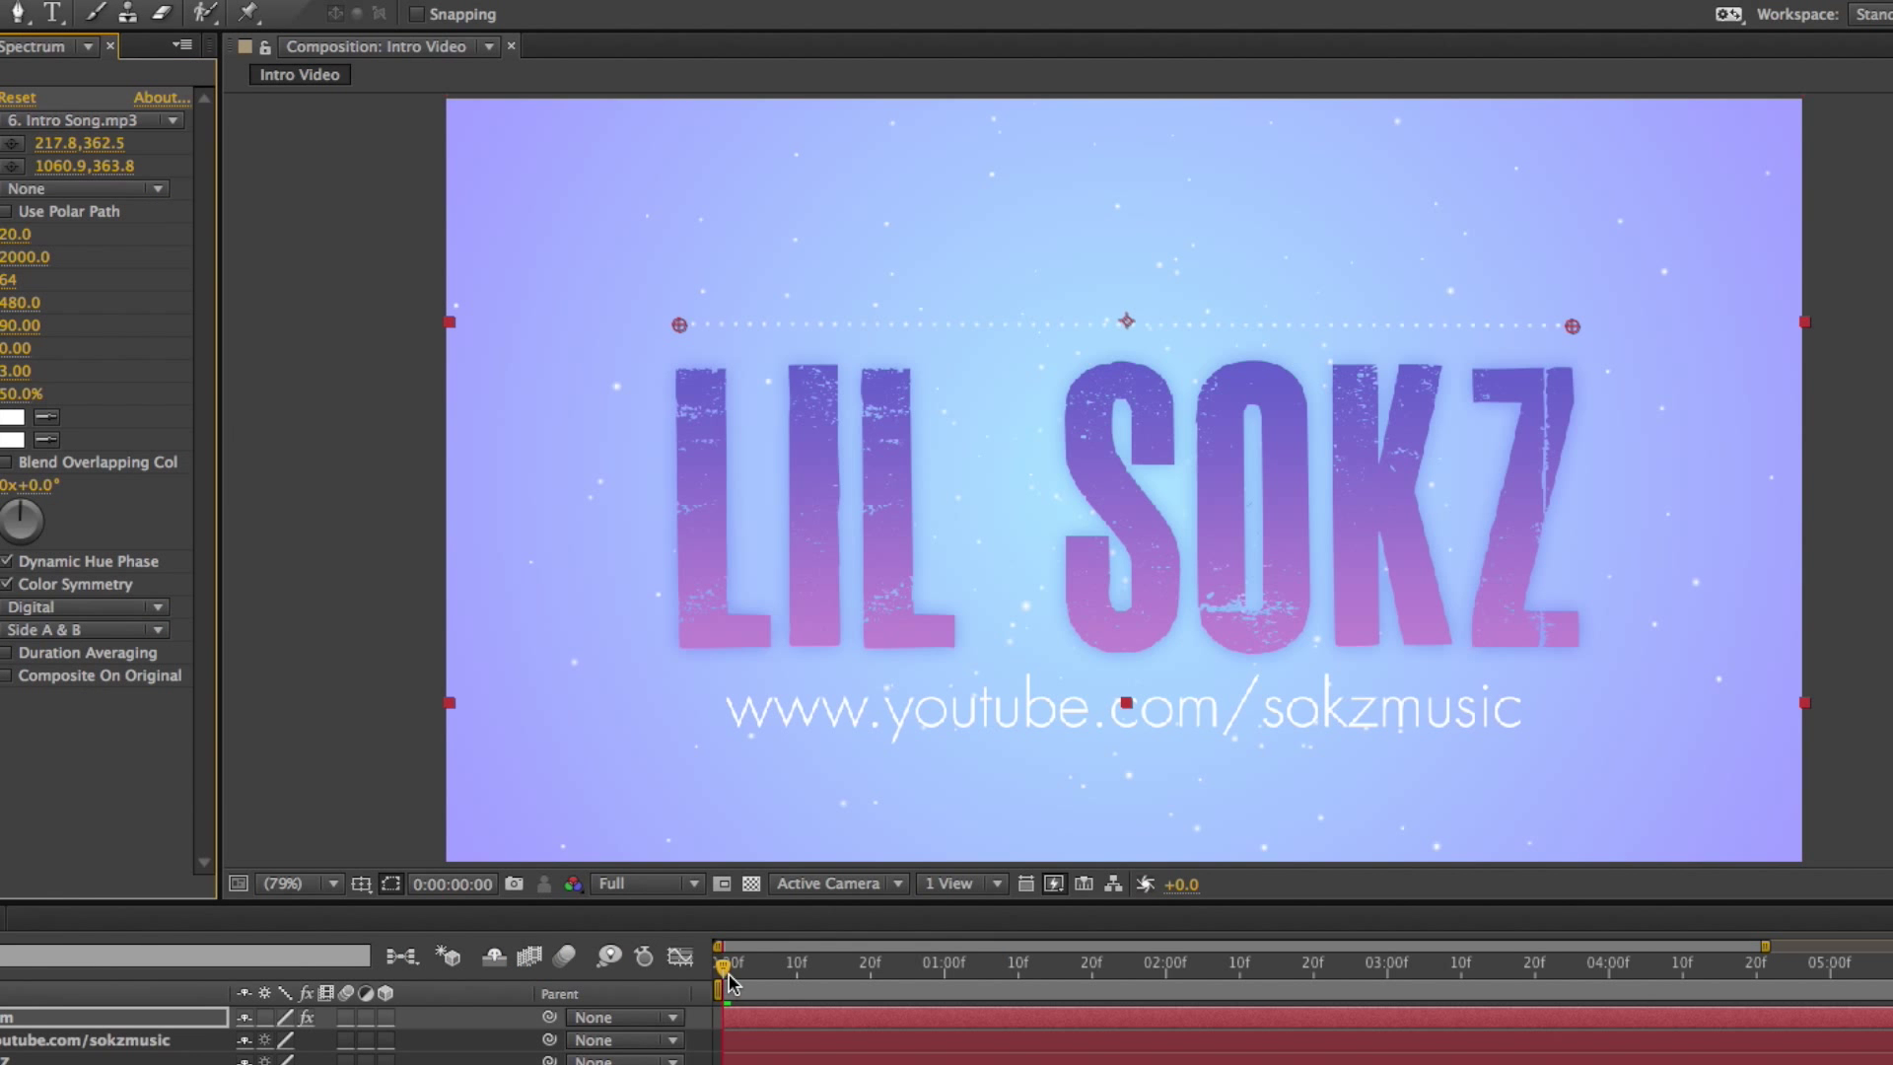
pyautogui.moveTo(729, 981); pyautogui.dragTo(920, 965)
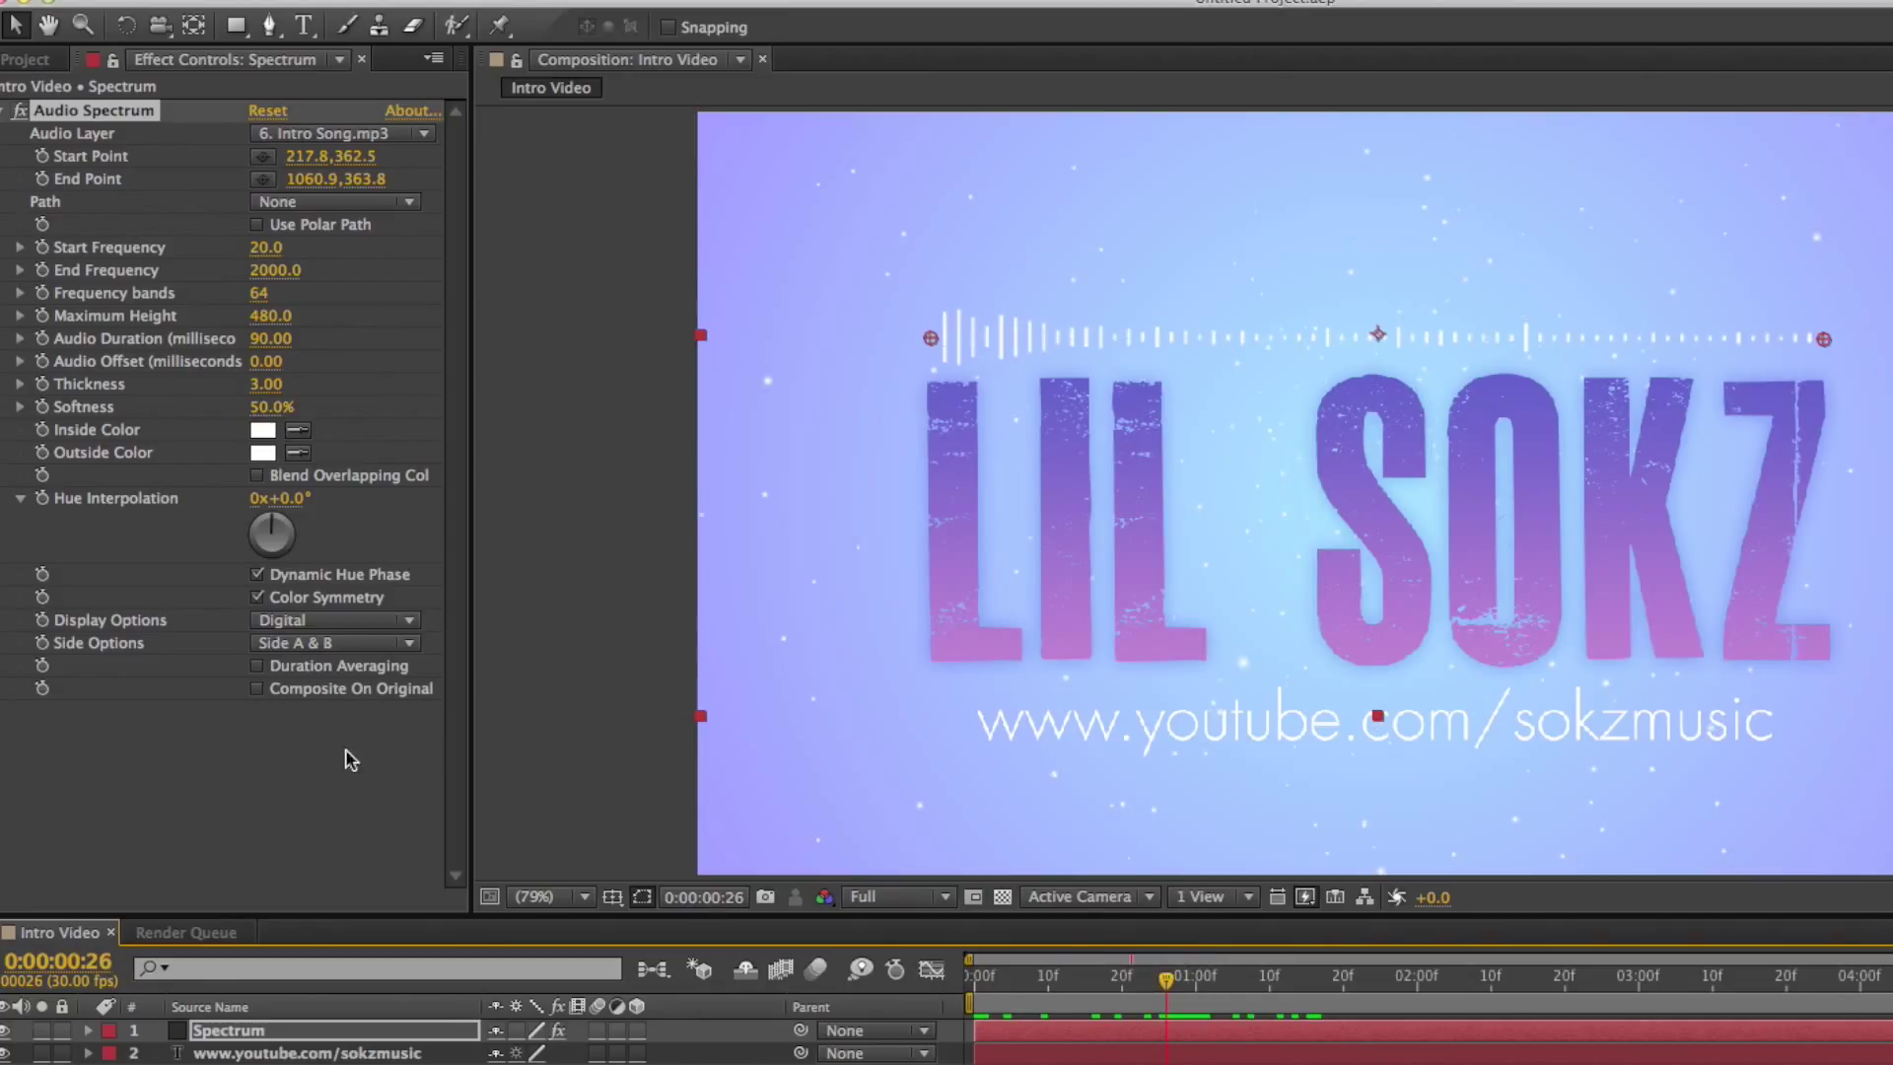
pyautogui.click(346, 647)
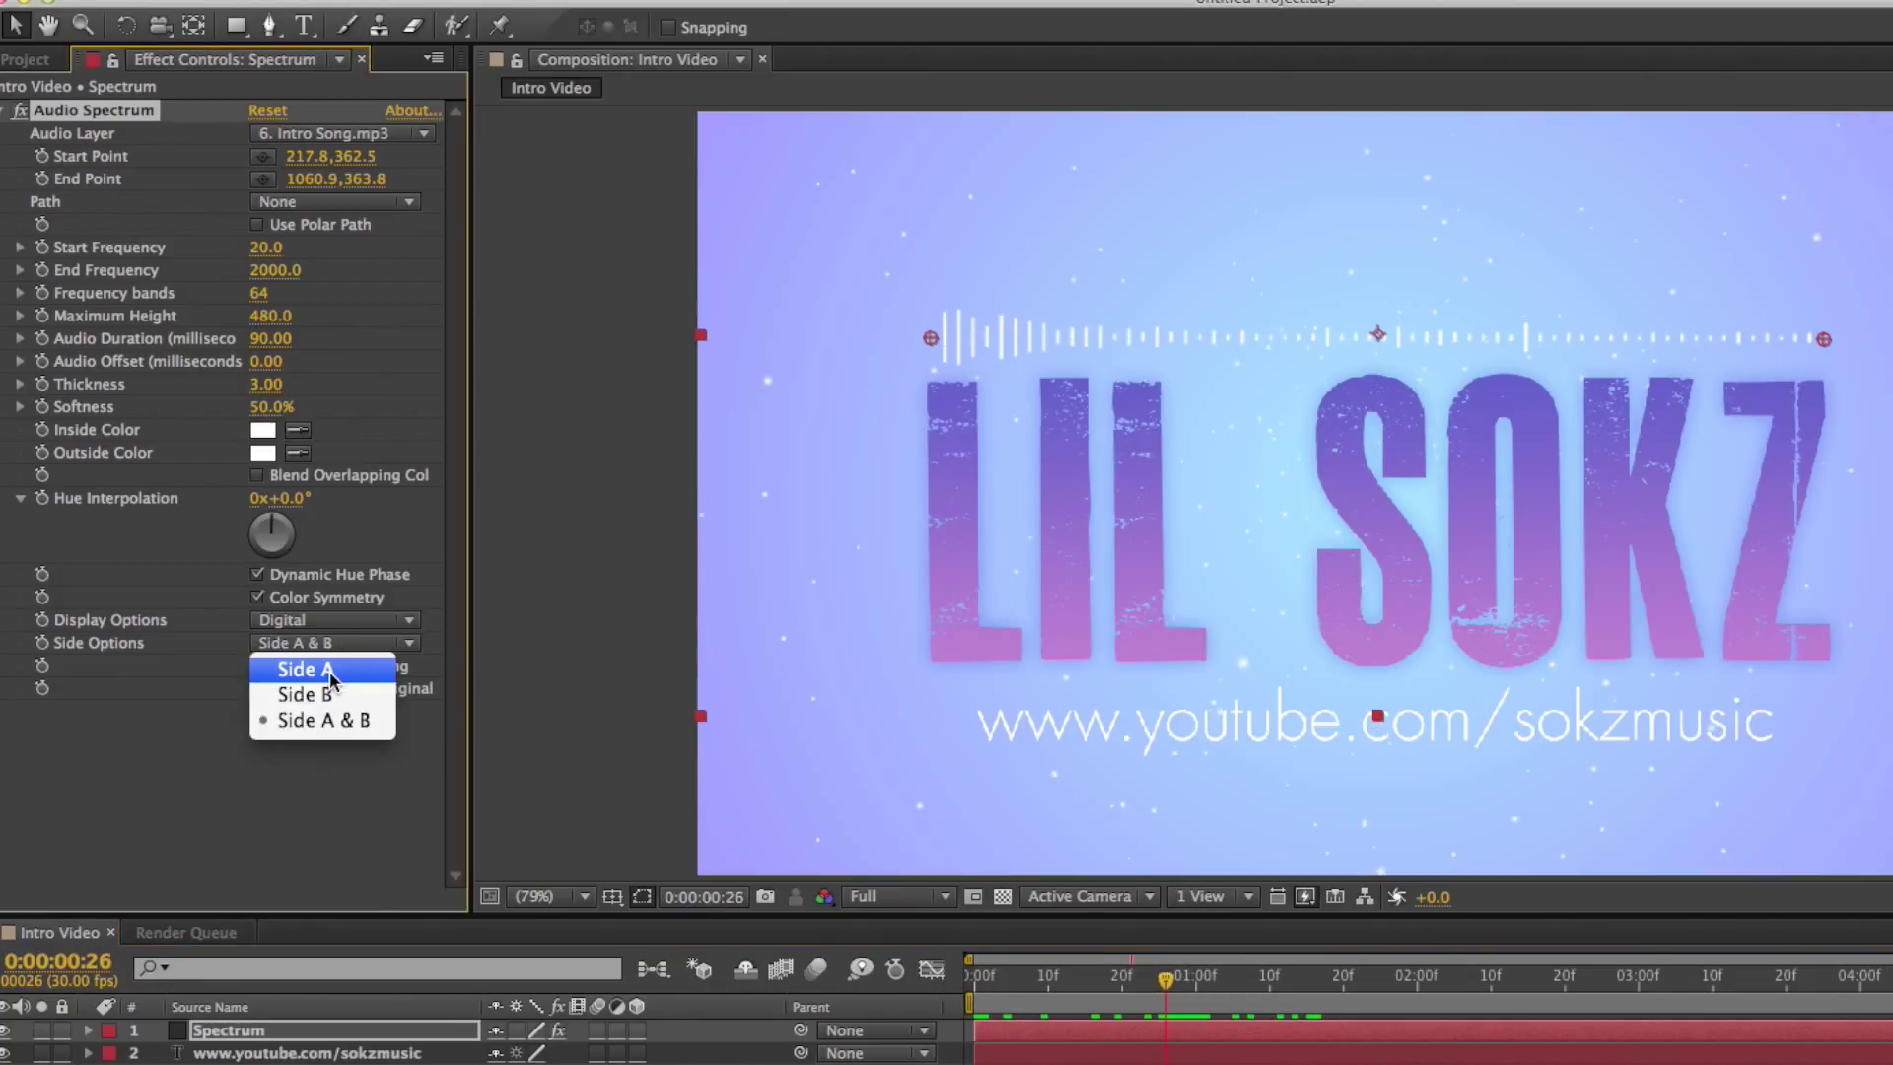
pyautogui.press('Escape')
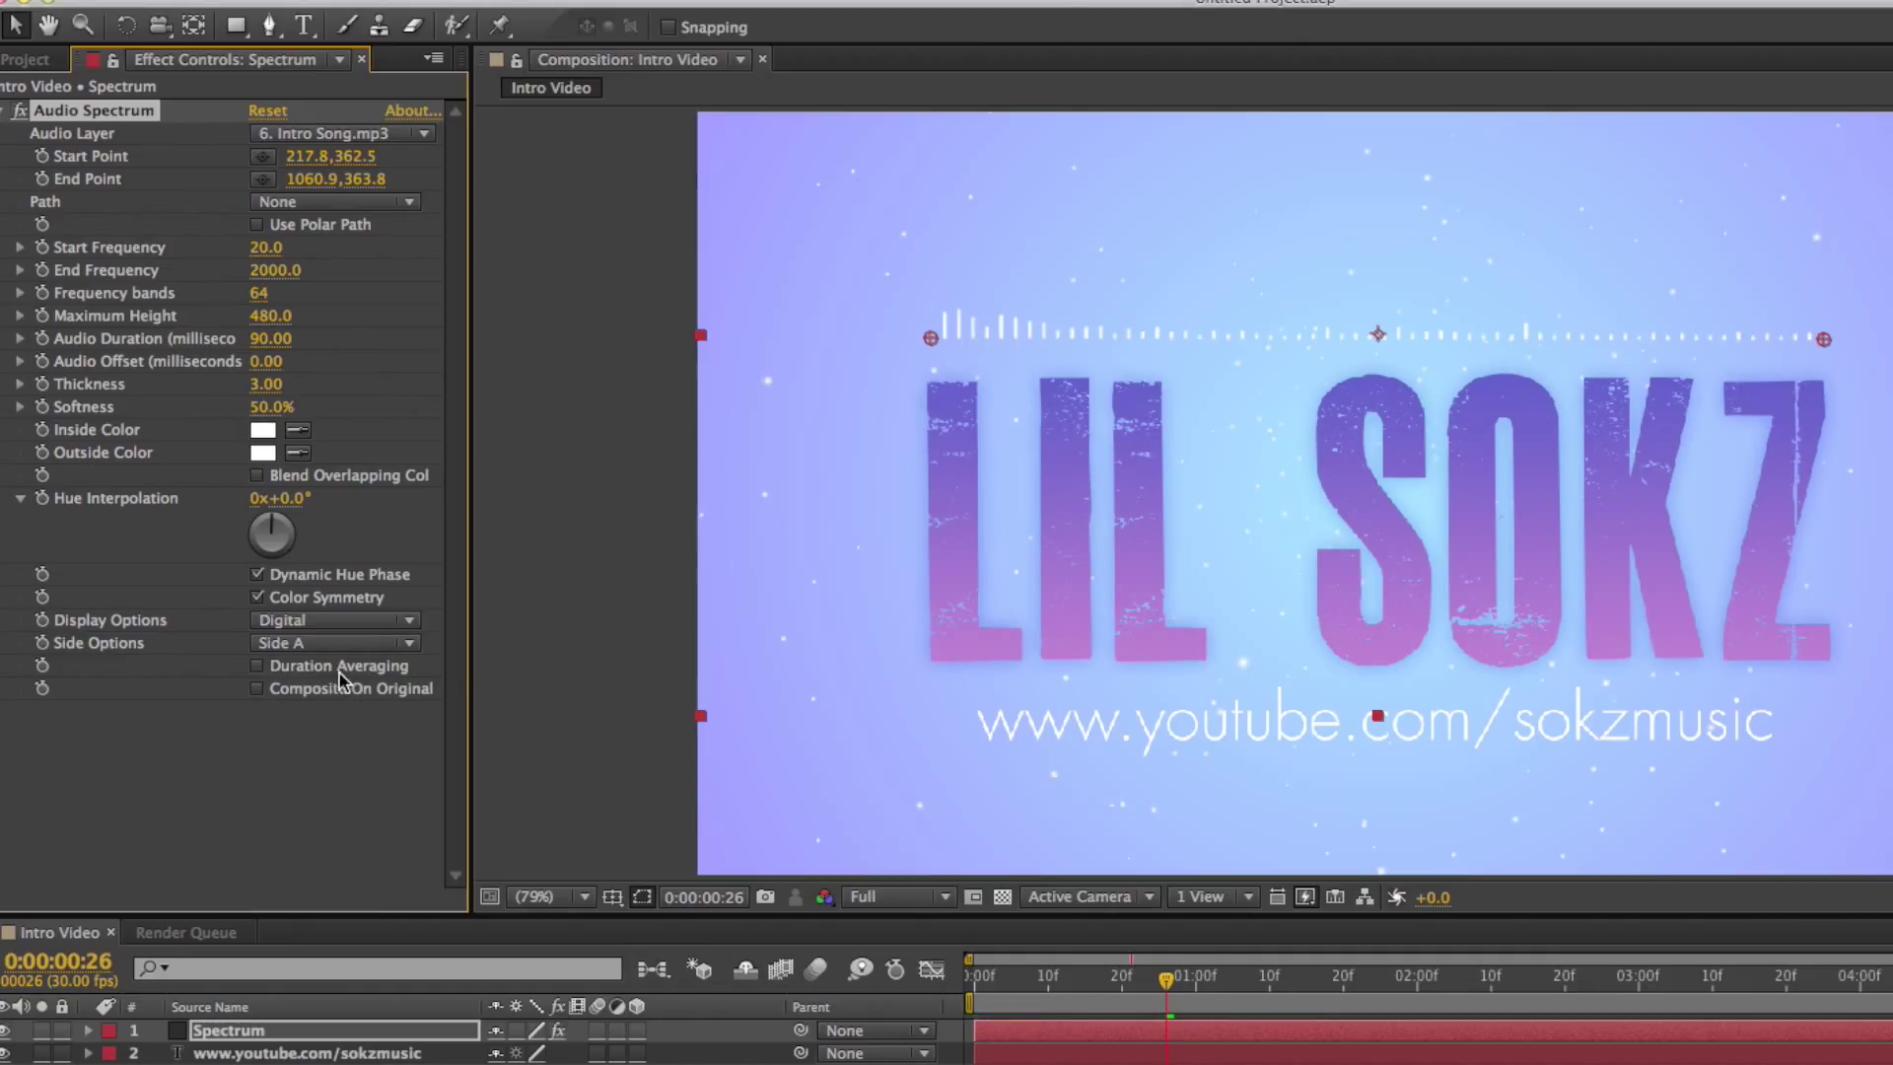
# Tune the spectrum Maximum Height to 1820 and scrub the timeline to preview the bars
pyautogui.moveTo(1168, 983); pyautogui.dragTo(1466, 986)
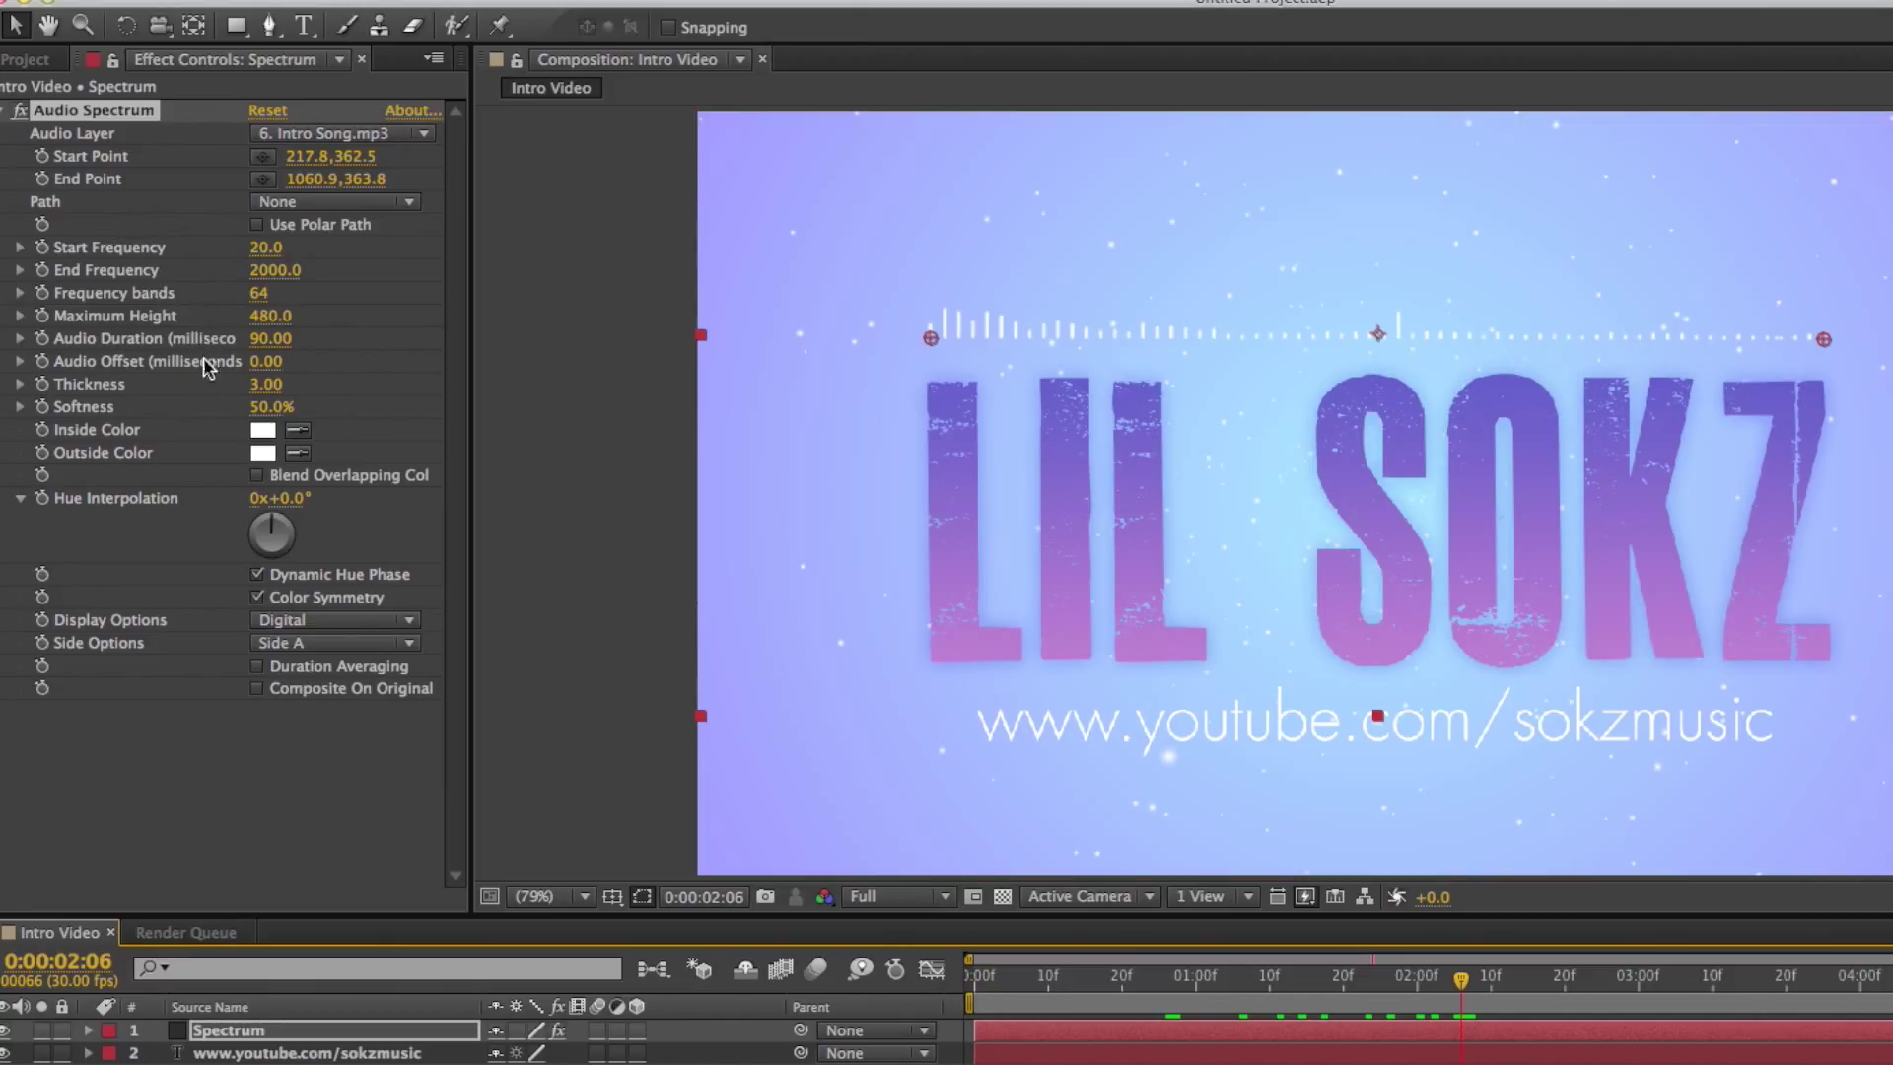
pyautogui.moveTo(264, 325); pyautogui.dragTo(465, 316)
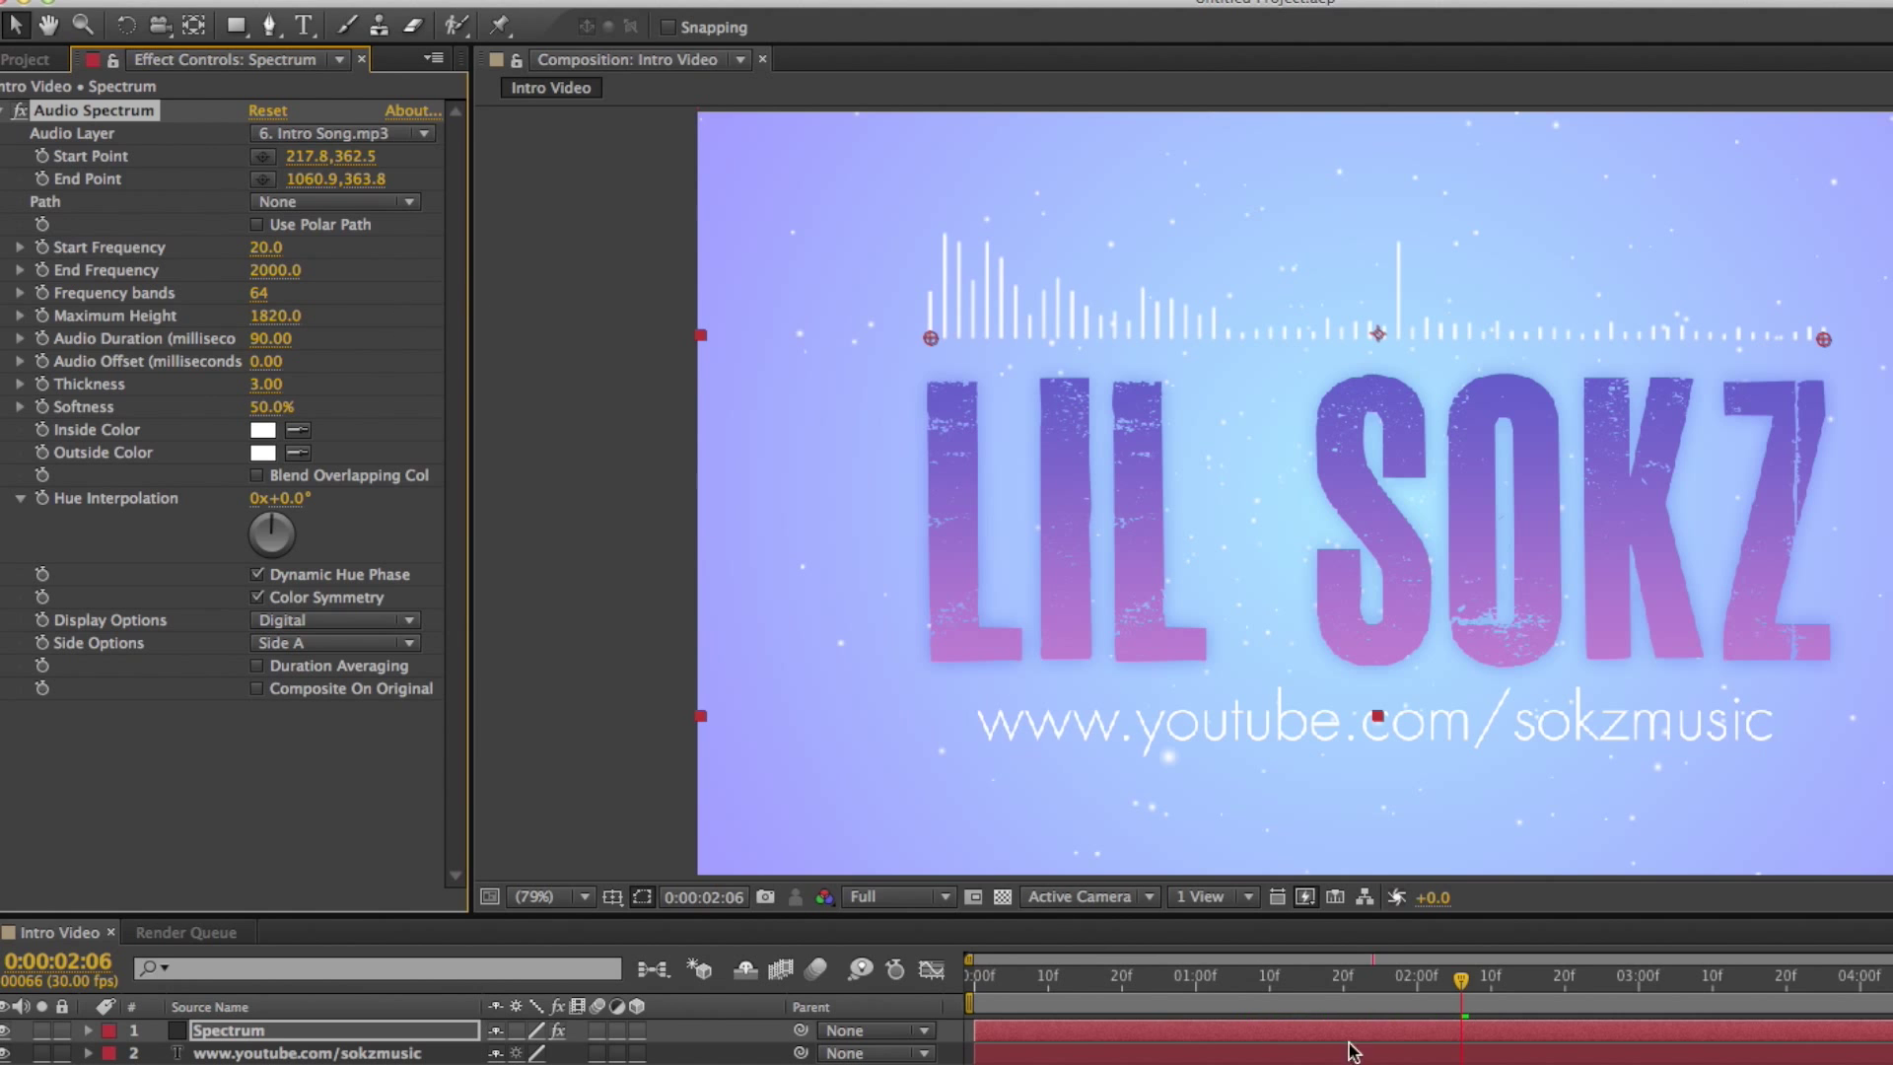
pyautogui.moveTo(1461, 981); pyautogui.dragTo(1558, 976)
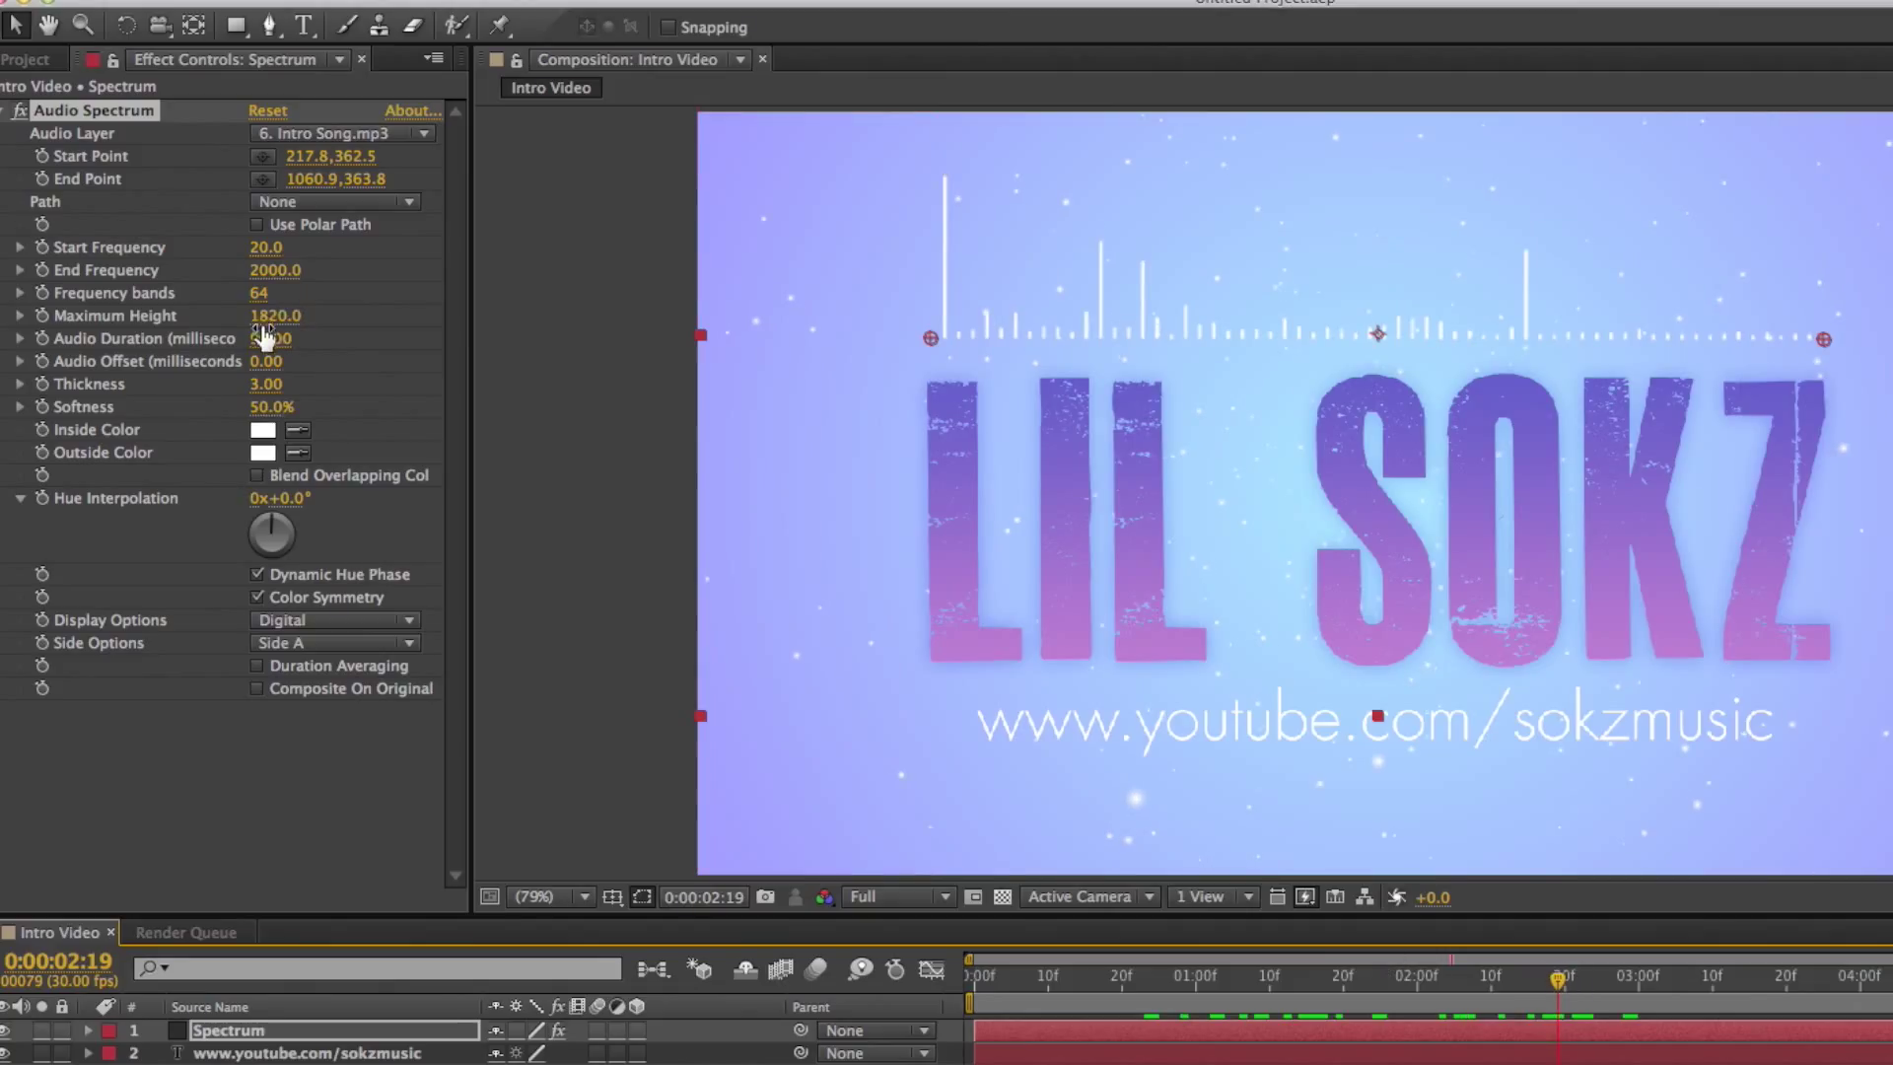
pyautogui.moveTo(266, 325); pyautogui.dragTo(225, 317)
pyautogui.moveTo(1542, 975); pyautogui.dragTo(1234, 974)
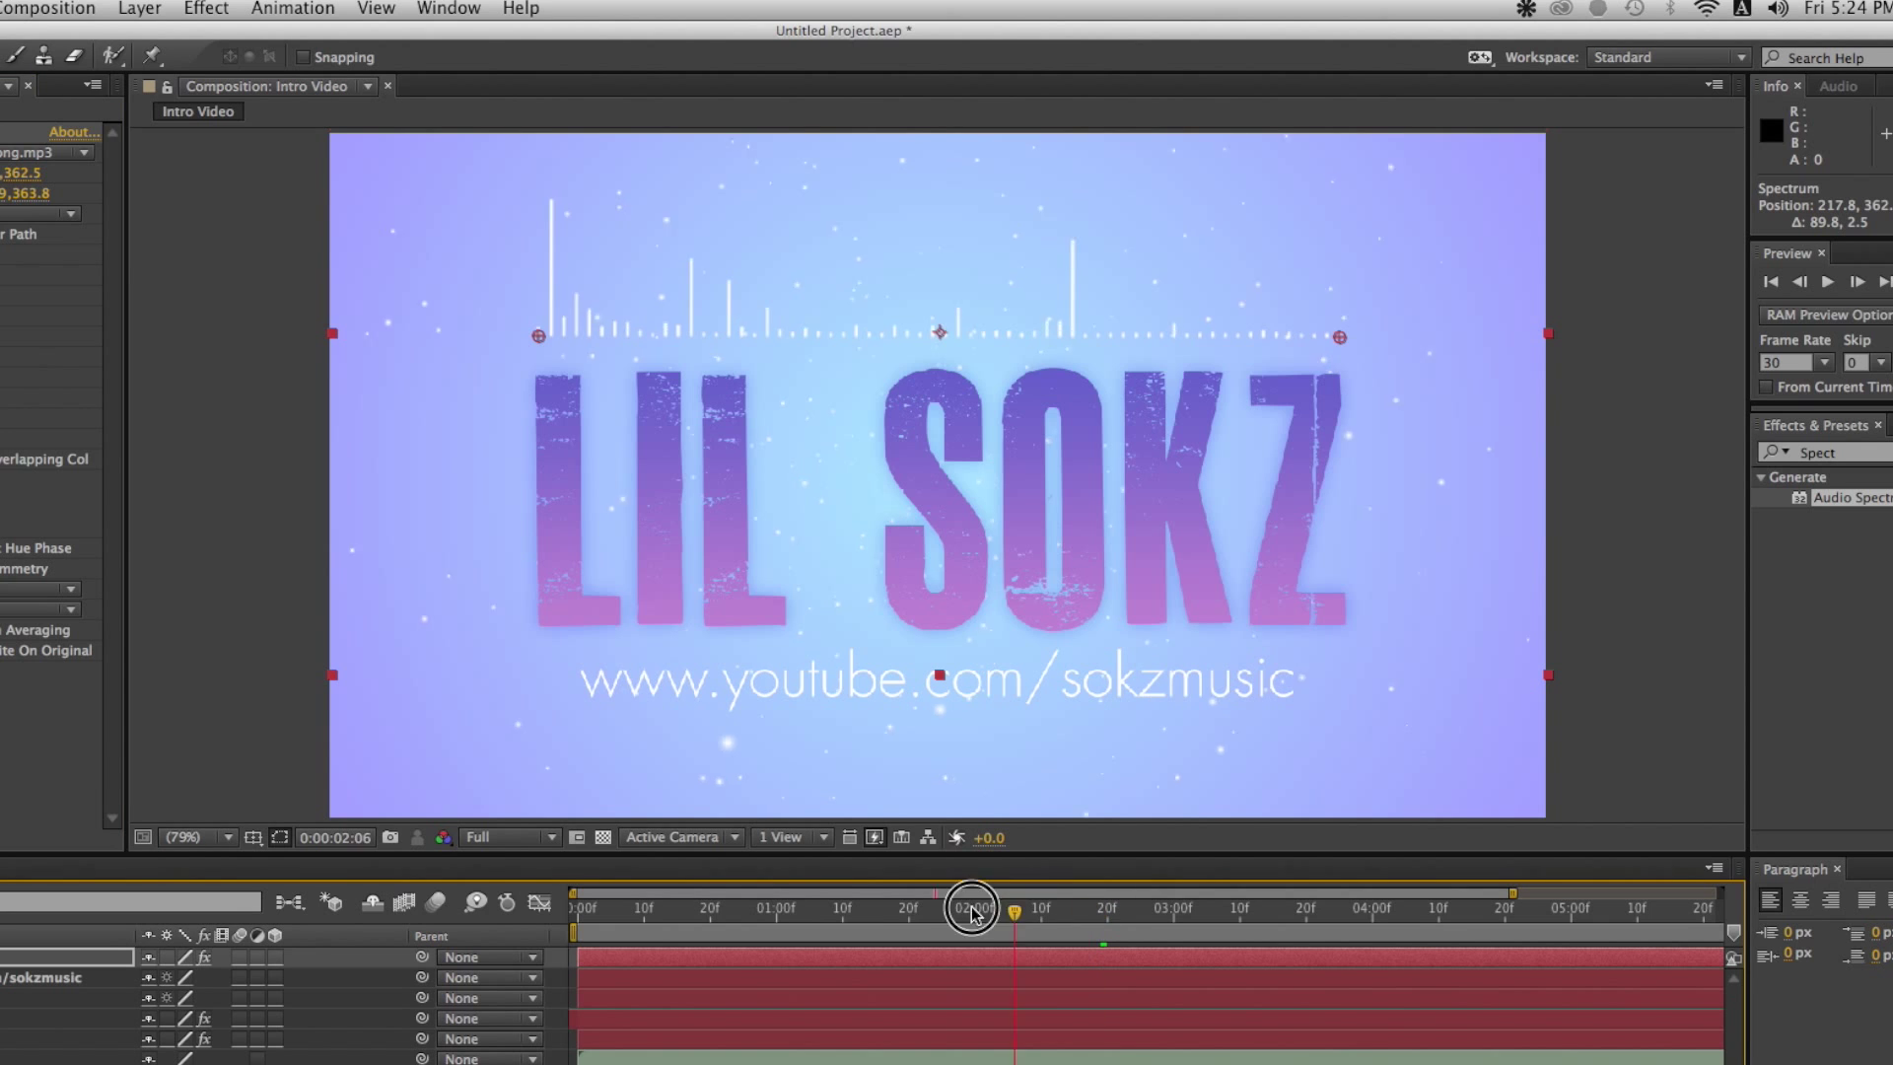
pyautogui.moveTo(810, 907); pyautogui.dragTo(1636, 908)
pyautogui.moveTo(935, 908); pyautogui.dragTo(578, 905)
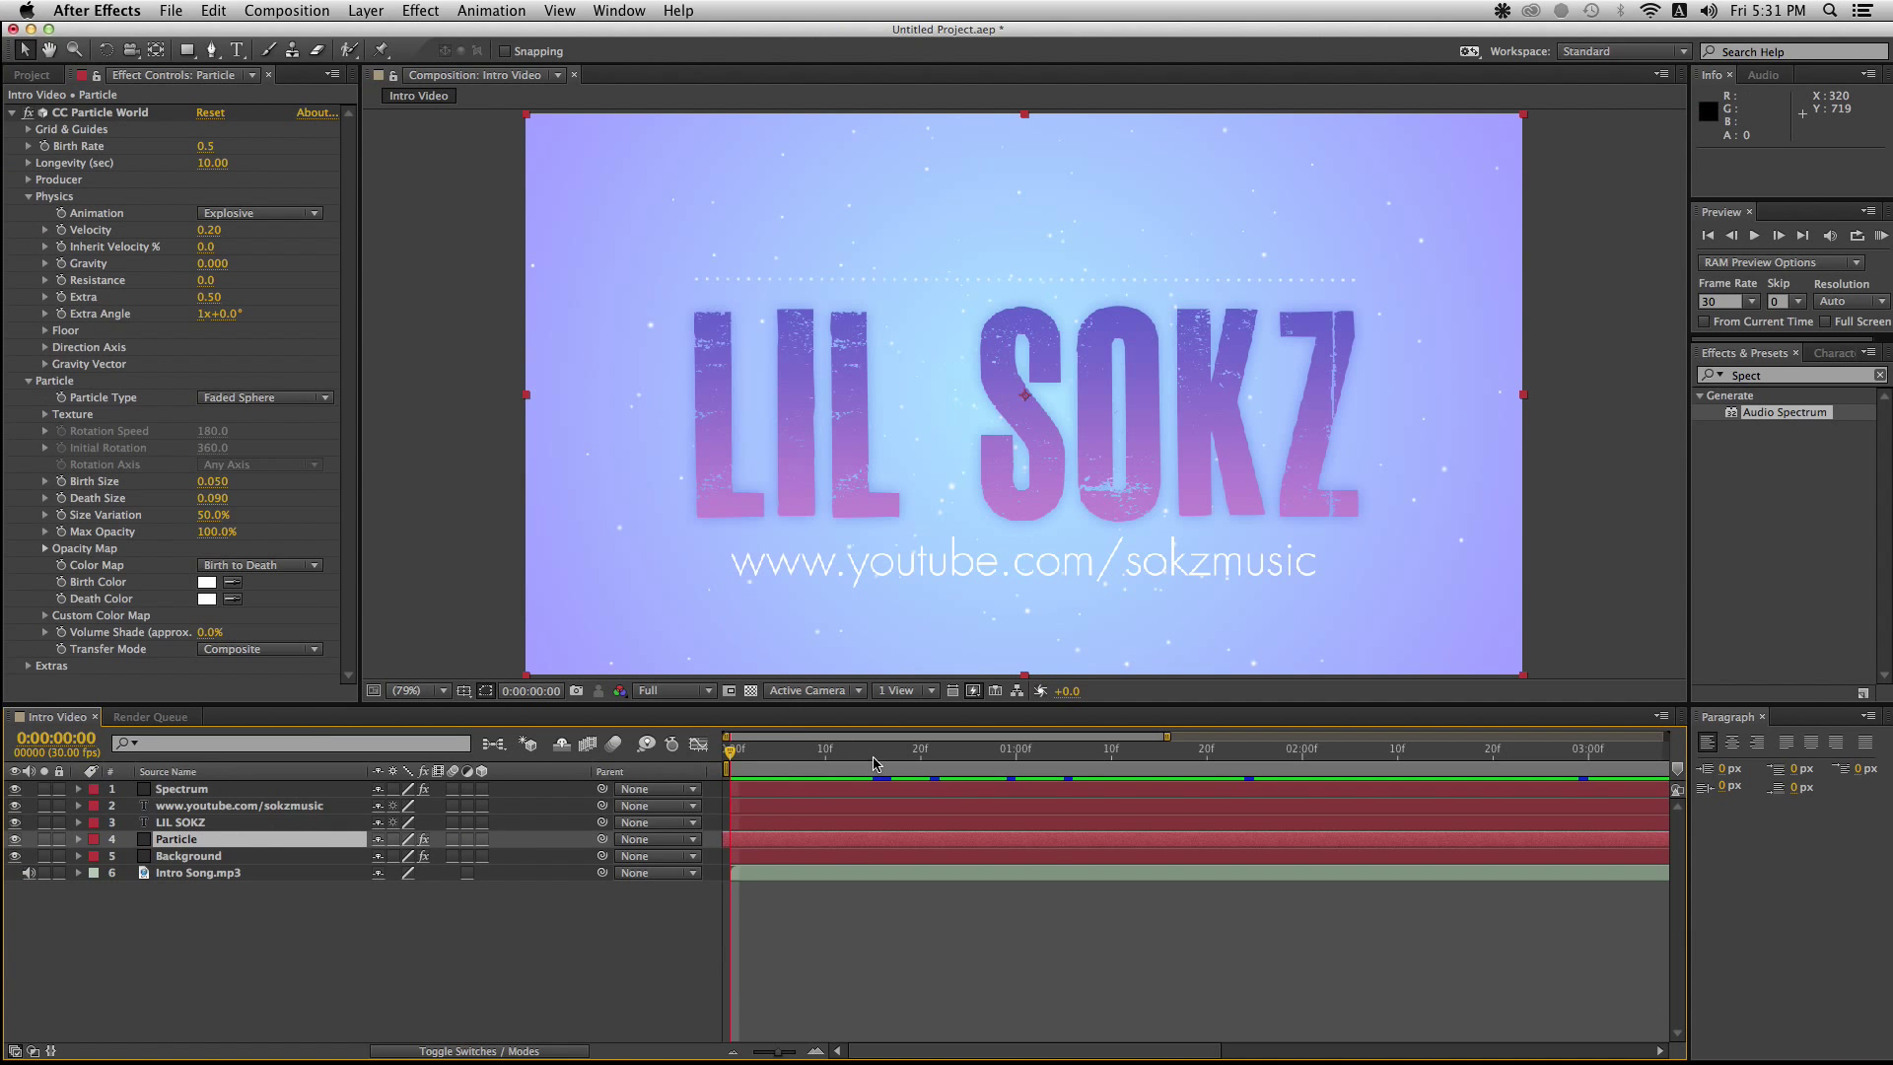
# Import film_burn_720_2.mov into the project
pyautogui.moveTo(873, 762); pyautogui.dragTo(1040, 760)
pyautogui.click(170, 10)
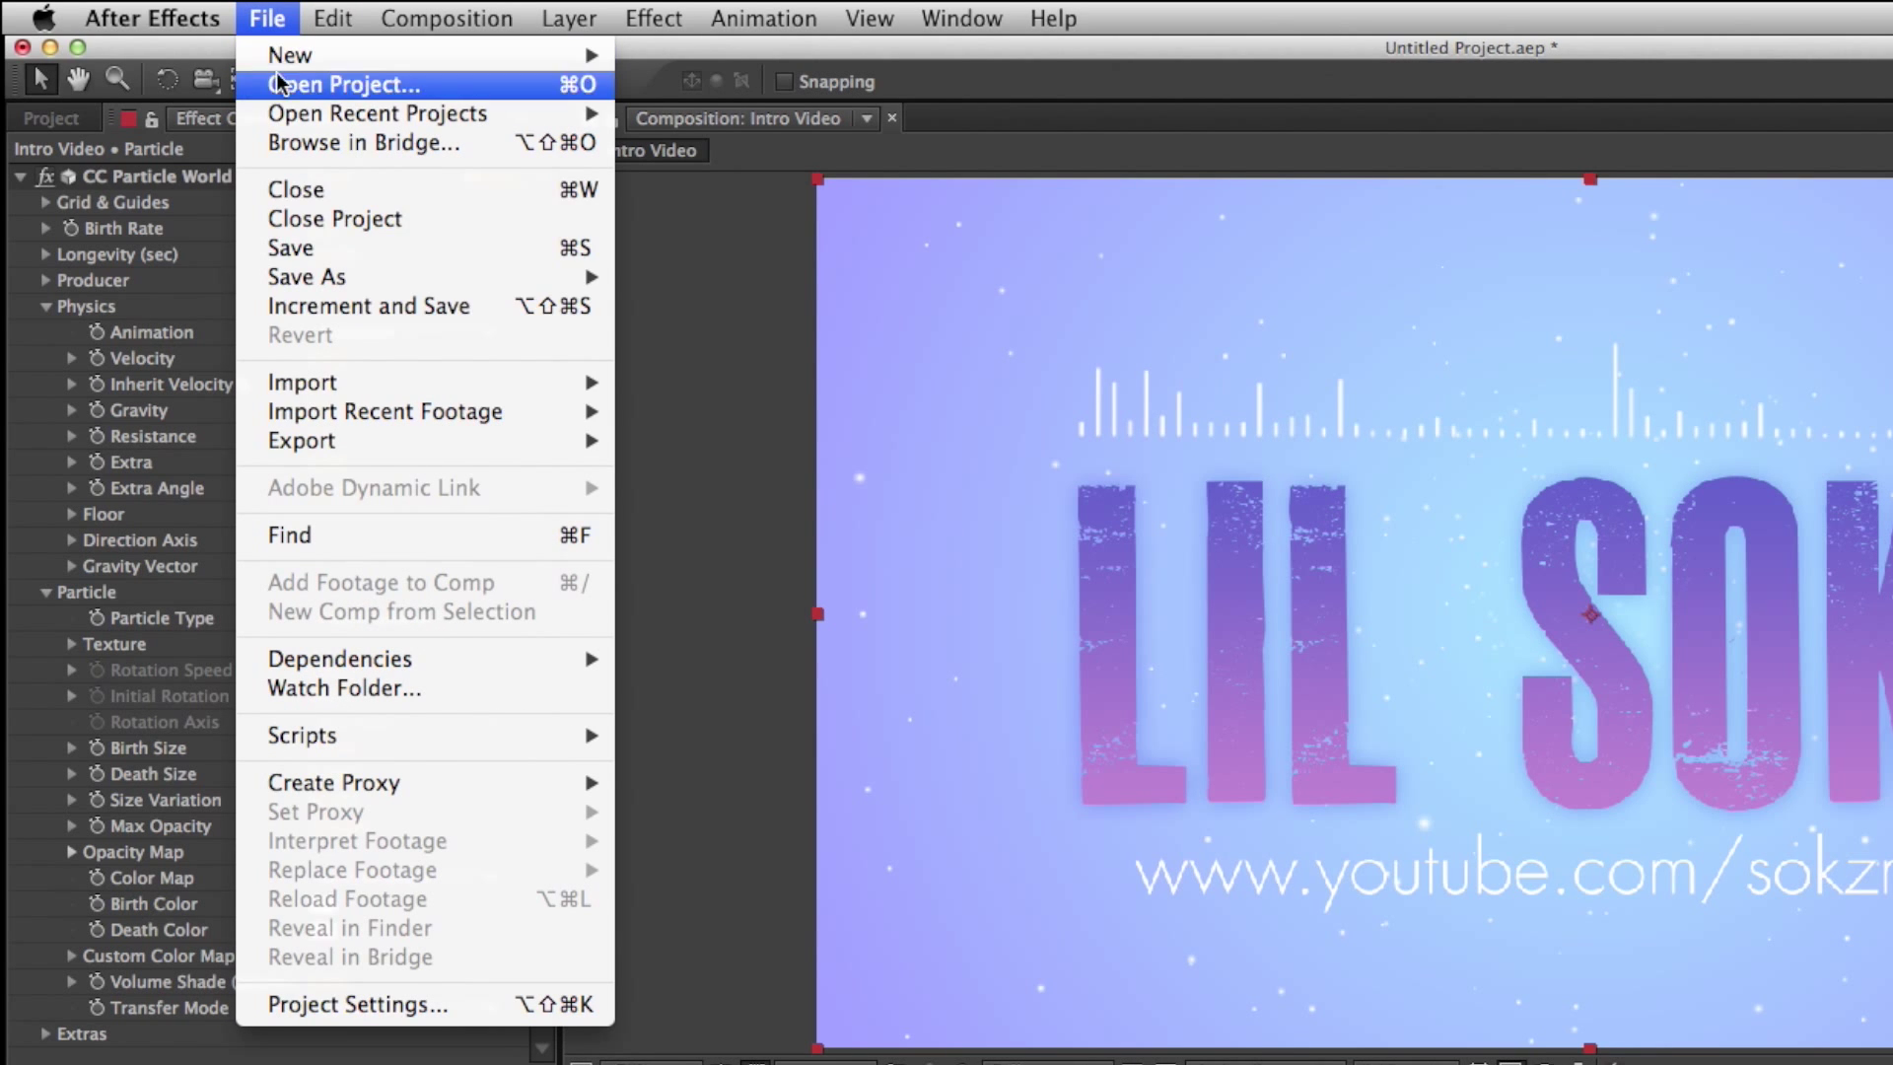
pyautogui.moveTo(363, 384)
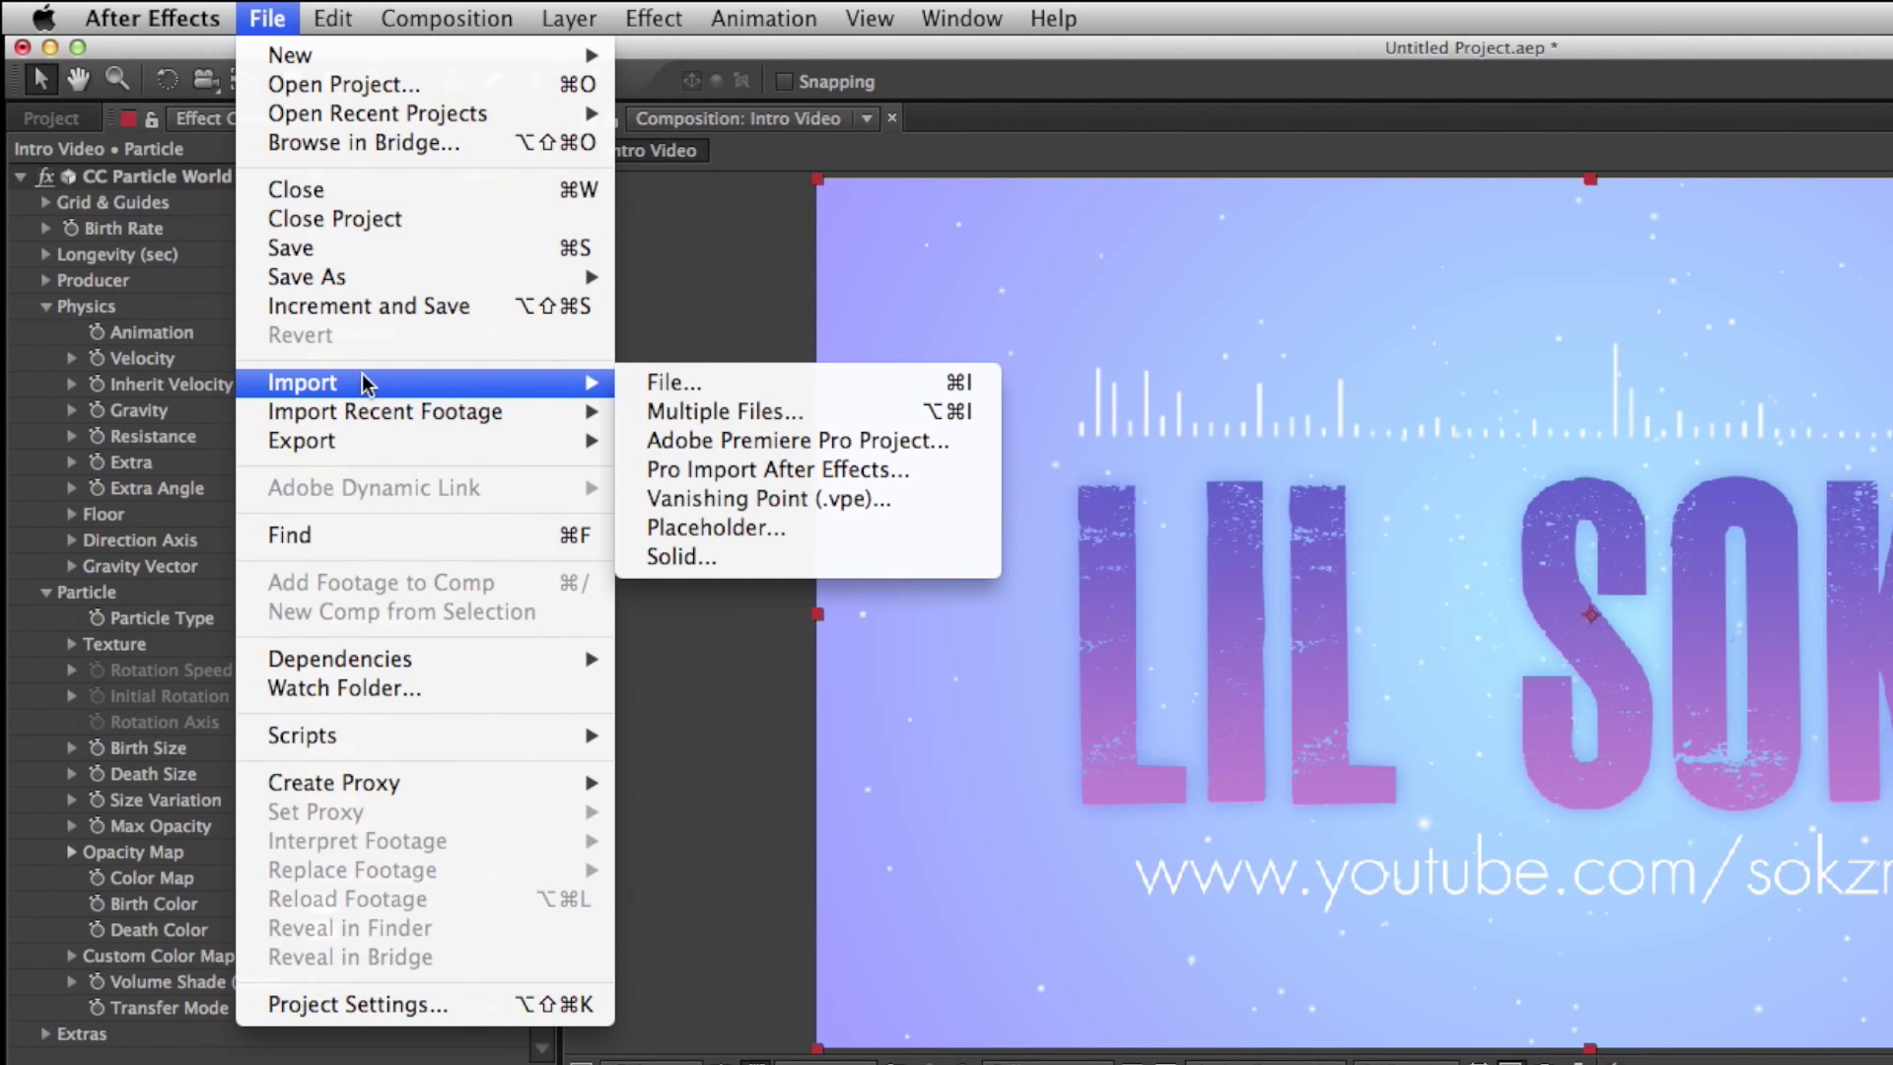
pyautogui.click(702, 386)
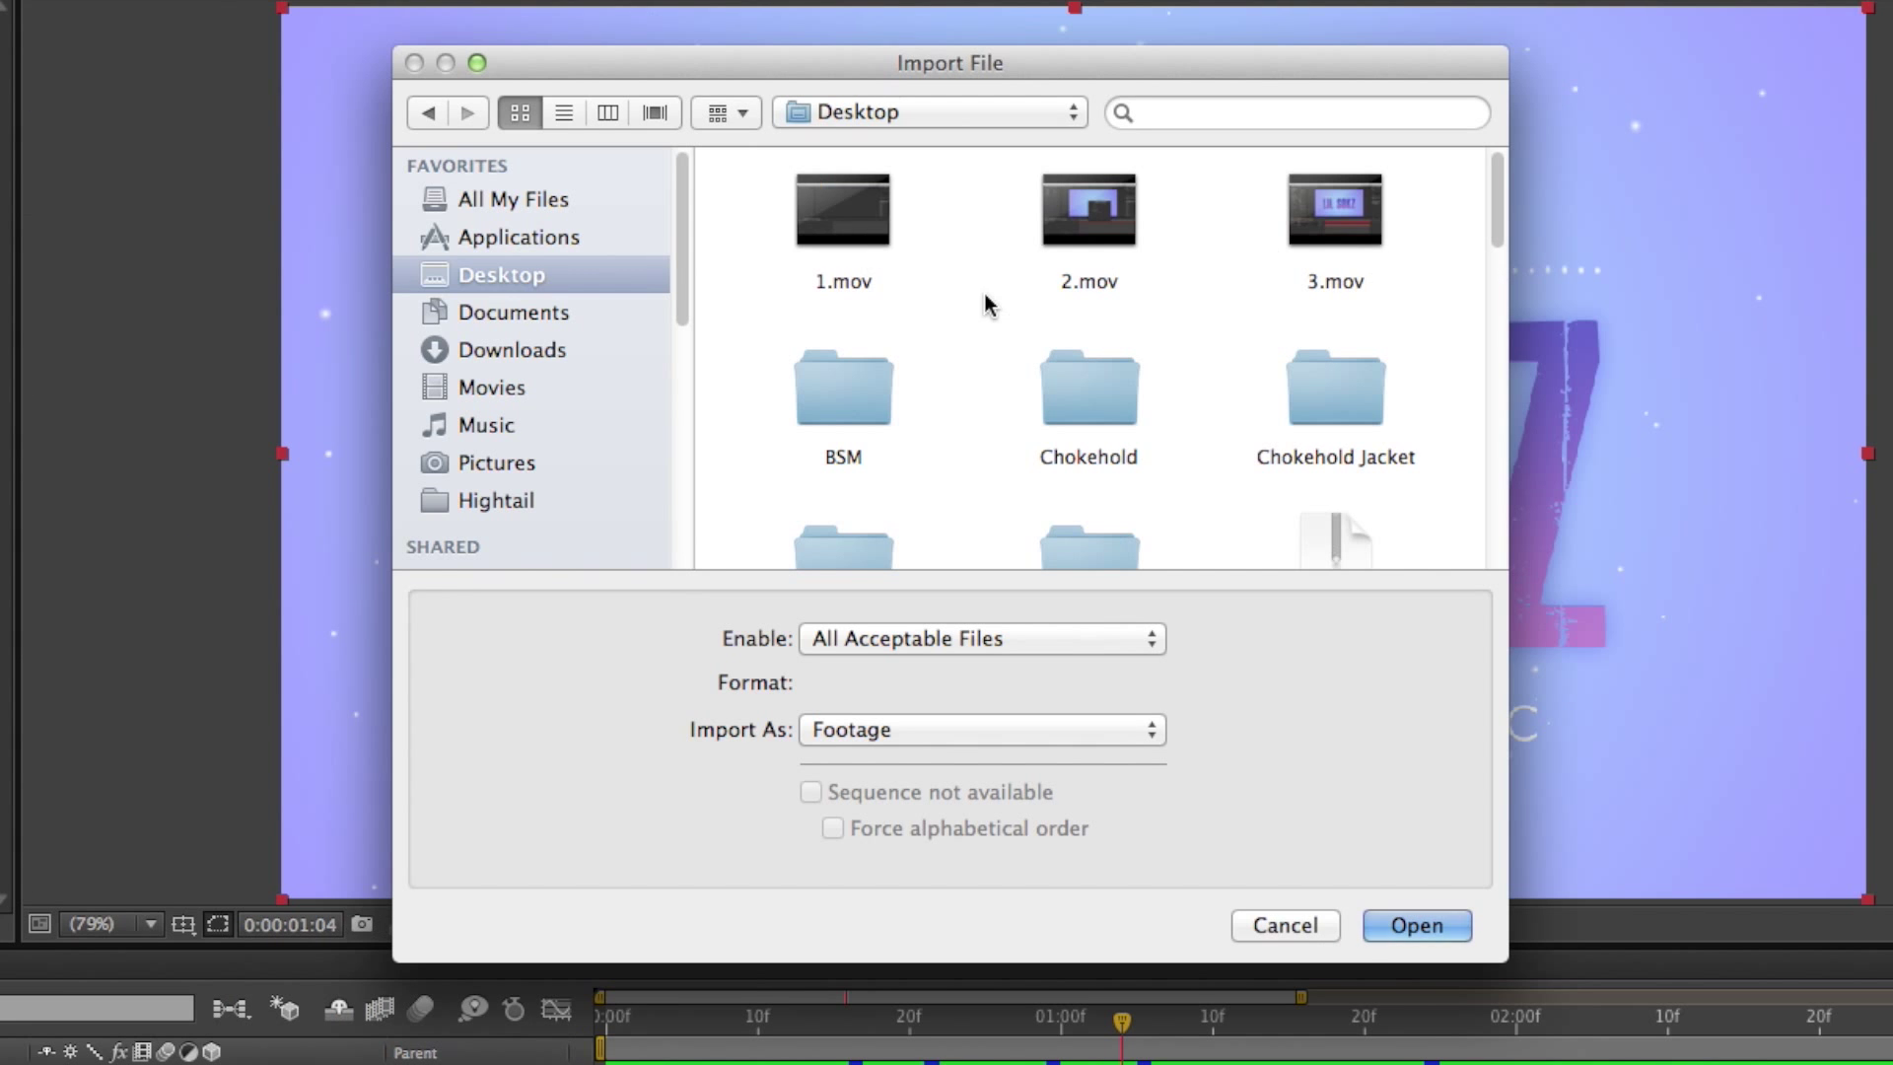
pyautogui.press('b')
pyautogui.scroll(-3, 974, 422)
pyautogui.scroll(-2, 974, 422)
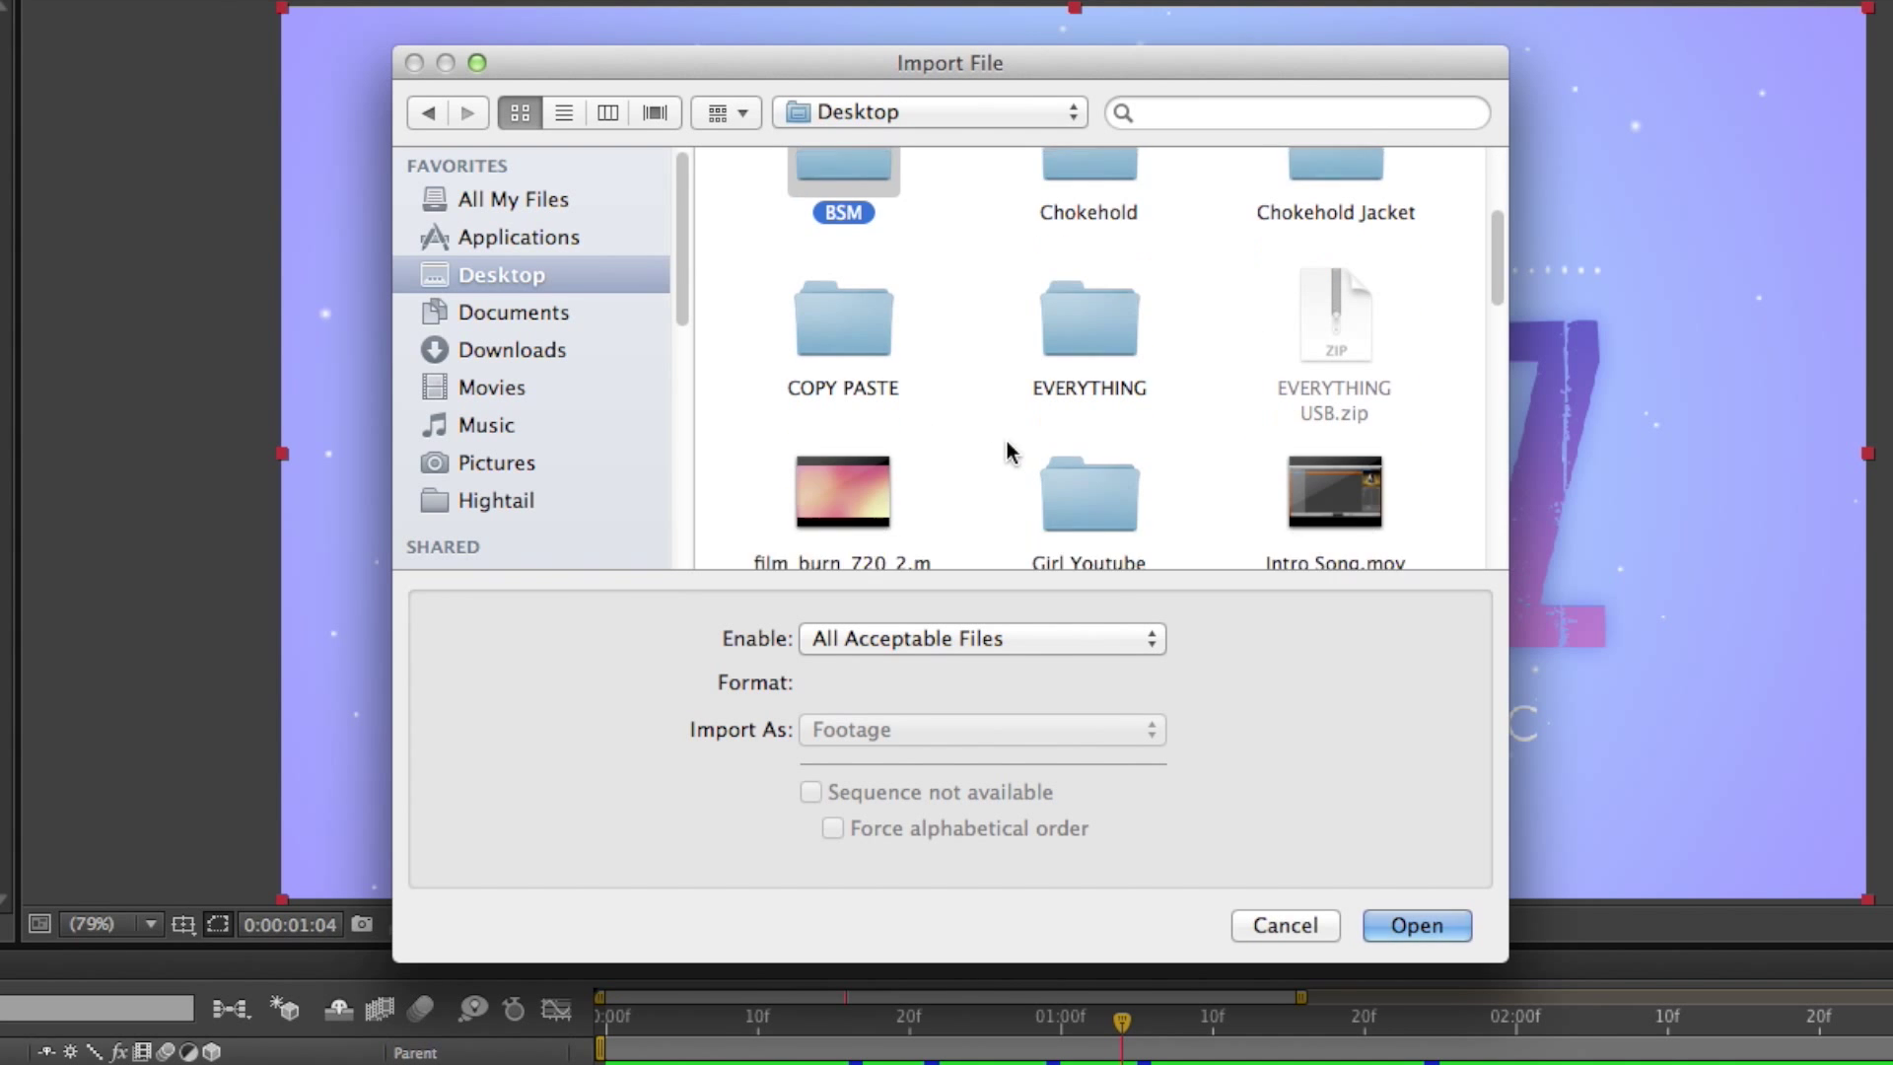
pyautogui.click(834, 461)
pyautogui.click(1416, 925)
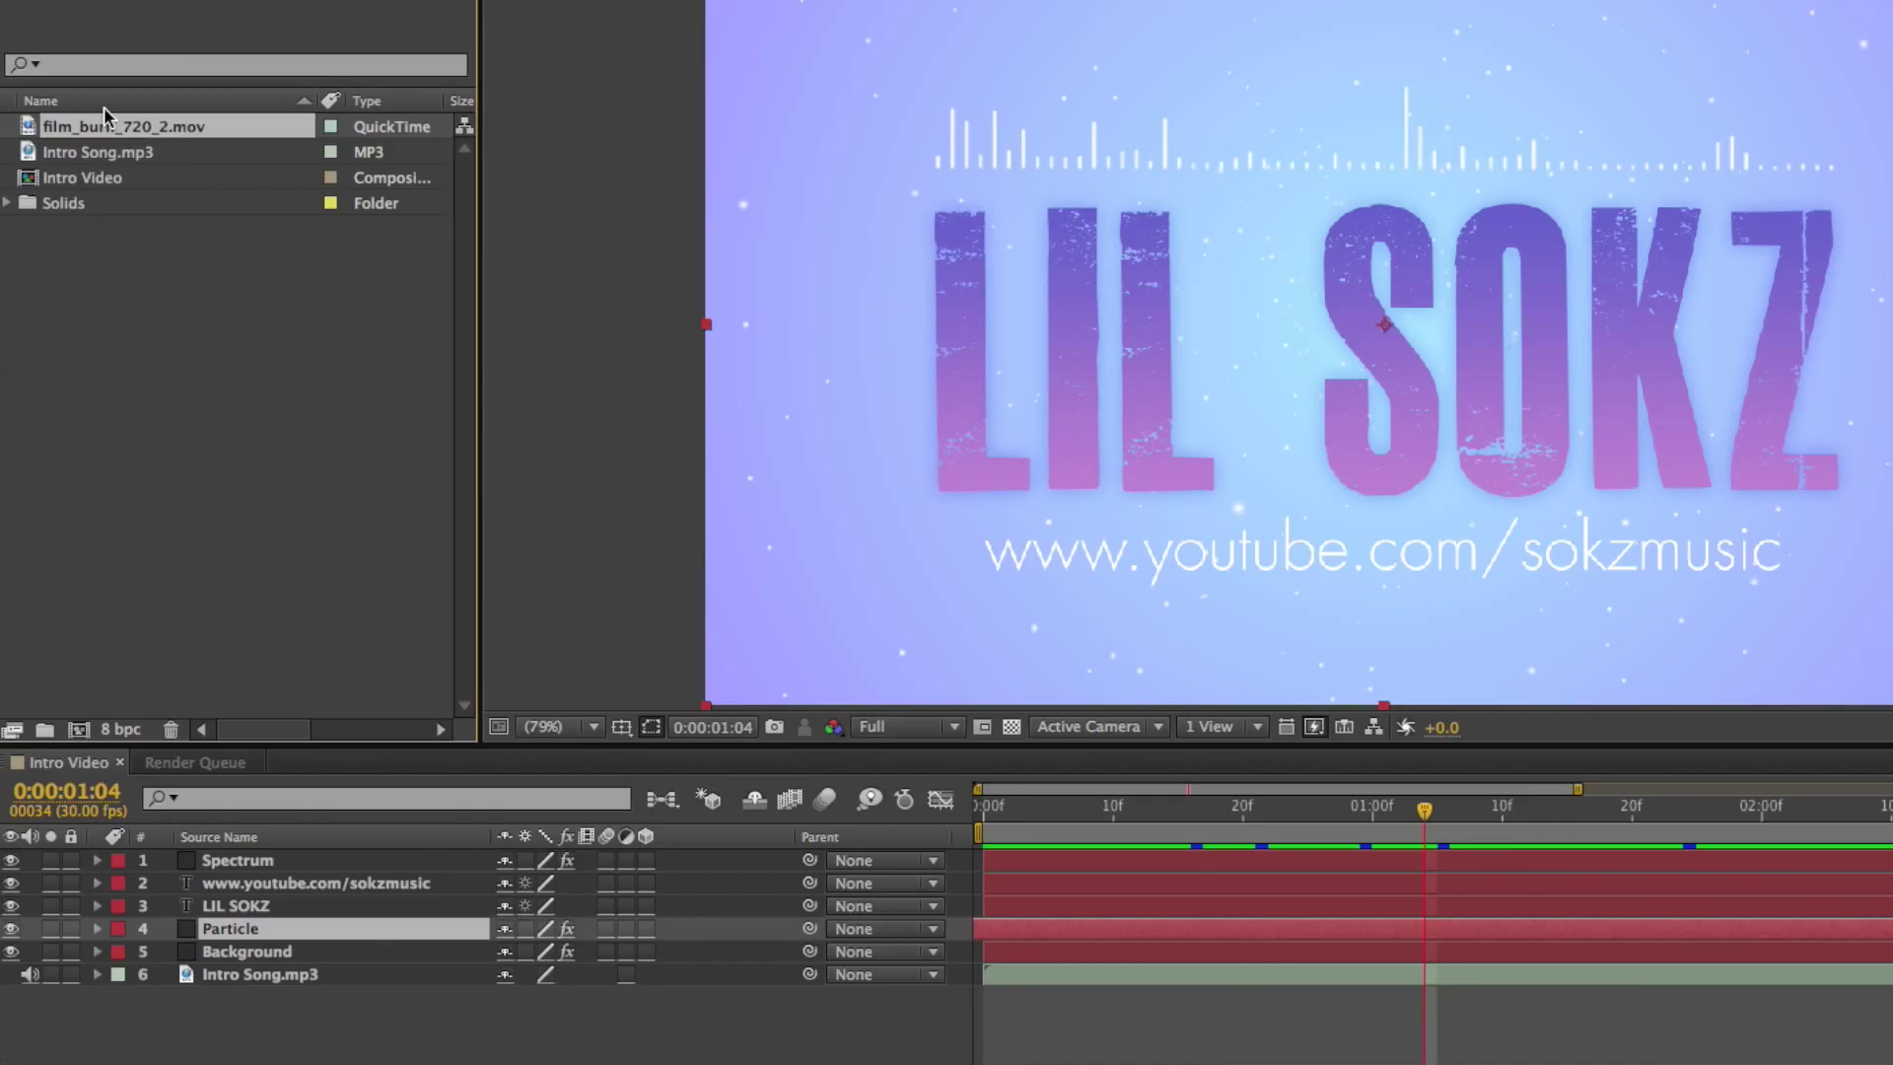
# Add the film burn footage to the timeline and place it just above Background
pyautogui.click(153, 326)
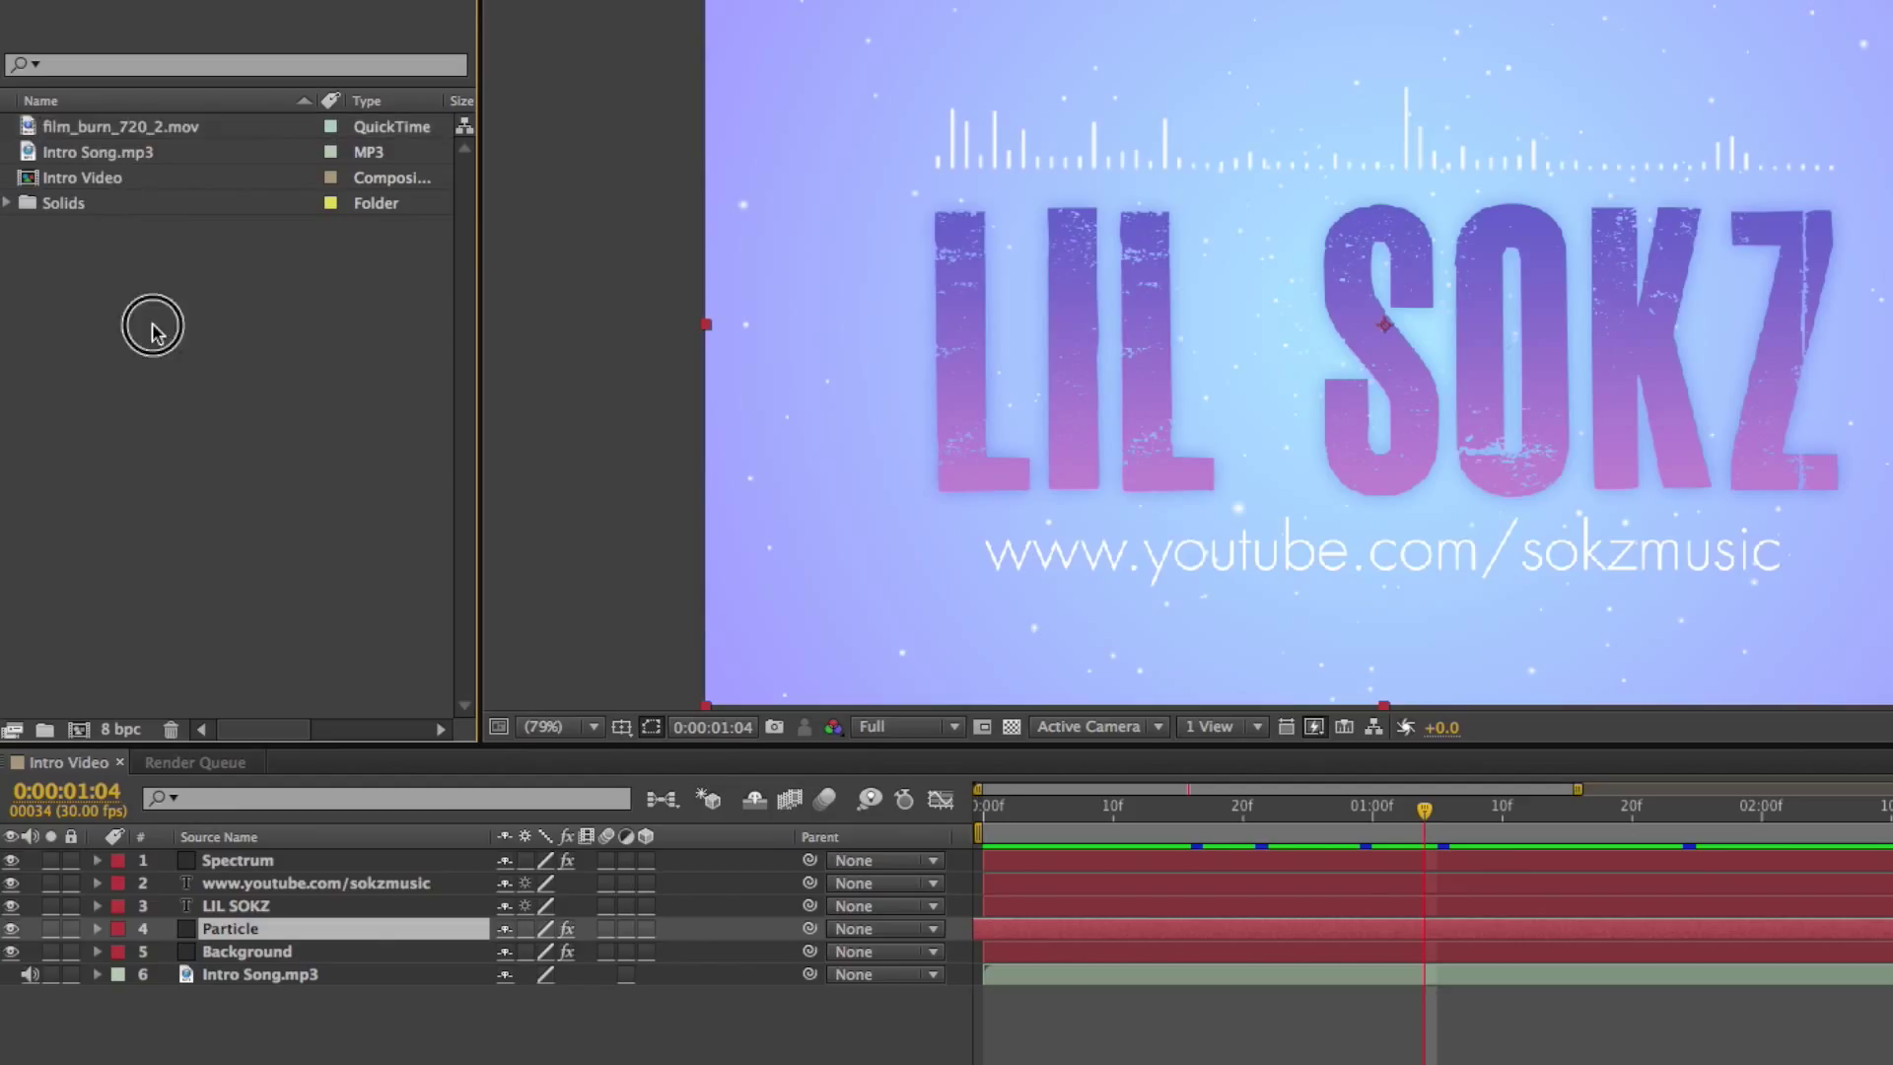
pyautogui.click(165, 130)
pyautogui.moveTo(196, 204); pyautogui.dragTo(288, 1020)
pyautogui.moveTo(398, 767); pyautogui.dragTo(383, 695)
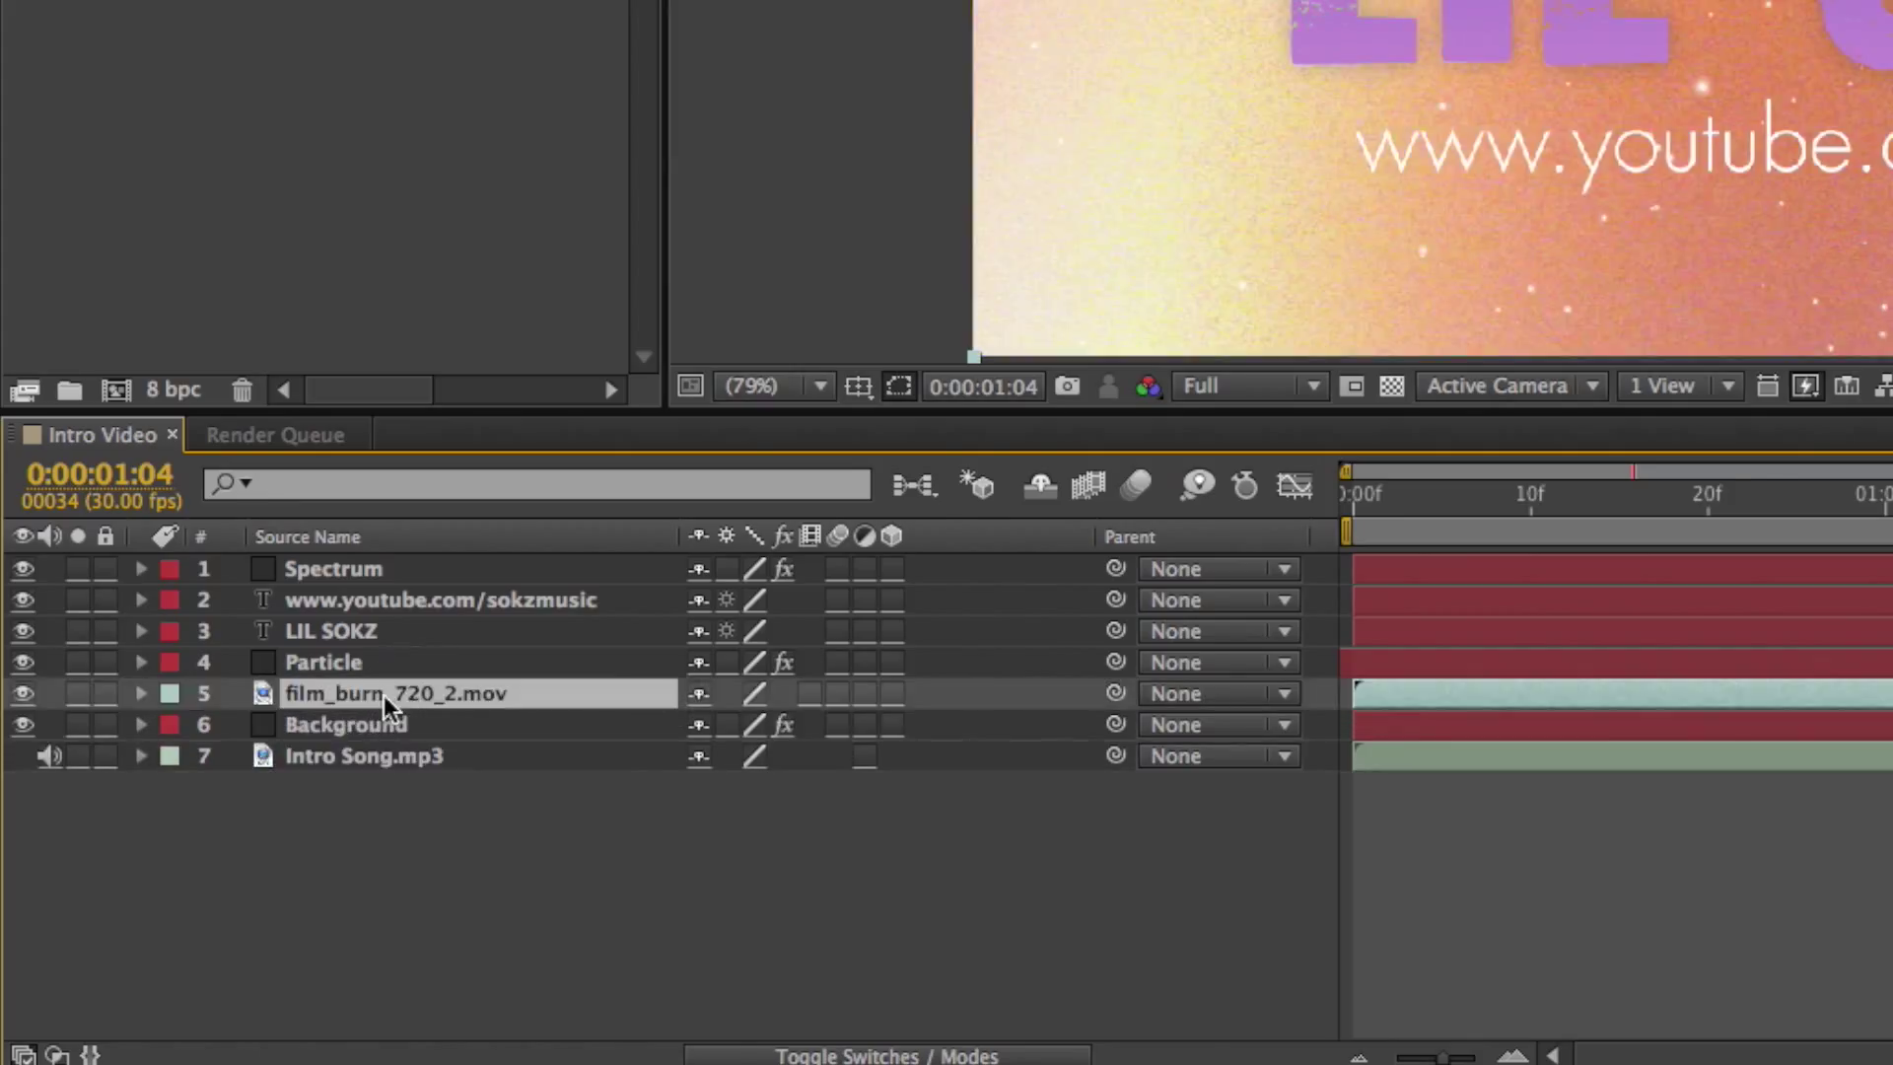
# Set the film_burn layer's blending mode to Lighten and preview it over the title
pyautogui.rightClick(369, 735)
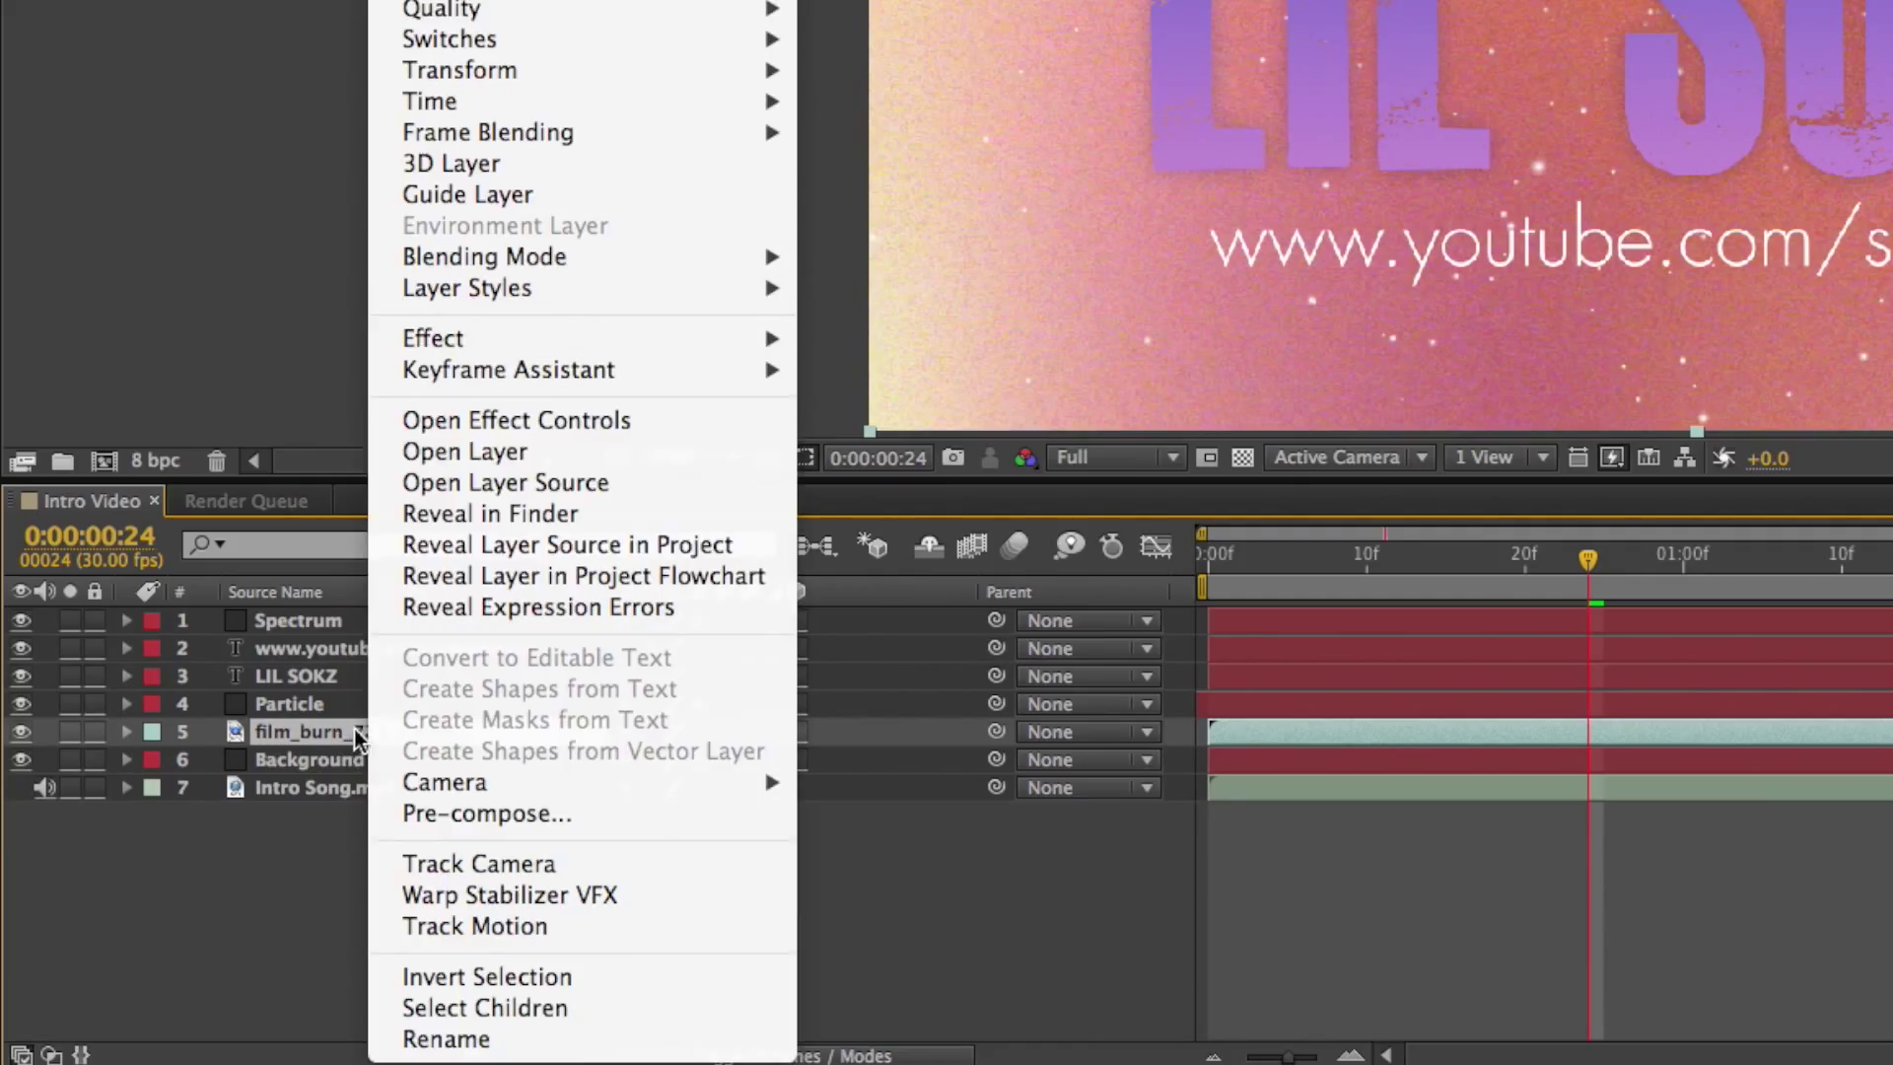
pyautogui.moveTo(559, 287)
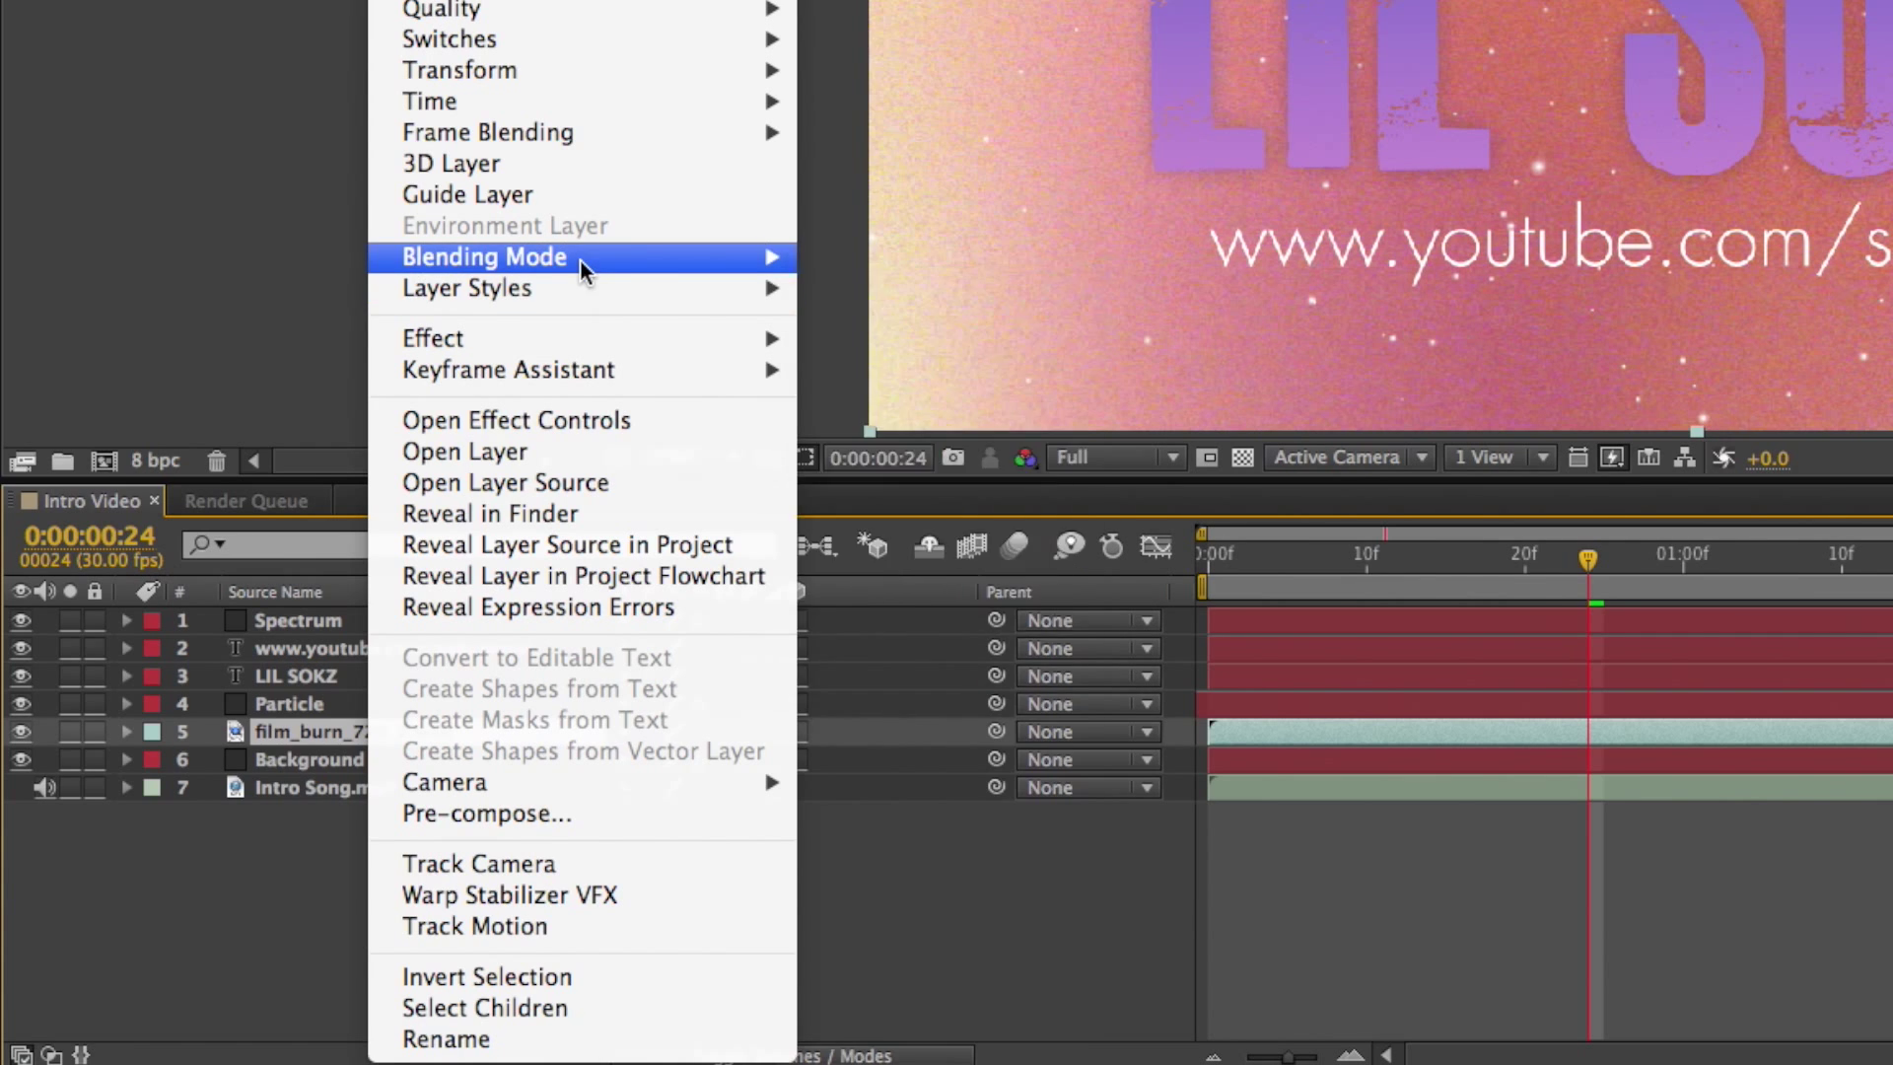
pyautogui.moveTo(677, 261)
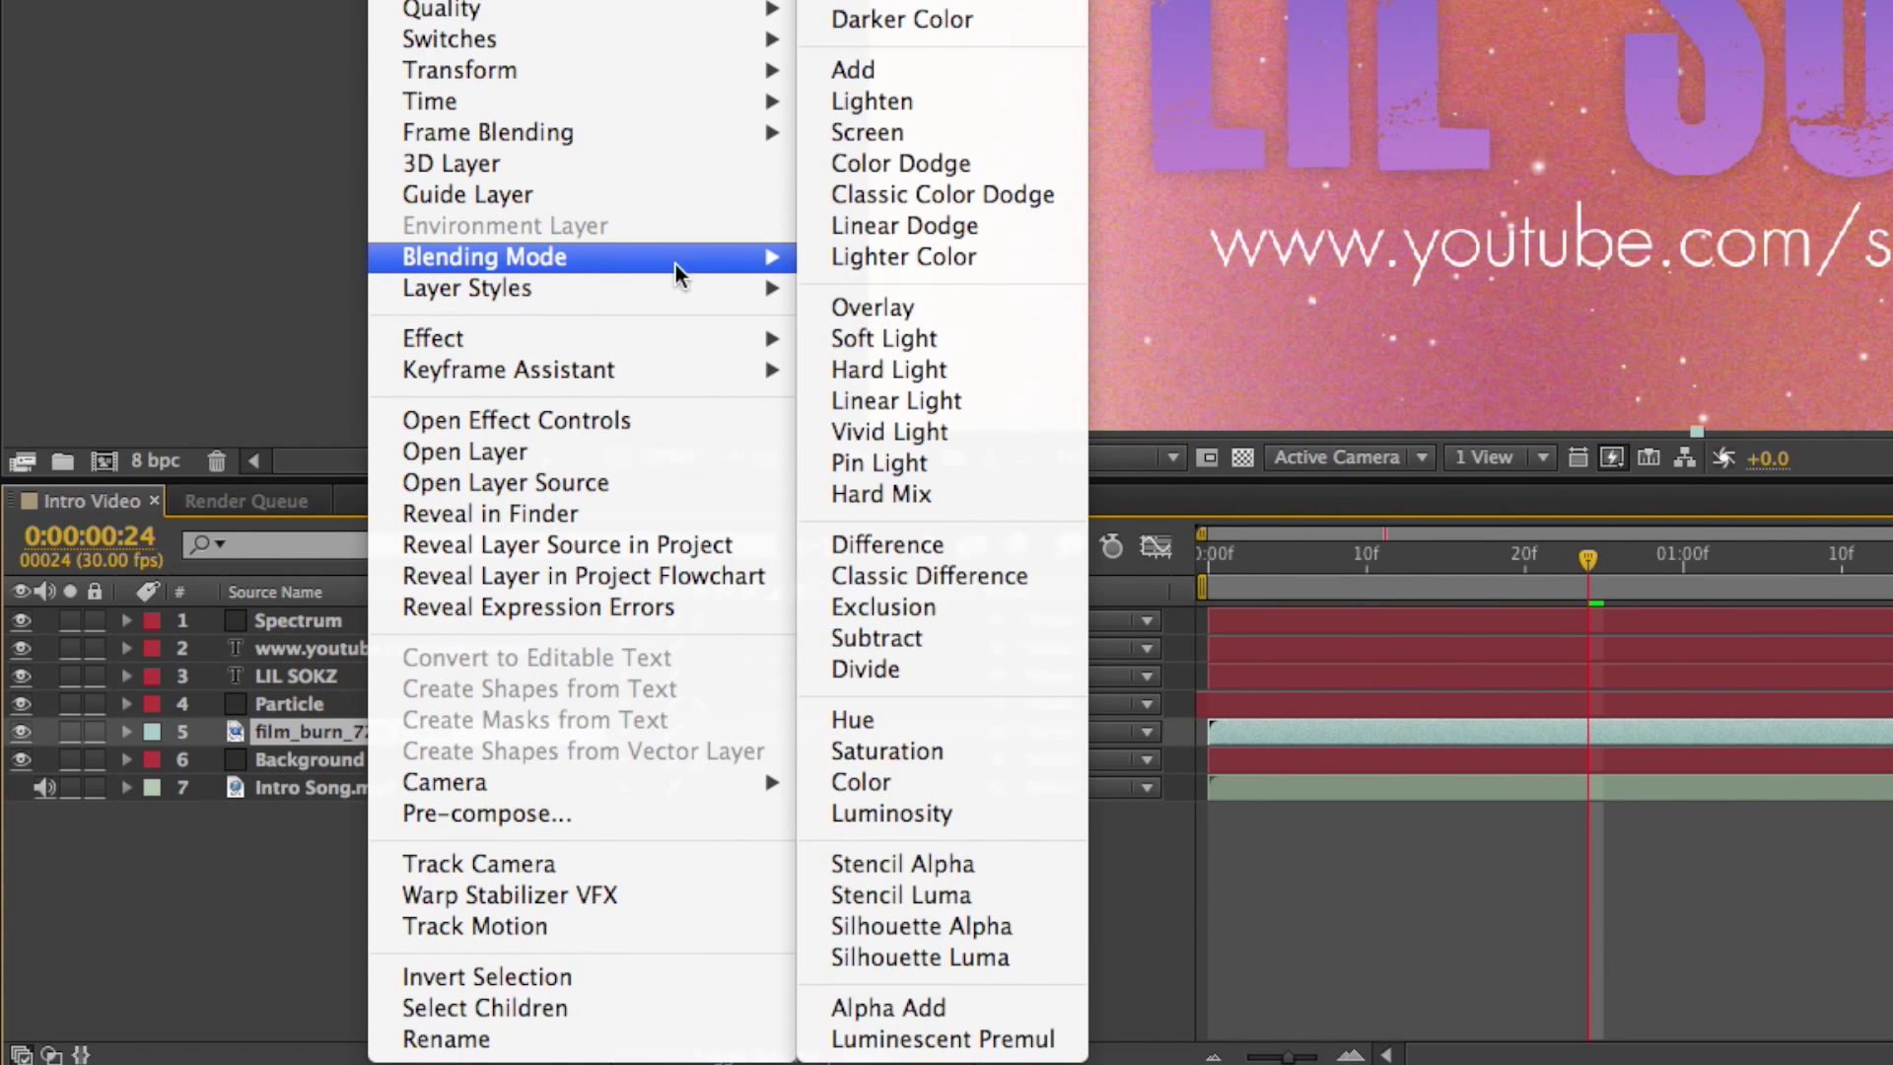
pyautogui.click(877, 102)
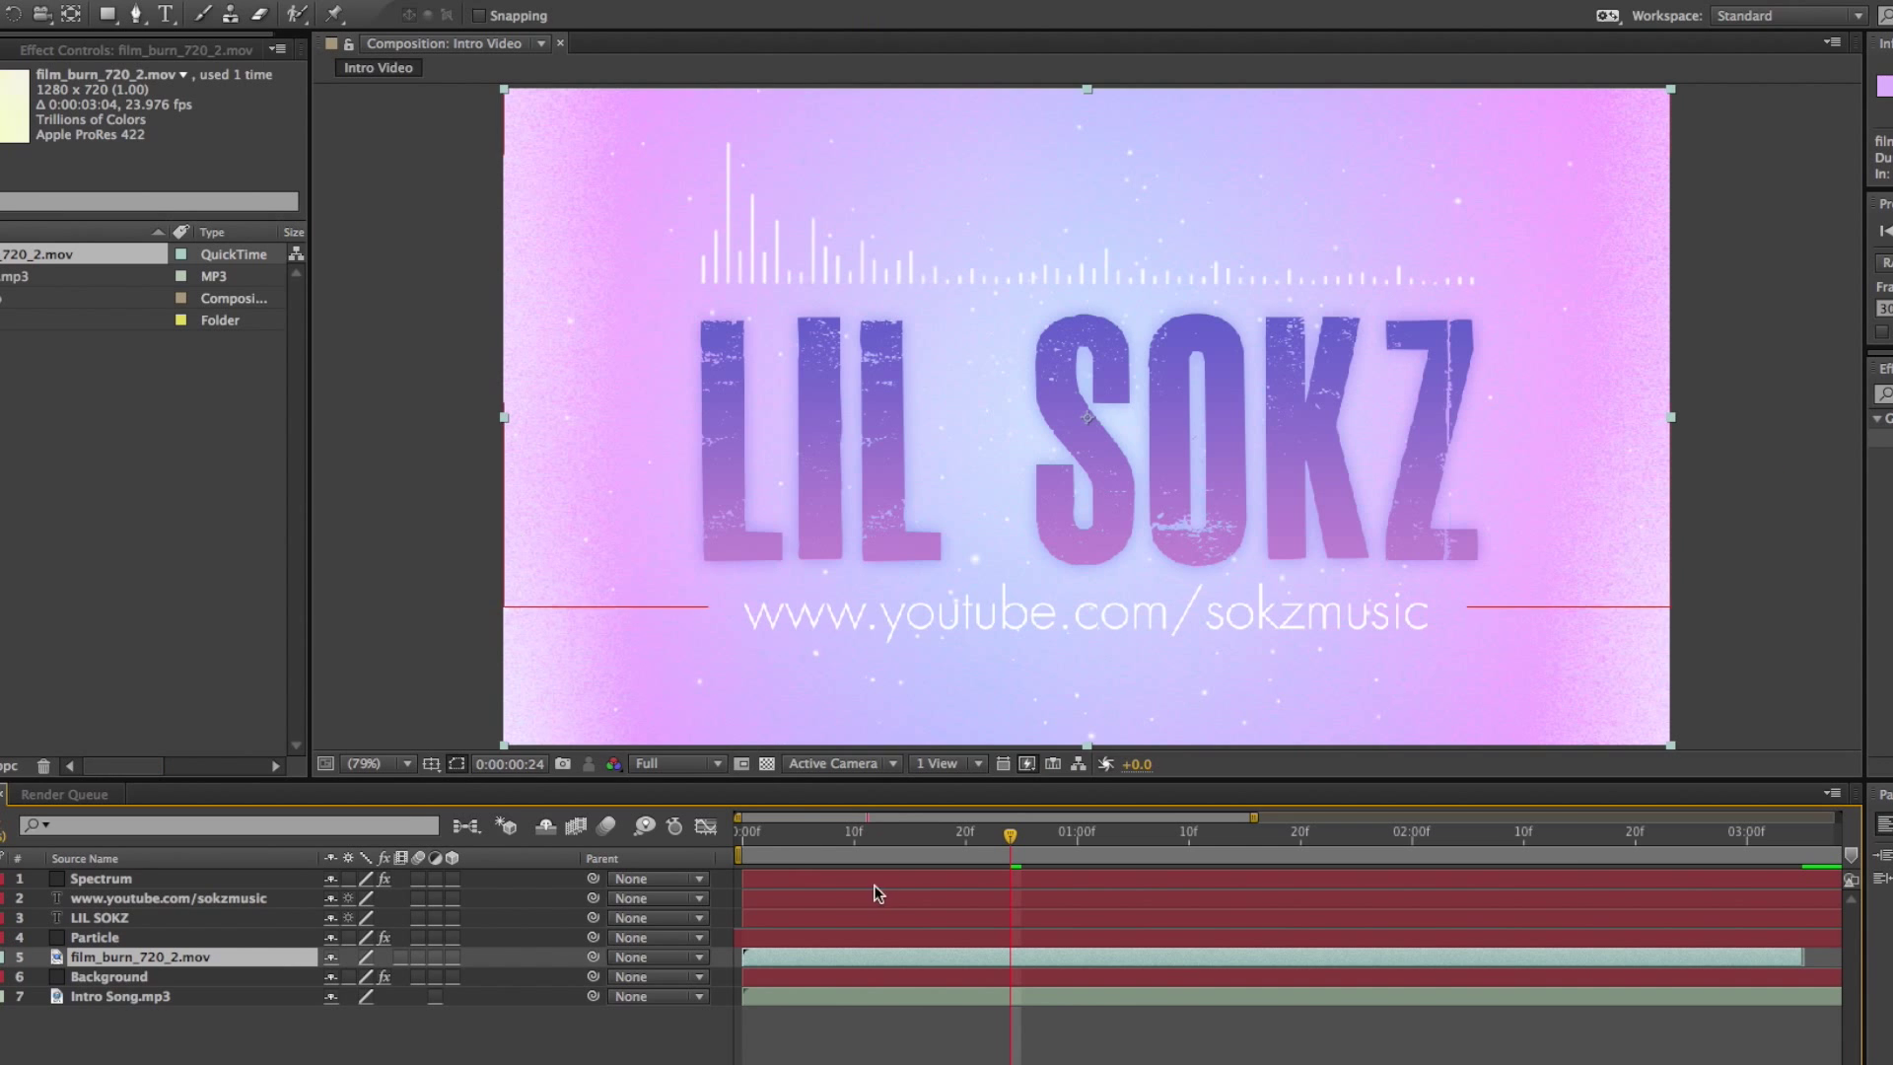
pyautogui.moveTo(999, 842); pyautogui.dragTo(1581, 919)
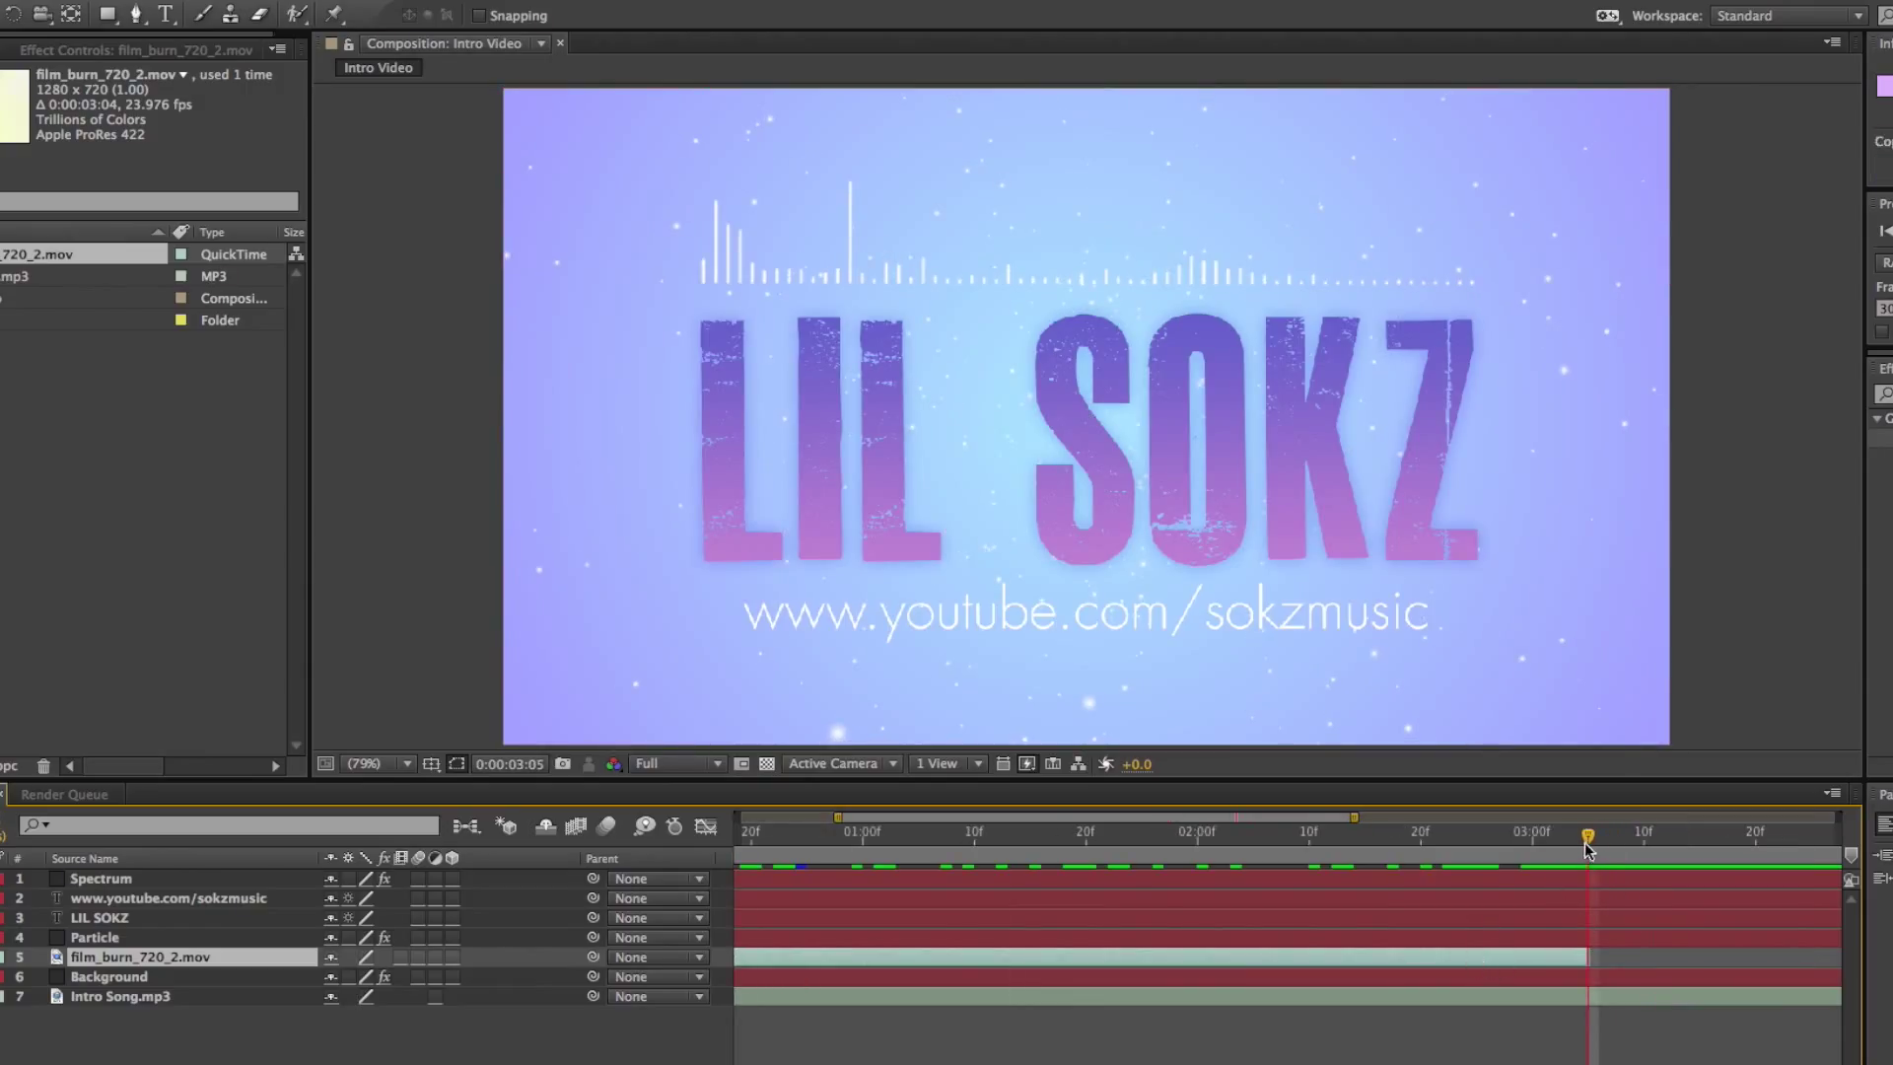
# Duplicate the film burn layer and start the copy where the first ends, about 3 seconds
pyautogui.hotkey('ctrl', 'd')
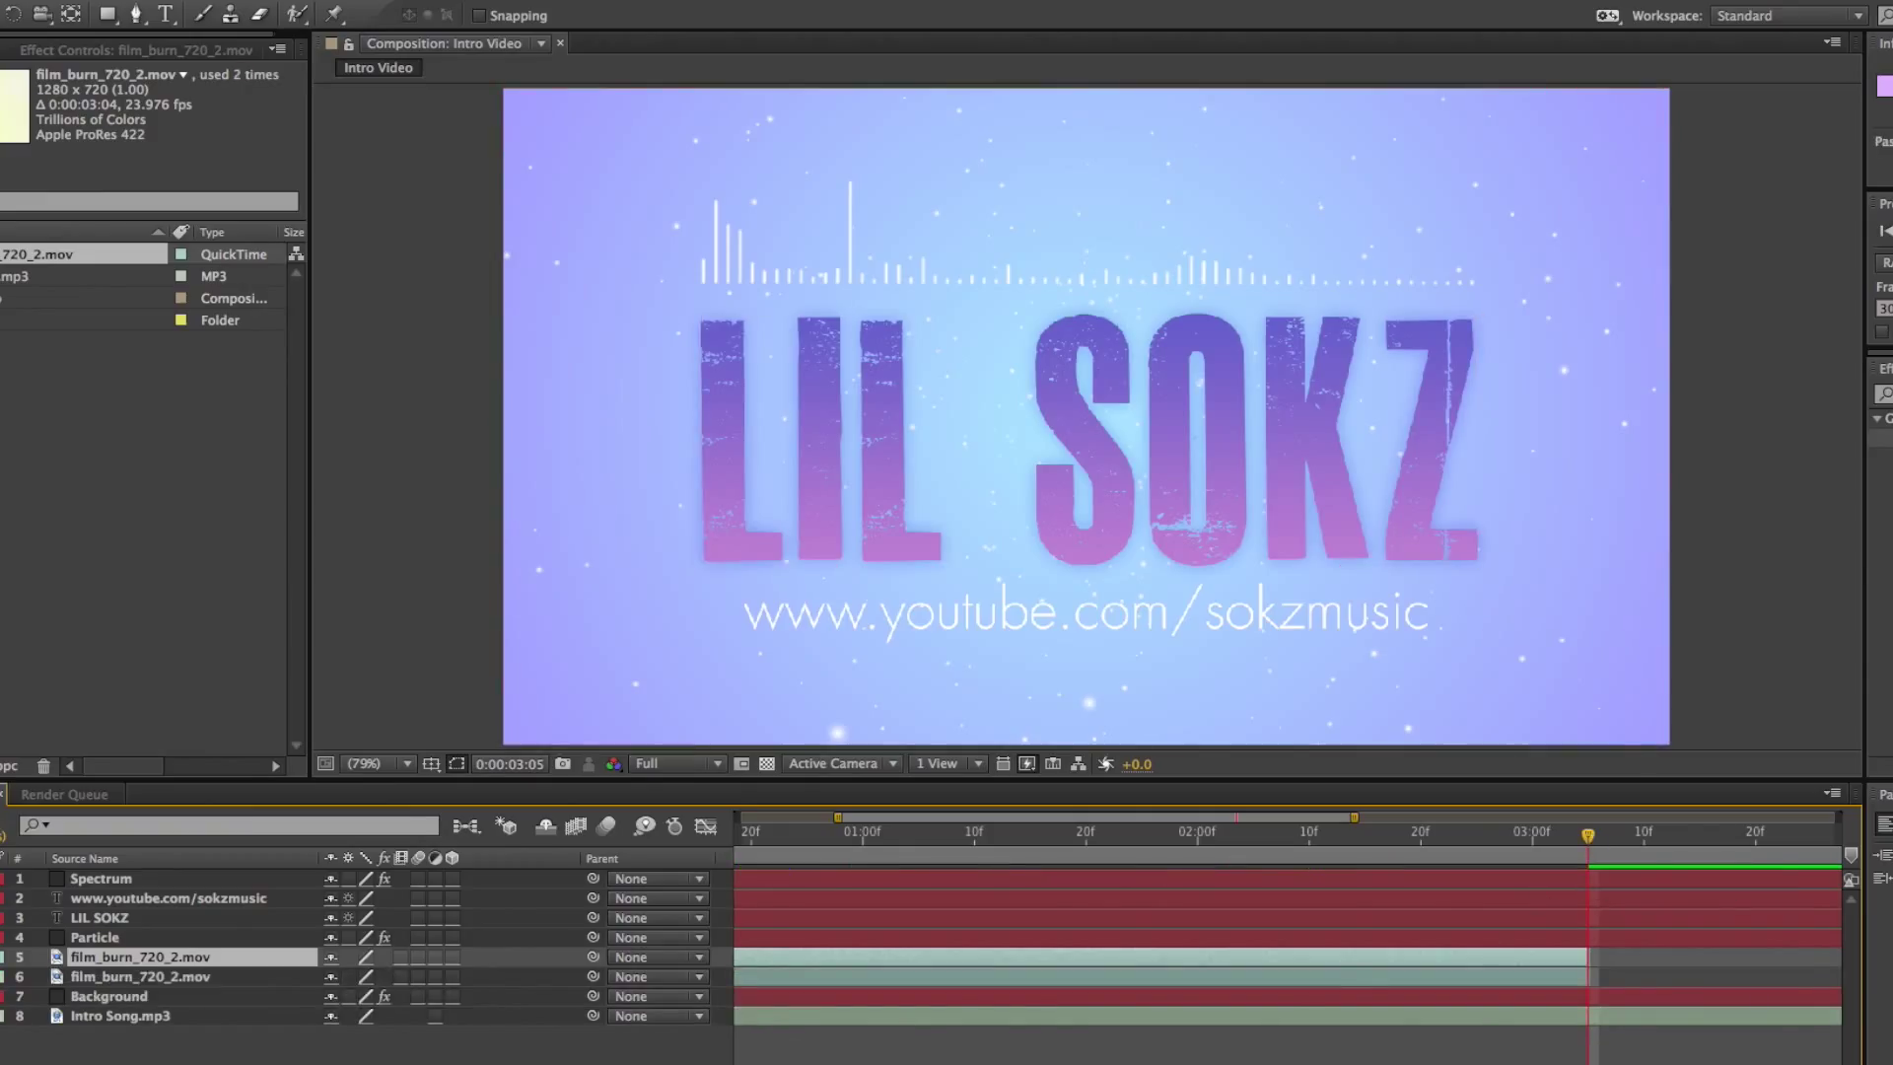
pyautogui.hscroll(-2, 1281, 936)
pyautogui.press('-')
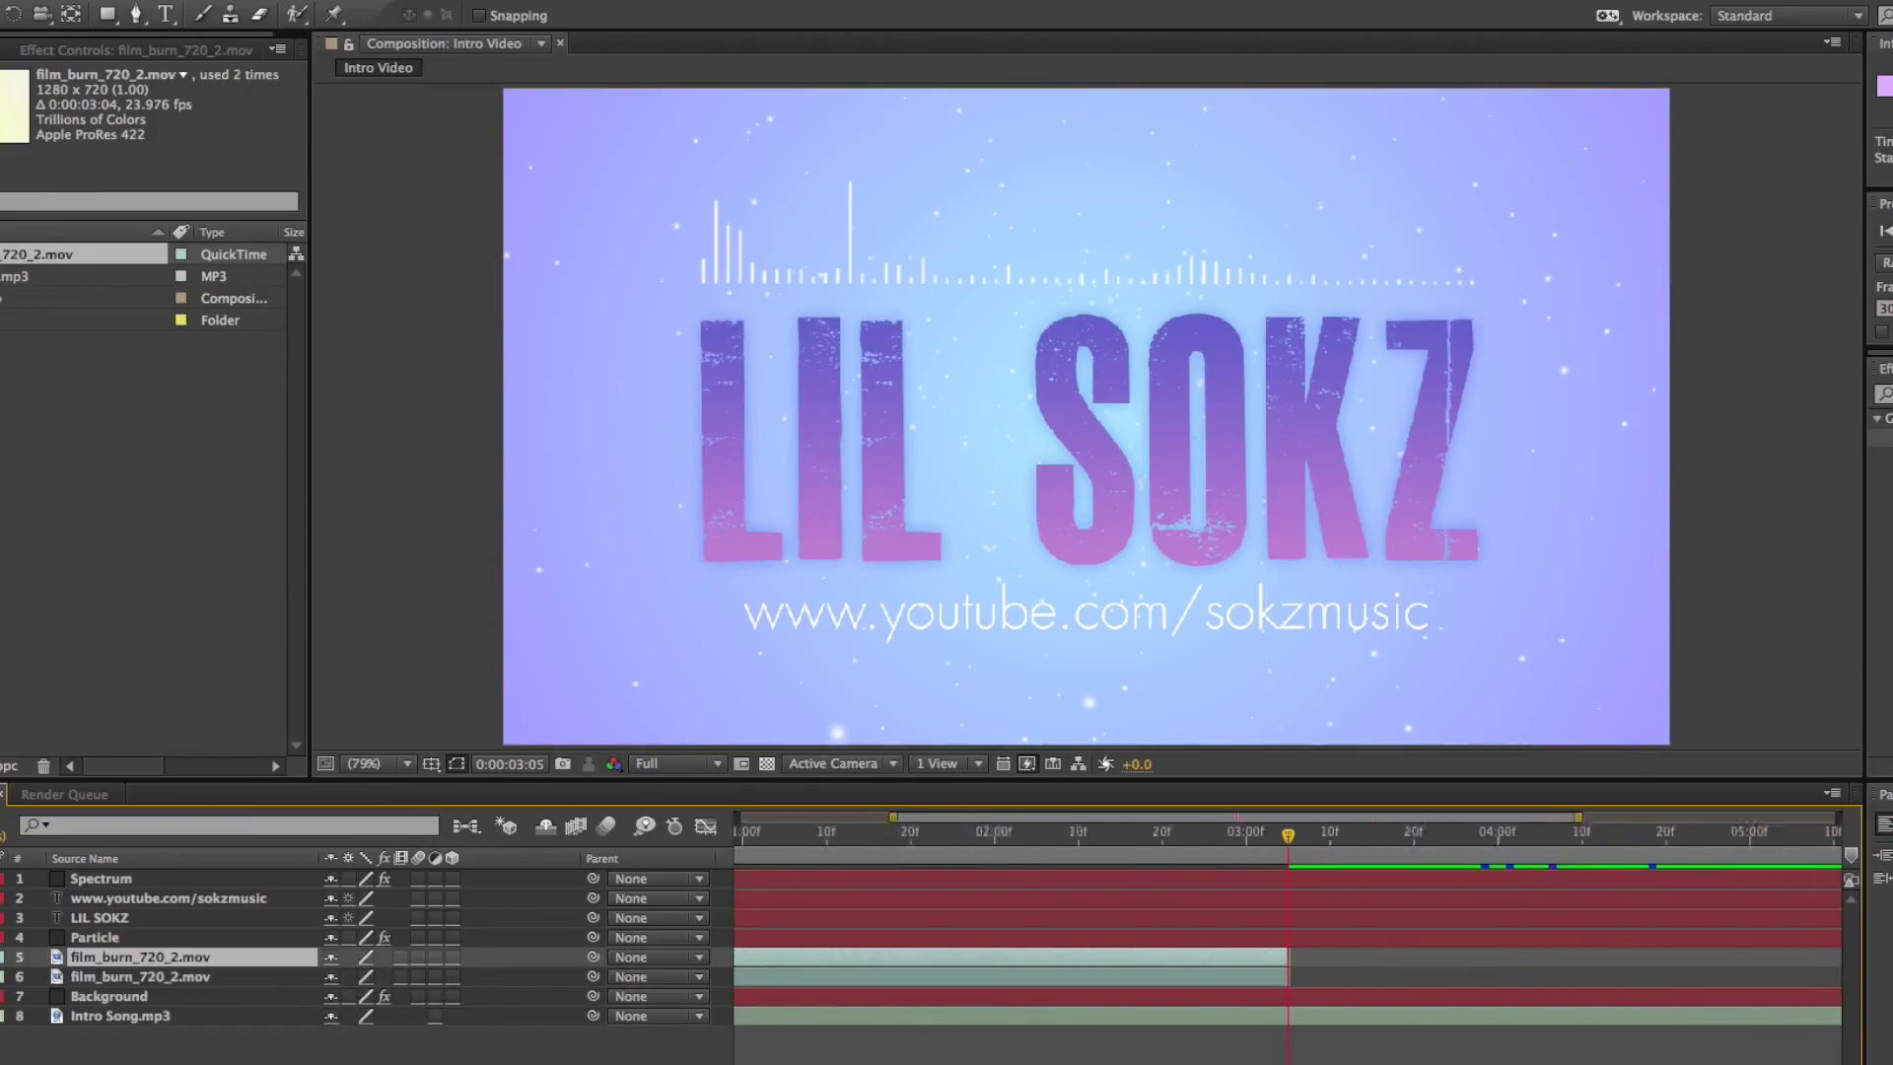
pyautogui.moveTo(798, 989); pyautogui.dragTo(1521, 974)
pyautogui.click(1832, 835)
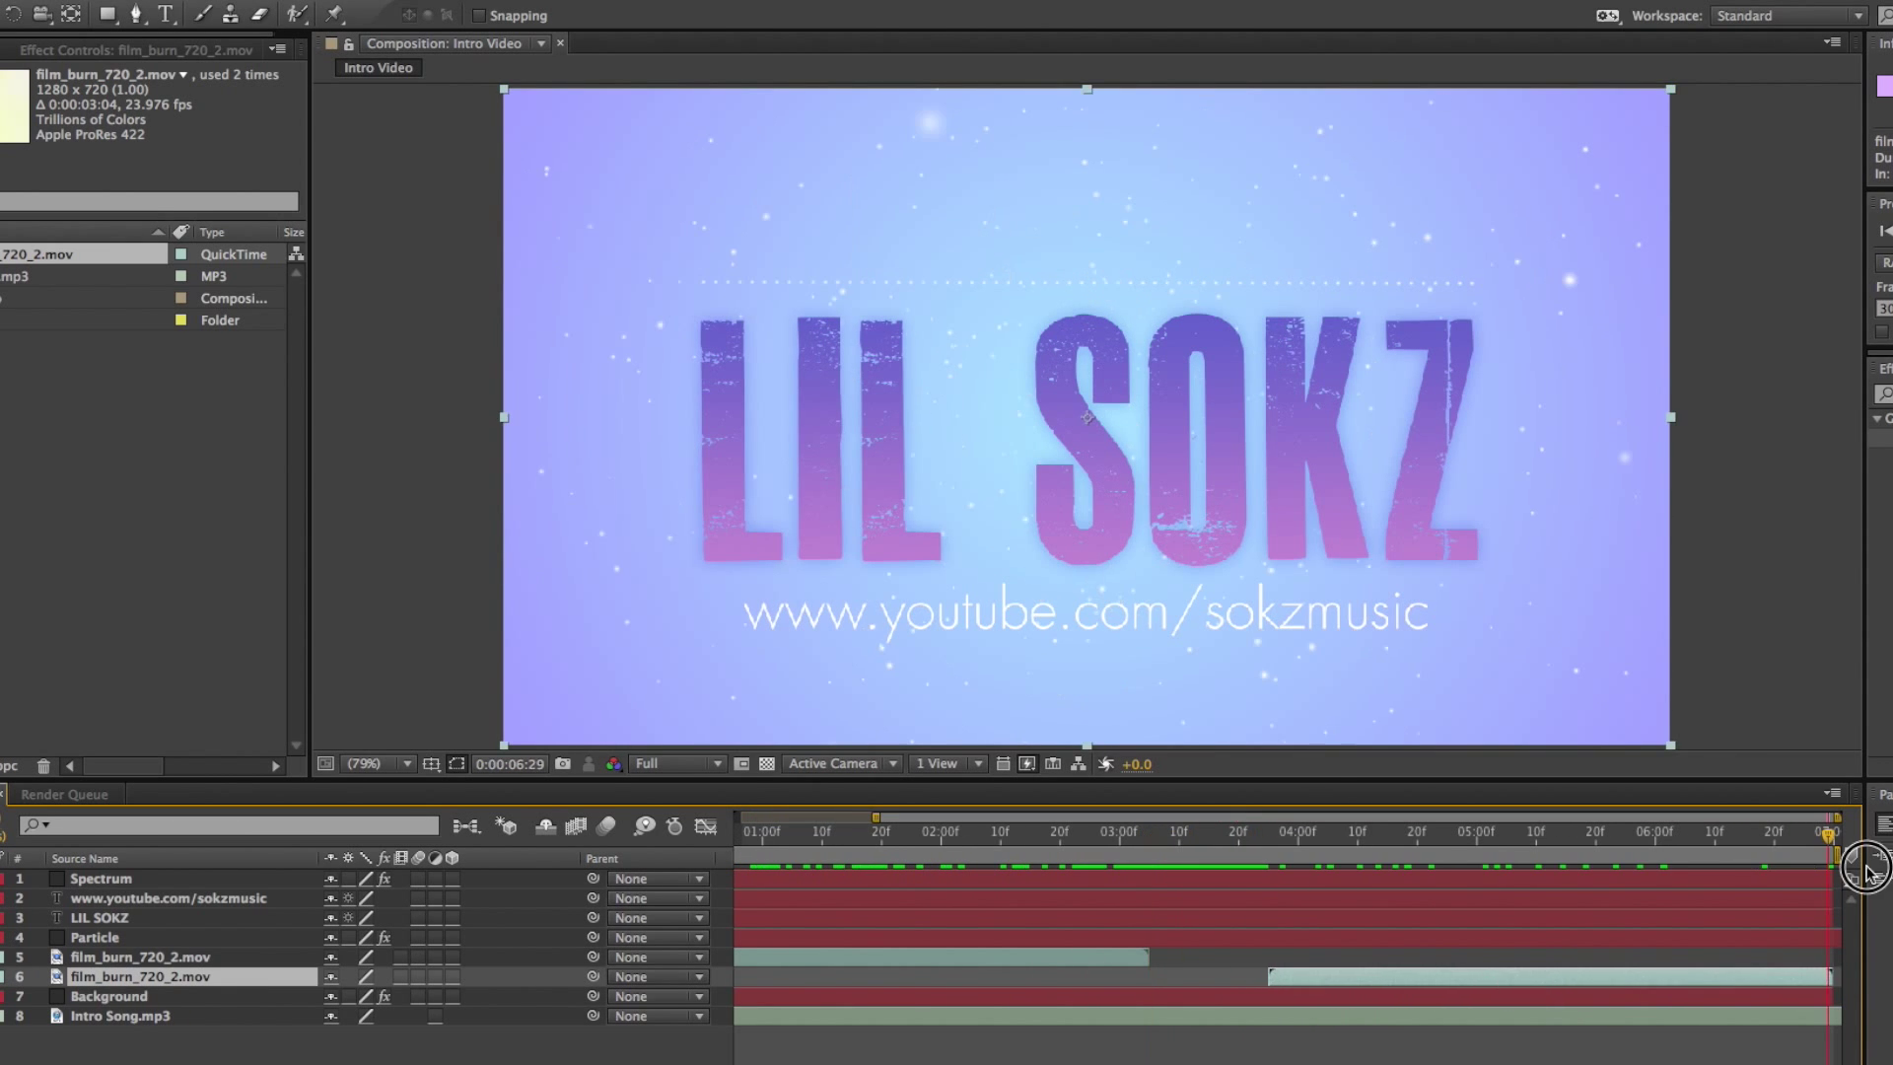
pyautogui.moveTo(1358, 976); pyautogui.dragTo(1243, 976)
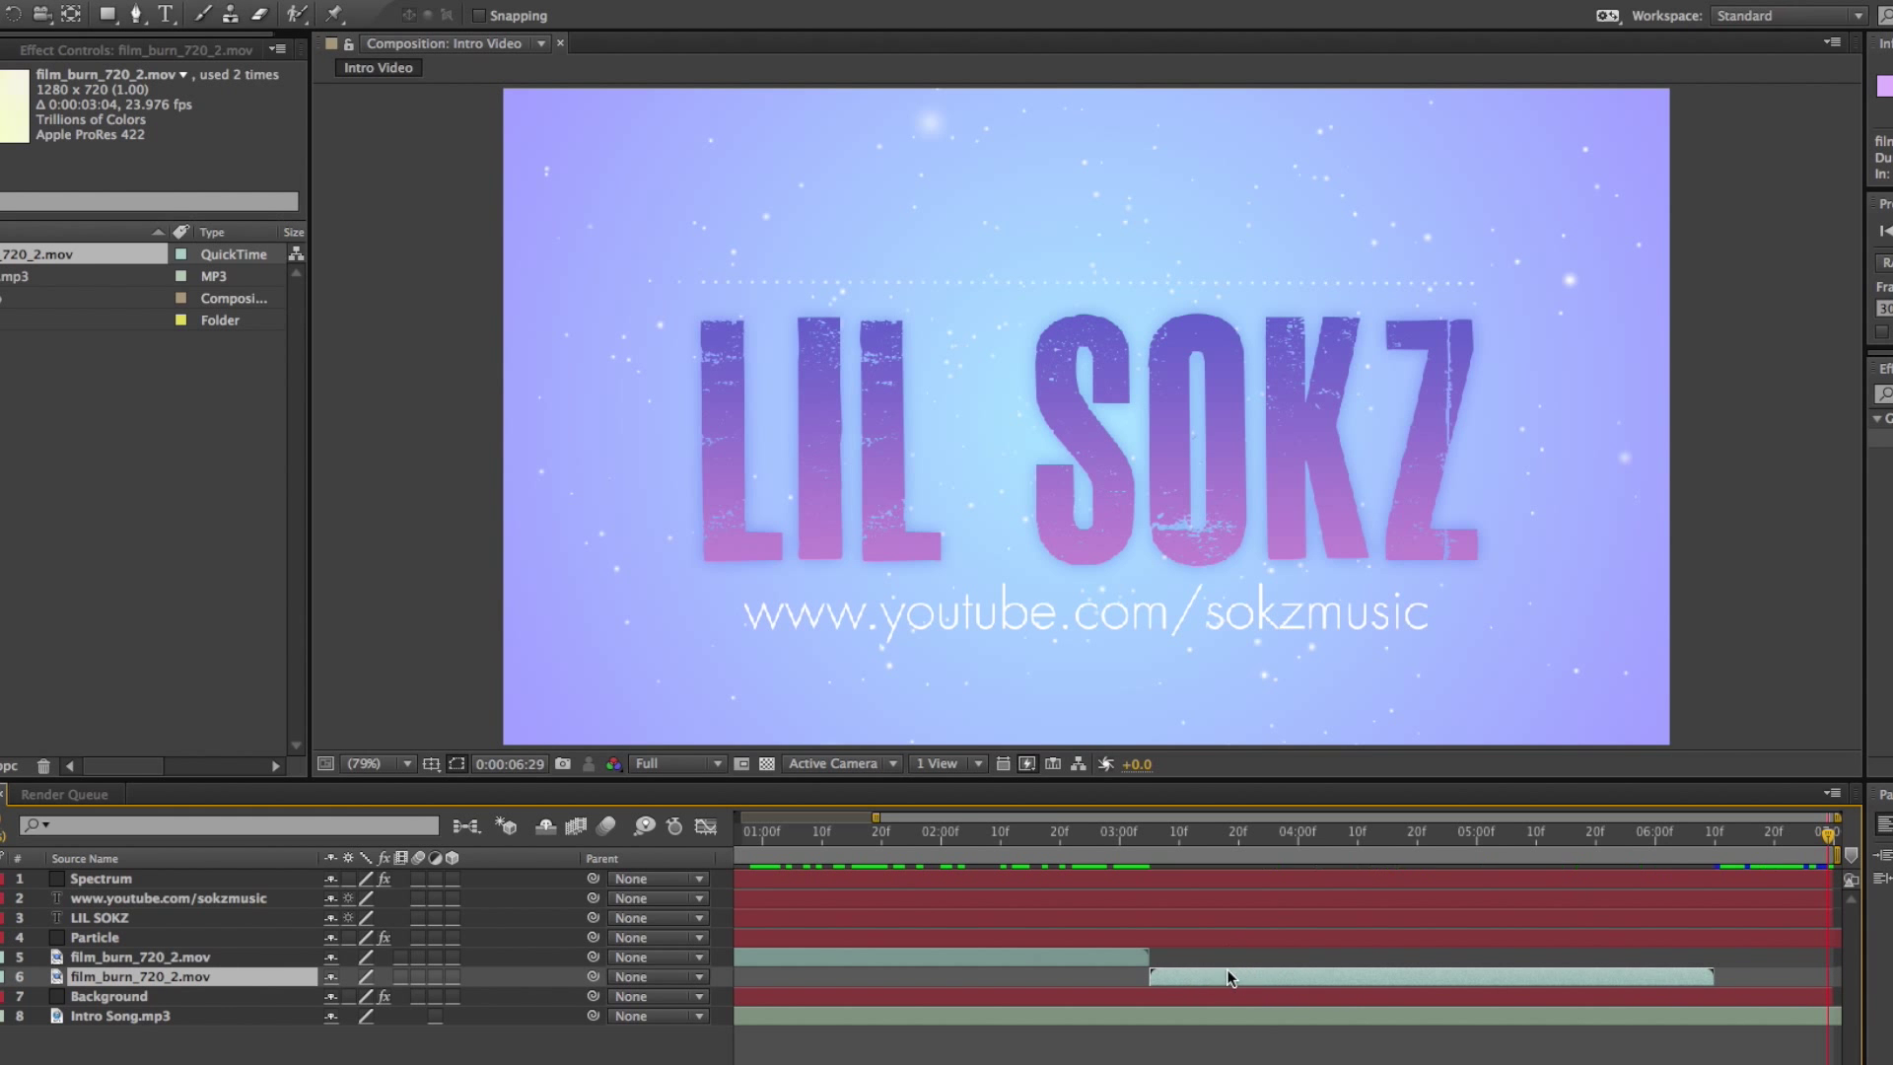
pyautogui.moveTo(935, 836); pyautogui.dragTo(1849, 877)
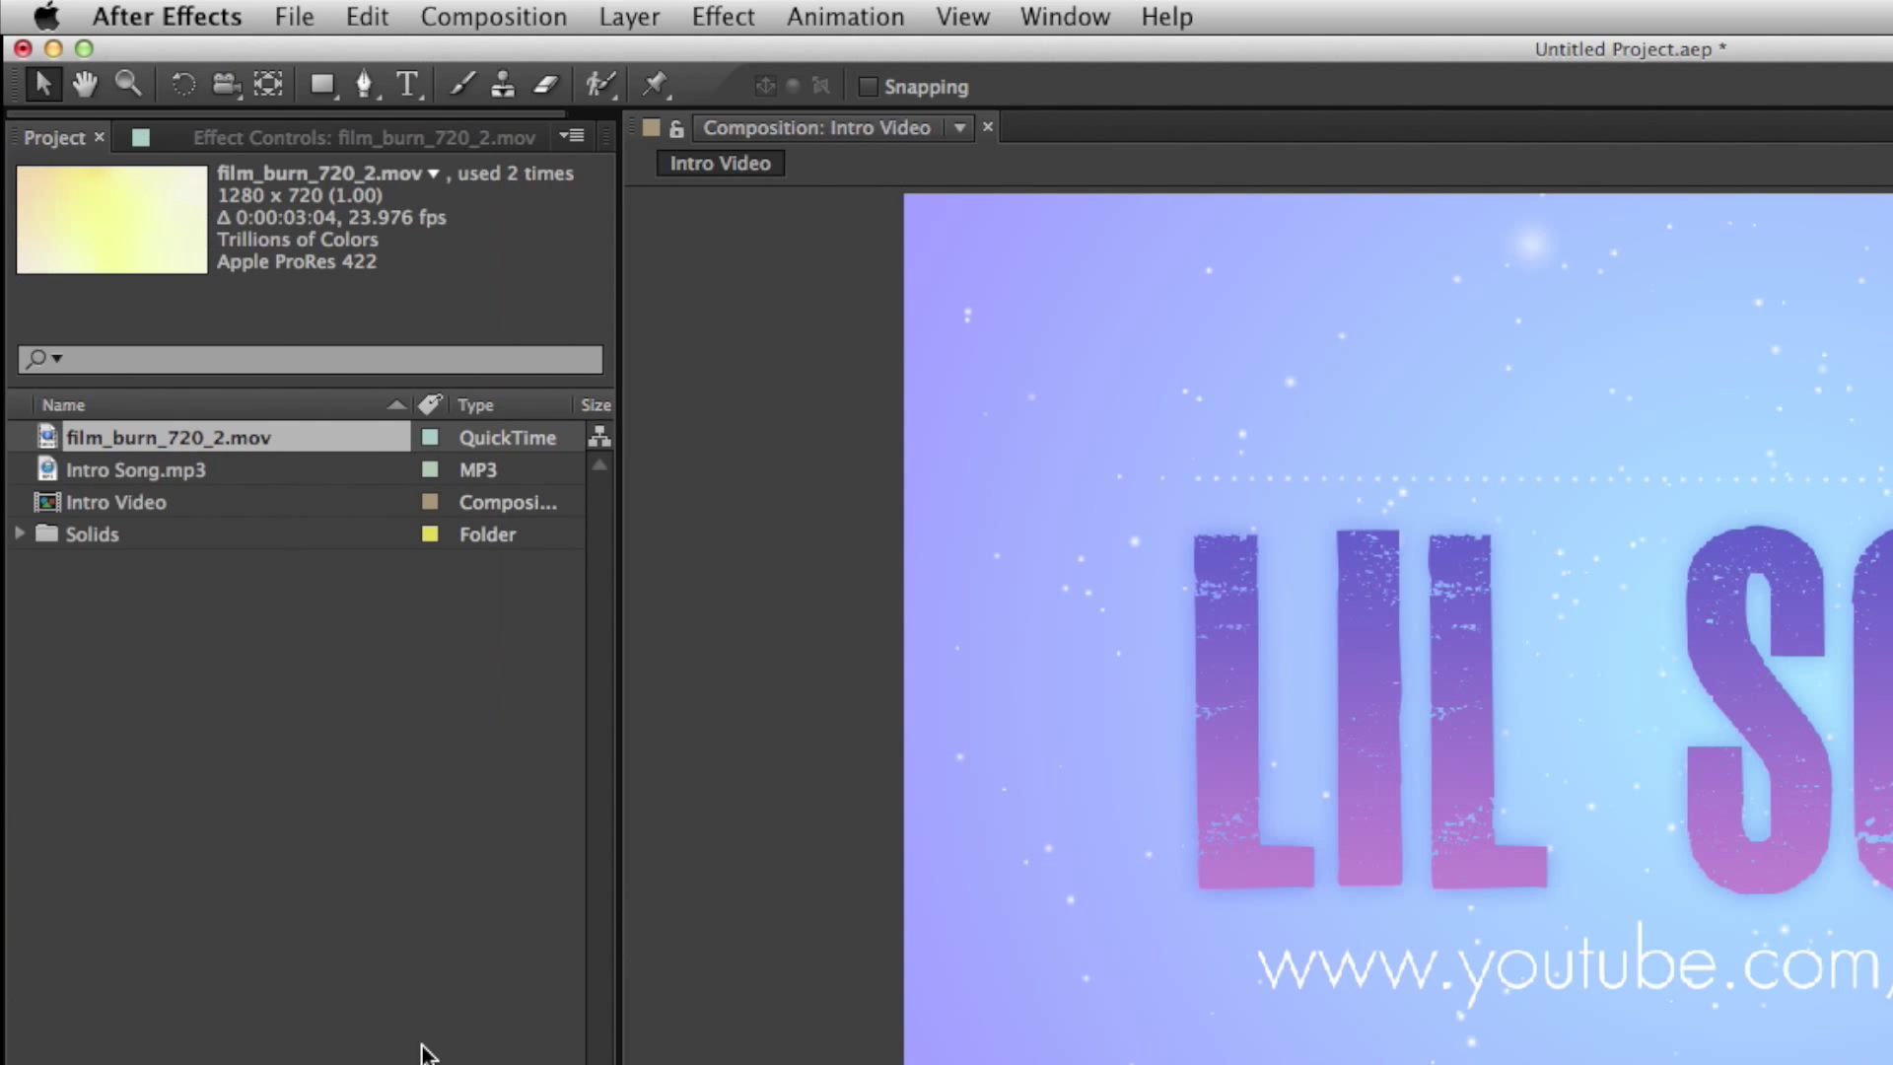
# Add Intro Video to the Render Queue with H.264 as the output format
pyautogui.click(294, 16)
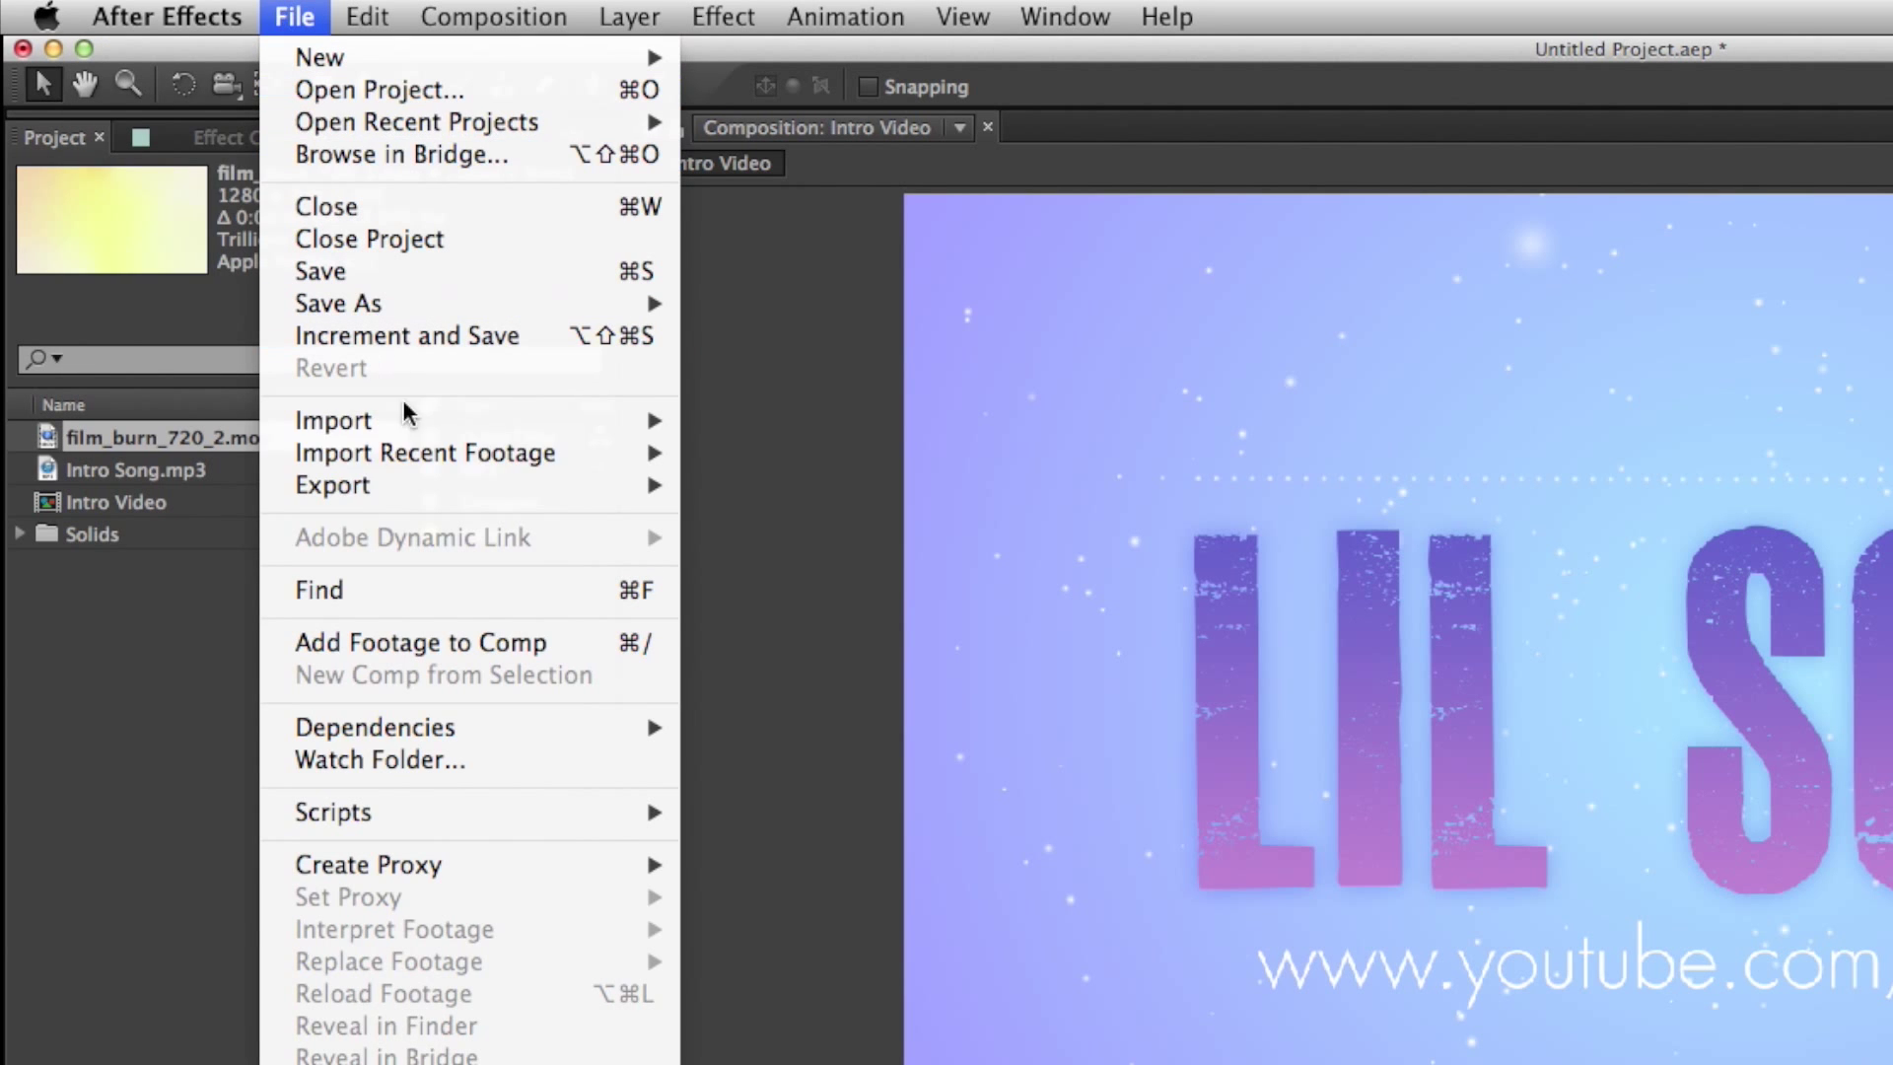
pyautogui.click(785, 520)
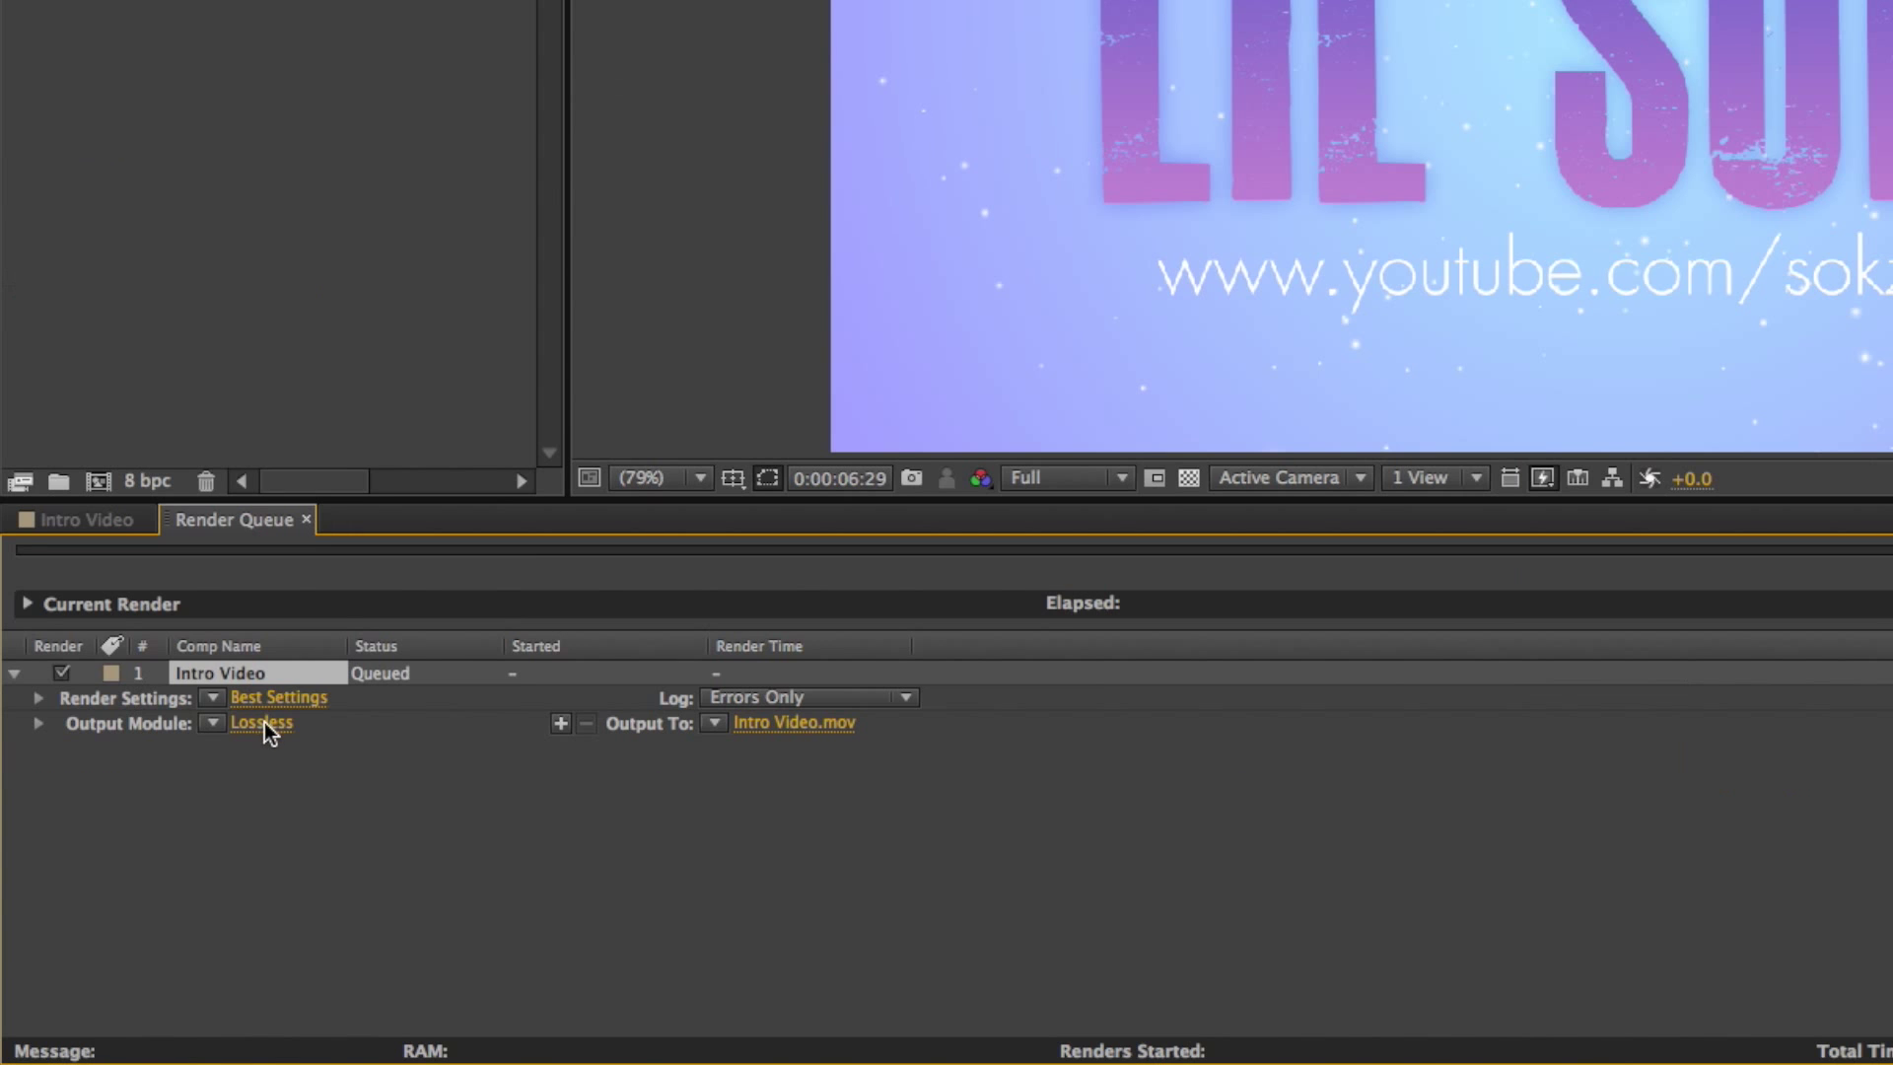
pyautogui.click(168, 845)
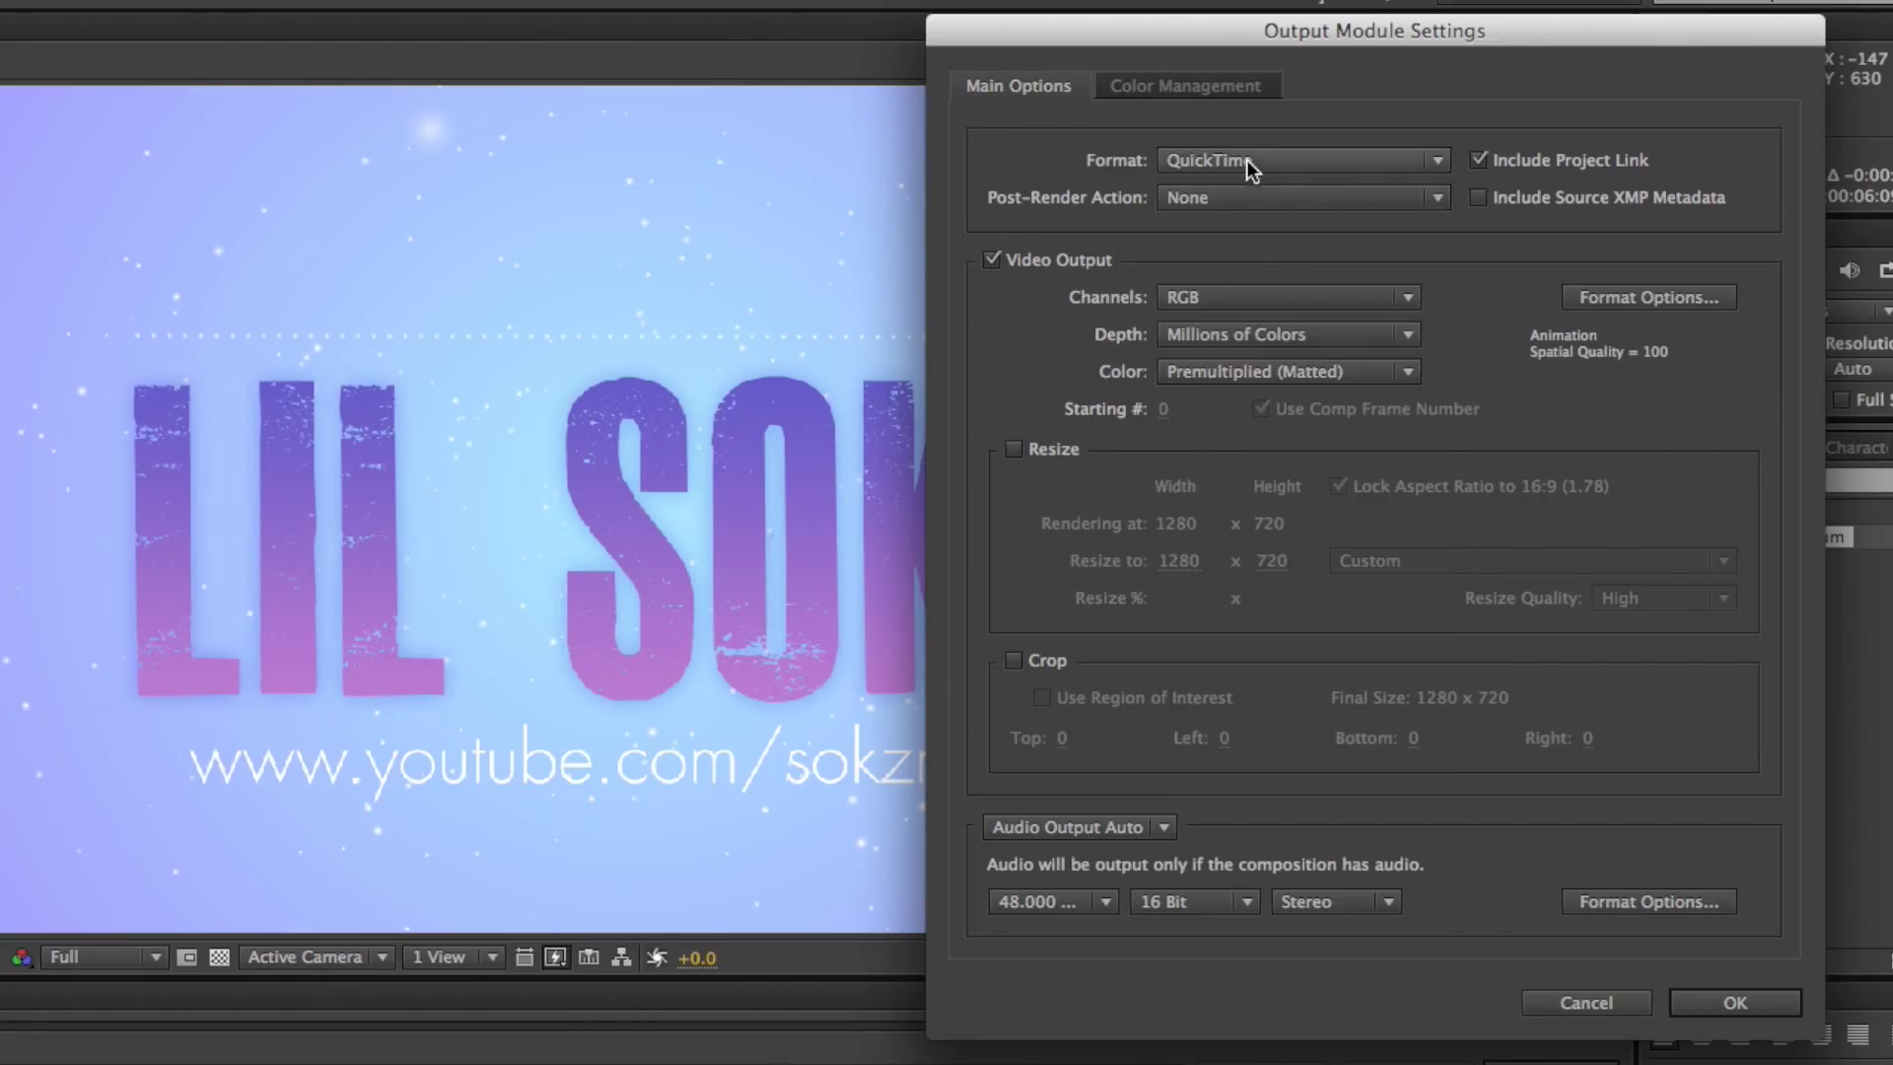
pyautogui.click(1412, 116)
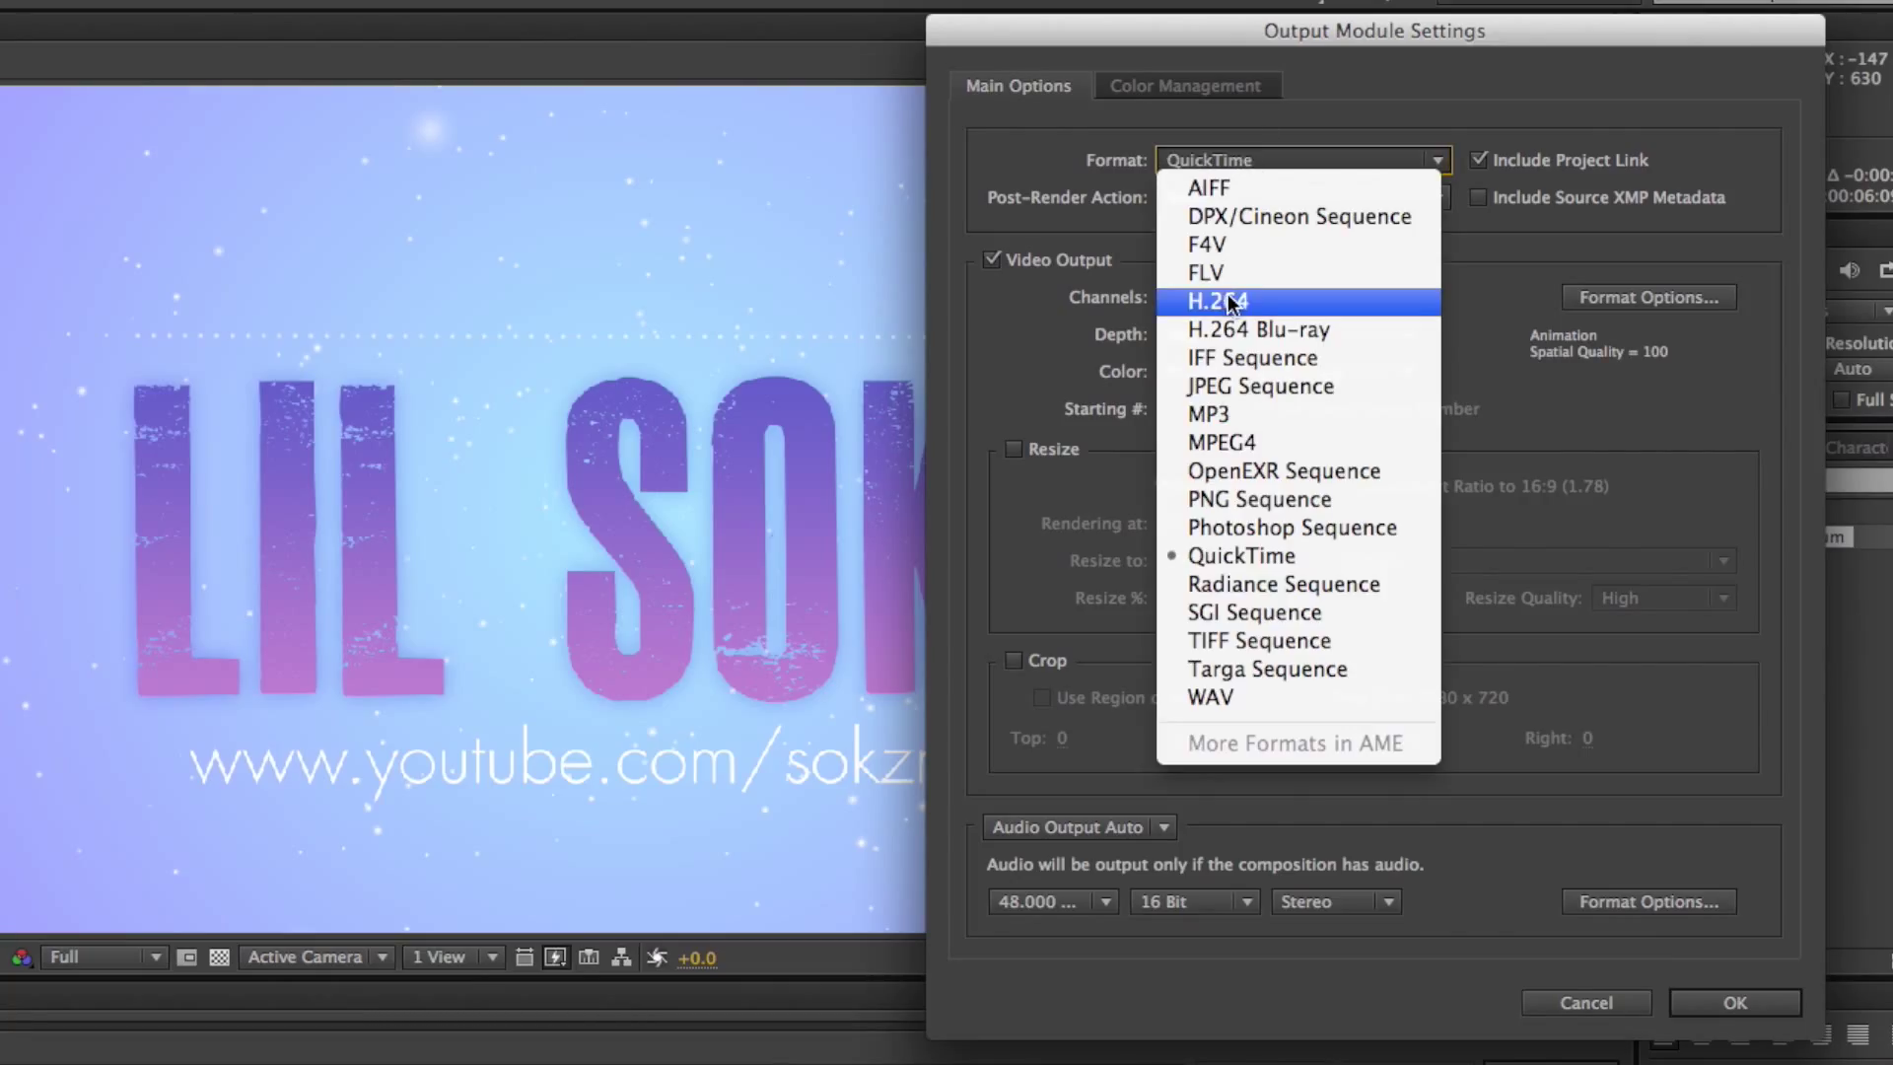
pyautogui.click(1402, 210)
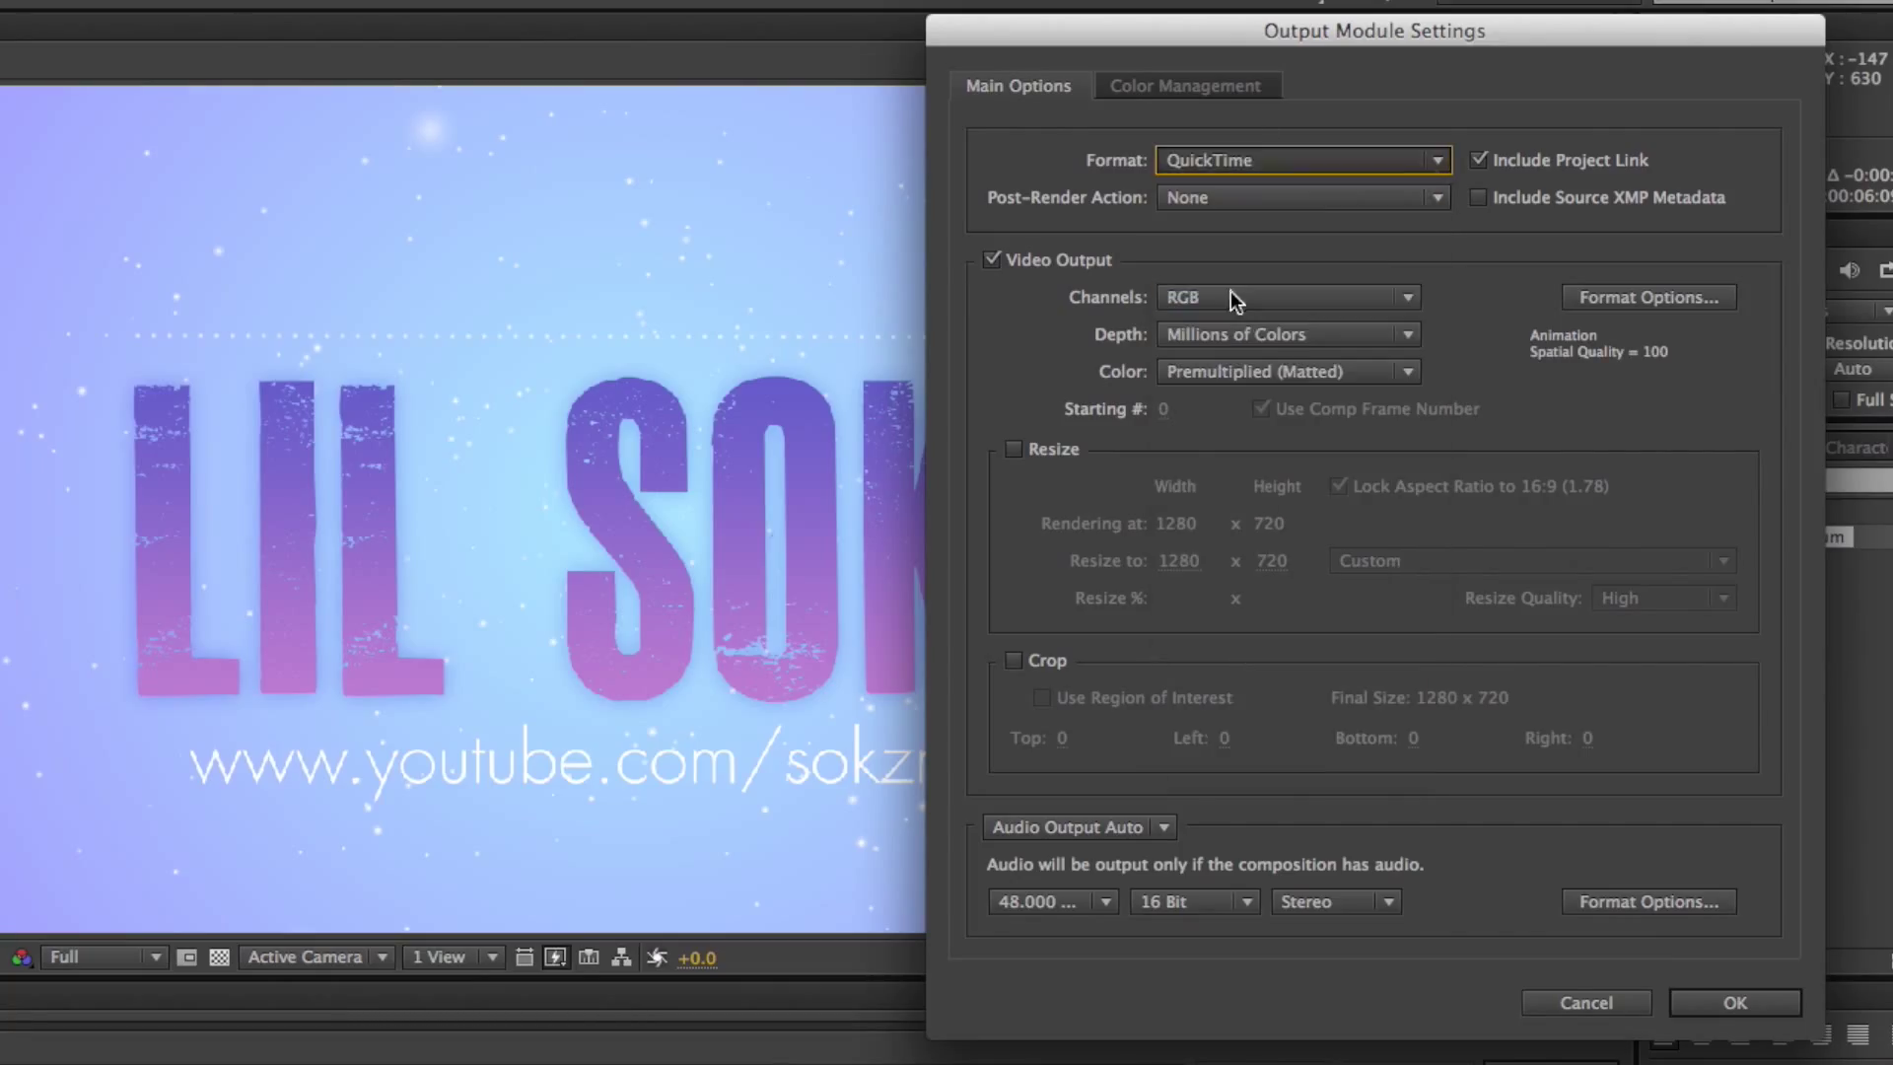
pyautogui.click(1736, 1001)
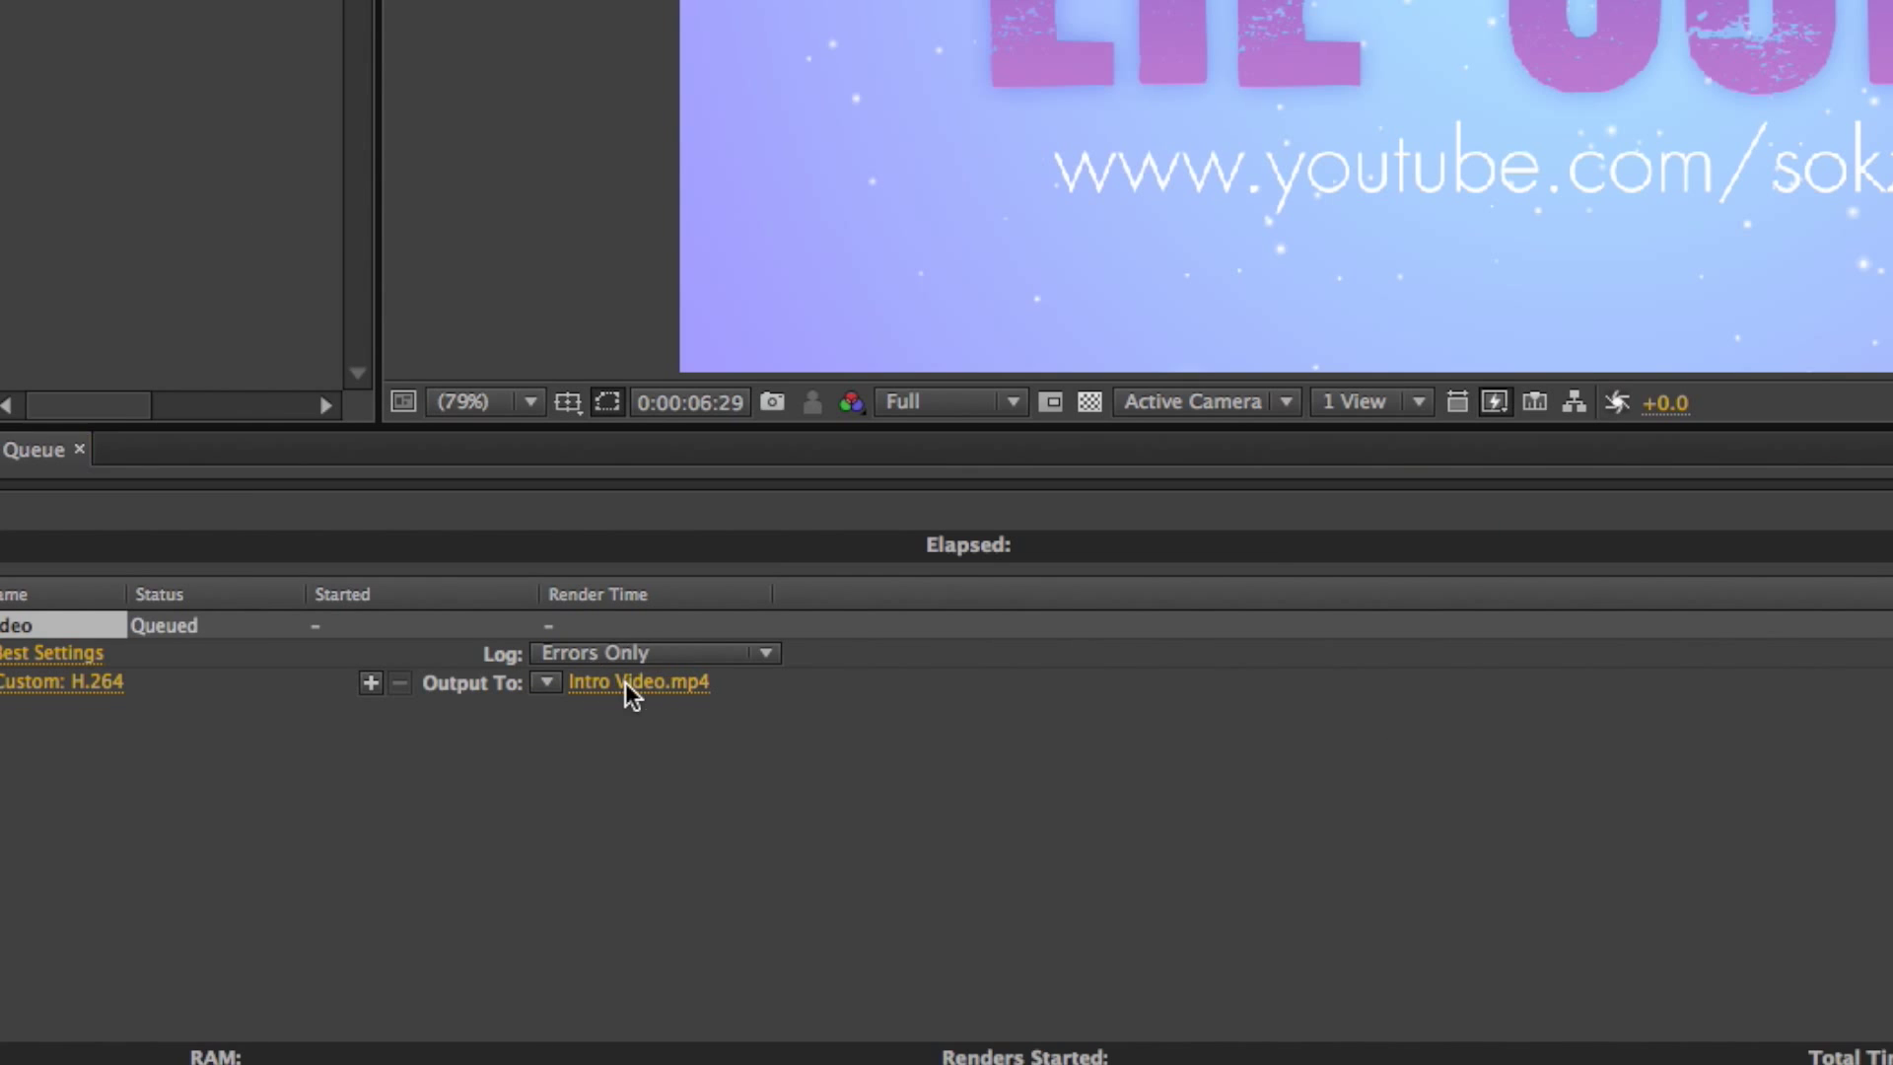
# Rename the output file on the Desktop to 'Intro Video - Final'
pyautogui.click(625, 682)
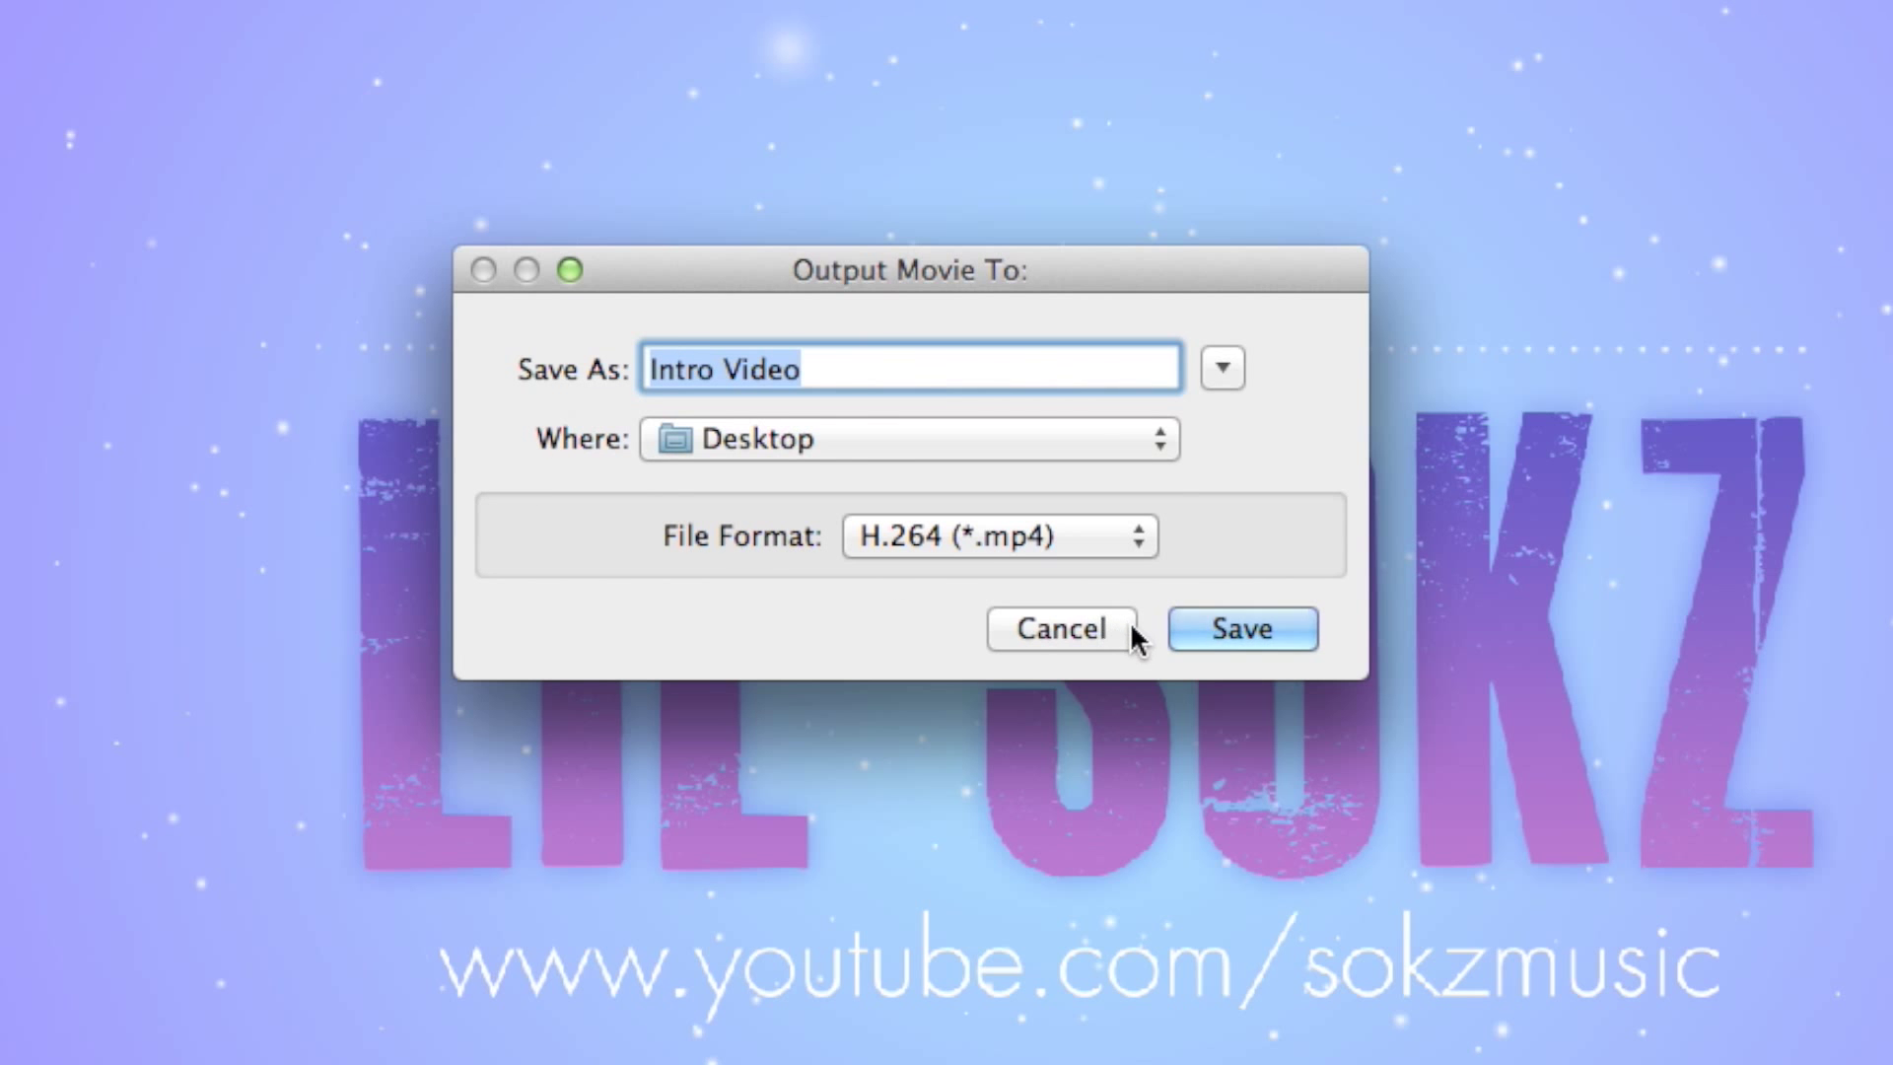
pyautogui.click(856, 253)
pyautogui.write('- Final')
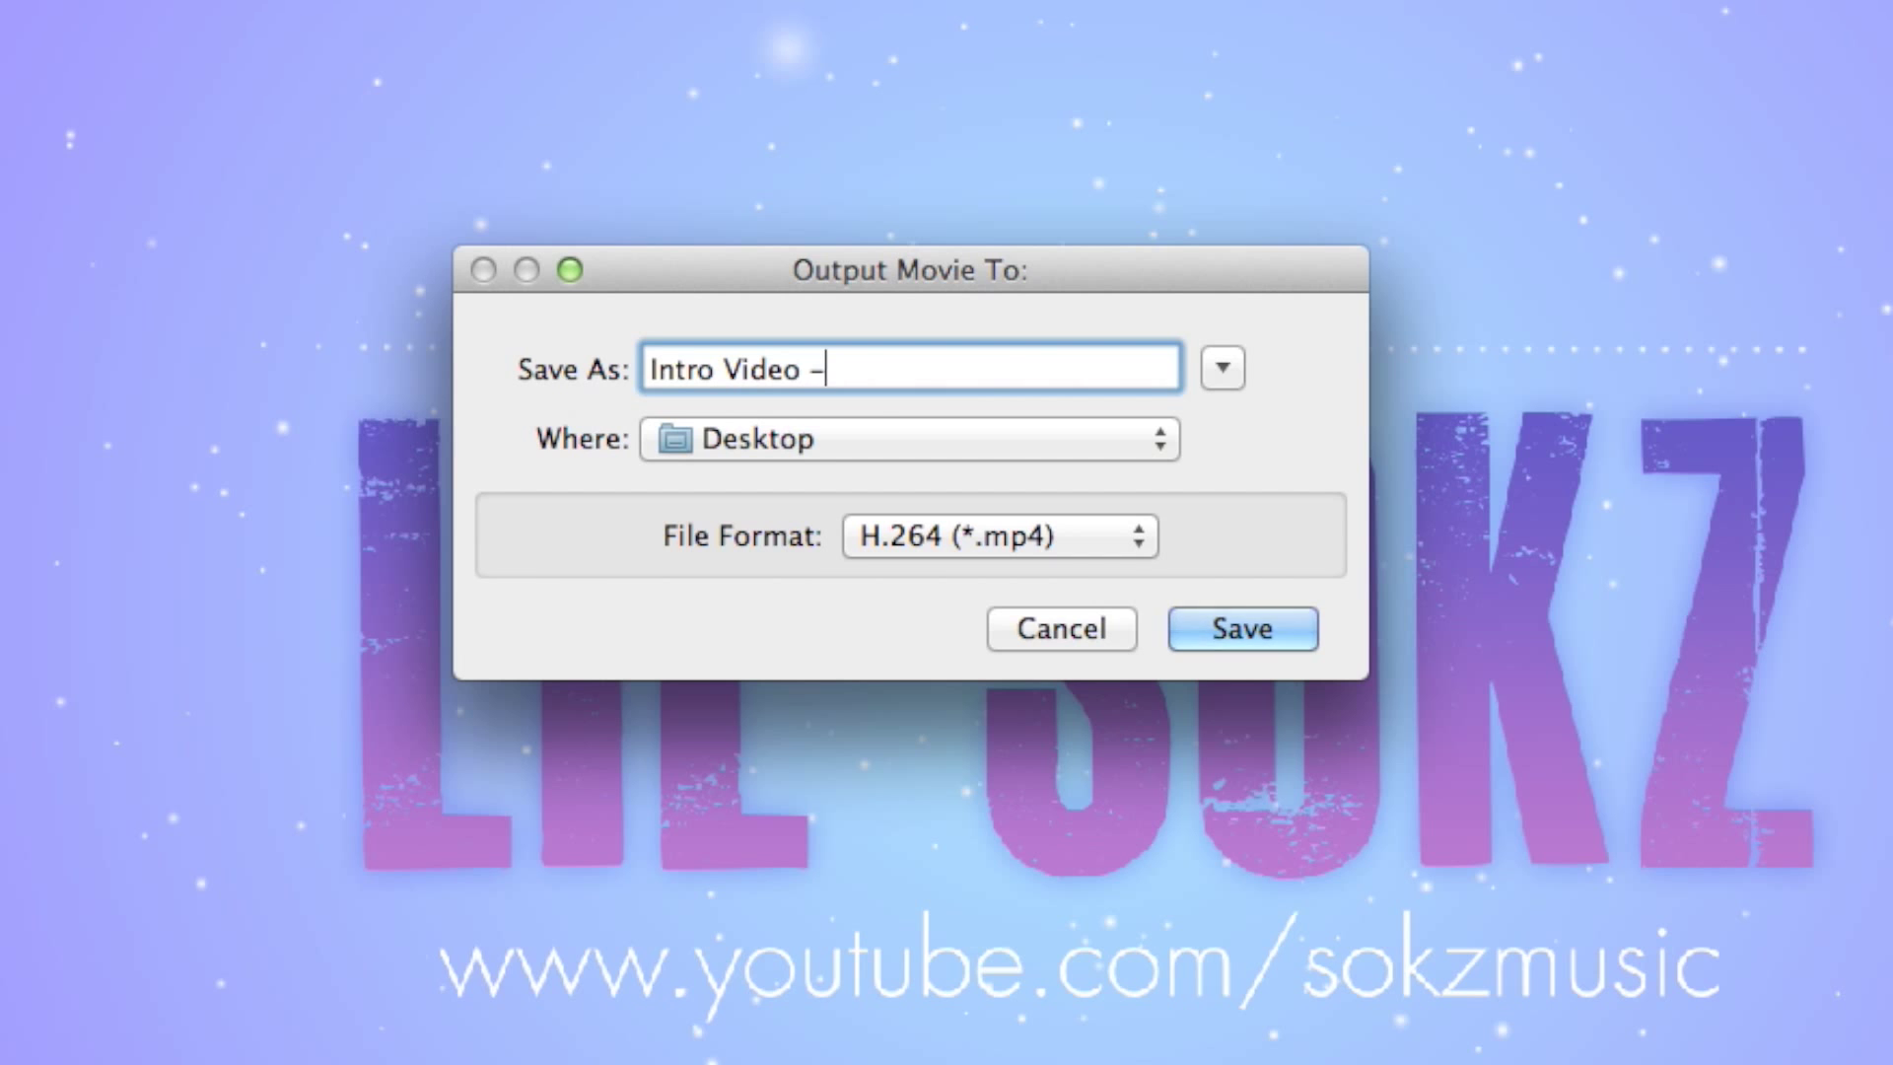